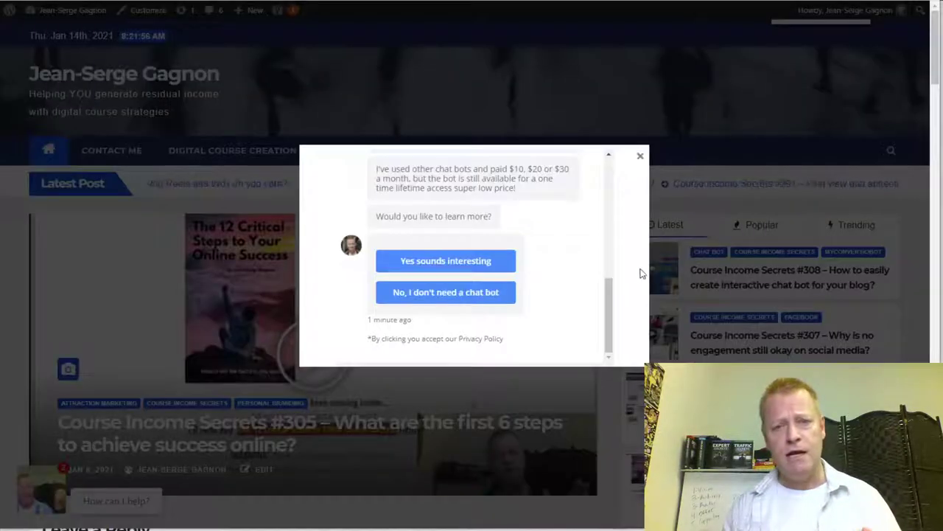
Show the WordPress blog homepage with its Course Income Secrets post slider.
{"action": "left_click", "coordinate": [641, 270]}
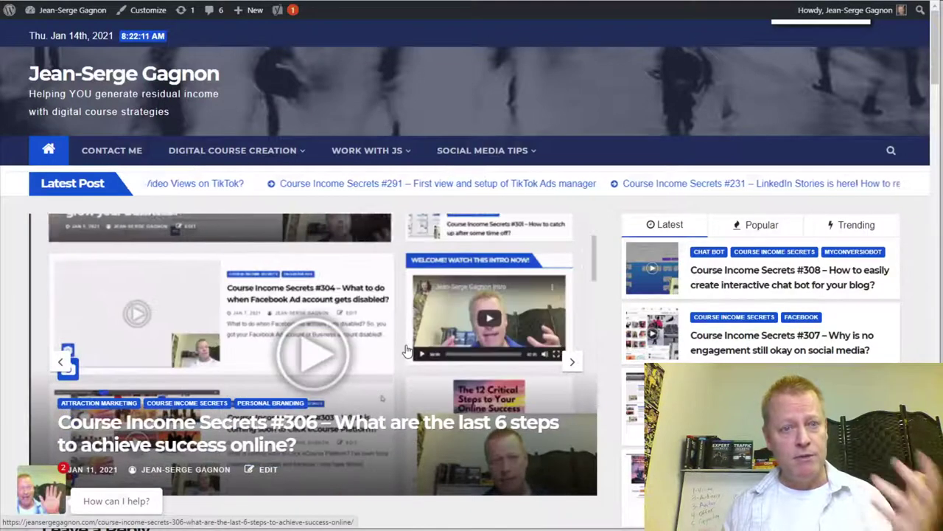
Advance the post slider twice, browse the posts, and open the sidebar's free e-book offer.
{"action": "left_click", "coordinate": [572, 361]}
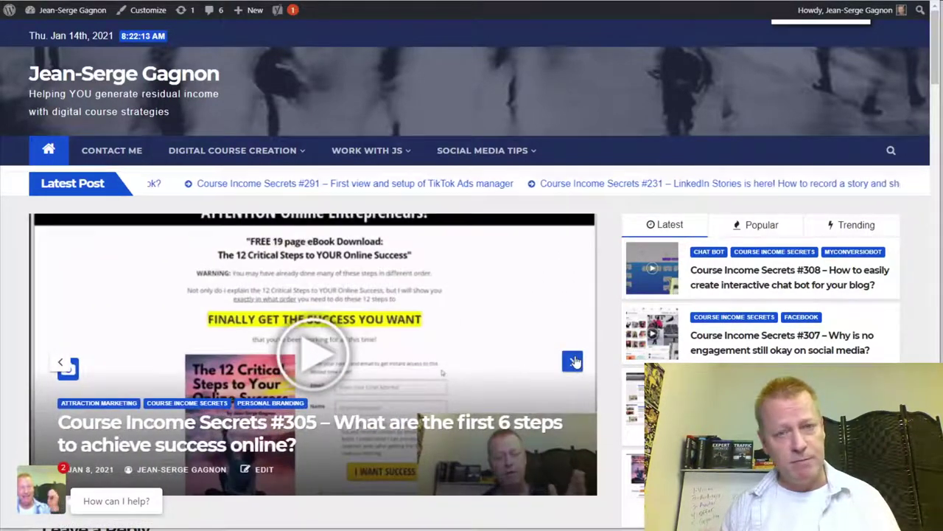
{"action": "left_click", "coordinate": [573, 361]}
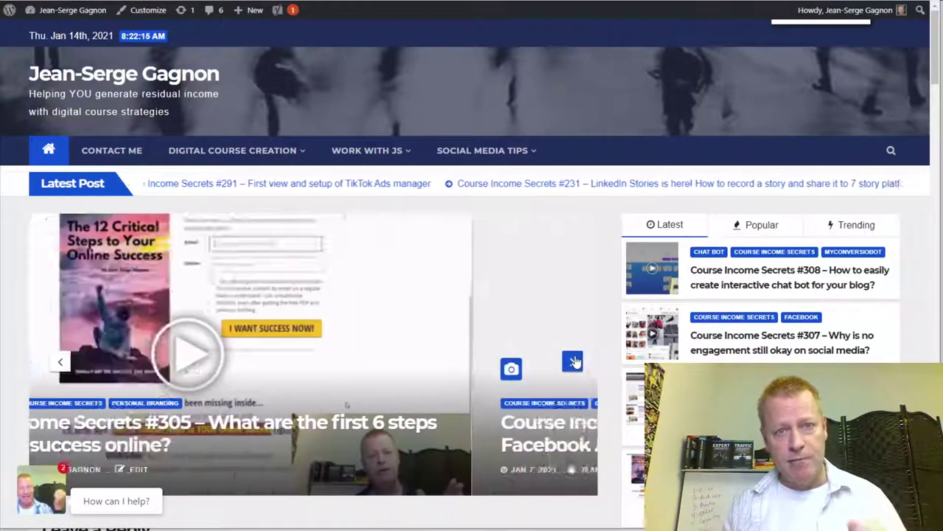
{"action": "scroll", "coordinate": [573, 361], "scroll_direction": "down", "scroll_amount": 4}
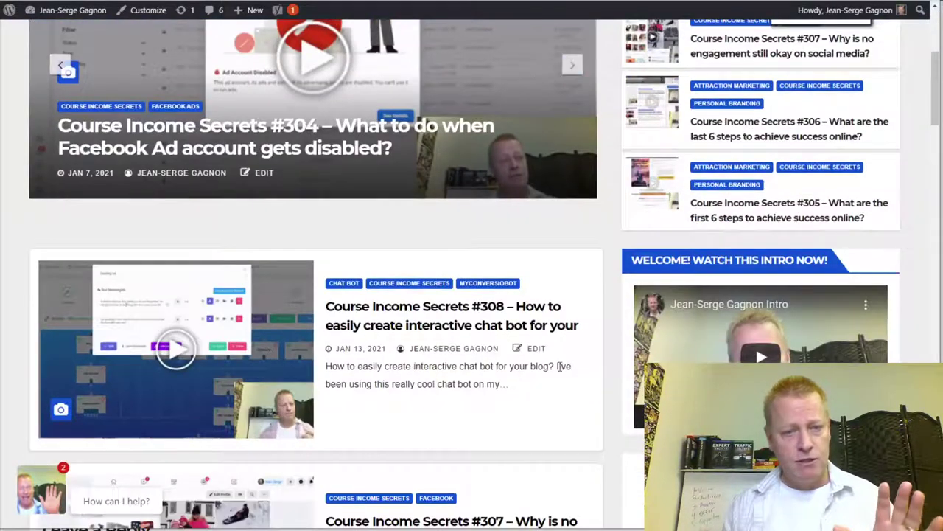
{"action": "scroll", "coordinate": [558, 366], "scroll_direction": "down", "scroll_amount": 13}
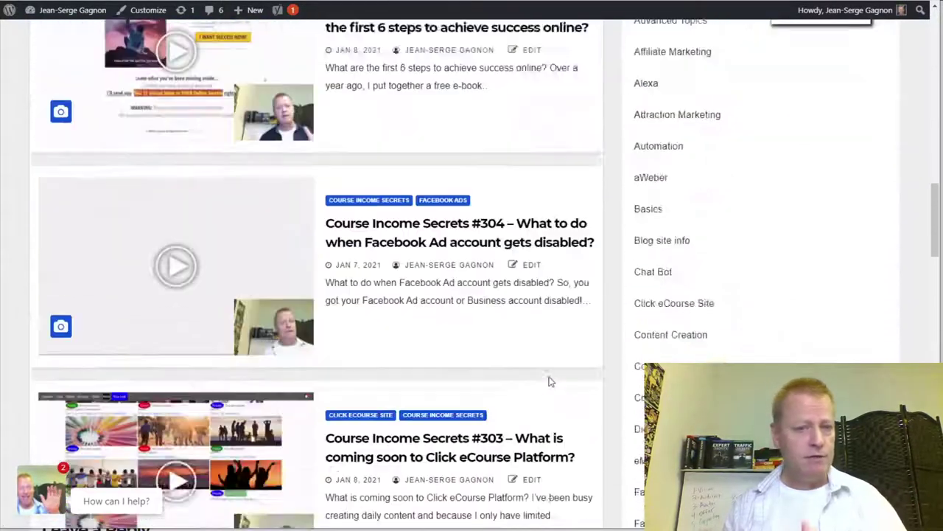
{"action": "scroll", "coordinate": [548, 381], "scroll_direction": "down", "scroll_amount": 7}
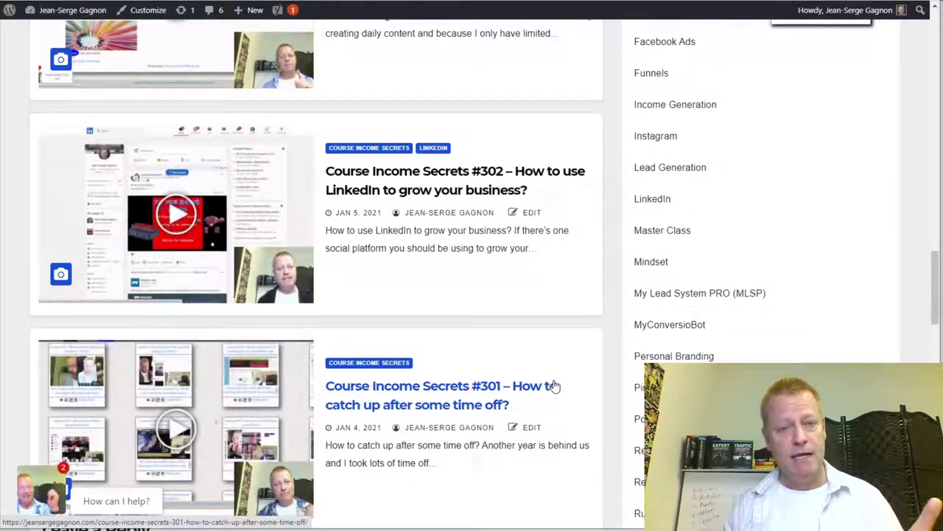
{"action": "scroll", "coordinate": [549, 384], "scroll_direction": "up", "scroll_amount": 18}
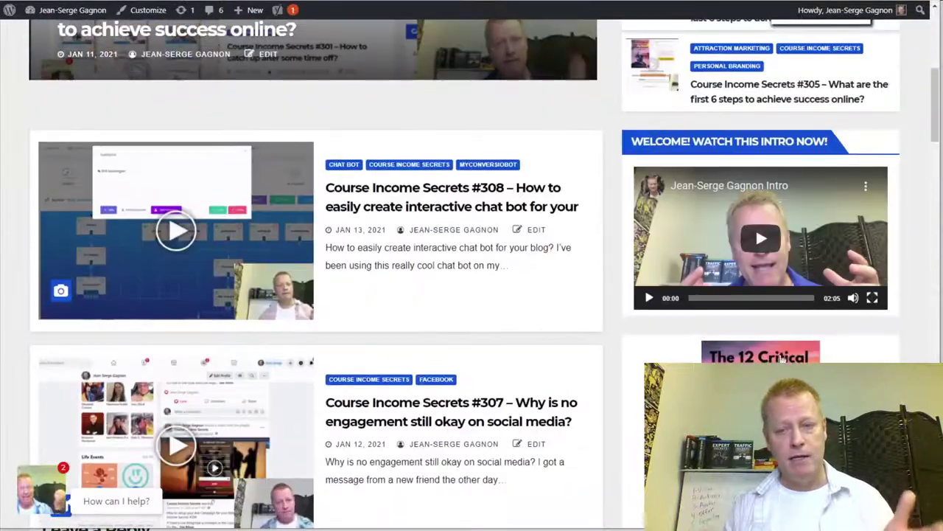
{"action": "scroll", "coordinate": [553, 390], "scroll_direction": "down", "scroll_amount": 3}
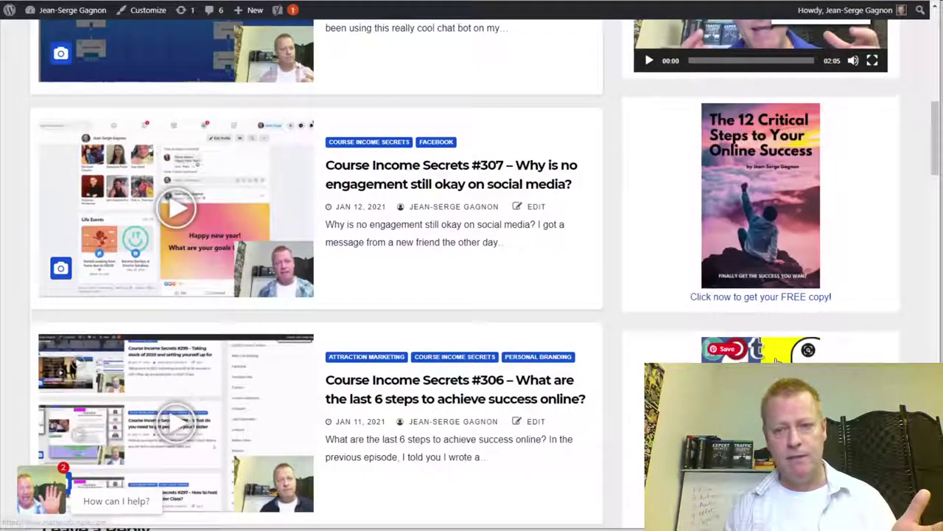
{"action": "scroll", "coordinate": [737, 236], "scroll_direction": "down", "scroll_amount": 3}
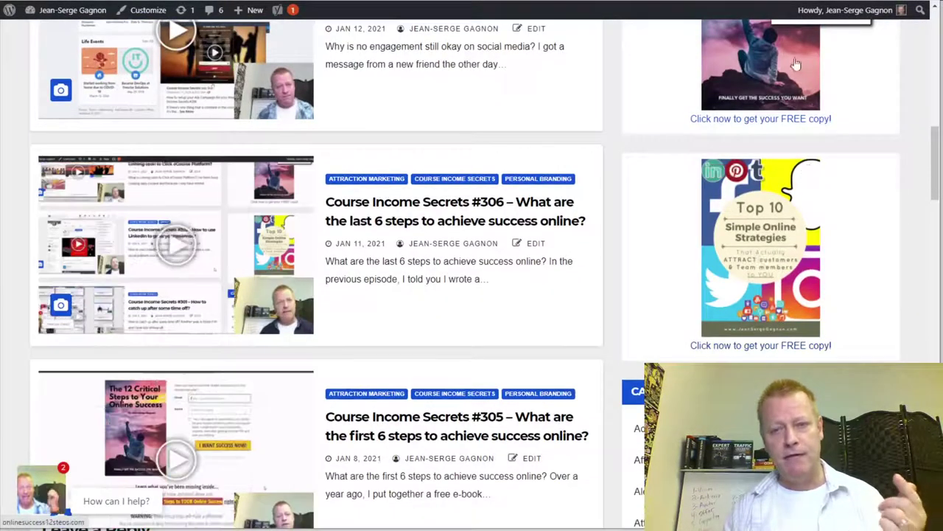
{"action": "left_click", "coordinate": [746, 199]}
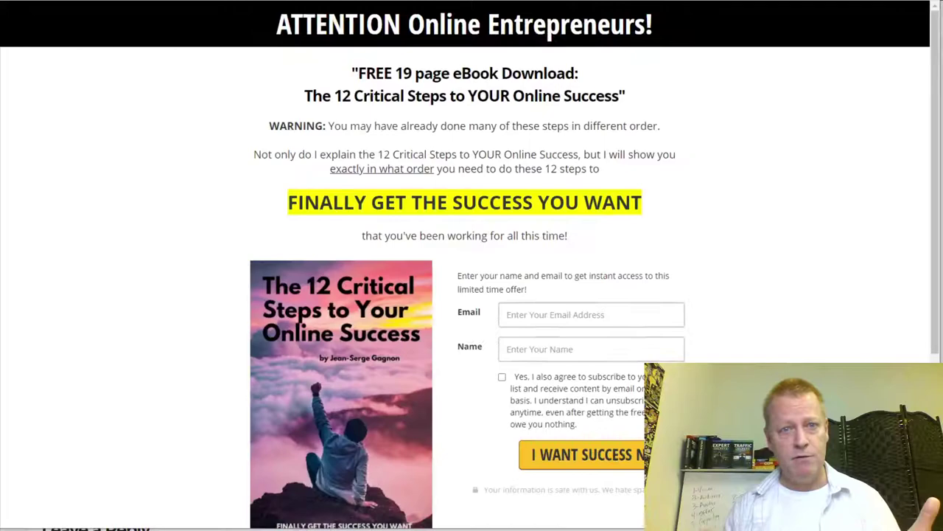
Return to the blog and scroll through the blog and the e-book landing page's sign-up form.
{"action": "key", "text": "alt+Left"}
{"action": "scroll", "coordinate": [638, 311], "scroll_direction": "up", "scroll_amount": 5}
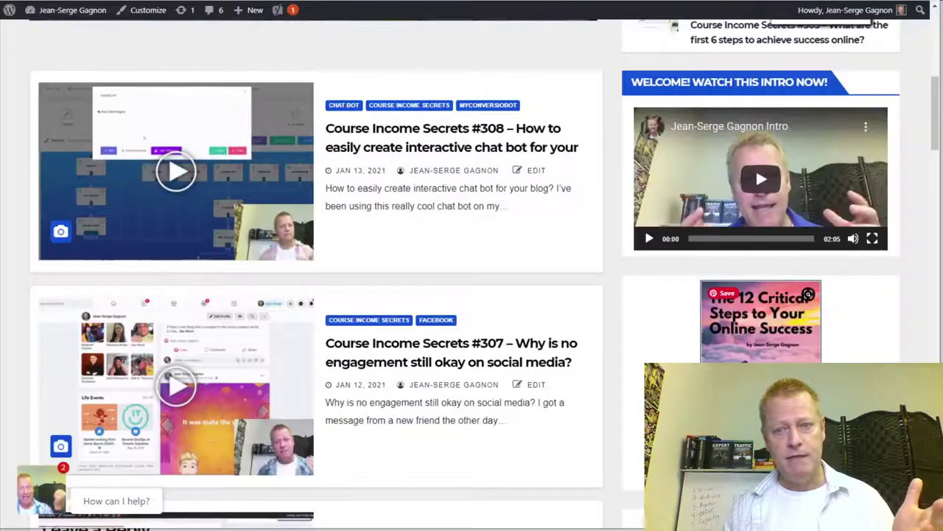
{"action": "scroll", "coordinate": [317, 280], "scroll_direction": "down", "scroll_amount": 3}
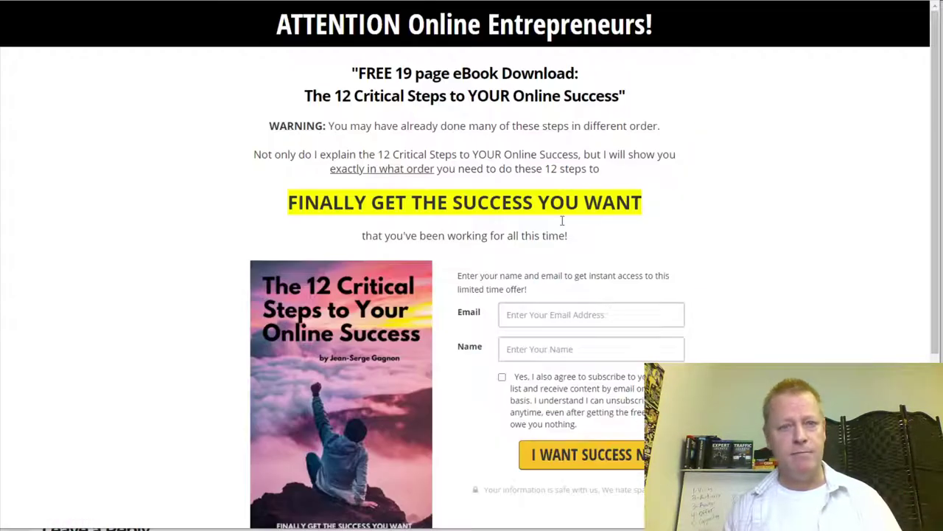
{"action": "scroll", "coordinate": [692, 284], "scroll_direction": "down", "scroll_amount": 3}
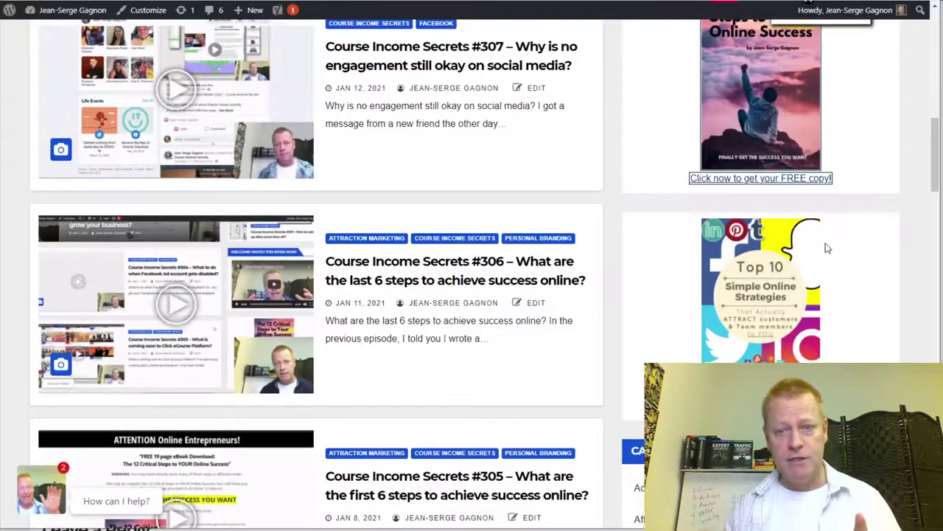
{"action": "scroll", "coordinate": [853, 194], "scroll_direction": "down", "scroll_amount": 3}
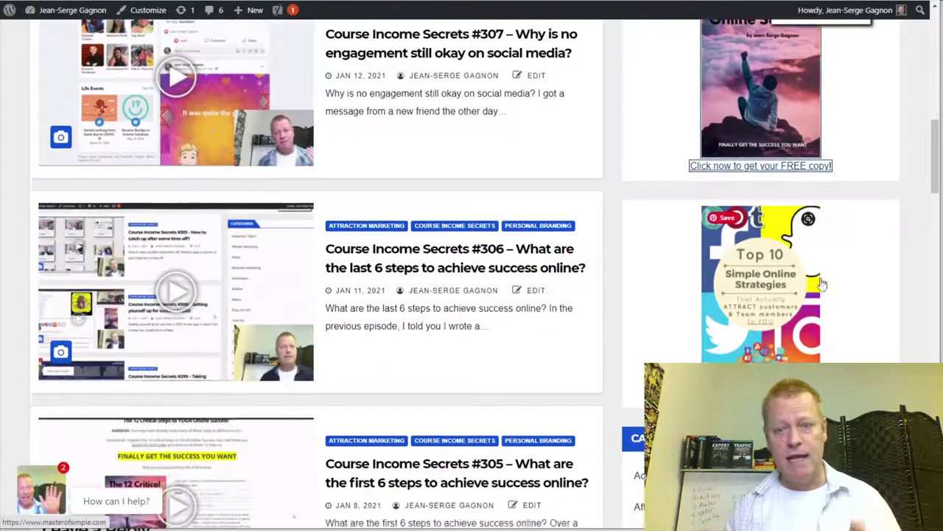
{"action": "scroll", "coordinate": [727, 277], "scroll_direction": "up", "scroll_amount": 8}
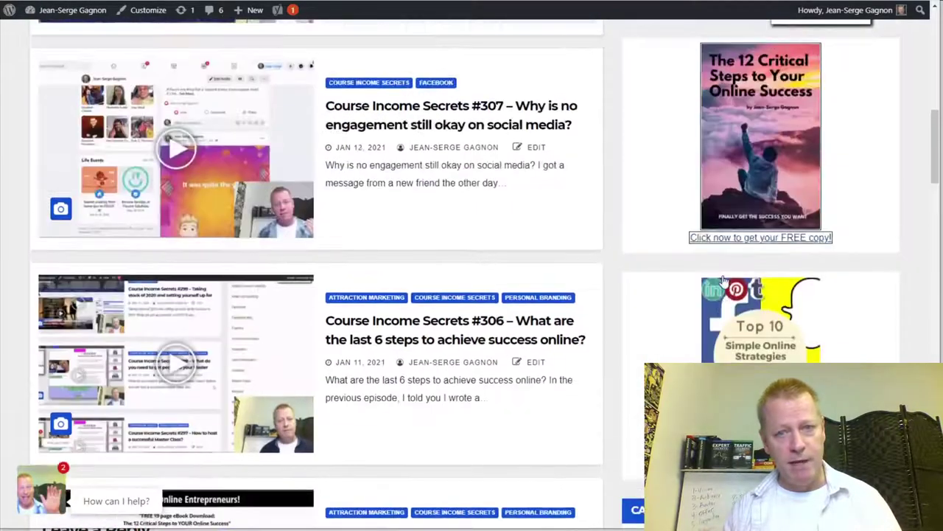
{"action": "scroll", "coordinate": [722, 280], "scroll_direction": "up", "scroll_amount": 5}
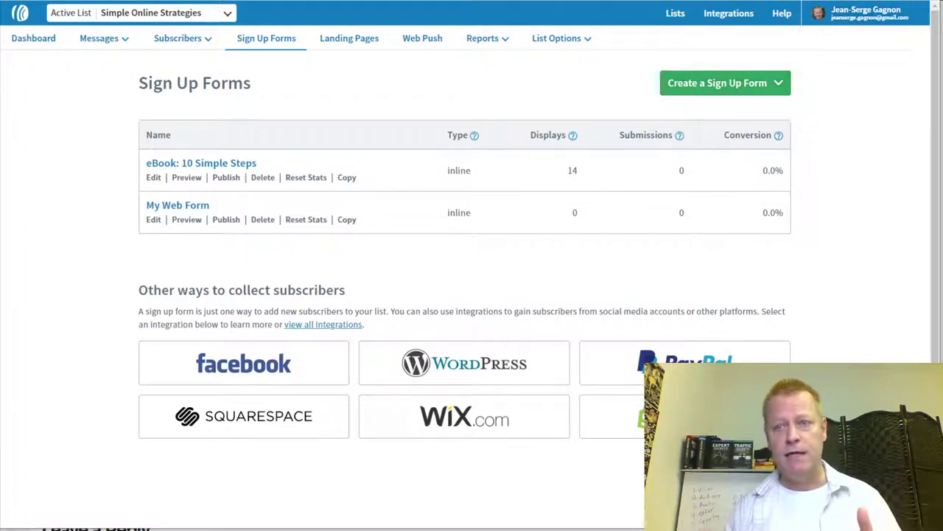
Open a new incognito window from Chrome's main menu.
{"action": "key", "text": "alt+f"}
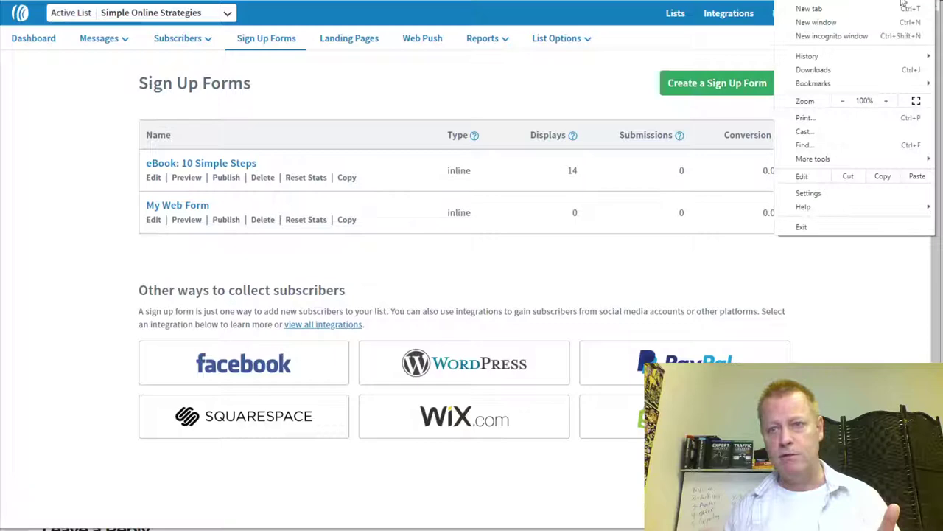
{"action": "left_click", "coordinate": [857, 36]}
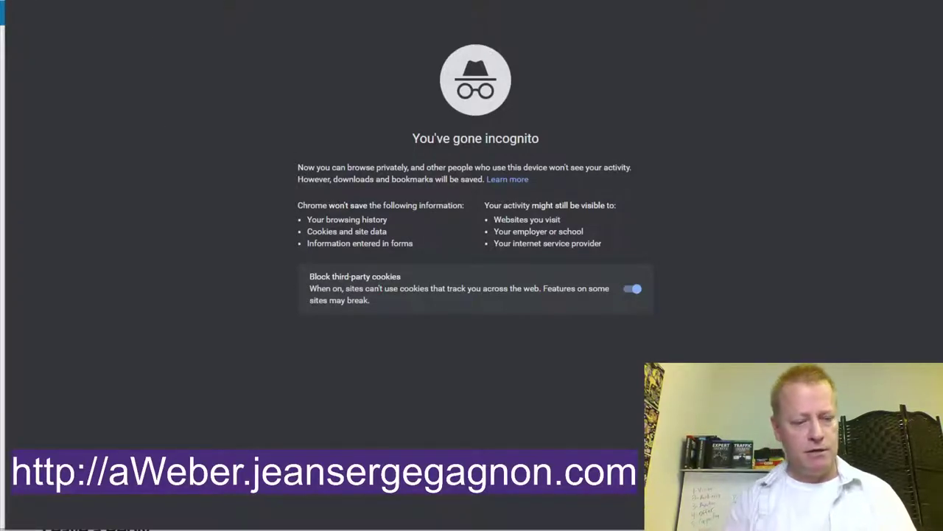
Load AWeber's homepage in the incognito window via the aweber.jeans address.
{"action": "key", "text": "ctrl+l"}
{"action": "type", "text": "aw"}
{"action": "key", "text": "Return"}
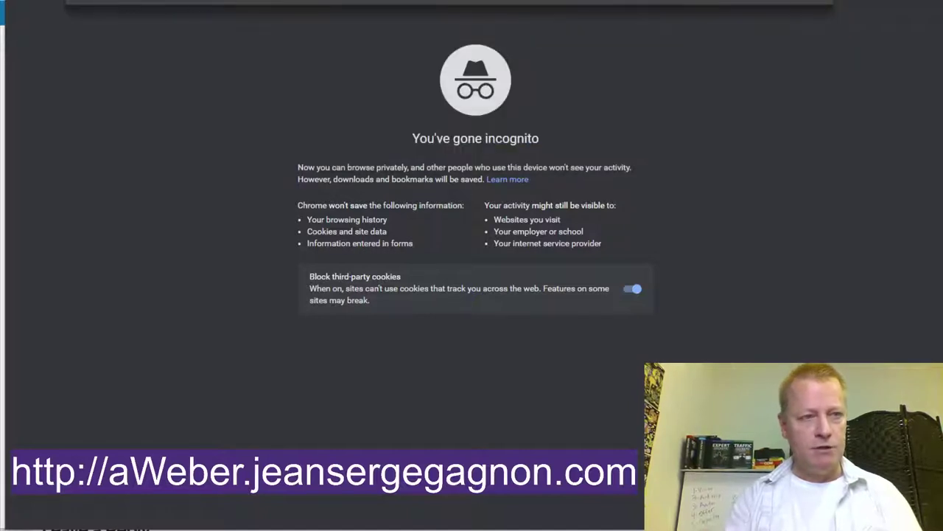
{"action": "key", "text": "ctrl+l"}
{"action": "type", "text": "aw"}
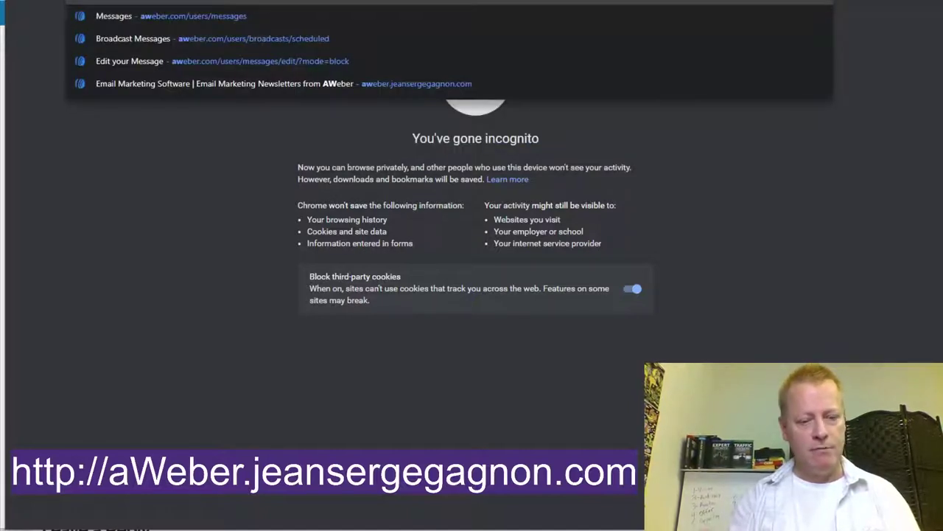
{"action": "type", "text": "eber"}
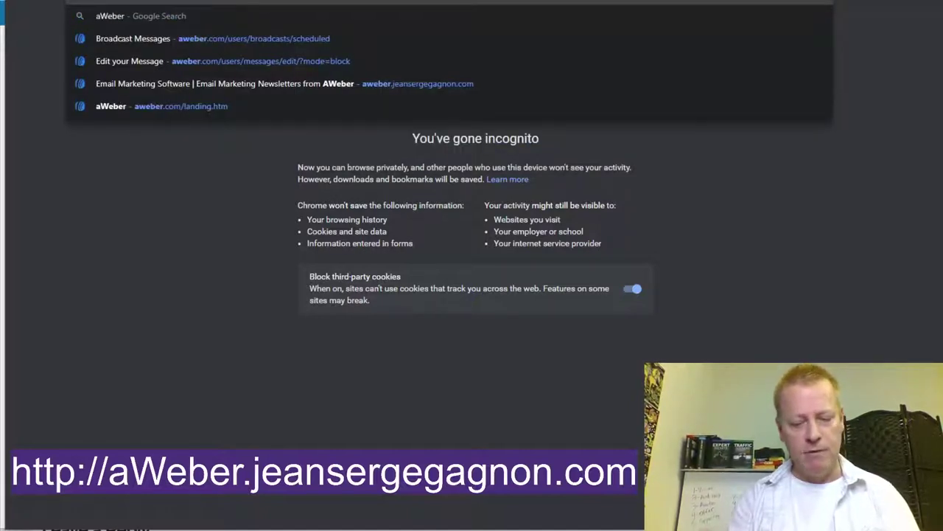
{"action": "type", "text": ".jeans"}
{"action": "key", "text": "Escape"}
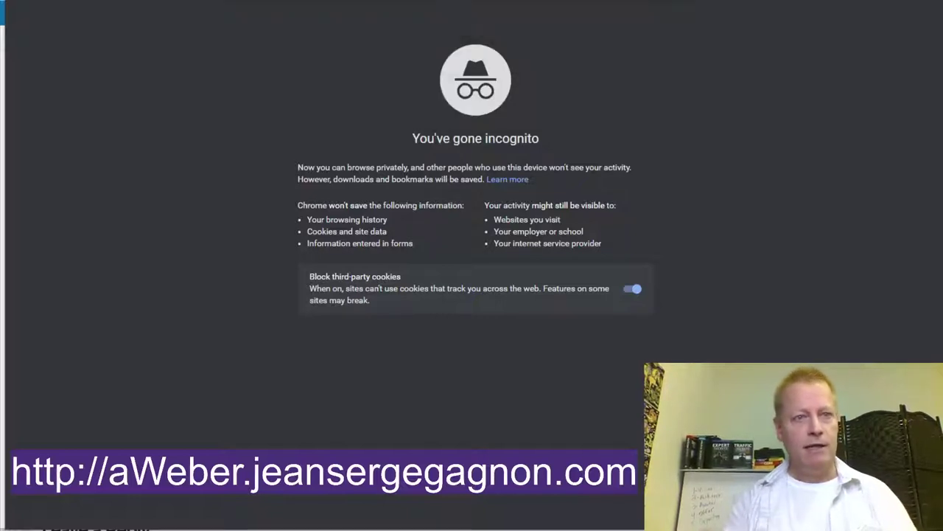
{"action": "key", "text": "Return"}
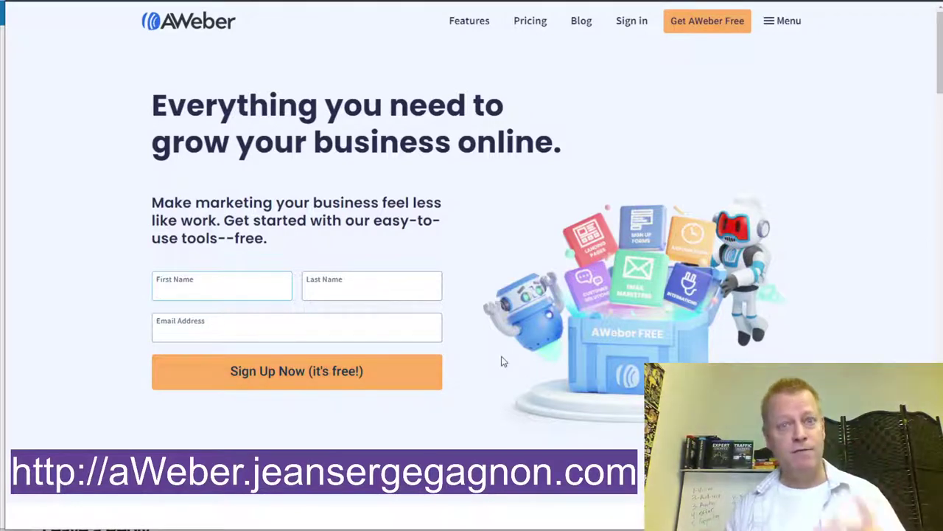
Open AWeber's pricing page and highlight the Free plan's 500-subscriber limit.
{"action": "scroll", "coordinate": [547, 314], "scroll_direction": "down", "scroll_amount": 4}
{"action": "scroll", "coordinate": [554, 32], "scroll_direction": "up", "scroll_amount": 4}
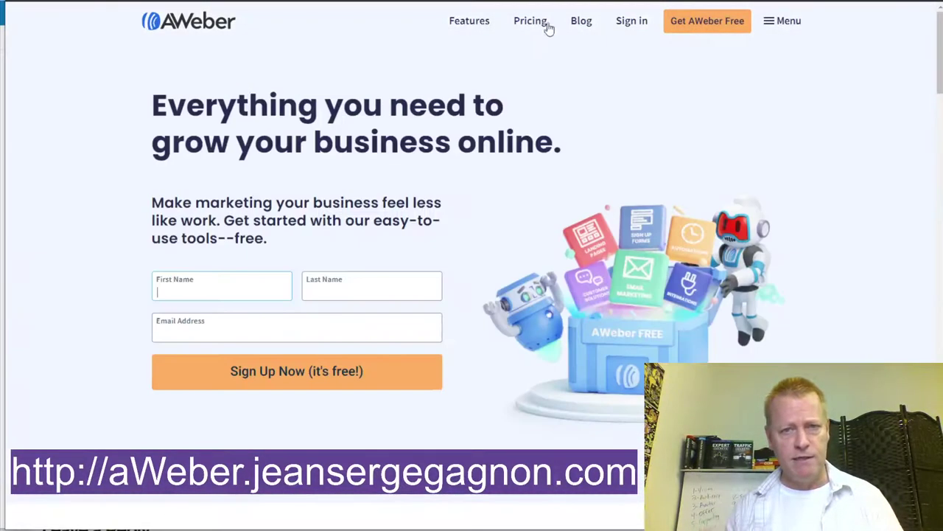
{"action": "left_click", "coordinate": [549, 28]}
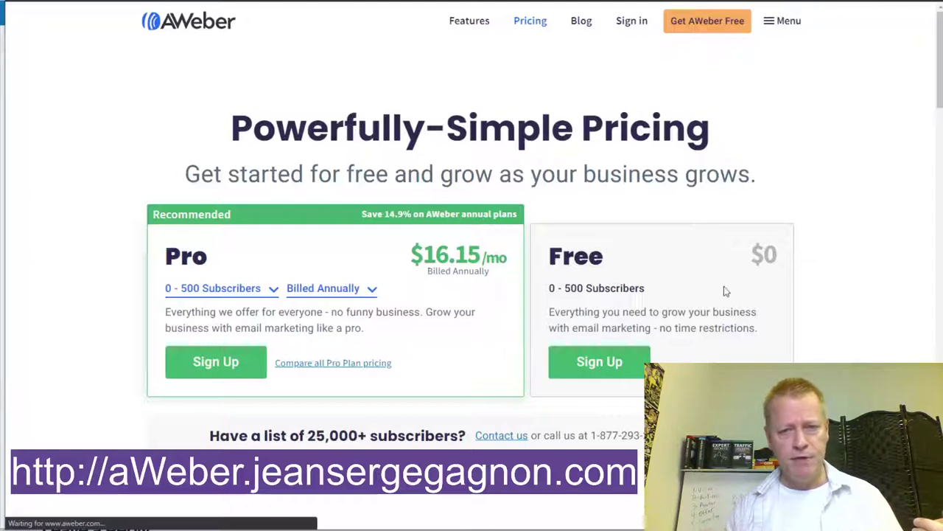
{"action": "double_click", "coordinate": [572, 288]}
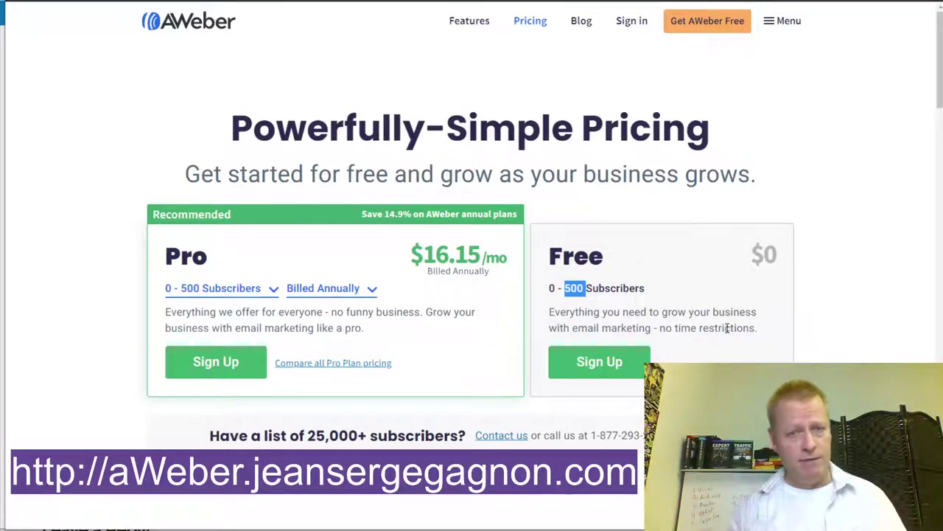
Compare the Pro and Free plans, then open a new incognito window.
{"action": "scroll", "coordinate": [733, 329], "scroll_direction": "down", "scroll_amount": 6}
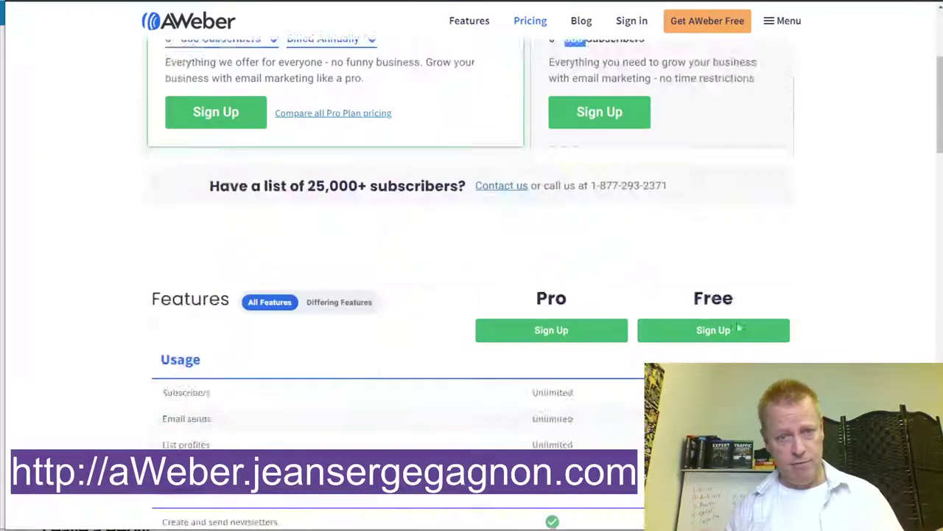
{"action": "scroll", "coordinate": [740, 329], "scroll_direction": "down", "scroll_amount": 4}
{"action": "scroll", "coordinate": [739, 329], "scroll_direction": "up", "scroll_amount": 12}
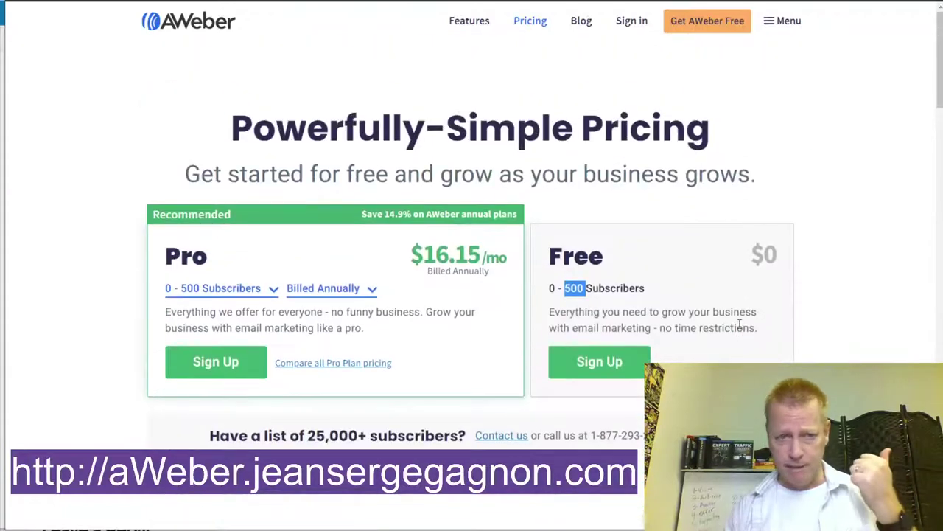
{"action": "scroll", "coordinate": [739, 325], "scroll_direction": "down", "scroll_amount": 8}
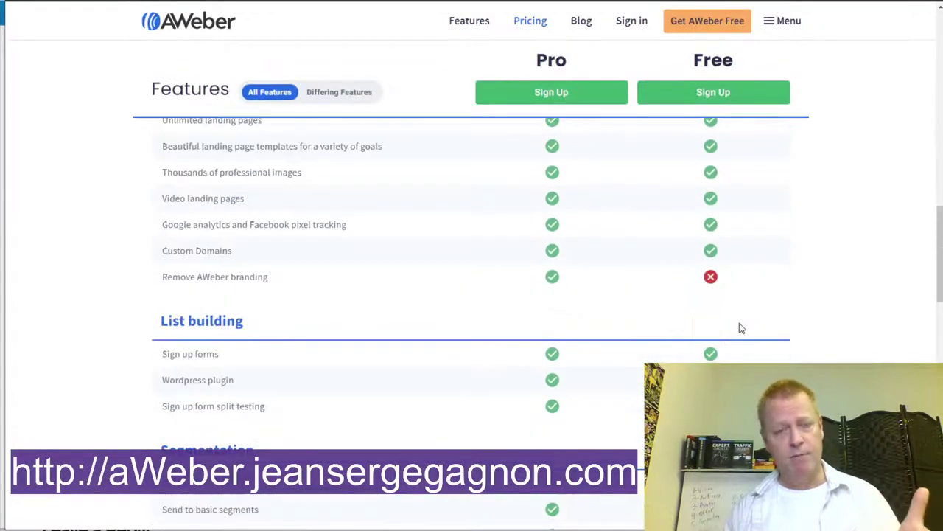
{"action": "scroll", "coordinate": [739, 324], "scroll_direction": "up", "scroll_amount": 5}
{"action": "scroll", "coordinate": [740, 327], "scroll_direction": "up", "scroll_amount": 2}
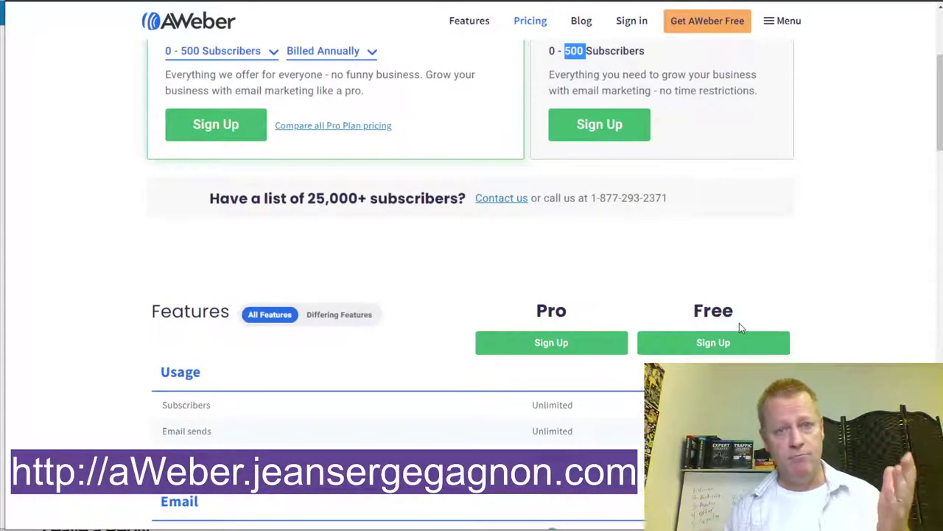
{"action": "scroll", "coordinate": [739, 325], "scroll_direction": "up", "scroll_amount": 4}
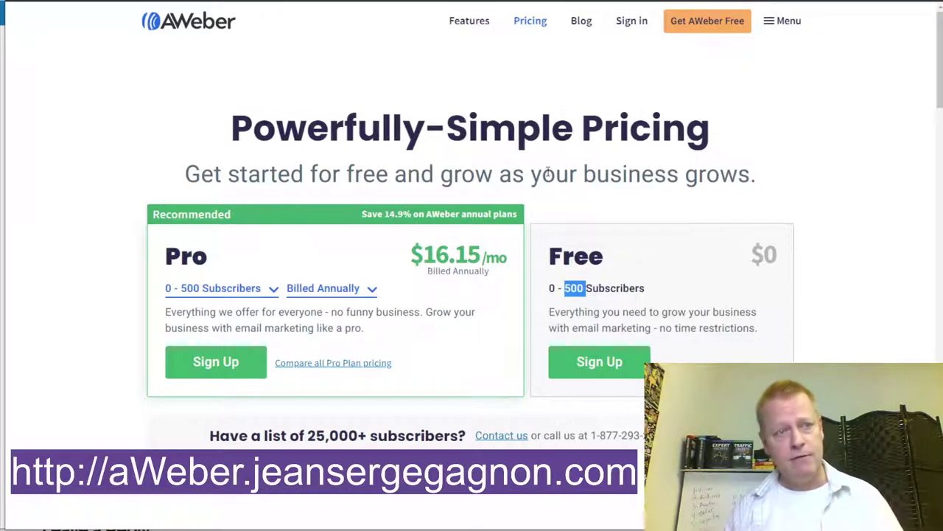
{"action": "key", "text": "ctrl+shift+n"}
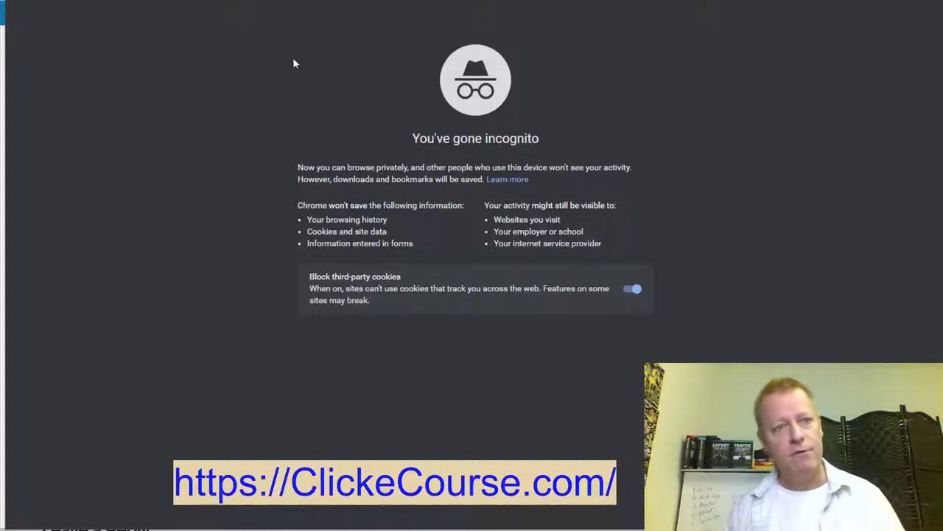
Load clickecourse.com and open its 'Your Own WordPress Blog site' page.
{"action": "type", "text": "clickec"}
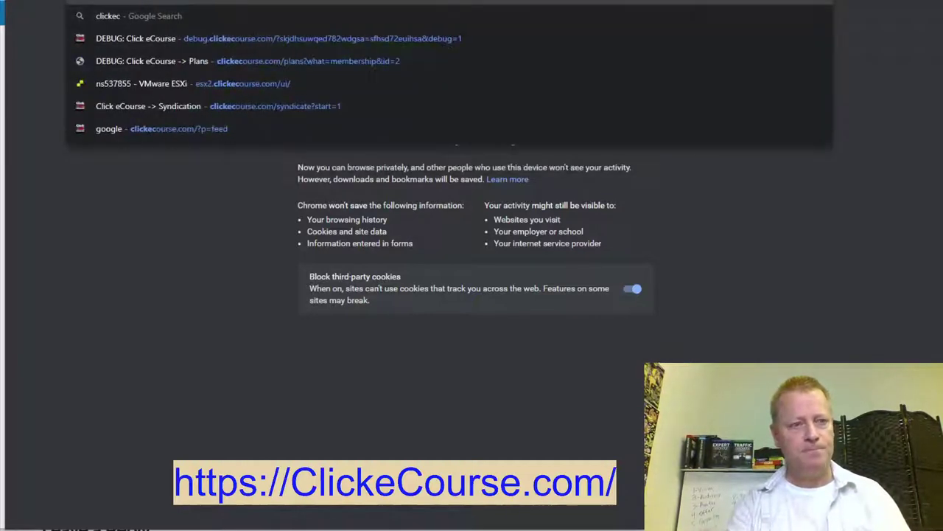
{"action": "key", "text": "Return"}
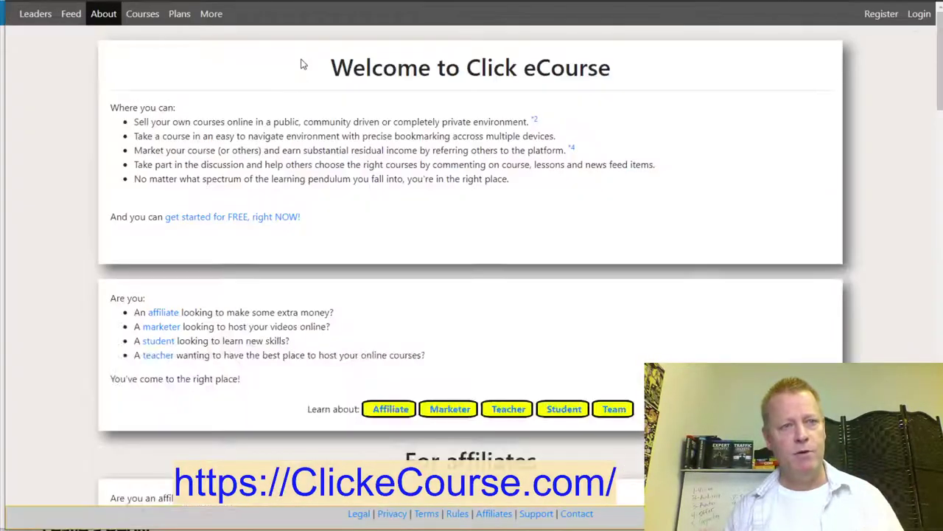
{"action": "left_click", "coordinate": [229, 13]}
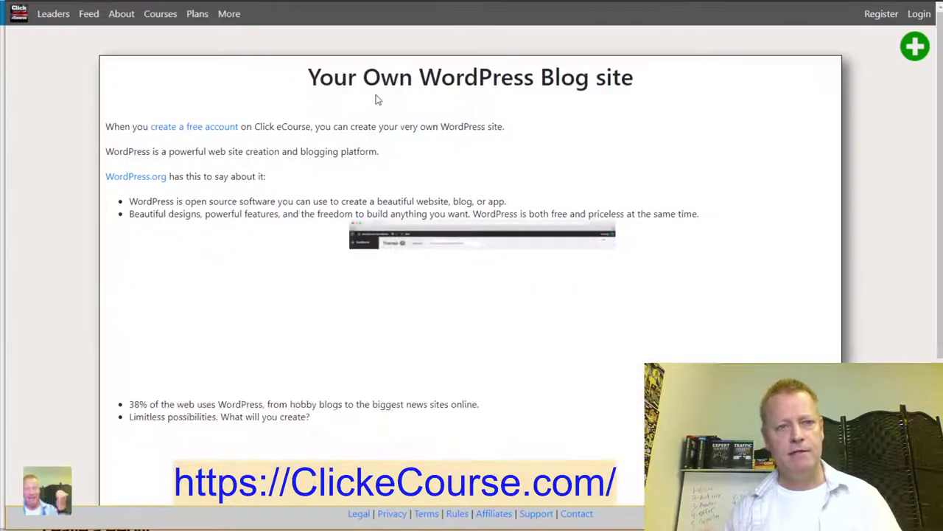
{"action": "scroll", "coordinate": [520, 131], "scroll_direction": "down", "scroll_amount": 3}
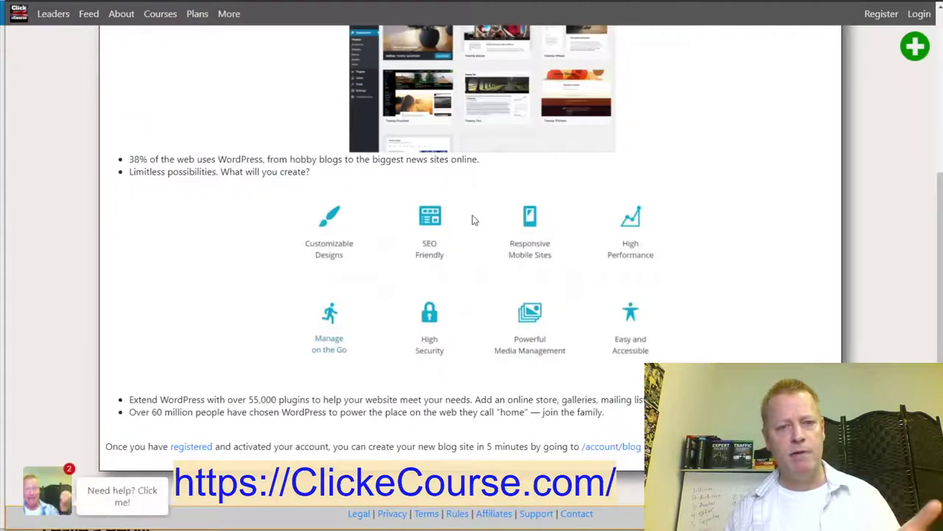
{"action": "scroll", "coordinate": [295, 339], "scroll_direction": "up", "scroll_amount": 3}
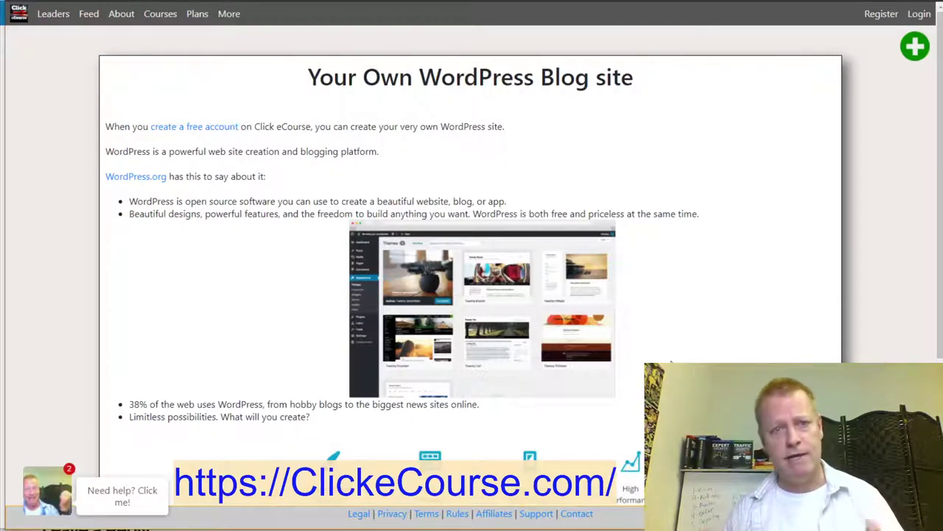
{"action": "scroll", "coordinate": [703, 303], "scroll_direction": "down", "scroll_amount": 3}
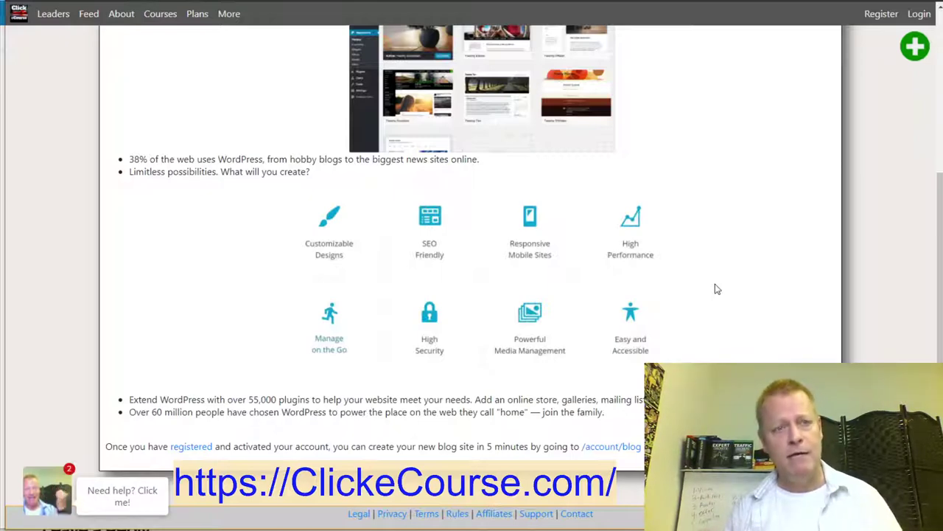
{"action": "scroll", "coordinate": [703, 277], "scroll_direction": "up", "scroll_amount": 3}
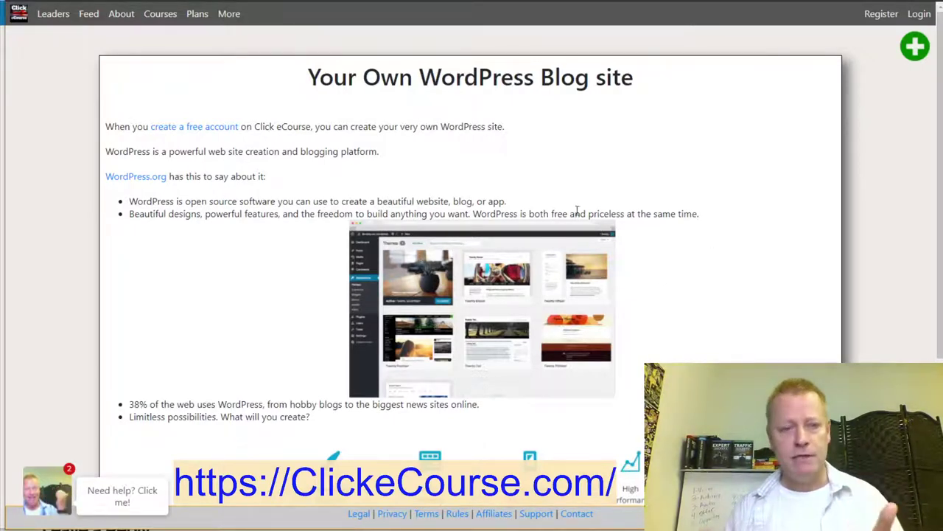
{"action": "scroll", "coordinate": [651, 214], "scroll_direction": "down", "scroll_amount": 3}
{"action": "scroll", "coordinate": [649, 213], "scroll_direction": "up", "scroll_amount": 3}
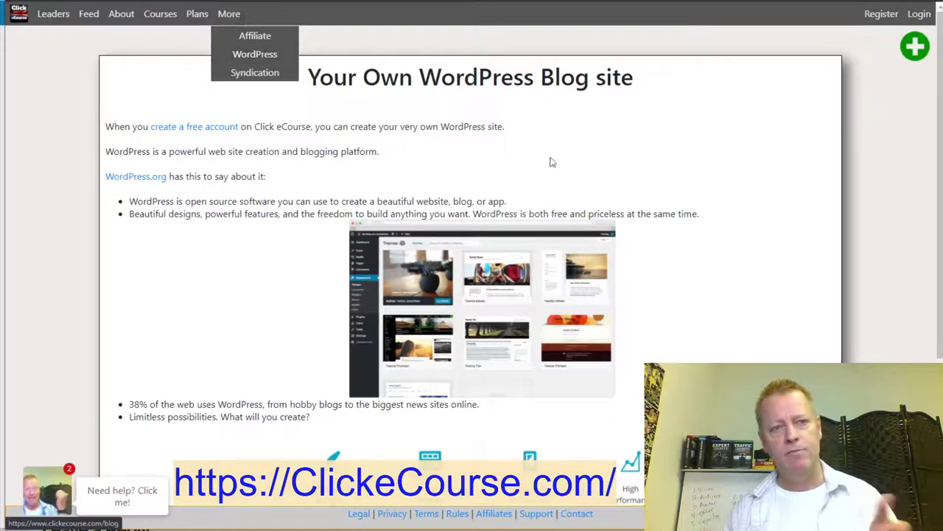
{"action": "scroll", "coordinate": [737, 263], "scroll_direction": "down", "scroll_amount": 3}
{"action": "scroll", "coordinate": [737, 264], "scroll_direction": "up", "scroll_amount": 3}
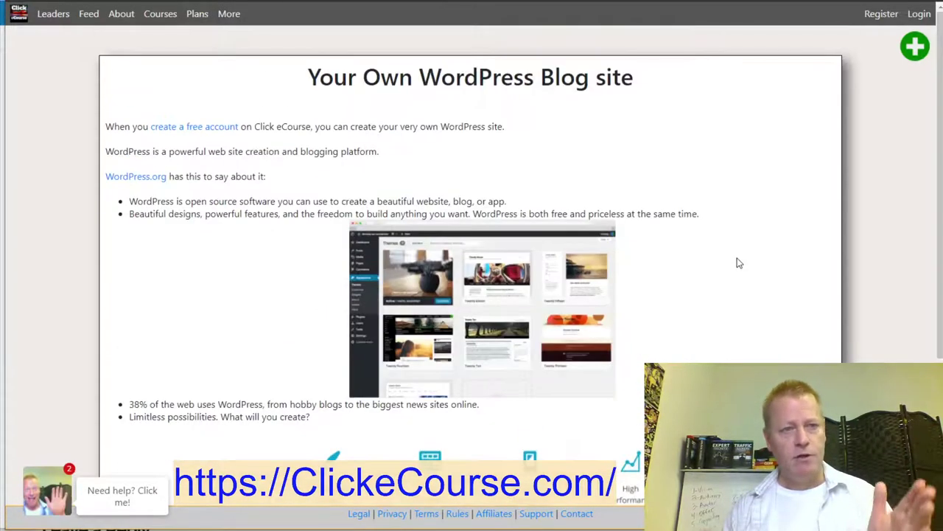
Preview the Click eCourse free account registration form, close it, and return to the AWeber window.
{"action": "left_click", "coordinate": [195, 129]}
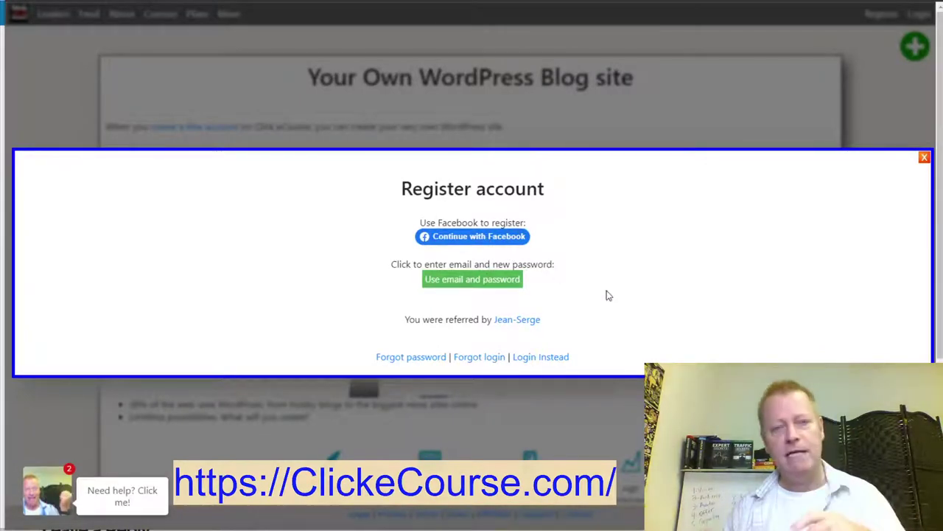
{"action": "left_click", "coordinate": [924, 159]}
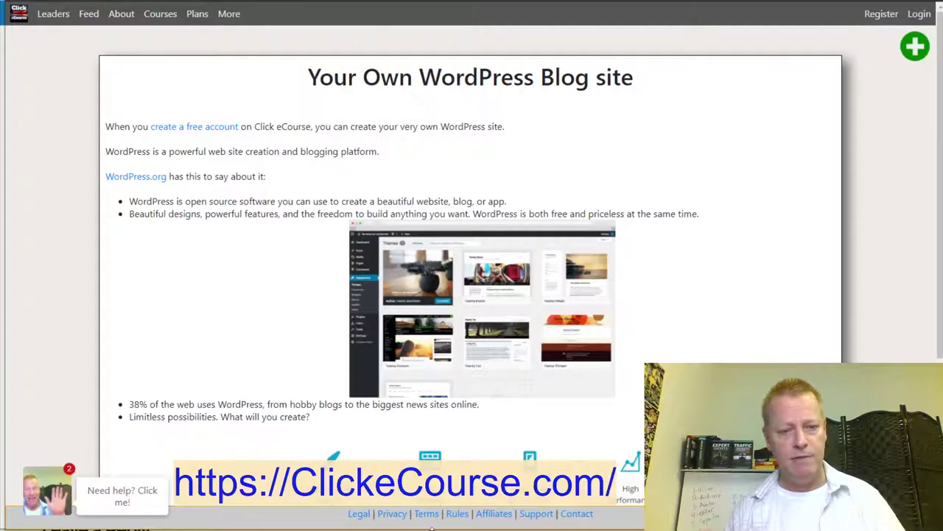
{"action": "mouse_move", "coordinate": [362, 525]}
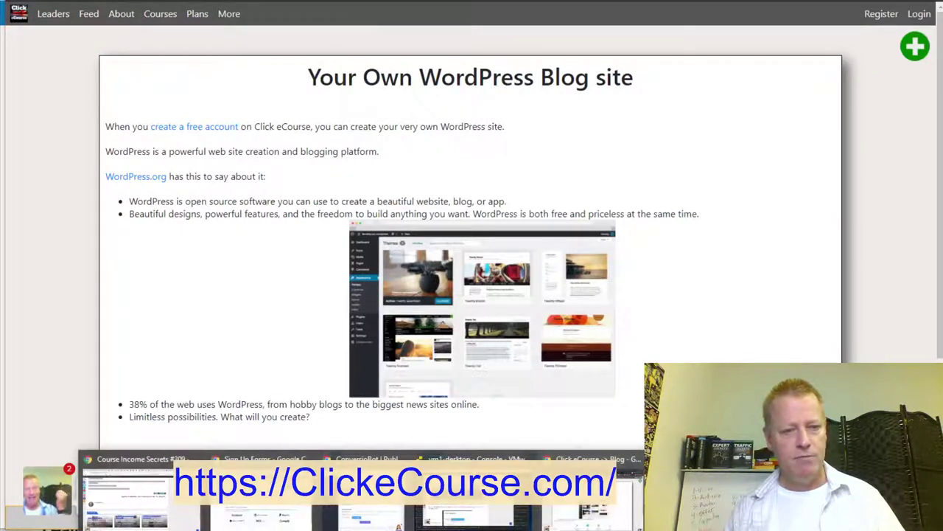
{"action": "left_click", "coordinate": [262, 508]}
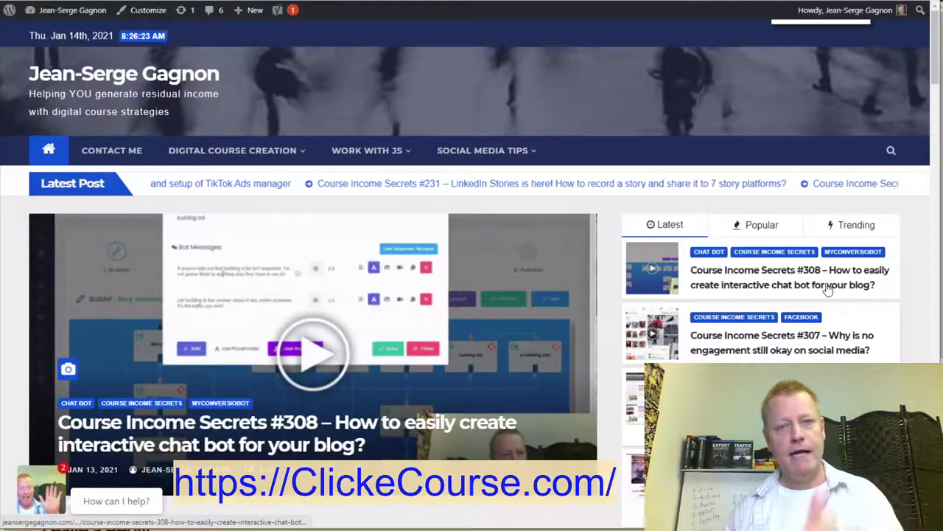
{"action": "scroll", "coordinate": [822, 283], "scroll_direction": "down", "scroll_amount": 8}
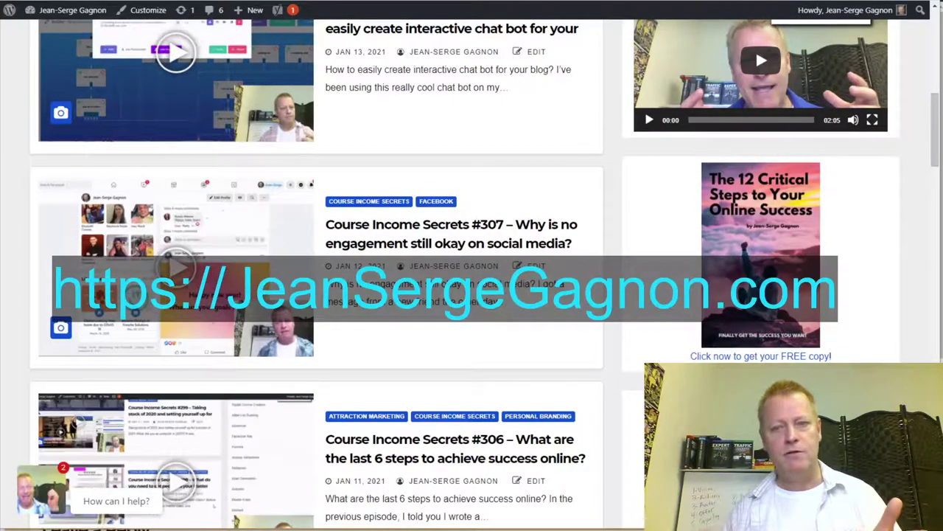
{"action": "scroll", "coordinate": [755, 50], "scroll_direction": "down", "scroll_amount": 3}
{"action": "scroll", "coordinate": [782, 132], "scroll_direction": "up", "scroll_amount": 5}
{"action": "scroll", "coordinate": [808, 206], "scroll_direction": "down", "scroll_amount": 5}
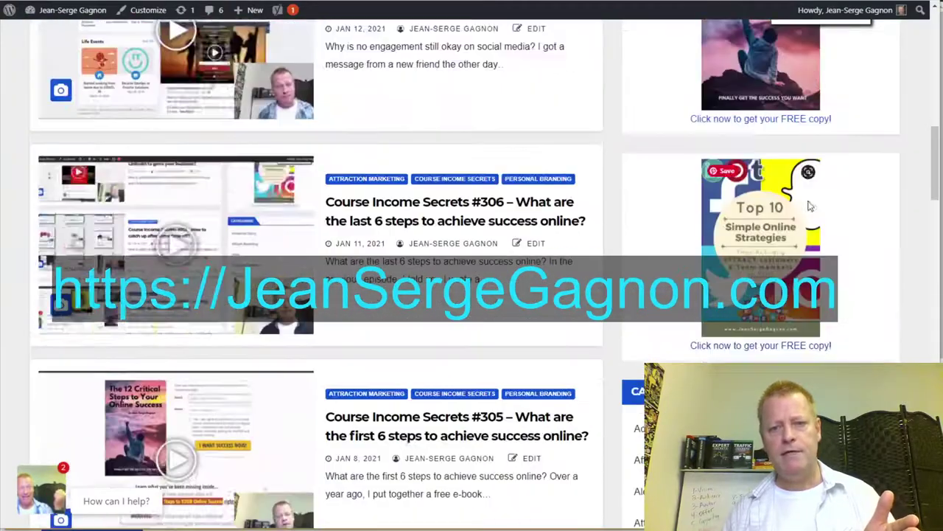
{"action": "scroll", "coordinate": [737, 332], "scroll_direction": "down", "scroll_amount": 3}
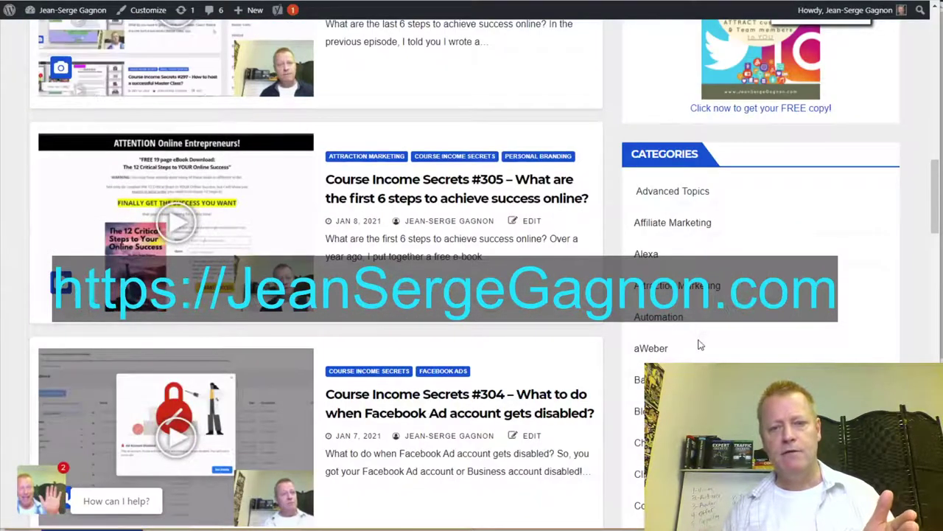
{"action": "scroll", "coordinate": [704, 339], "scroll_direction": "down", "scroll_amount": 3}
{"action": "scroll", "coordinate": [751, 347], "scroll_direction": "down", "scroll_amount": 4}
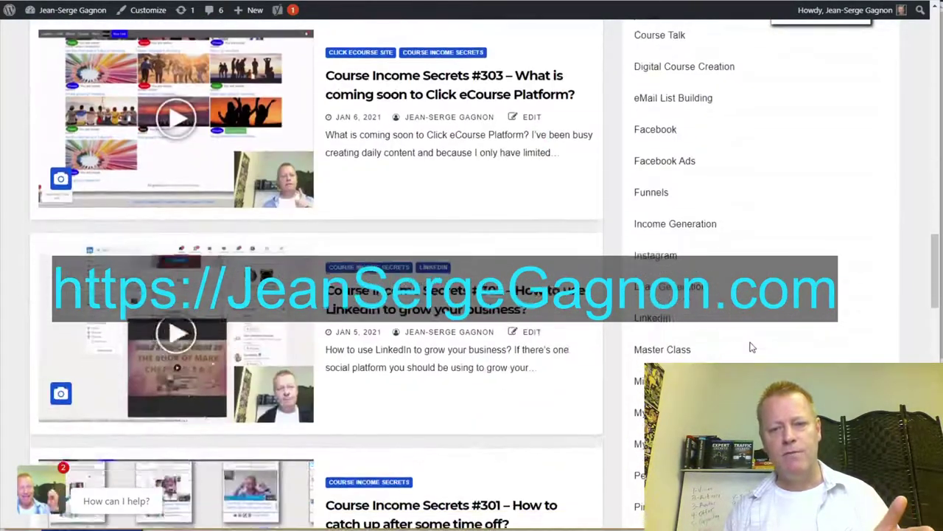
{"action": "scroll", "coordinate": [752, 346], "scroll_direction": "down", "scroll_amount": 6}
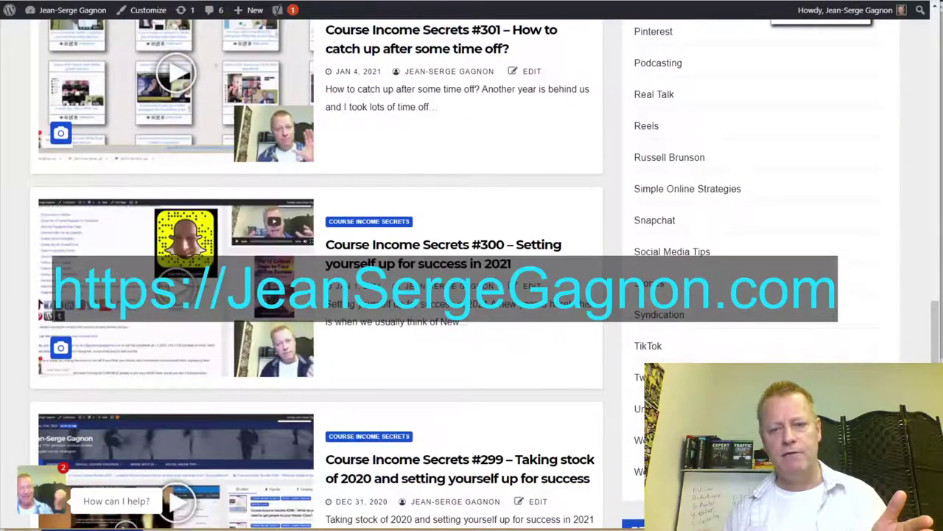
{"action": "scroll", "coordinate": [656, 240], "scroll_direction": "down", "scroll_amount": 3}
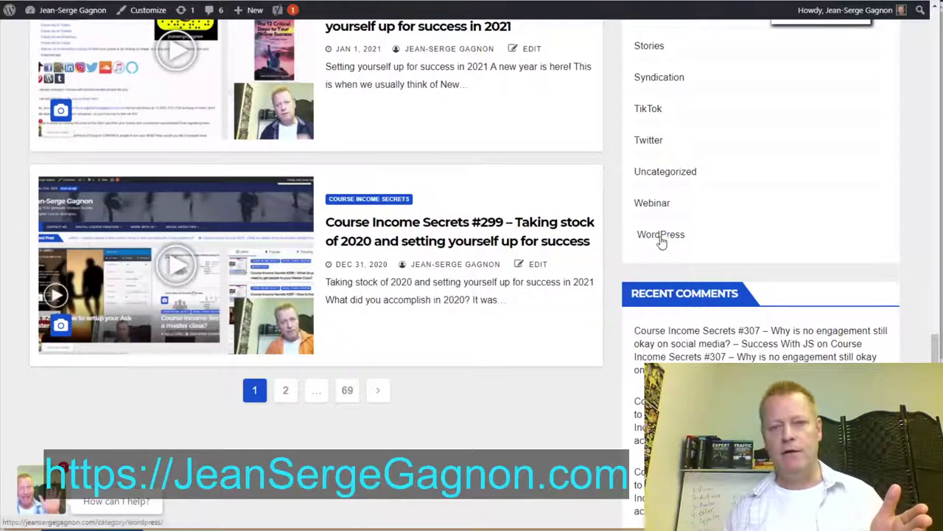
{"action": "scroll", "coordinate": [673, 179], "scroll_direction": "up", "scroll_amount": 10}
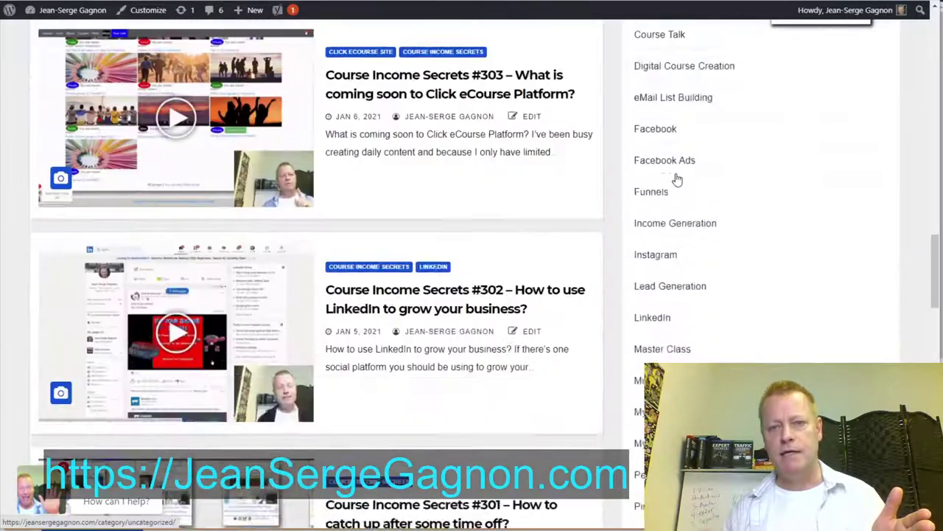
{"action": "scroll", "coordinate": [677, 179], "scroll_direction": "down", "scroll_amount": 6}
{"action": "scroll", "coordinate": [679, 179], "scroll_direction": "down", "scroll_amount": 4}
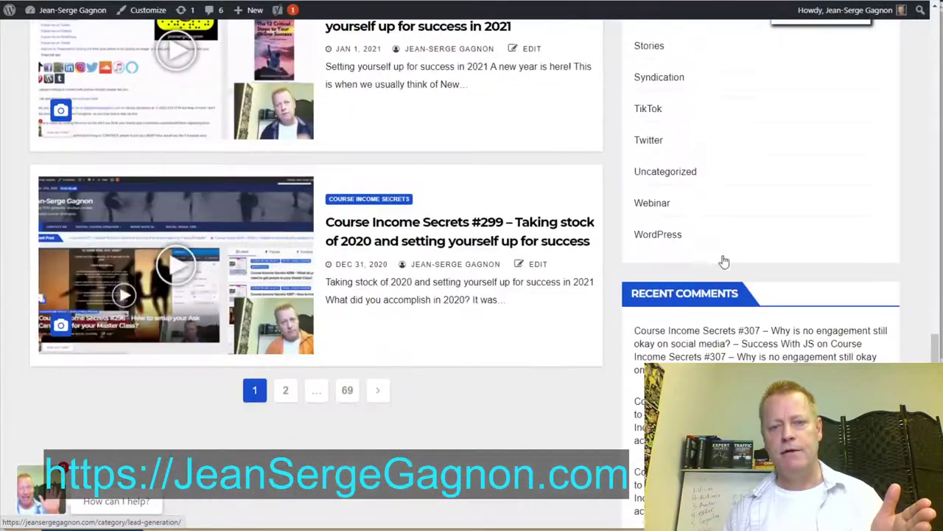
Filter the blog to the WordPress category and open post #191 on hosting courses with Click eCourse.
{"action": "left_click", "coordinate": [669, 241]}
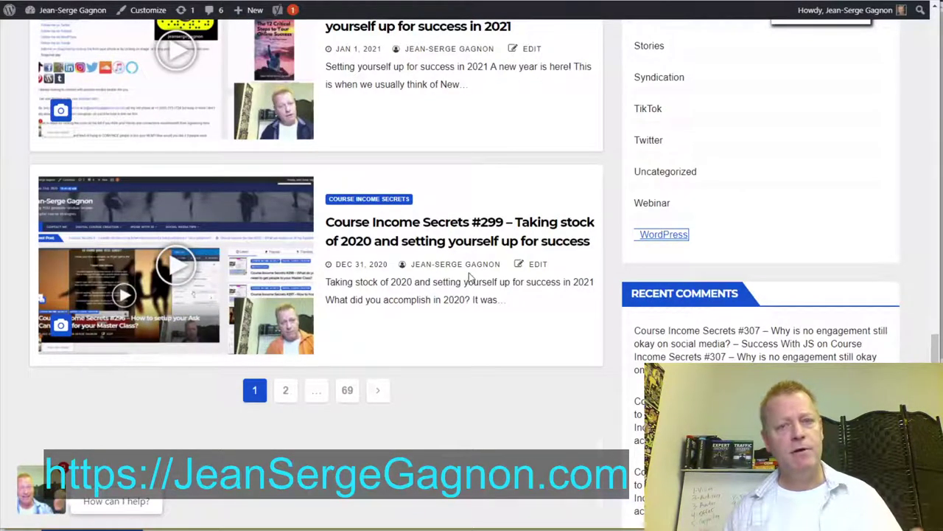
{"action": "scroll", "coordinate": [482, 319], "scroll_direction": "down", "scroll_amount": 10}
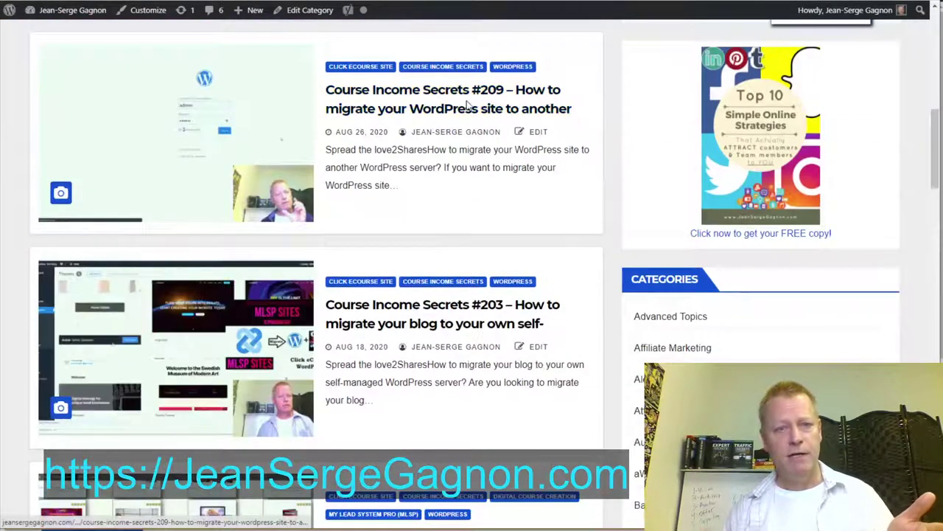
{"action": "scroll", "coordinate": [428, 317], "scroll_direction": "down", "scroll_amount": 3}
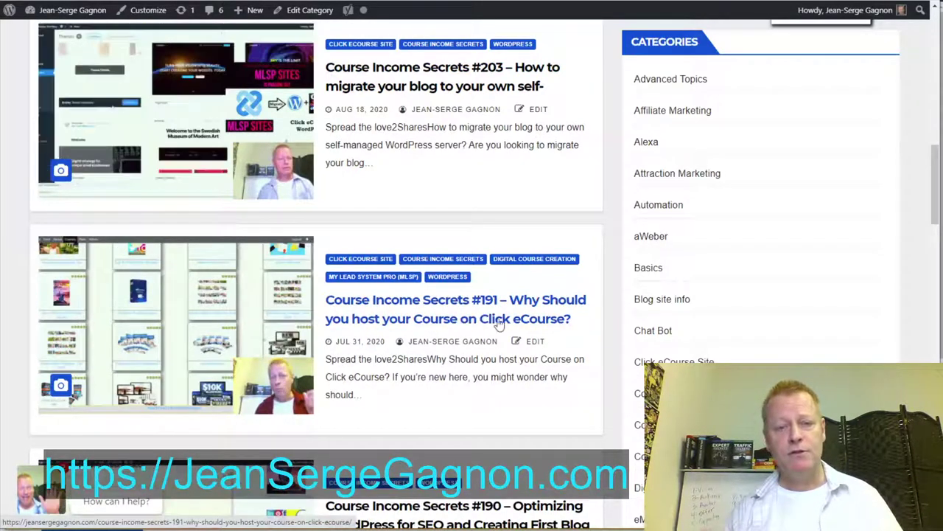
{"action": "scroll", "coordinate": [504, 326], "scroll_direction": "down", "scroll_amount": 2}
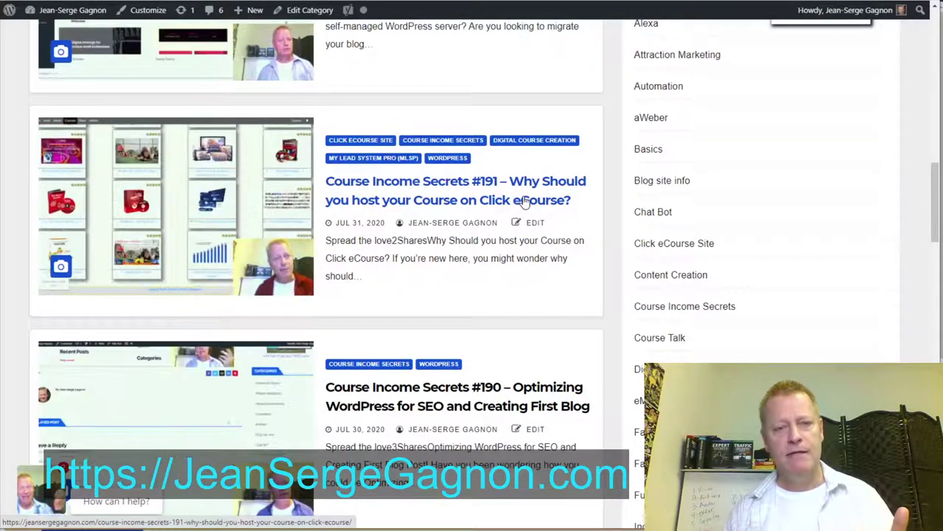
{"action": "left_click", "coordinate": [524, 202]}
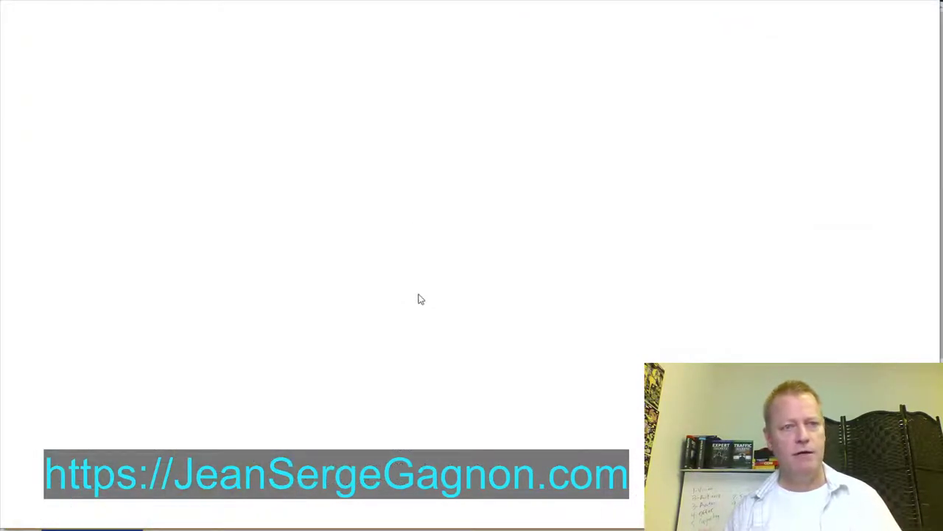
{"action": "scroll", "coordinate": [417, 299], "scroll_direction": "down", "scroll_amount": 10}
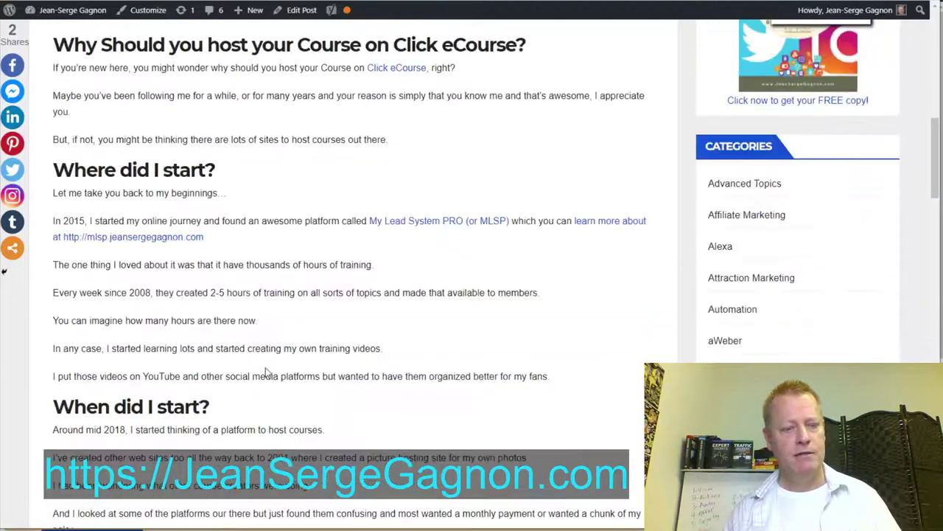
{"action": "scroll", "coordinate": [263, 370], "scroll_direction": "down", "scroll_amount": 15}
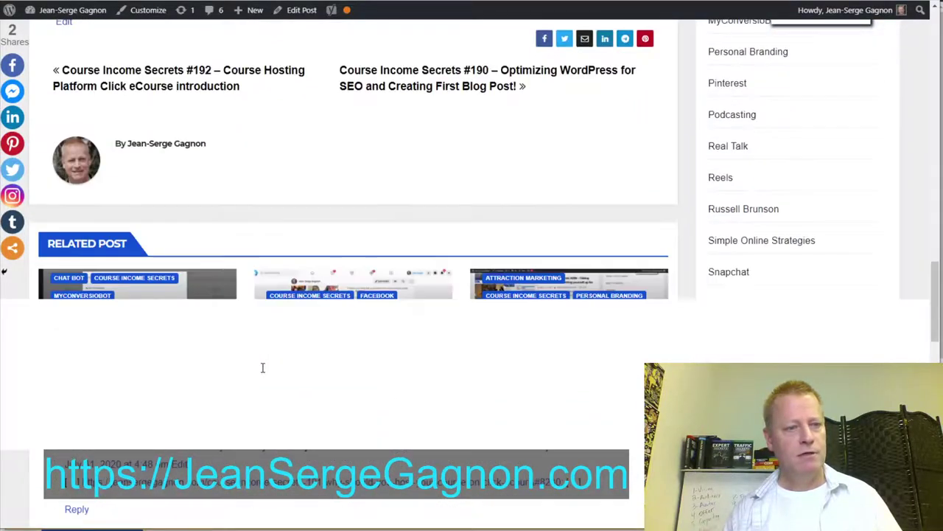
{"action": "scroll", "coordinate": [262, 367], "scroll_direction": "down", "scroll_amount": 4}
{"action": "scroll", "coordinate": [264, 370], "scroll_direction": "up", "scroll_amount": 20}
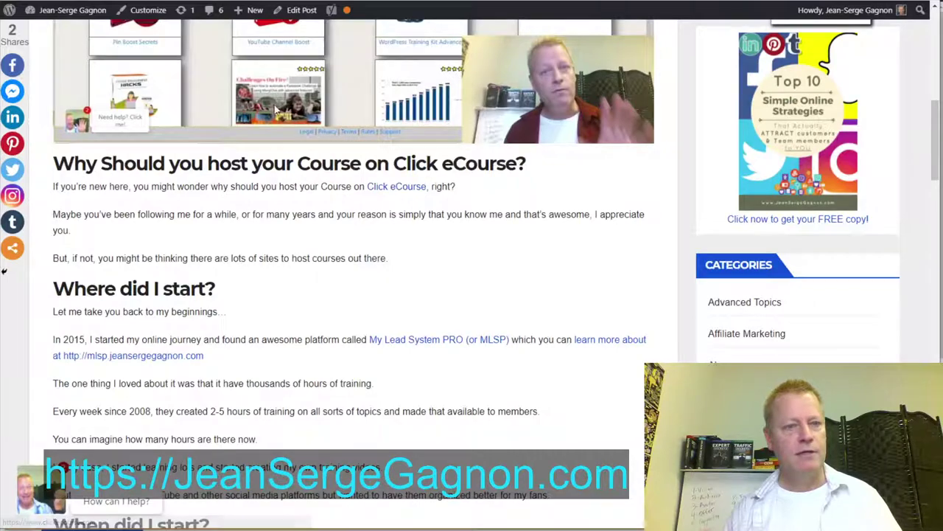
{"action": "scroll", "coordinate": [176, 184], "scroll_direction": "up", "scroll_amount": 5}
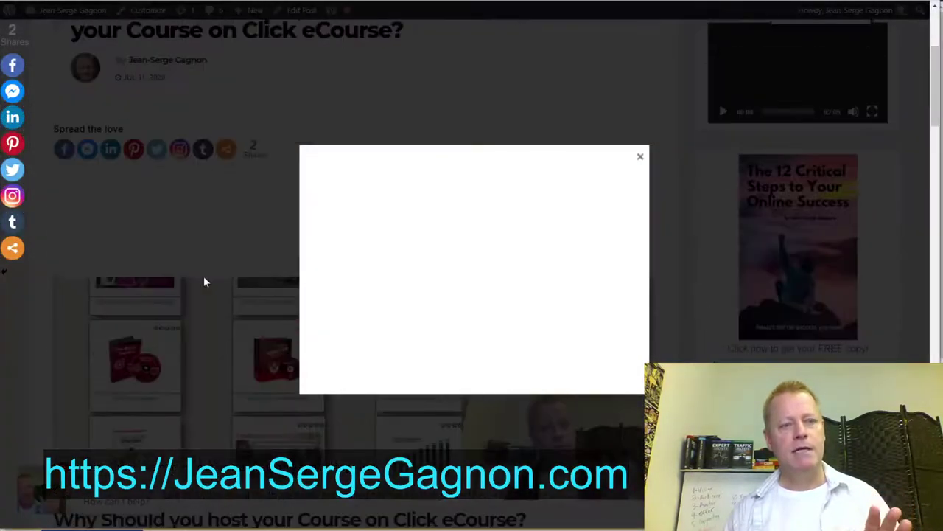
{"action": "left_click", "coordinate": [115, 114]}
Check the Active List dropdown, then browse the Lists page with each list's subscriber count.
{"action": "scroll", "coordinate": [107, 118], "scroll_direction": "up", "scroll_amount": 3}
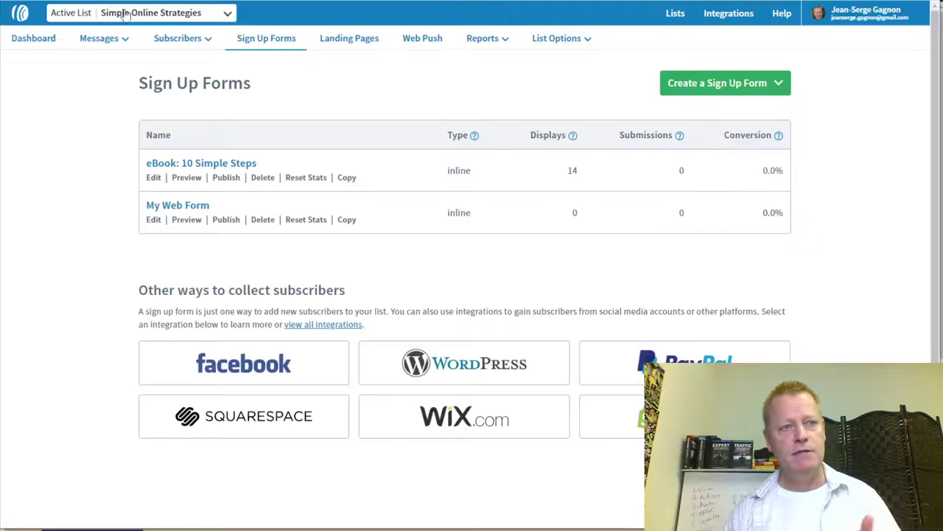
{"action": "left_click", "coordinate": [144, 15]}
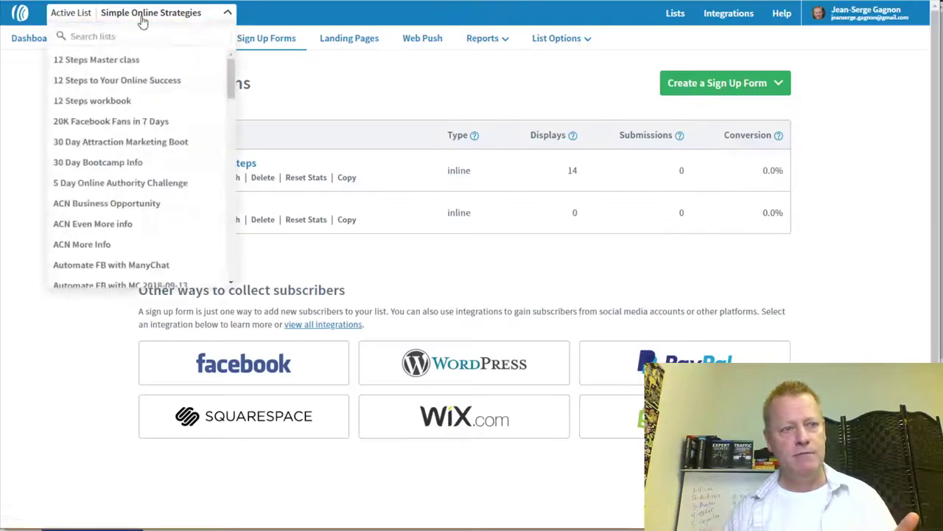
{"action": "left_click", "coordinate": [675, 12]}
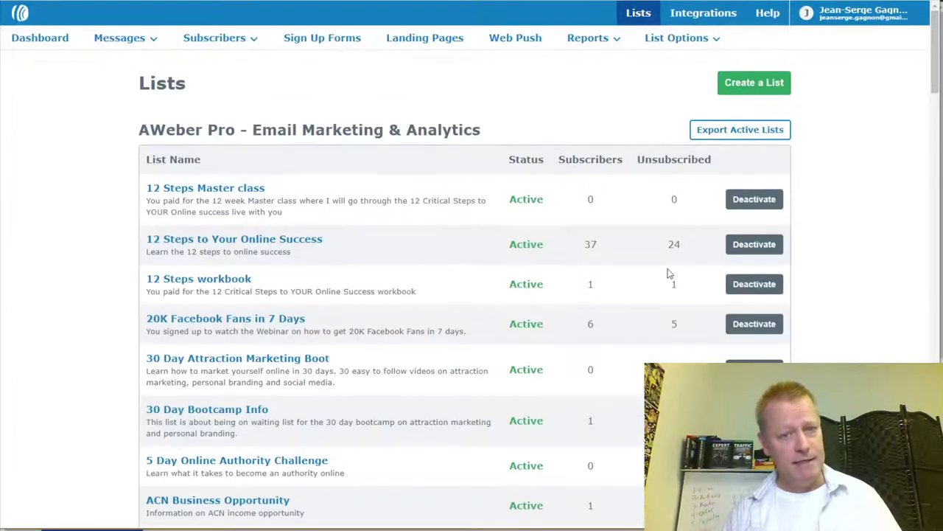
{"action": "scroll", "coordinate": [547, 268], "scroll_direction": "down", "scroll_amount": 15}
{"action": "scroll", "coordinate": [547, 268], "scroll_direction": "up", "scroll_amount": 15}
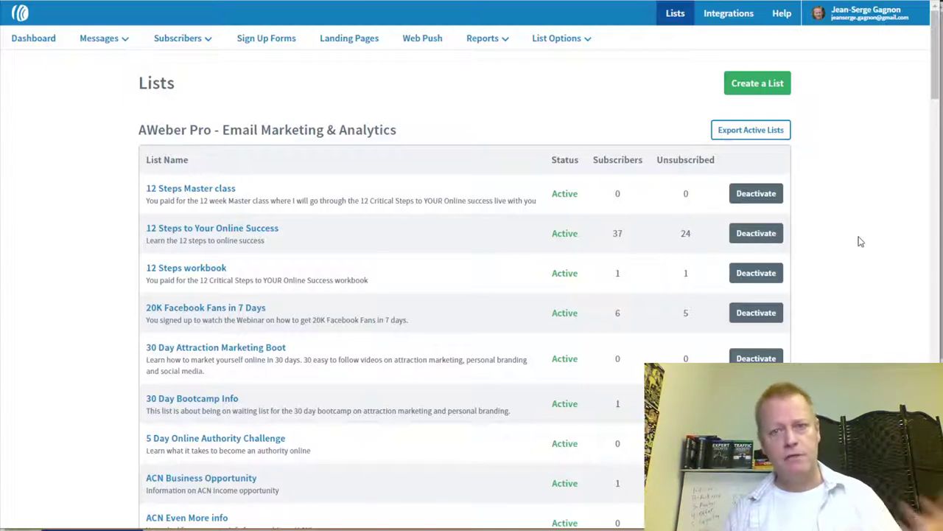
{"action": "scroll", "coordinate": [506, 252], "scroll_direction": "down", "scroll_amount": 6}
{"action": "scroll", "coordinate": [505, 257], "scroll_direction": "up", "scroll_amount": 6}
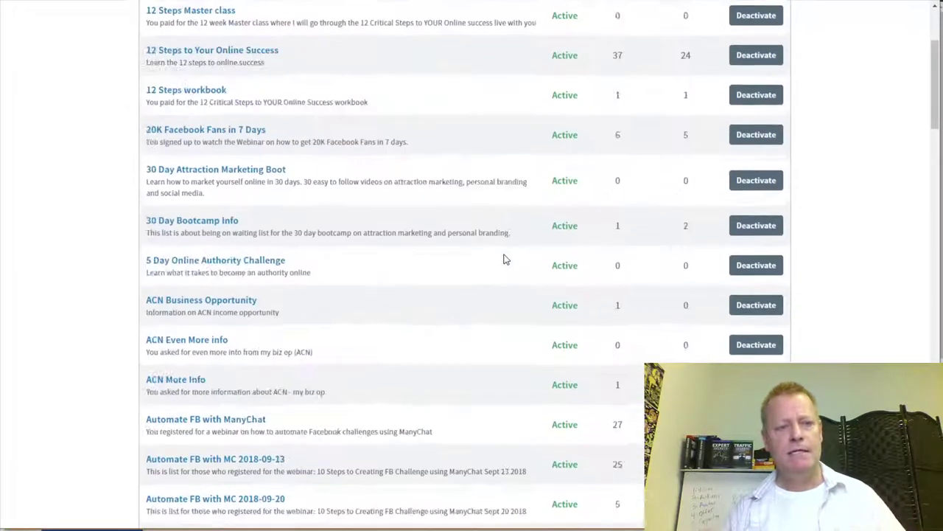
{"action": "scroll", "coordinate": [604, 230], "scroll_direction": "down", "scroll_amount": 10}
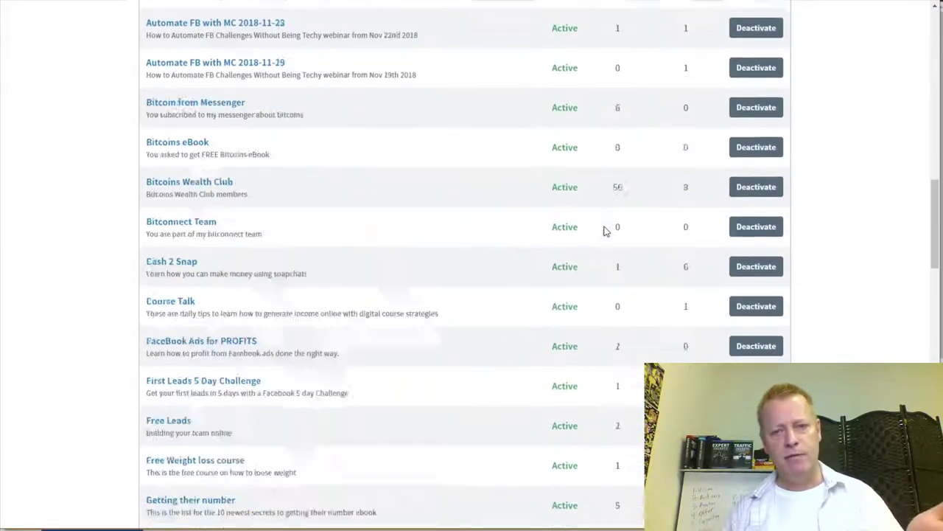
{"action": "scroll", "coordinate": [875, 209], "scroll_direction": "up", "scroll_amount": 12}
{"action": "scroll", "coordinate": [875, 209], "scroll_direction": "up", "scroll_amount": 5}
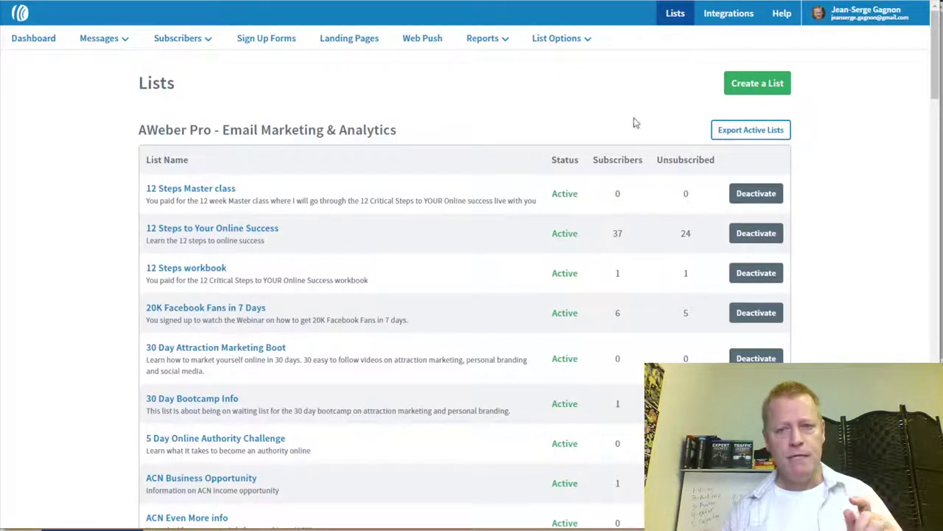
Start a new list and continue past the company and sender details.
{"action": "left_click", "coordinate": [759, 87]}
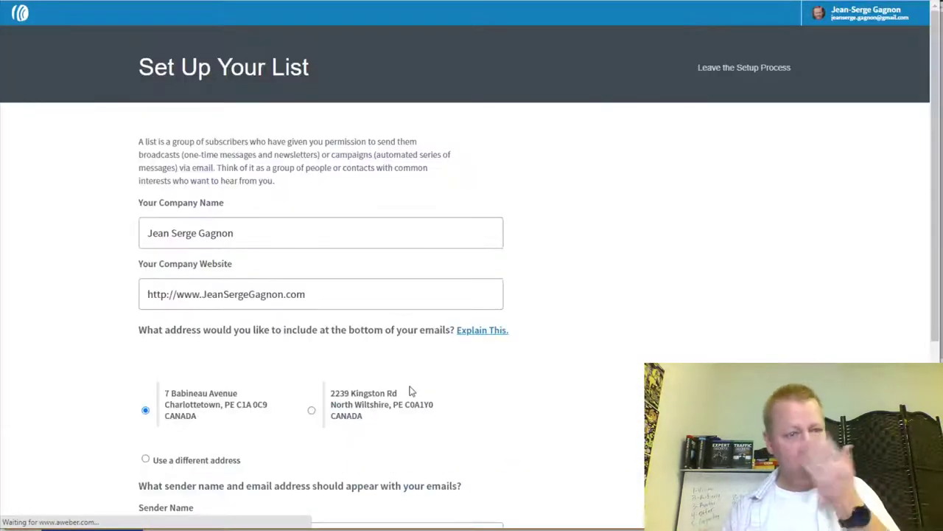
{"action": "scroll", "coordinate": [565, 329], "scroll_direction": "down", "scroll_amount": 5}
{"action": "scroll", "coordinate": [283, 278], "scroll_direction": "up", "scroll_amount": 5}
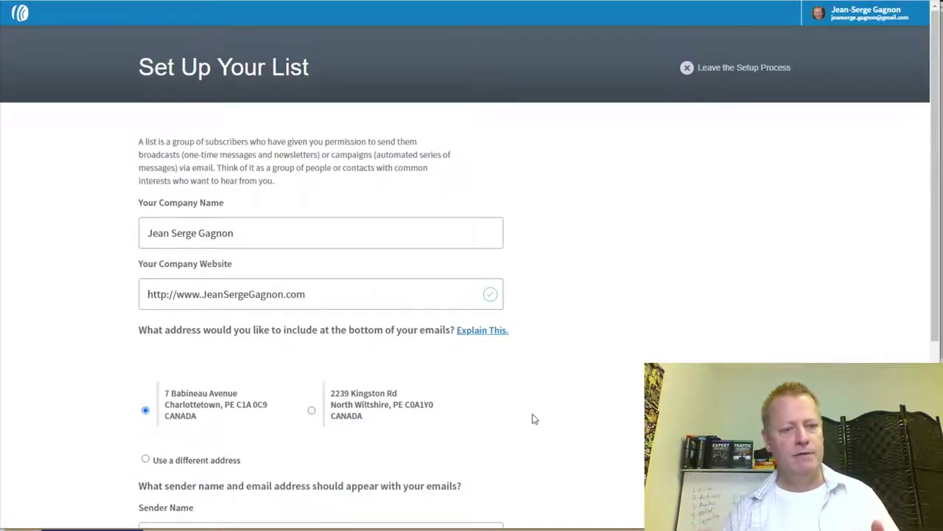
{"action": "scroll", "coordinate": [533, 417], "scroll_direction": "down", "scroll_amount": 3}
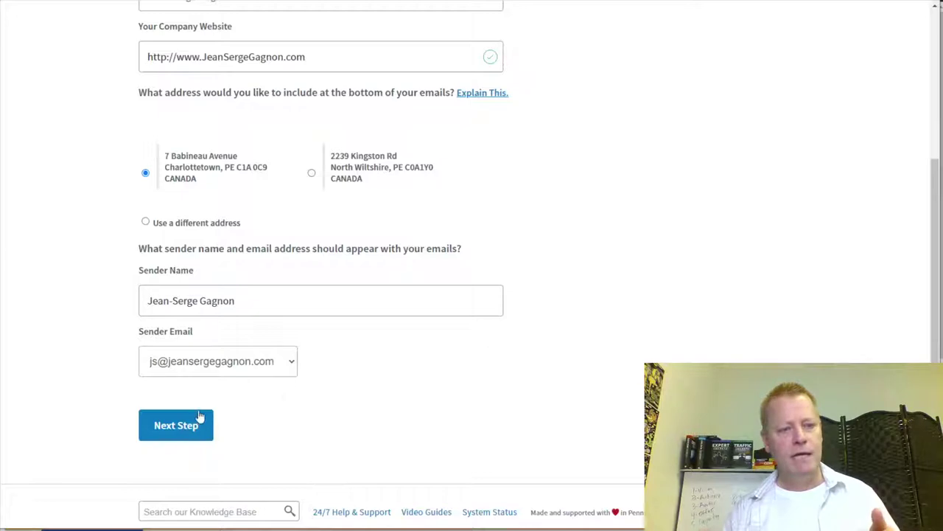
{"action": "left_click", "coordinate": [199, 417]}
Name the list 'Test for CIS310' with description 'Test list for CIS310' and continue.
{"action": "left_click", "coordinate": [284, 190]}
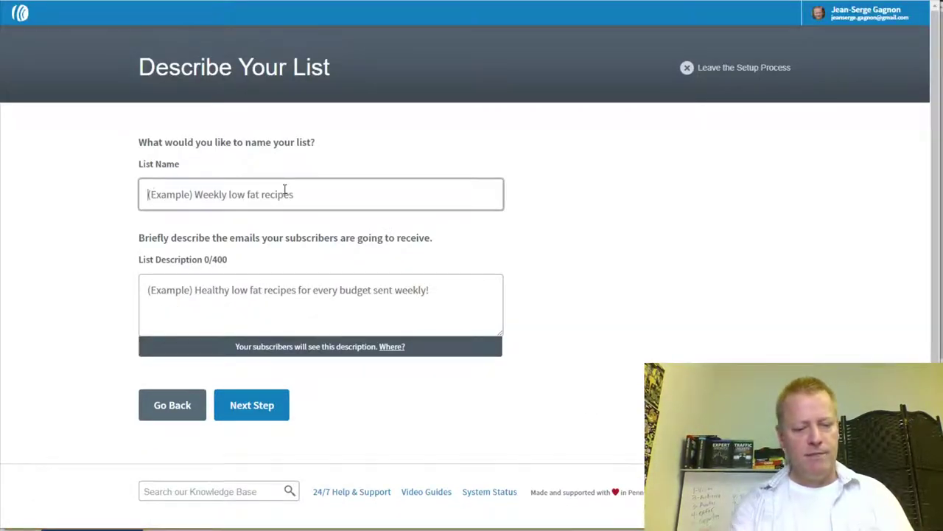
{"action": "type", "text": "Test for CIS"}
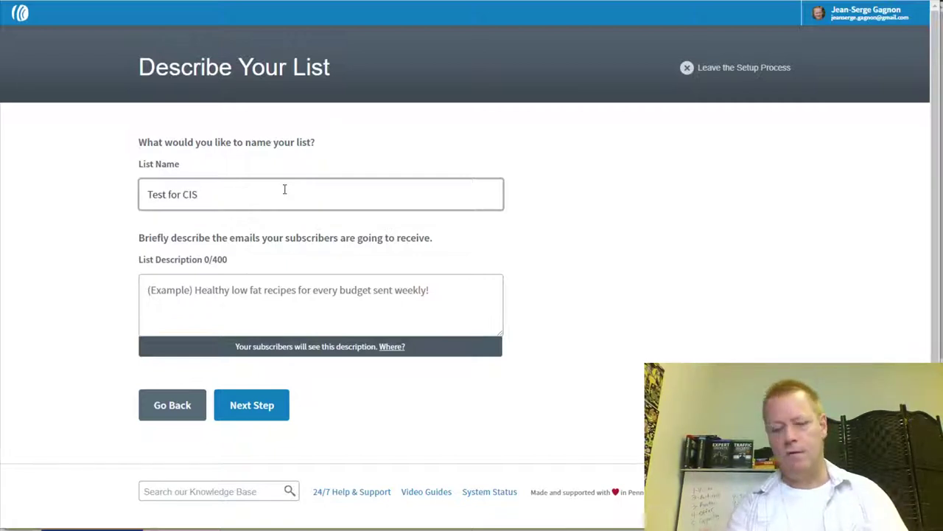
{"action": "type", "text": "310"}
{"action": "key", "text": "BackSpace"}
{"action": "type", "text": "10"}
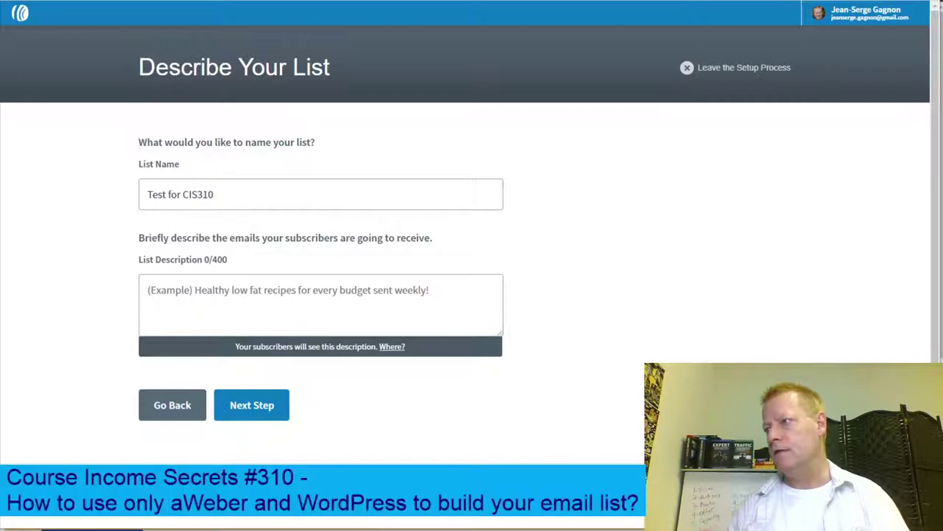
{"action": "left_click", "coordinate": [229, 193]}
{"action": "left_click", "coordinate": [217, 289]}
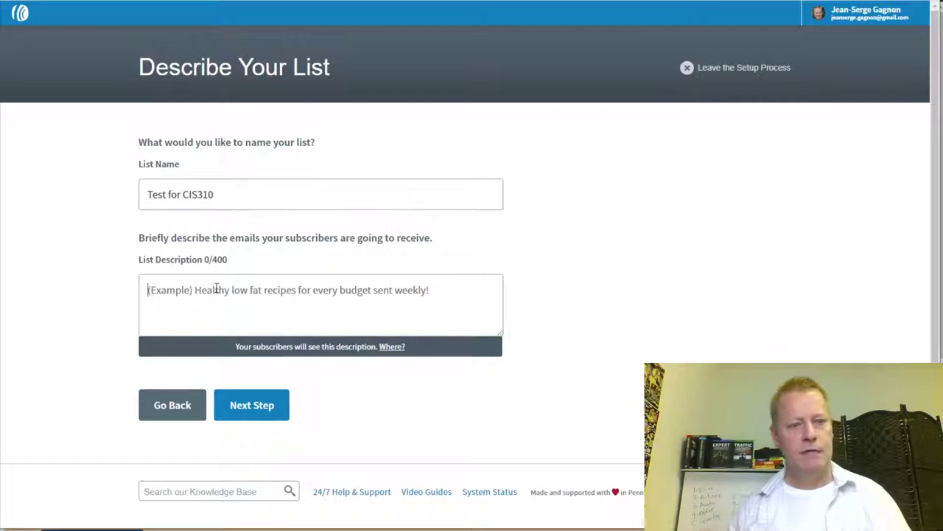
{"action": "type", "text": "Test list fo"}
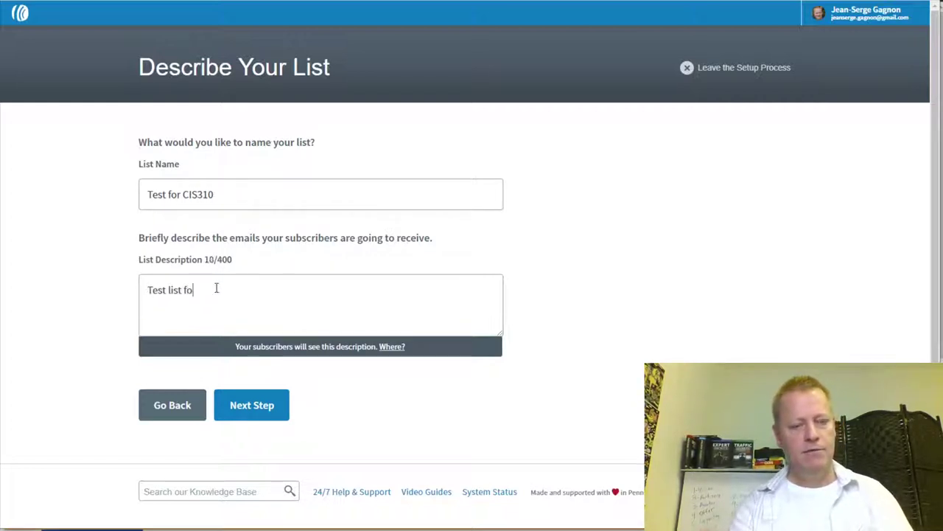
{"action": "type", "text": "r CIS310"}
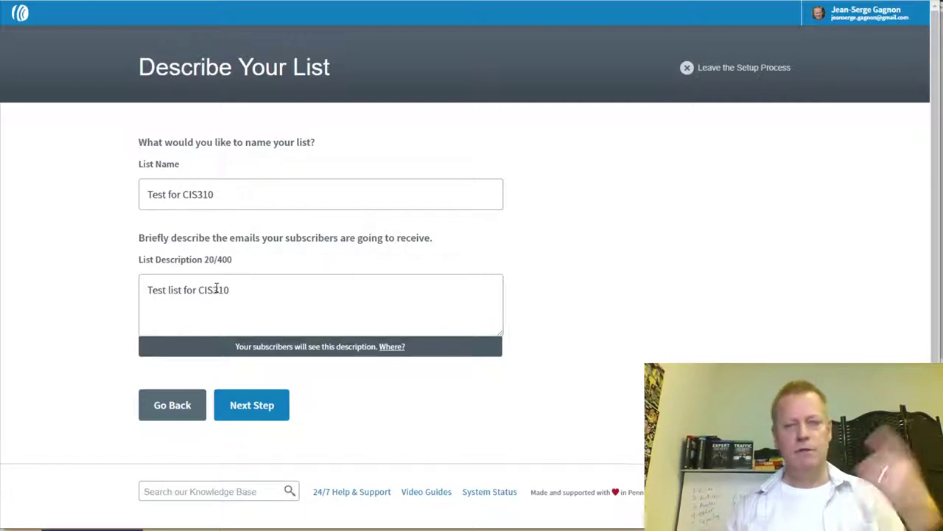
{"action": "left_click", "coordinate": [258, 407]}
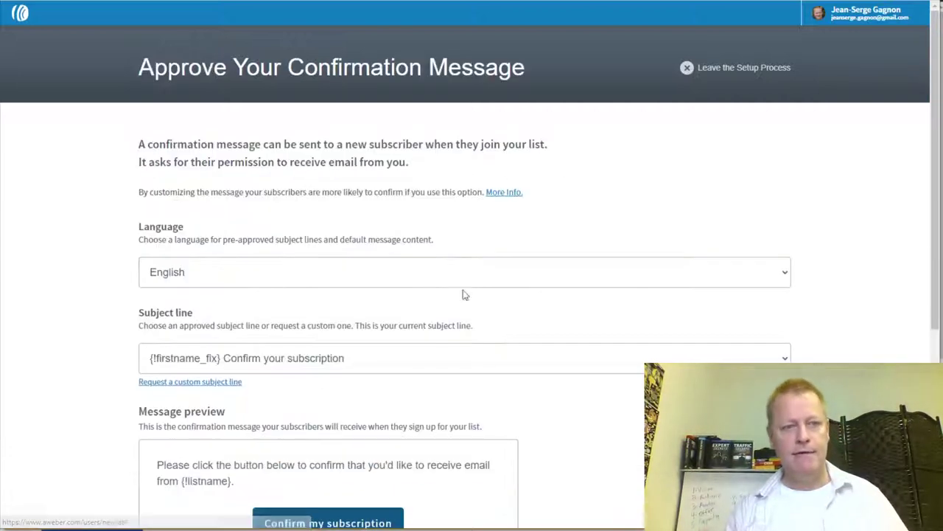
Approve the default confirmation message to create the Test for CIS310 list.
{"action": "scroll", "coordinate": [442, 310], "scroll_direction": "down", "scroll_amount": 3}
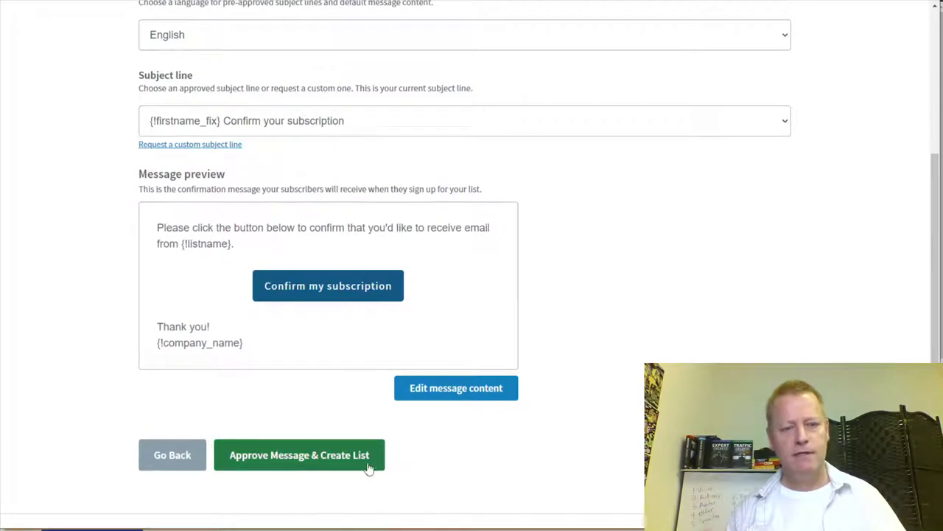
{"action": "left_click", "coordinate": [306, 463]}
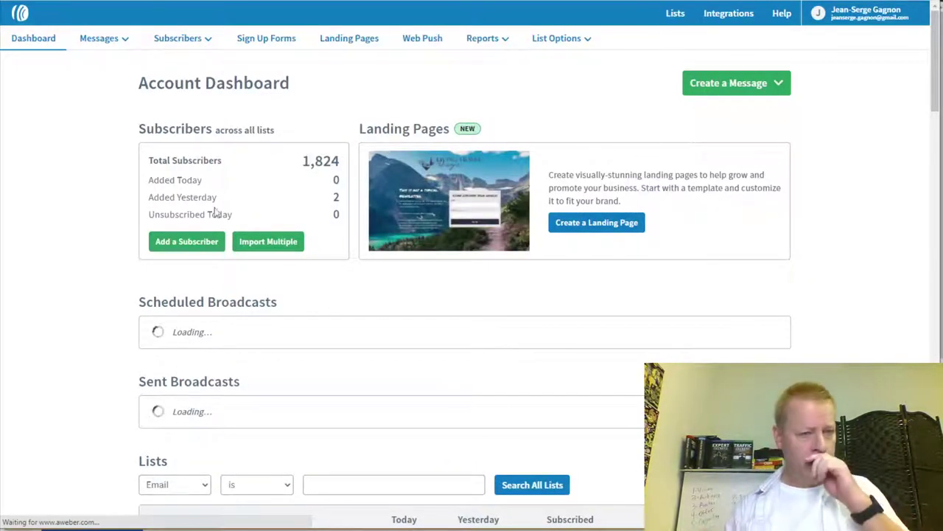
{"action": "scroll", "coordinate": [740, 352], "scroll_direction": "down", "scroll_amount": 1}
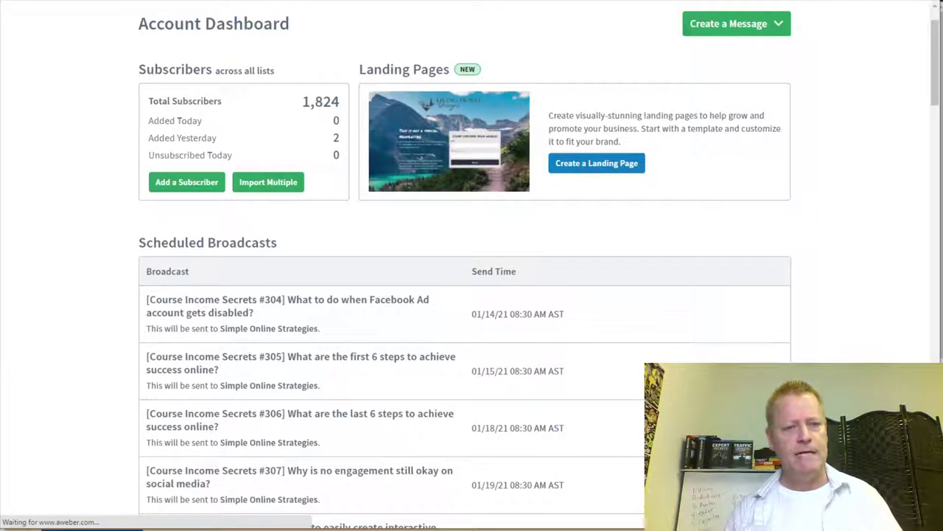
{"action": "scroll", "coordinate": [364, 395], "scroll_direction": "up", "scroll_amount": 1}
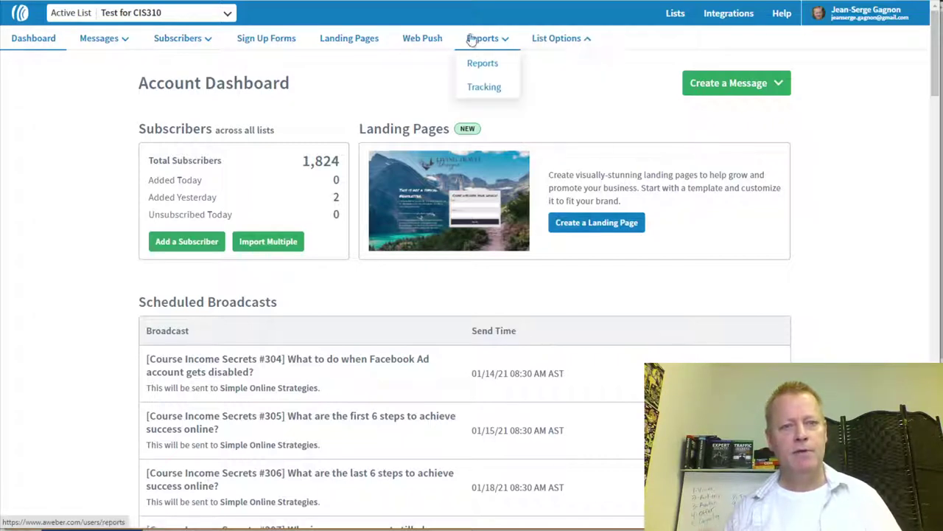
Create a sign-up form for Test for CIS310 from the Simple template.
{"action": "left_click", "coordinate": [271, 47]}
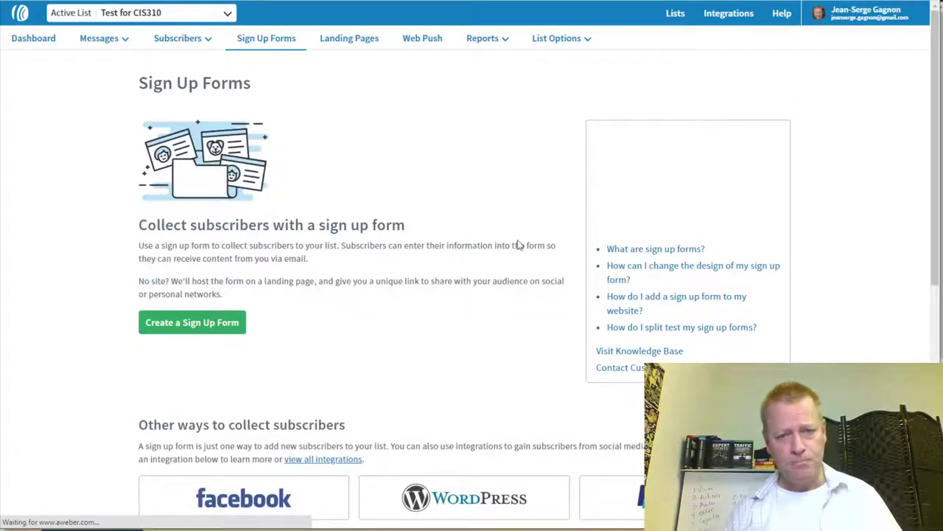
{"action": "left_click", "coordinate": [199, 328]}
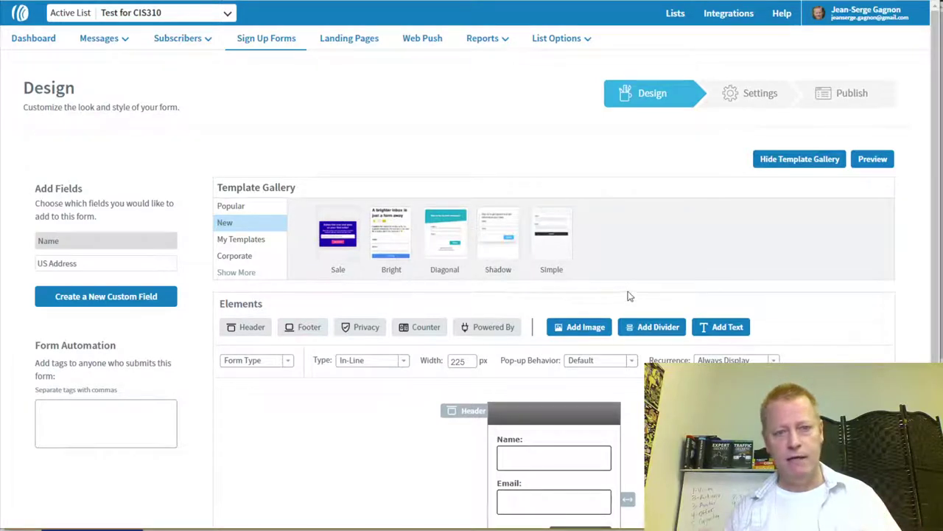
{"action": "left_click", "coordinate": [559, 244]}
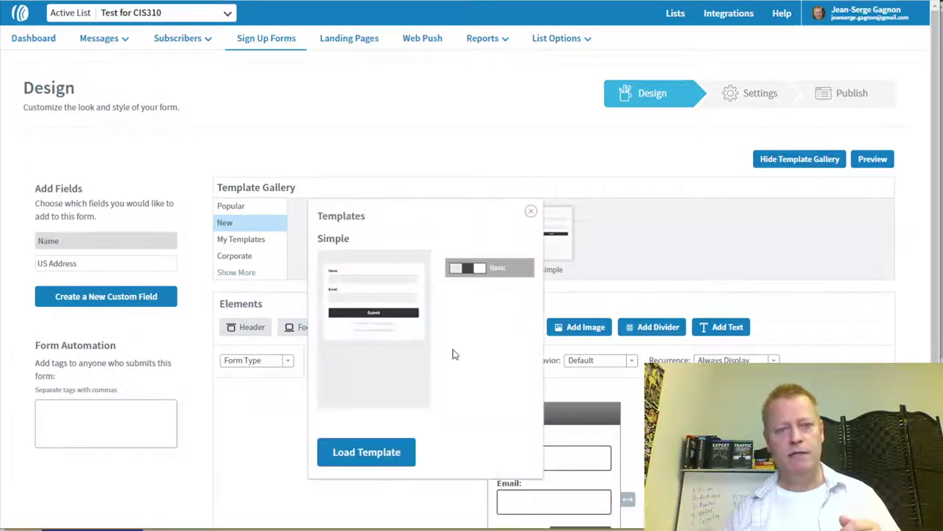
{"action": "left_click", "coordinate": [381, 452]}
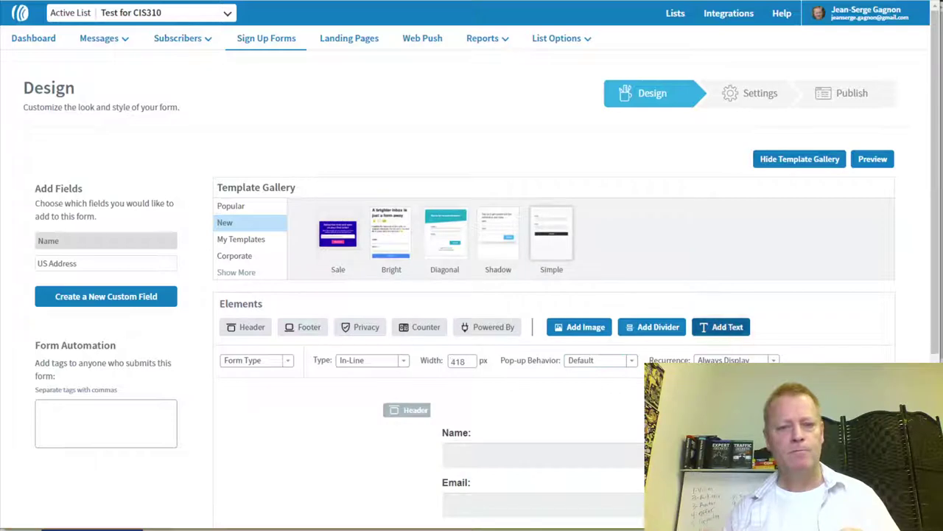
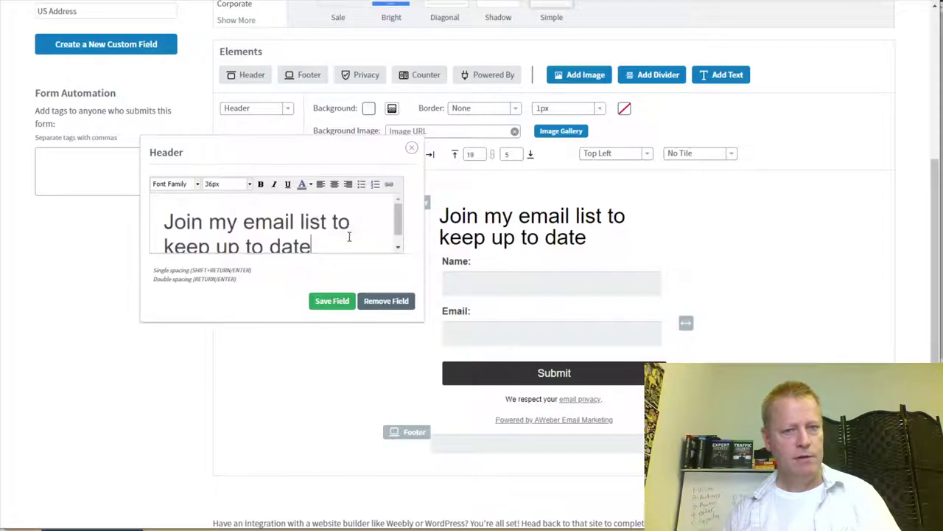
Center-align the heading 'Join my email list to keep up to date' and save the header field.
{"action": "left_click", "coordinate": [328, 303]}
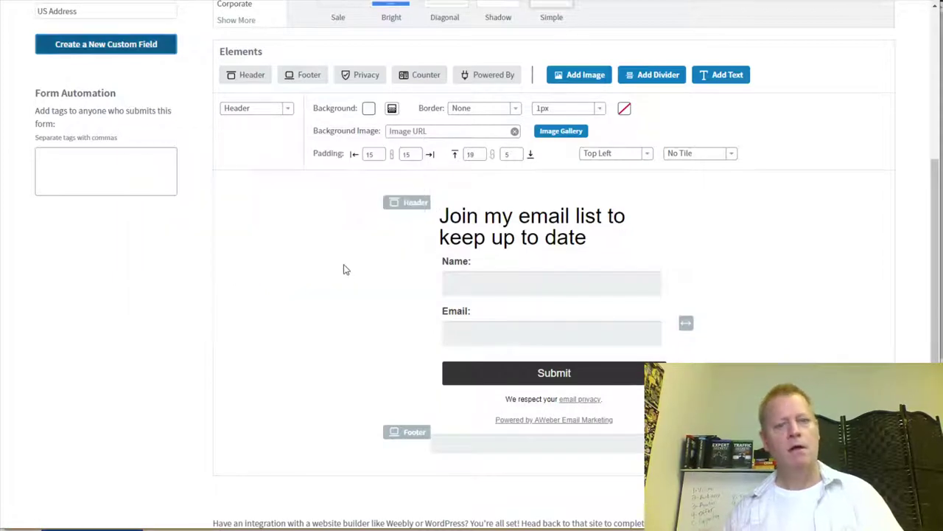
{"action": "left_click", "coordinate": [542, 228]}
{"action": "left_click", "coordinate": [334, 184]}
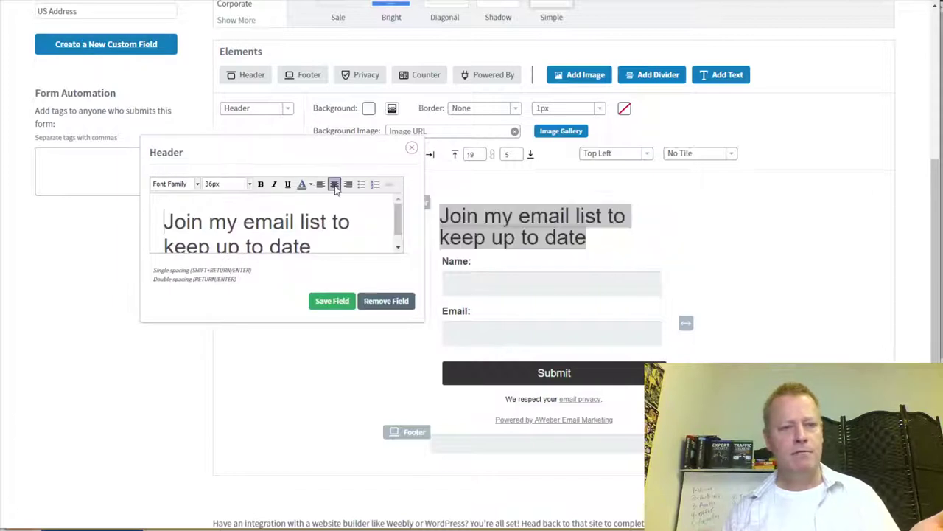
{"action": "left_click", "coordinate": [332, 302]}
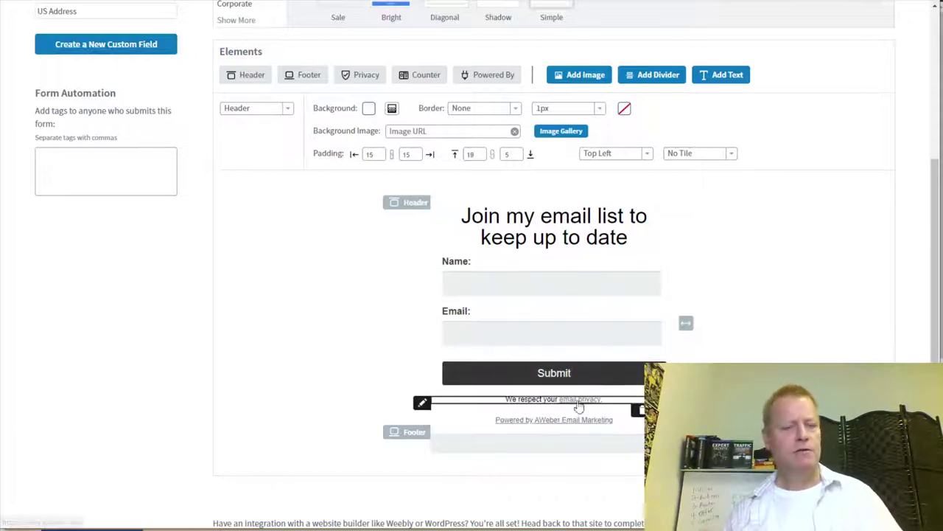
Change the Email field's label to 'Your Best Email:' and save it.
{"action": "left_click", "coordinate": [480, 264]}
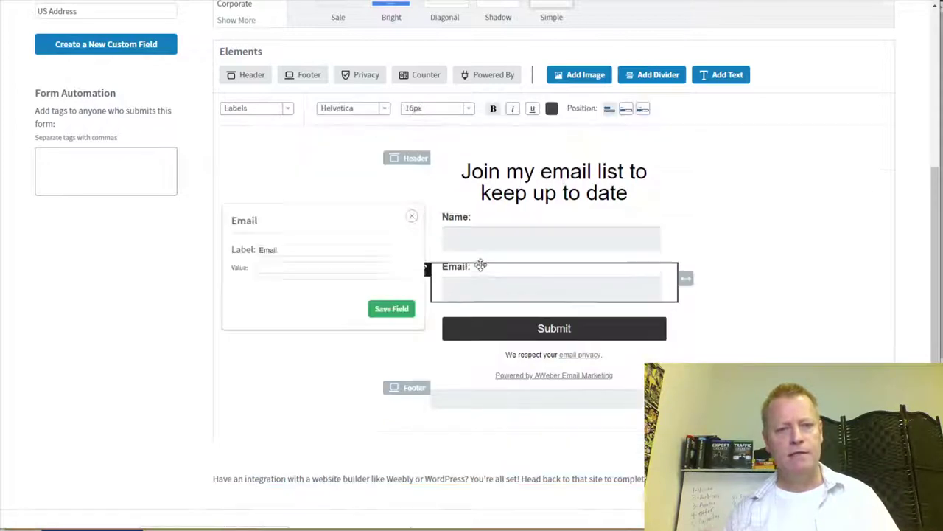
{"action": "left_click", "coordinate": [282, 251]}
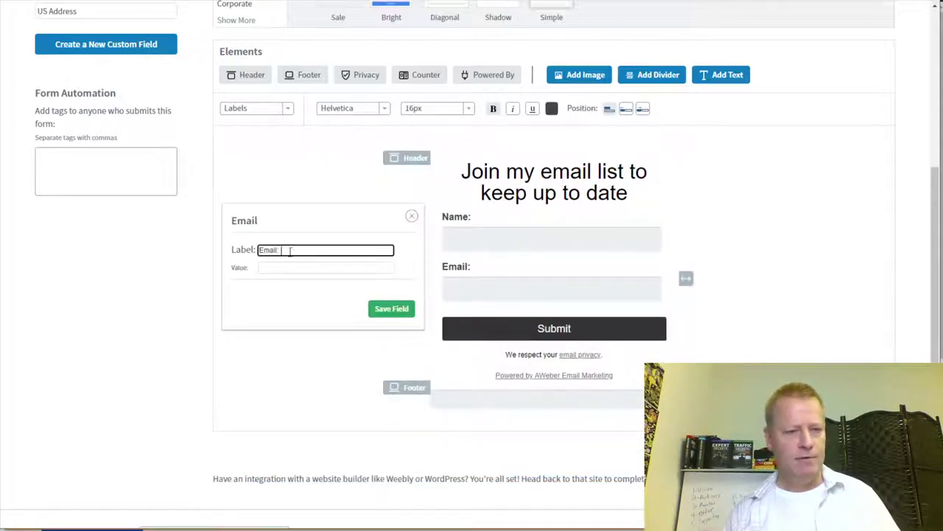
{"action": "key", "text": "BackSpace"}
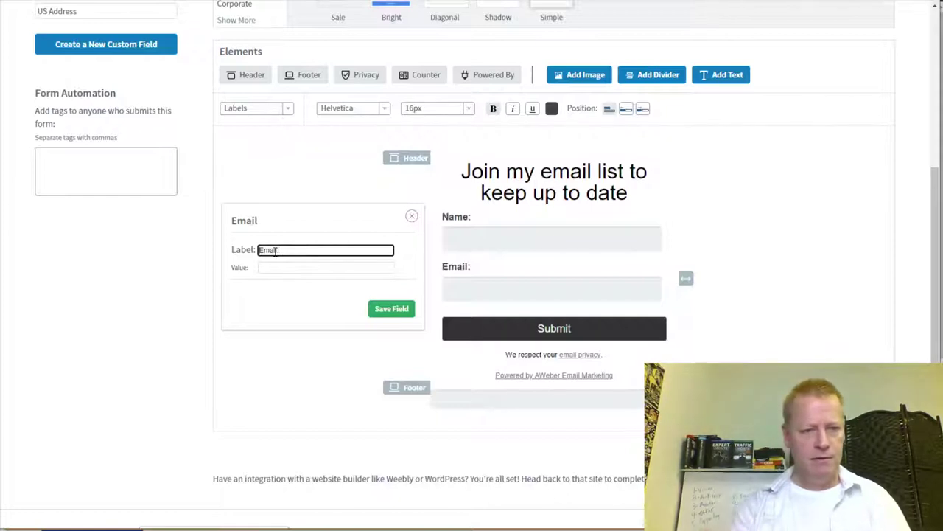
{"action": "key", "text": "Home"}
{"action": "type", "text": "your Best"}
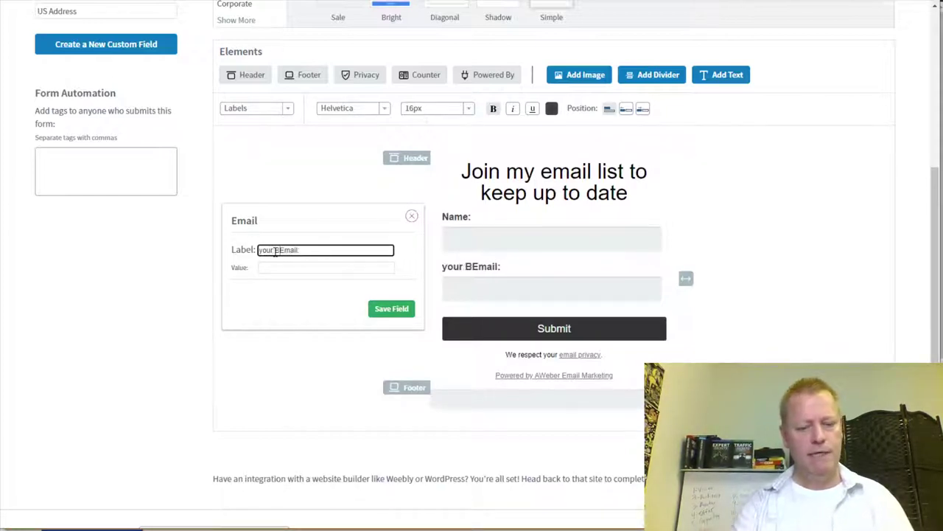
{"action": "left_click", "coordinate": [387, 310]}
{"action": "left_click", "coordinate": [446, 267]}
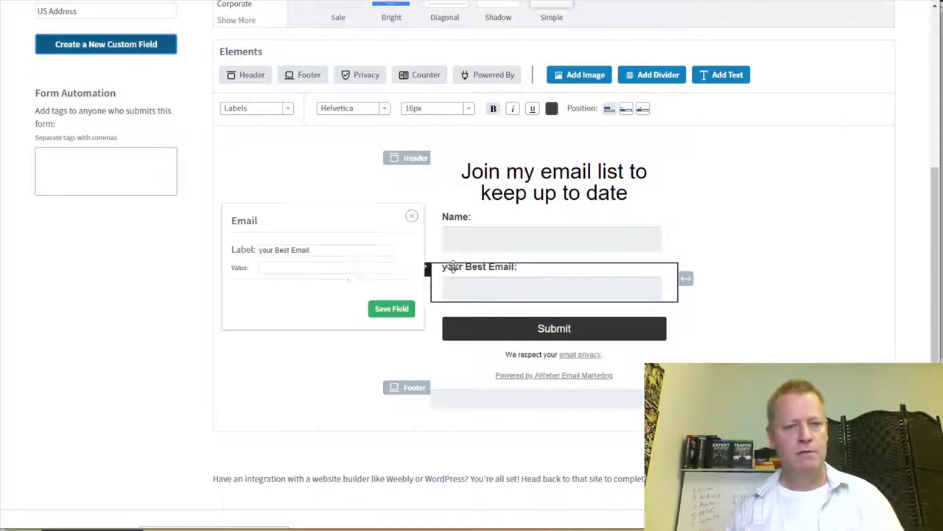
{"action": "left_click", "coordinate": [265, 249]}
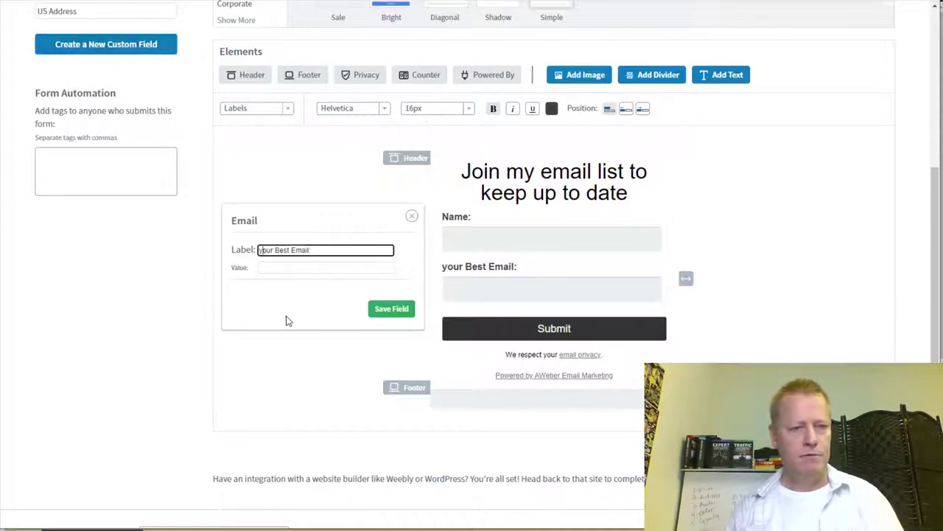
{"action": "key", "text": "BackSpace"}
{"action": "type", "text": "Y"}
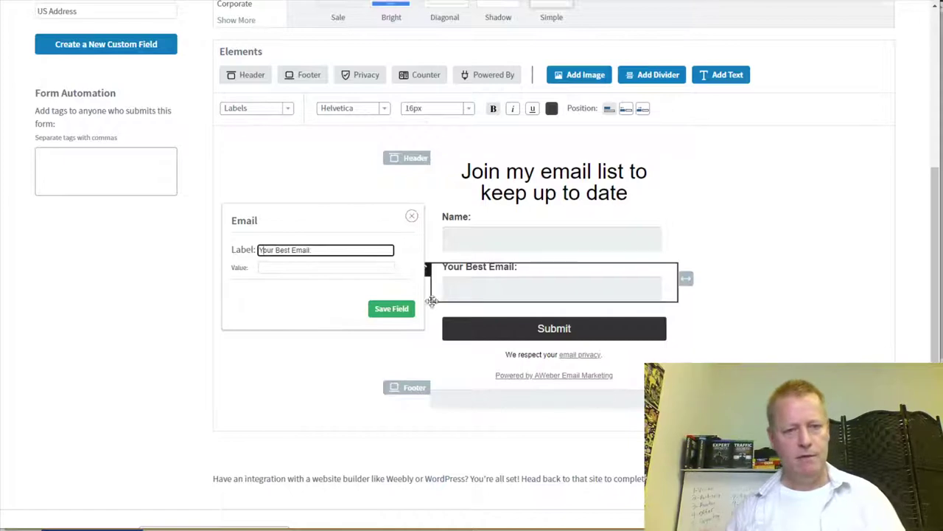
{"action": "left_click", "coordinate": [387, 314]}
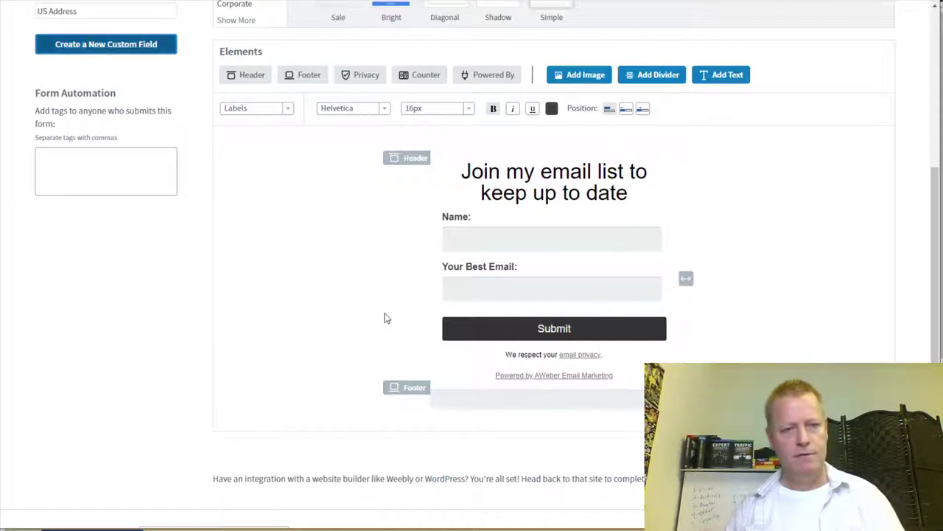
Change the Name field's label to 'Full Name:' and save it.
{"action": "left_click", "coordinate": [464, 217]}
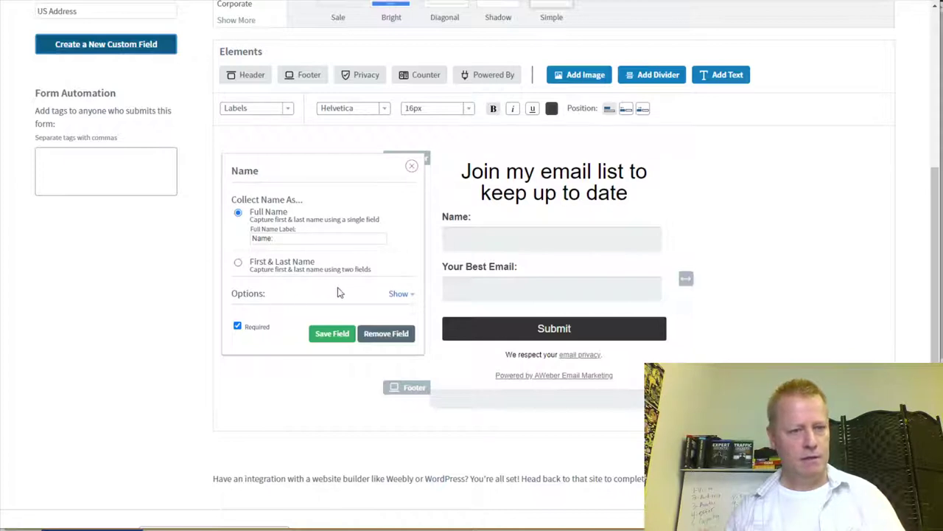
{"action": "scroll", "coordinate": [364, 295], "scroll_direction": "down", "scroll_amount": 1}
{"action": "scroll", "coordinate": [299, 262], "scroll_direction": "up", "scroll_amount": 2}
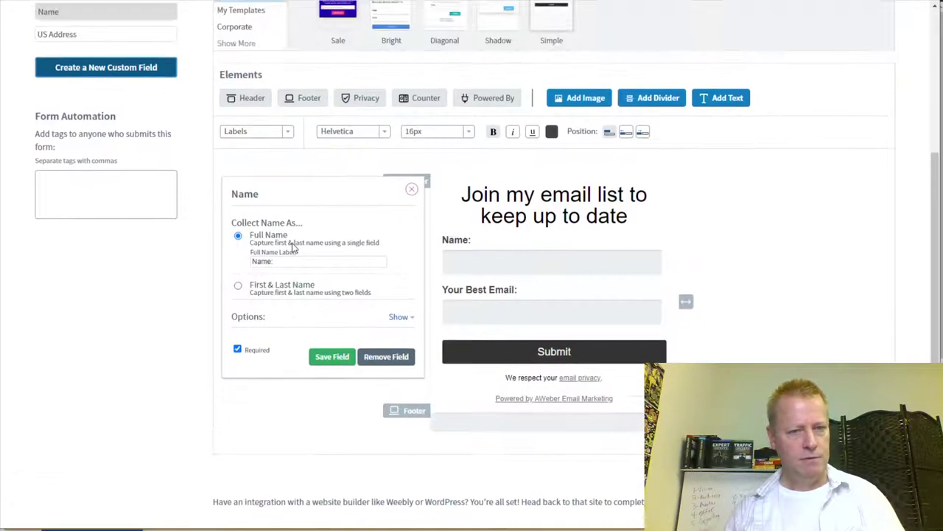
{"action": "left_click", "coordinate": [254, 261]}
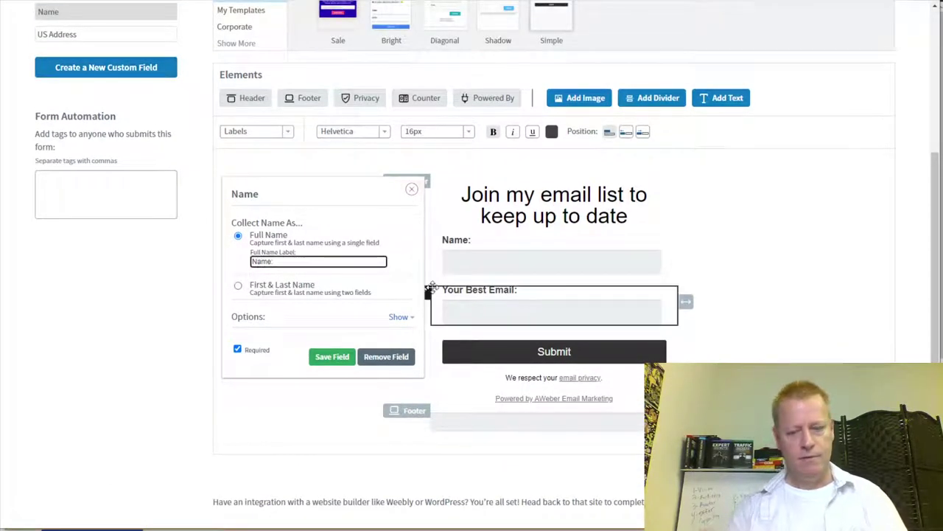
{"action": "type", "text": "Full"}
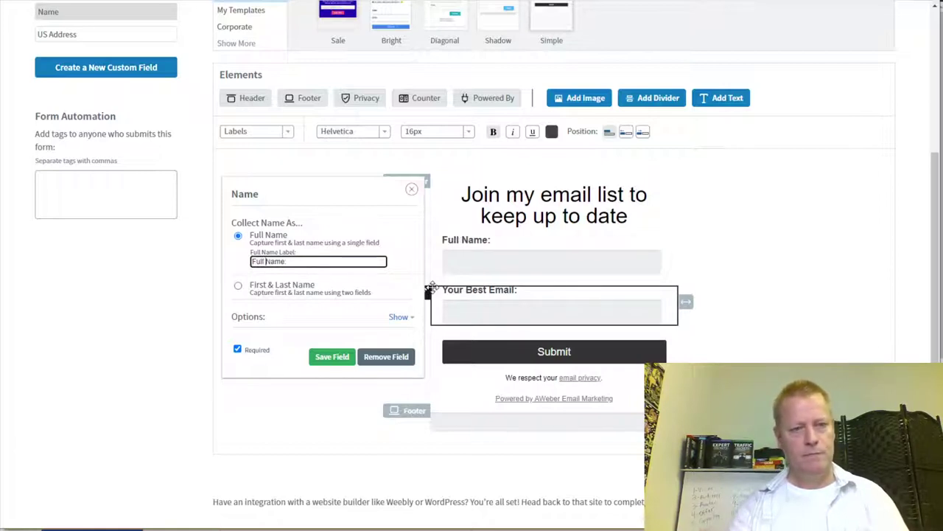
{"action": "left_click", "coordinate": [328, 359]}
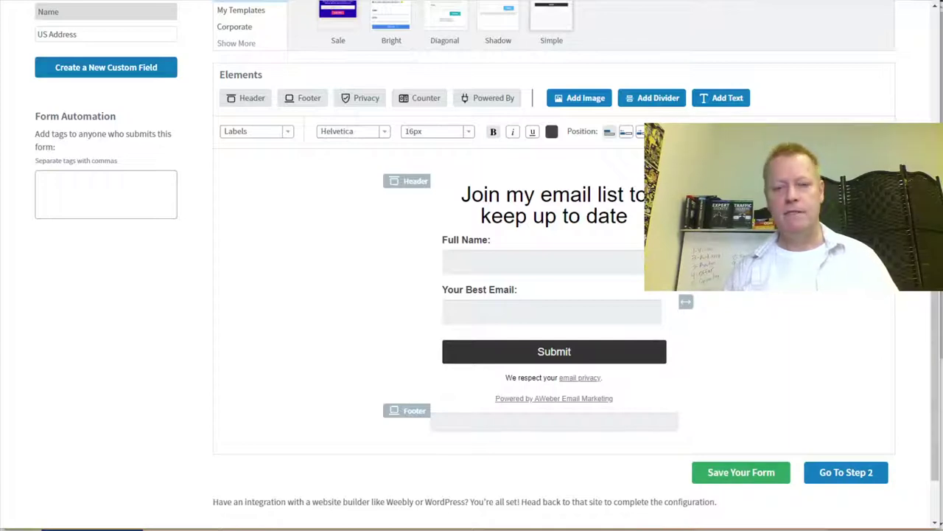
Save the sign-up form and move on to Step 2, its Settings.
{"action": "left_click", "coordinate": [734, 480]}
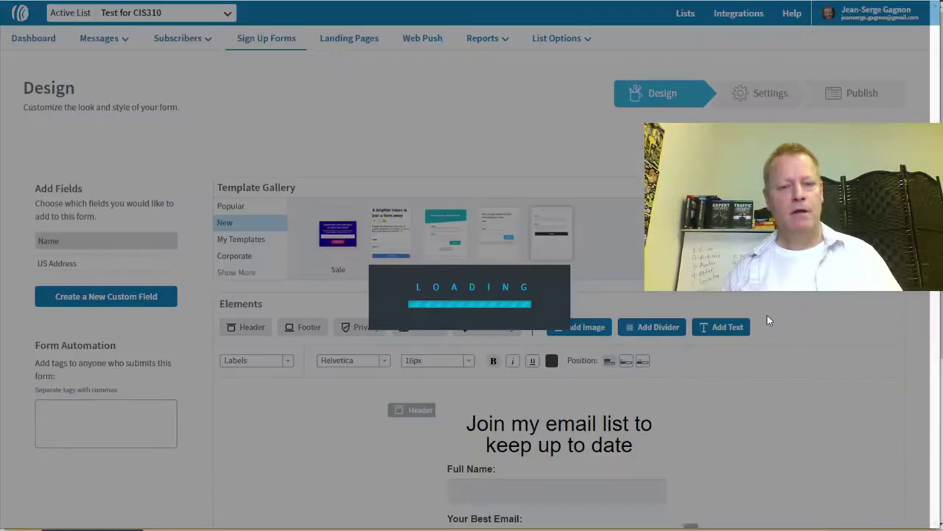
{"action": "scroll", "coordinate": [767, 317], "scroll_direction": "down", "scroll_amount": 4}
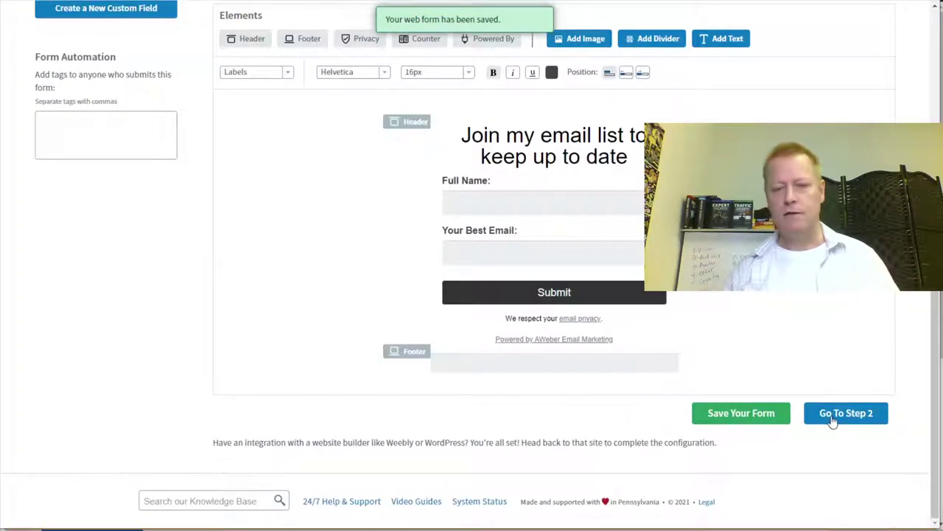
{"action": "left_click", "coordinate": [832, 417]}
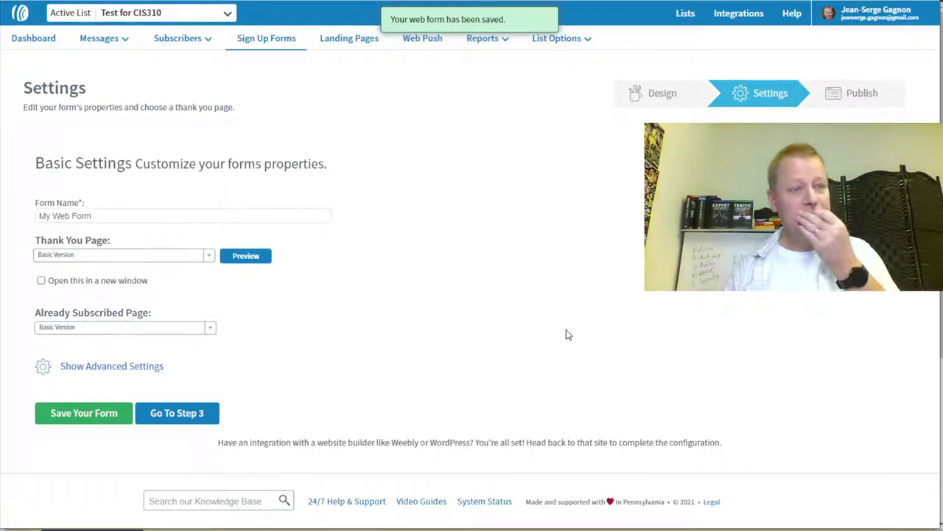
Leave the Thank You Page at Basic Version and continue to the Publish step.
{"action": "left_click", "coordinate": [66, 216]}
{"action": "left_click", "coordinate": [96, 157]}
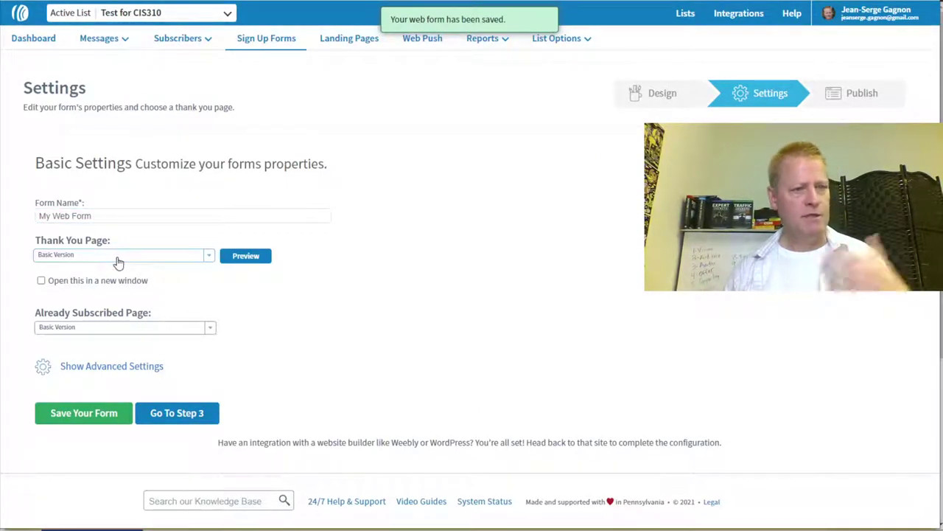
{"action": "left_click", "coordinate": [211, 259]}
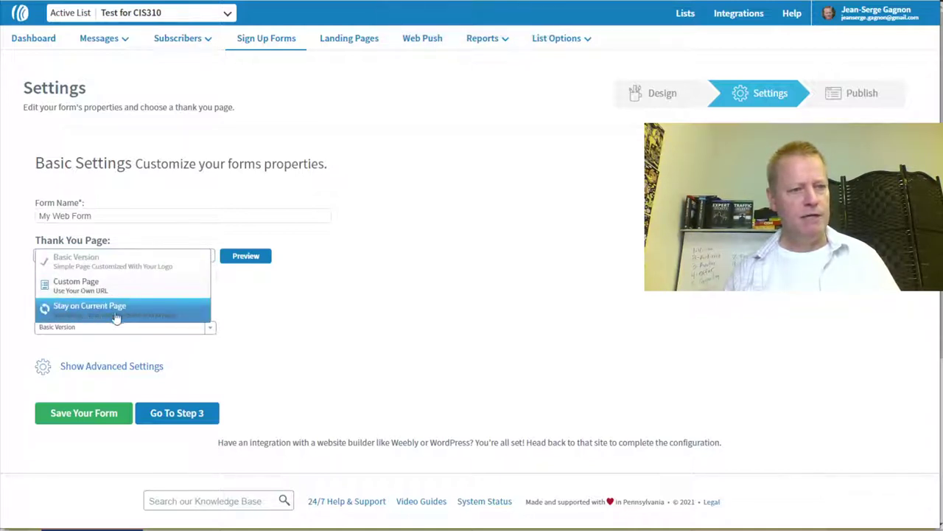
{"action": "left_click", "coordinate": [274, 295]}
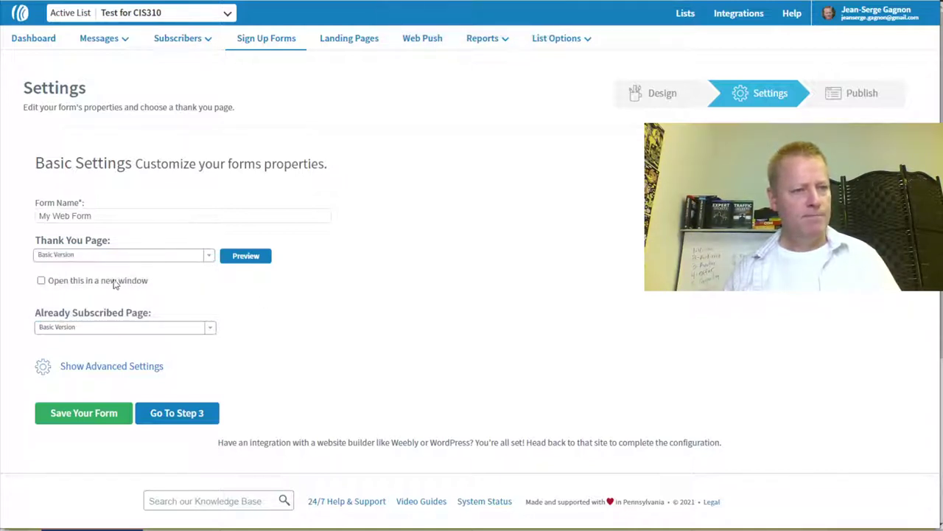
{"action": "left_click", "coordinate": [186, 418]}
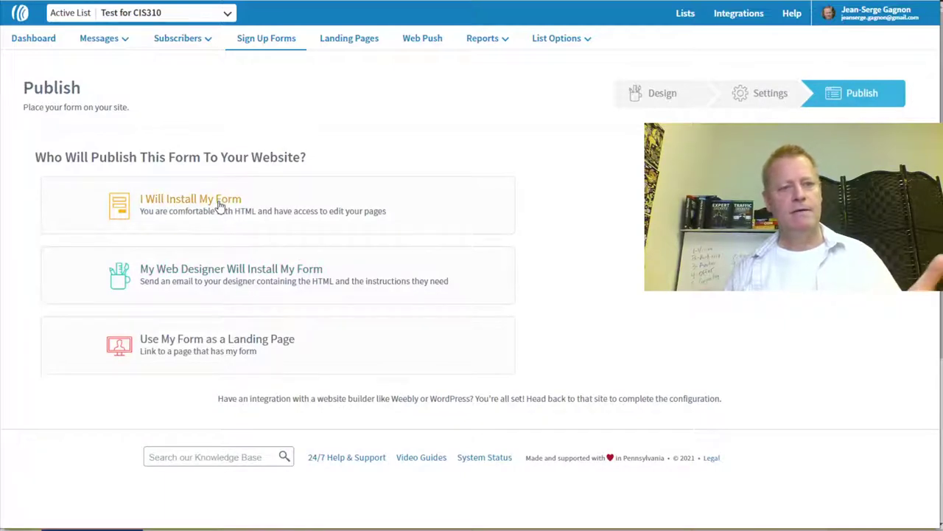
Choose 'I Will Install My Form' to reveal the JavaScript snippet, then return to Sign Up Forms.
{"action": "left_click", "coordinate": [221, 206]}
{"action": "scroll", "coordinate": [516, 351], "scroll_direction": "down", "scroll_amount": 3}
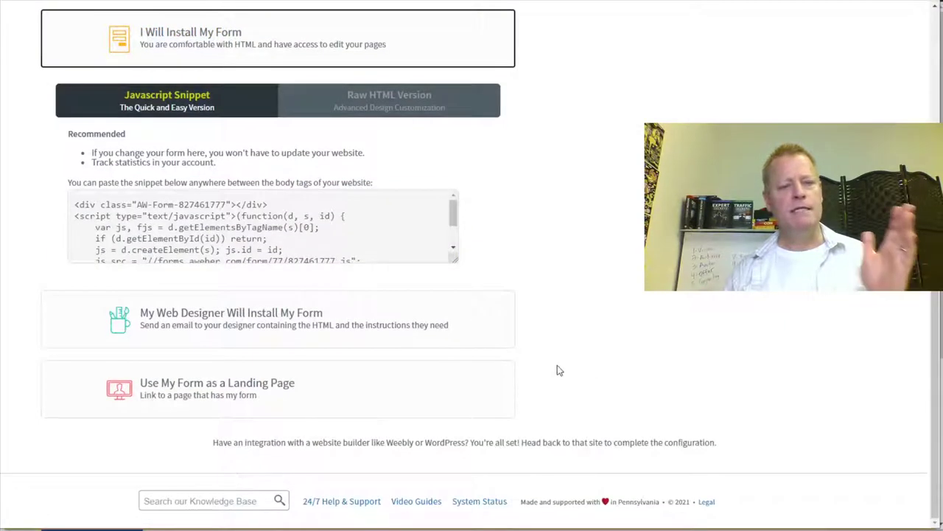
{"action": "scroll", "coordinate": [564, 365], "scroll_direction": "up", "scroll_amount": 2}
{"action": "scroll", "coordinate": [583, 340], "scroll_direction": "up", "scroll_amount": 1}
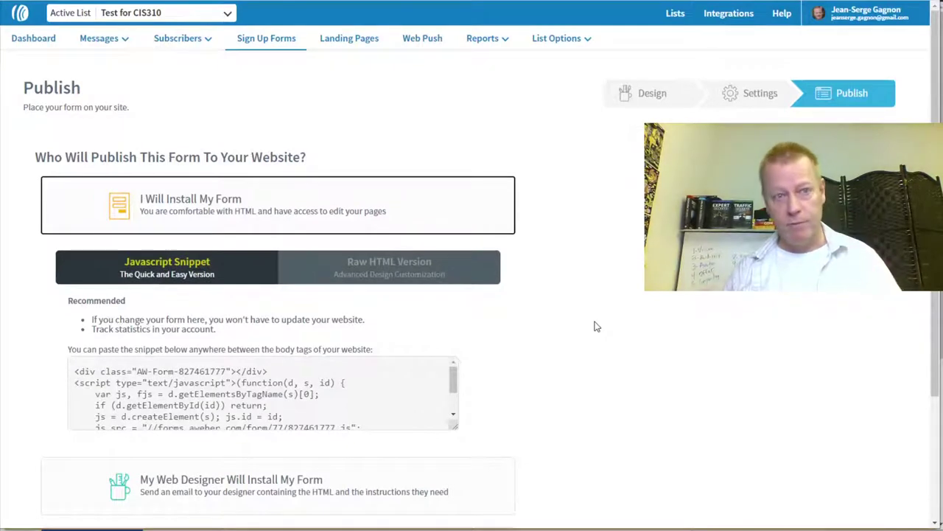
{"action": "left_click", "coordinate": [266, 43]}
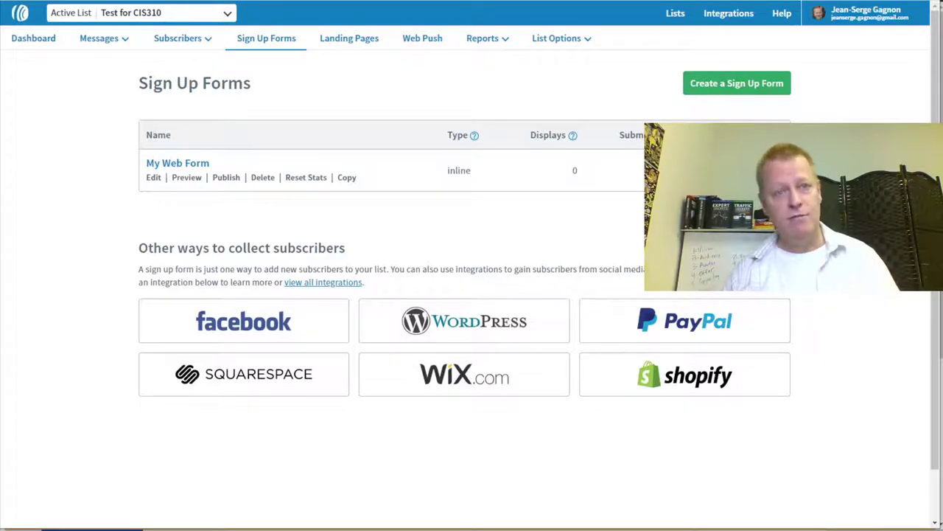
Switch to the live blog and close the ConversioBot chat popup.
{"action": "key", "text": "ctrl+Tab"}
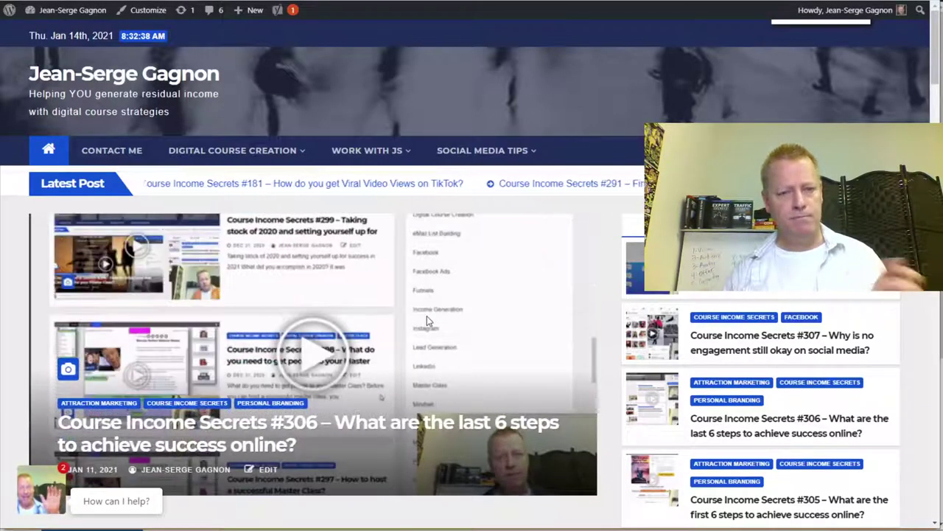
{"action": "scroll", "coordinate": [428, 318], "scroll_direction": "down", "scroll_amount": 7}
{"action": "scroll", "coordinate": [429, 319], "scroll_direction": "up", "scroll_amount": 7}
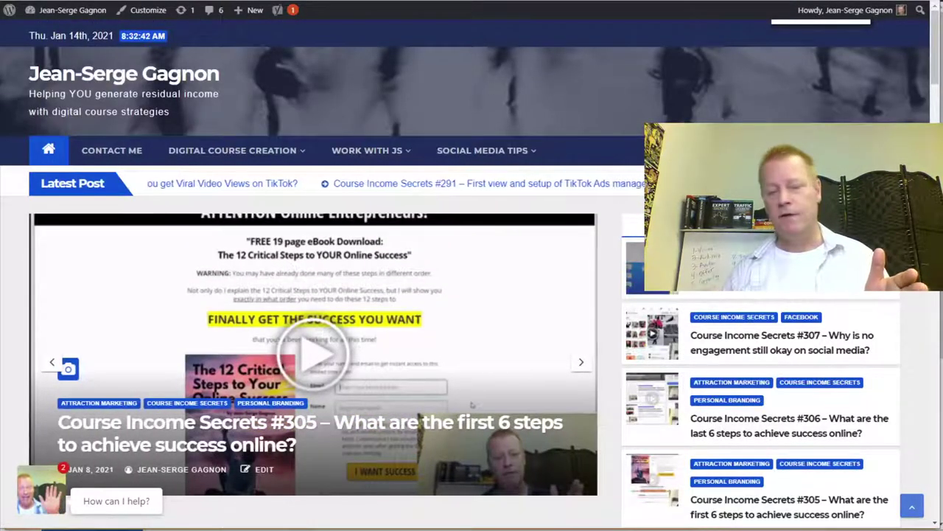
{"action": "key", "text": "ctrl+Tab"}
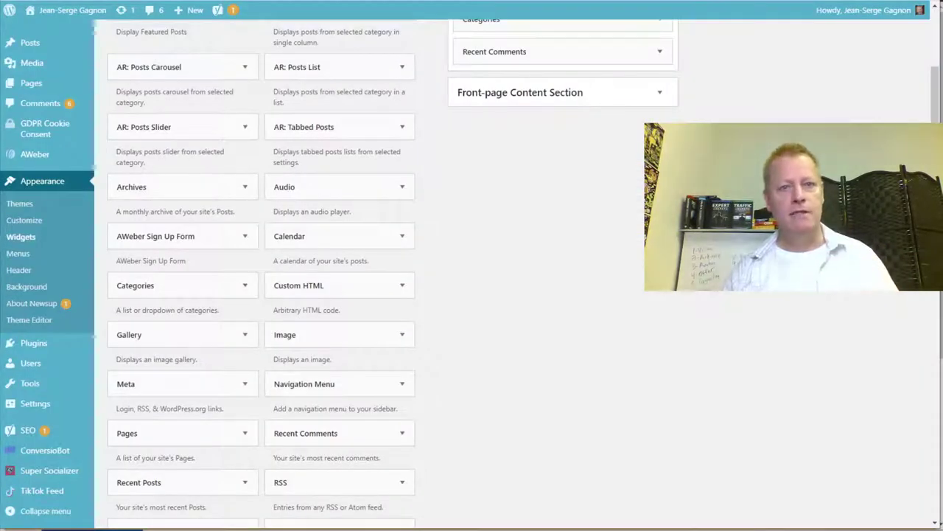
{"action": "key", "text": "ctrl+Tab"}
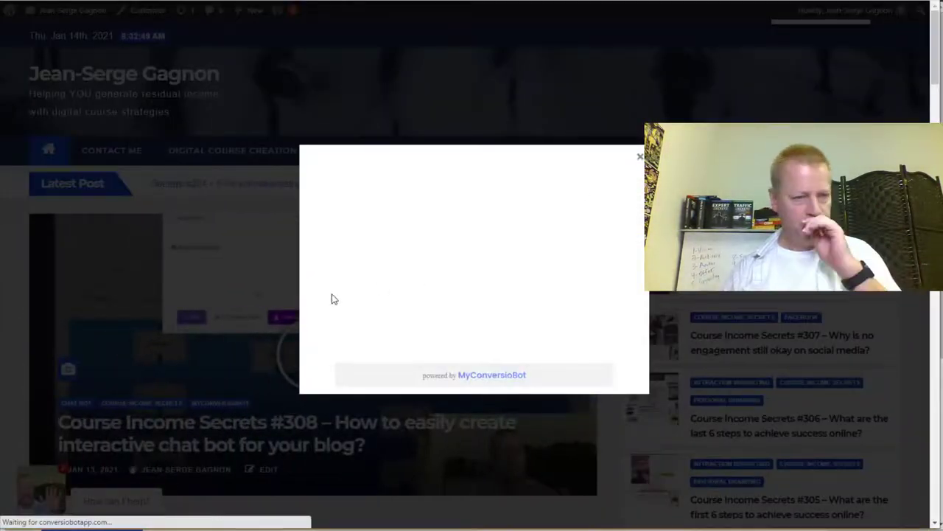
{"action": "left_click", "coordinate": [350, 126]}
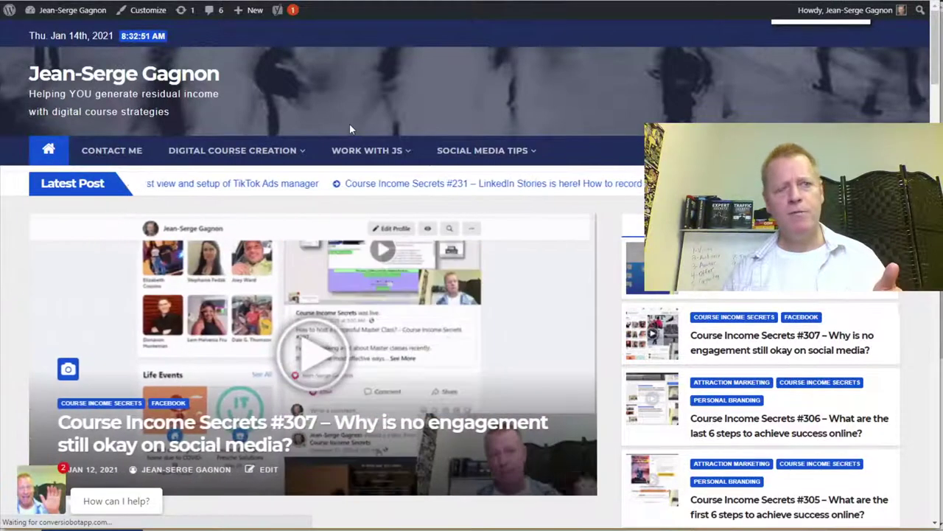
Go to the WordPress admin Dashboard through the admin bar site menu.
{"action": "mouse_move", "coordinate": [66, 11]}
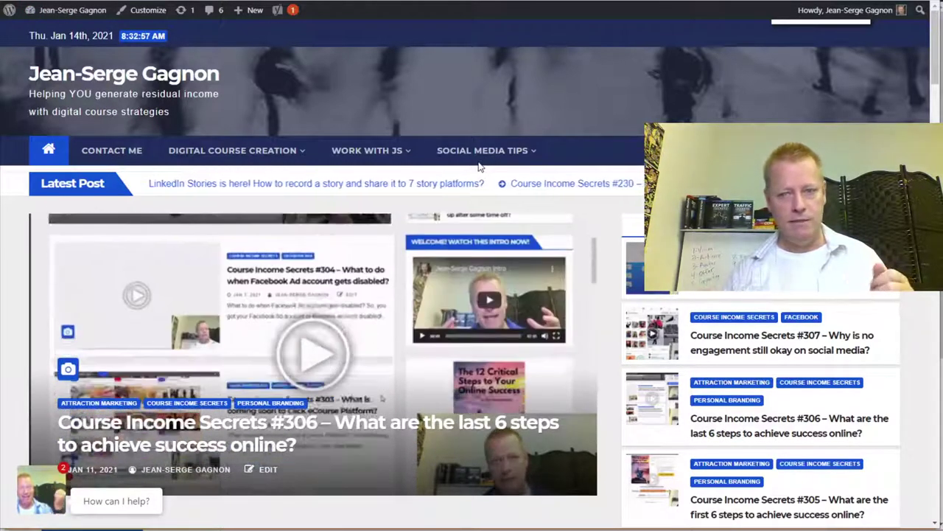
{"action": "left_click", "coordinate": [479, 163]}
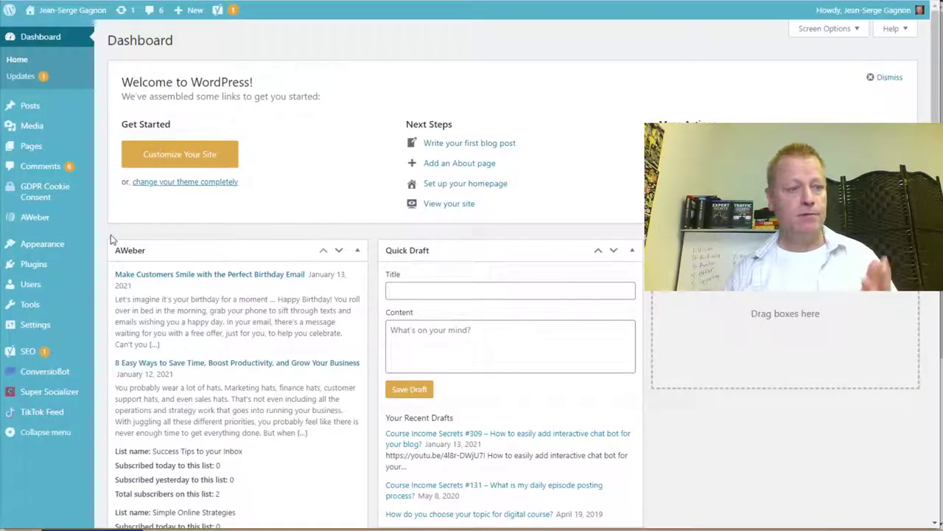
{"action": "mouse_move", "coordinate": [42, 270]}
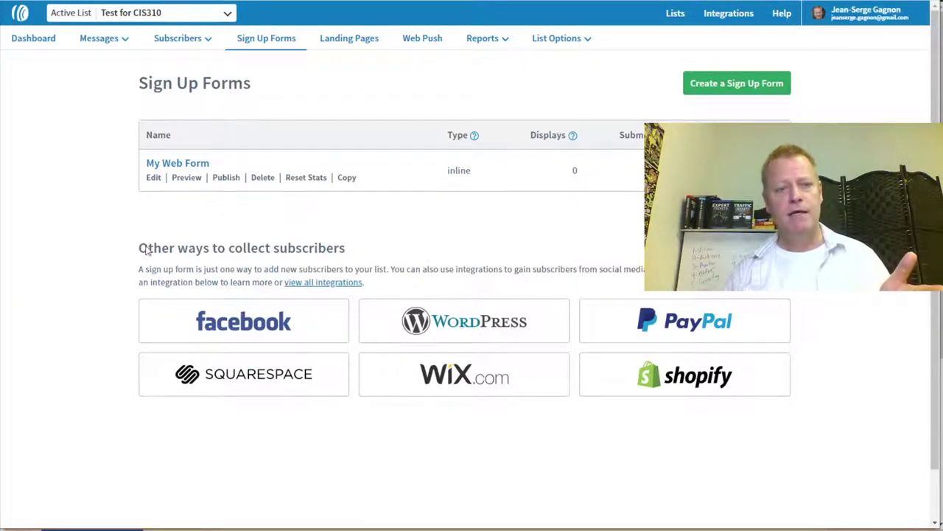
Open the WordPress integration help article from the Sign Up Forms page.
{"action": "left_click_drag", "start_coordinate": [160, 248], "coordinate": [363, 236]}
{"action": "left_click_drag", "start_coordinate": [399, 269], "coordinate": [404, 270]}
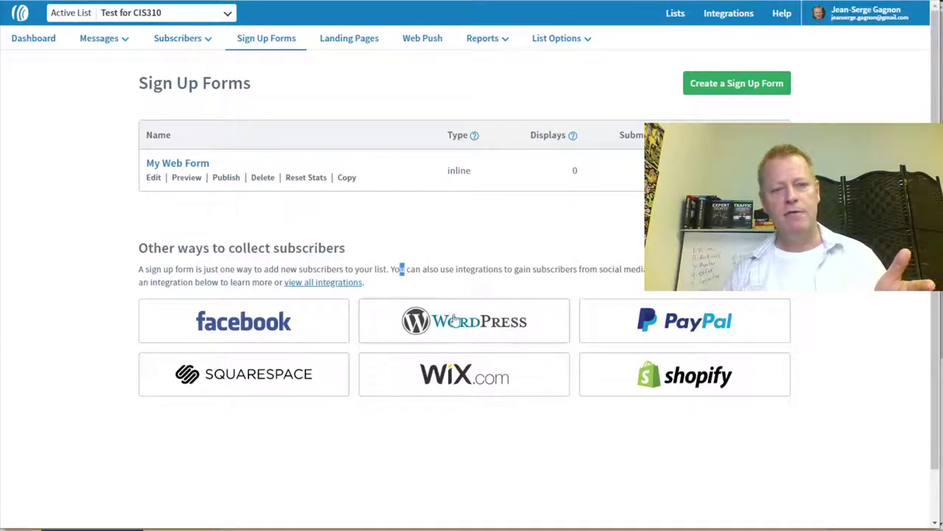
{"action": "left_click", "coordinate": [476, 331]}
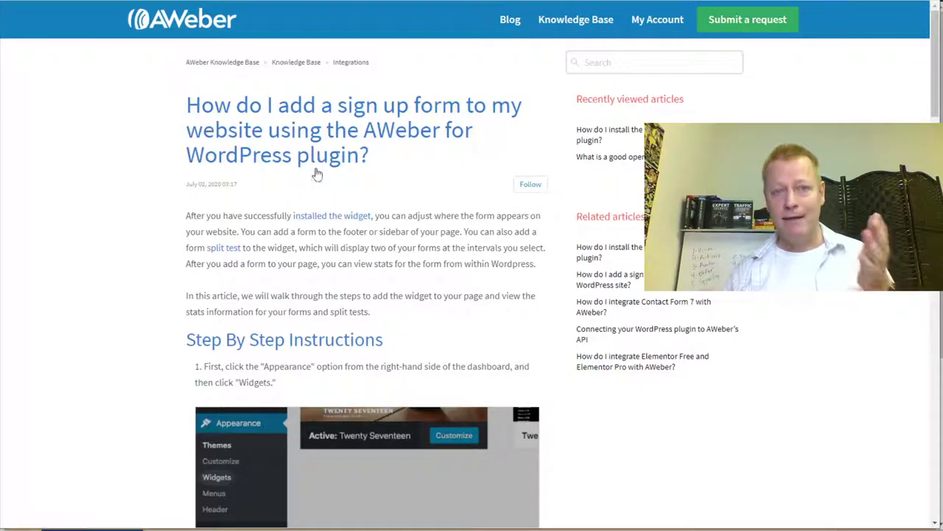
{"action": "key", "text": "alt+Left"}
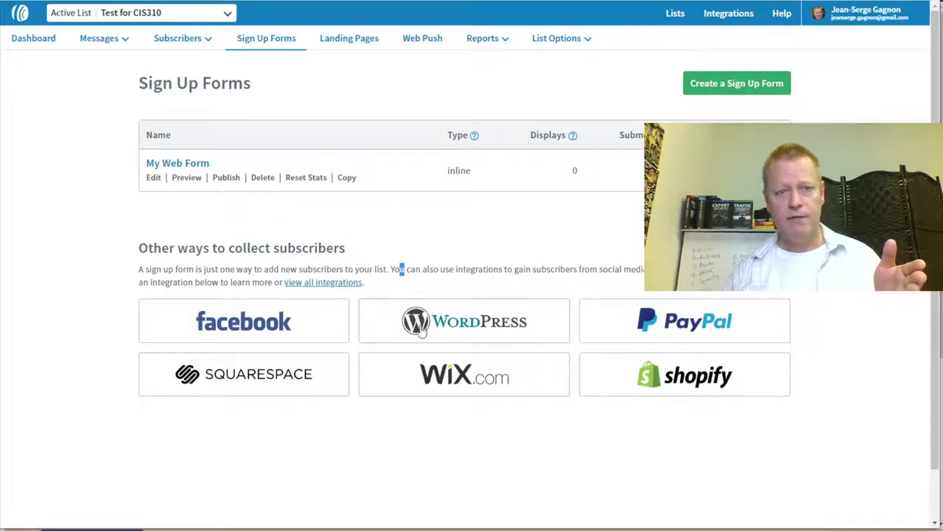
{"action": "key", "text": "alt+Right"}
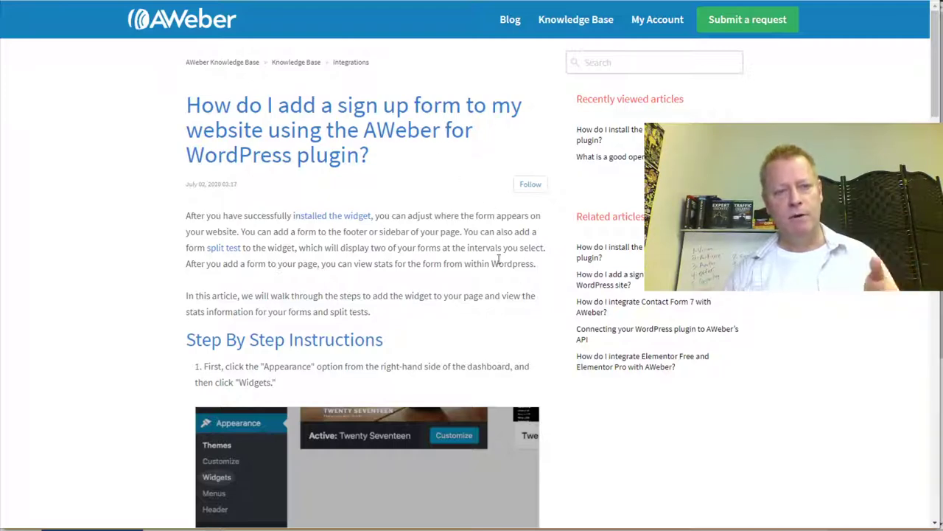
Follow the 'installed the widget' link to the AWeber for WordPress plugin installation article.
{"action": "scroll", "coordinate": [507, 289], "scroll_direction": "down", "scroll_amount": 3}
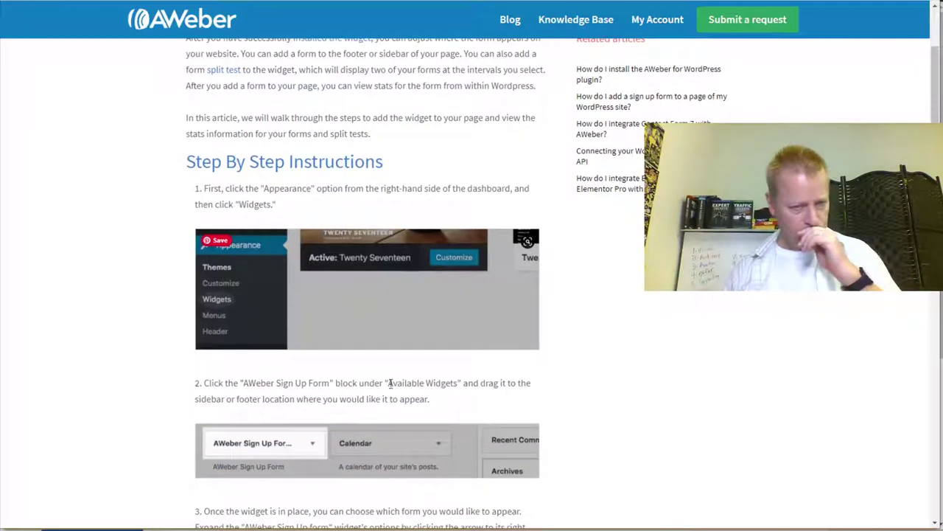
{"action": "scroll", "coordinate": [375, 343], "scroll_direction": "down", "scroll_amount": 3}
{"action": "scroll", "coordinate": [368, 394], "scroll_direction": "down", "scroll_amount": 4}
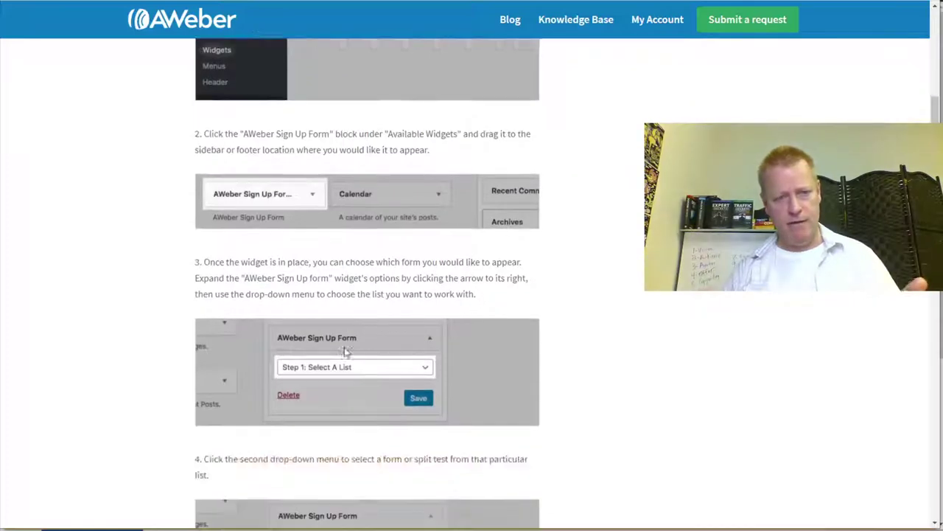
{"action": "scroll", "coordinate": [341, 373], "scroll_direction": "up", "scroll_amount": 10}
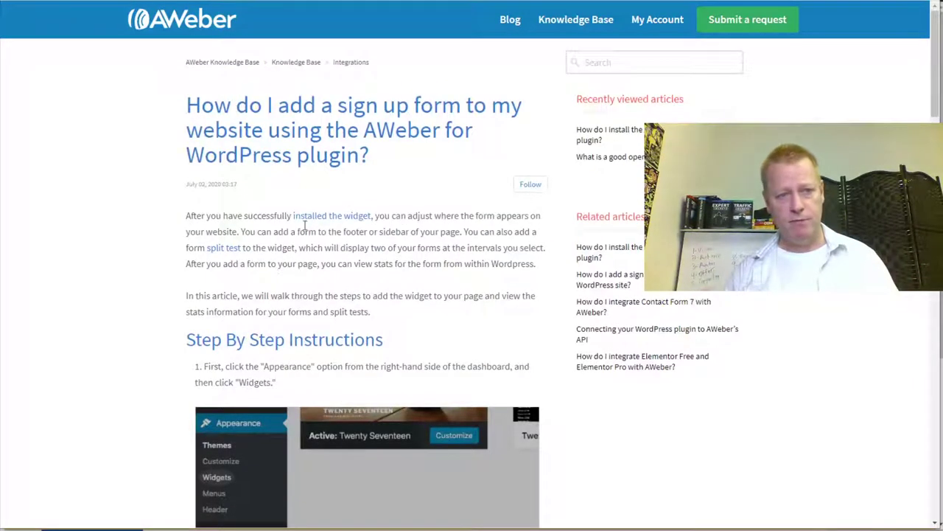
{"action": "left_click_drag", "start_coordinate": [200, 219], "coordinate": [409, 215]}
{"action": "left_click", "coordinate": [408, 215]}
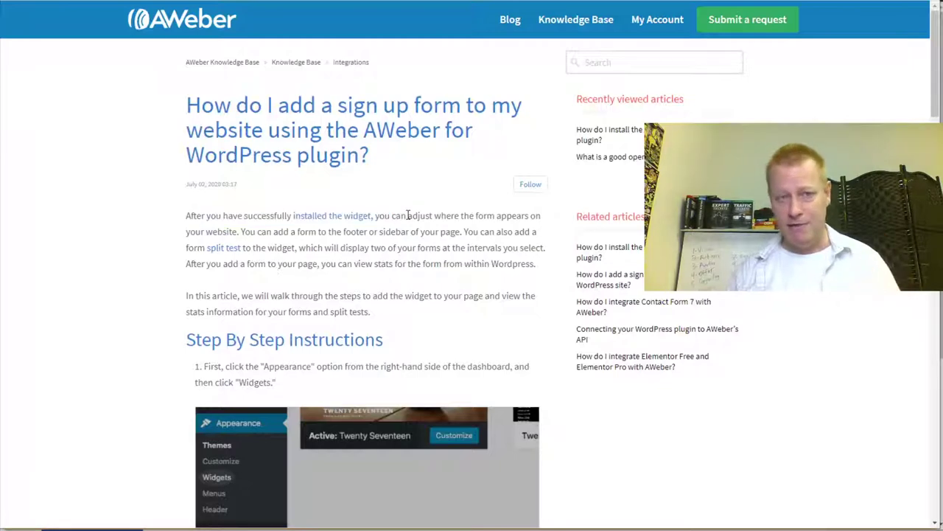
{"action": "left_click", "coordinate": [342, 219]}
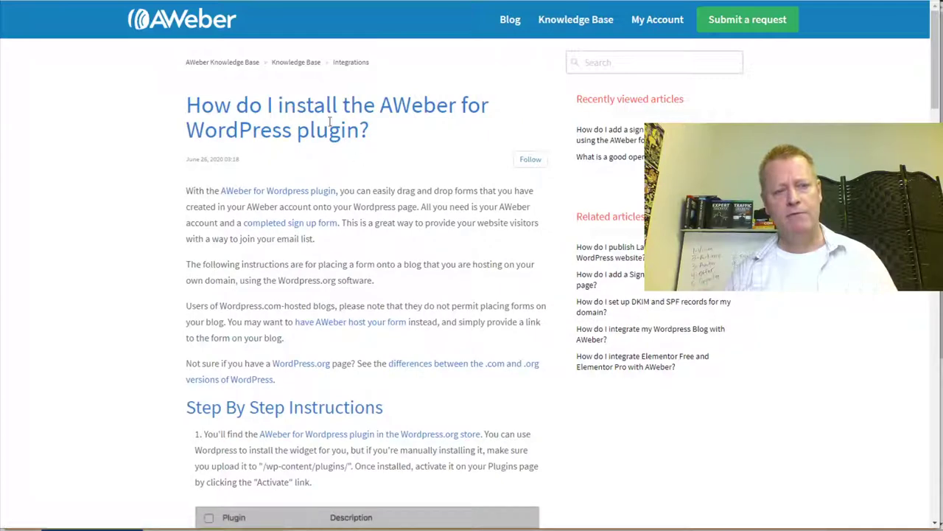
{"action": "scroll", "coordinate": [383, 200], "scroll_direction": "down", "scroll_amount": 2}
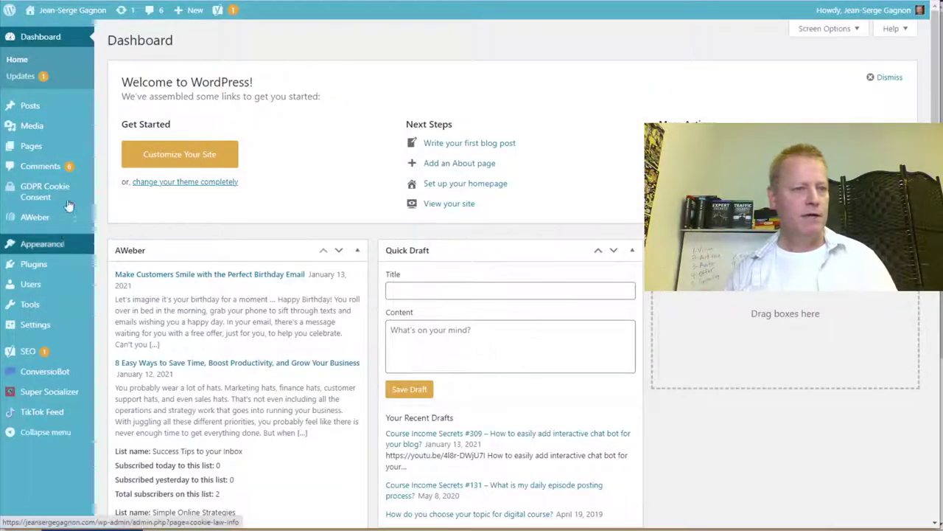
Go to Plugins > Add New and search the plugin directory for 'aweber'.
{"action": "left_click", "coordinate": [46, 273]}
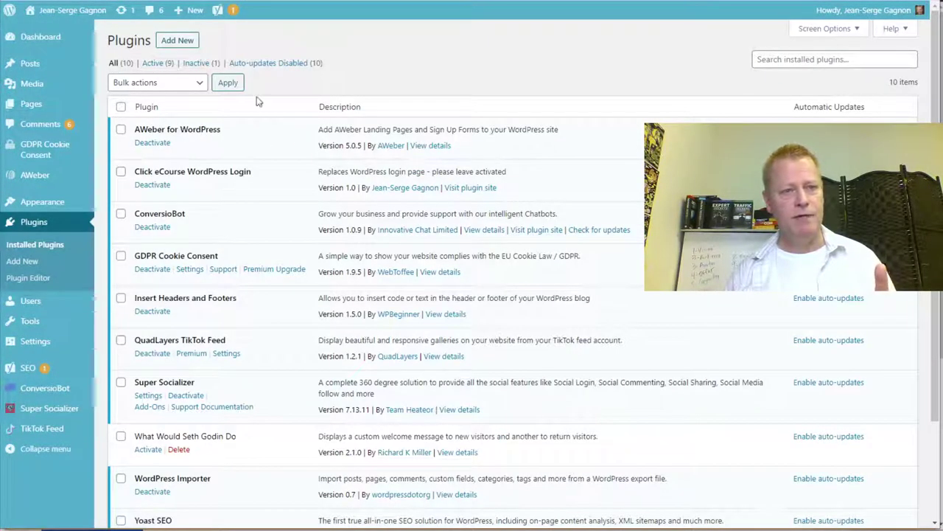
{"action": "left_click", "coordinate": [188, 41]}
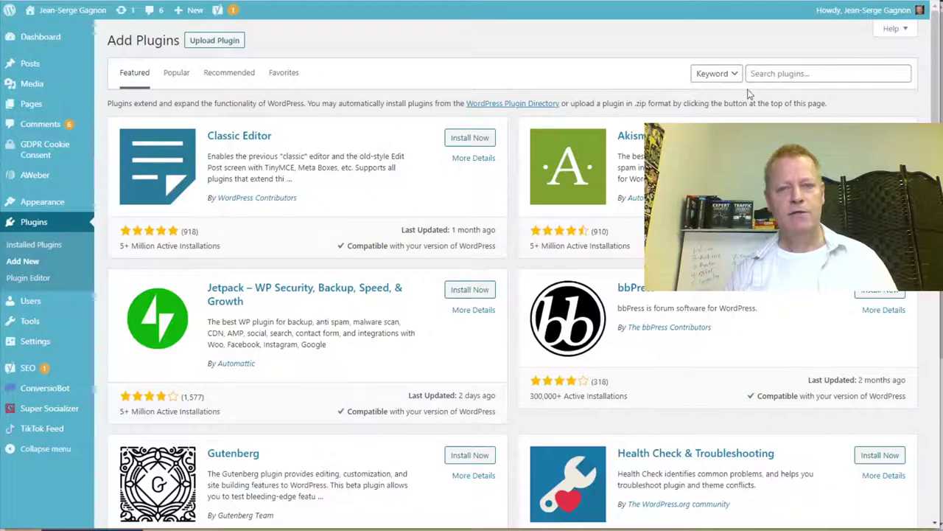
{"action": "left_click", "coordinate": [769, 75]}
{"action": "type", "text": "aweber"}
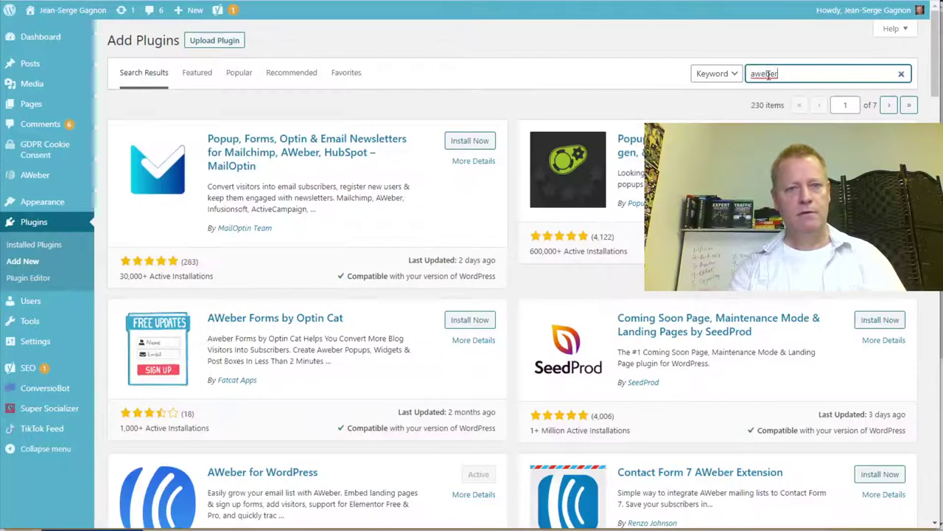
Scroll the results to AWeber for WordPress, shown as already Active.
{"action": "scroll", "coordinate": [751, 300], "scroll_direction": "down", "scroll_amount": 3}
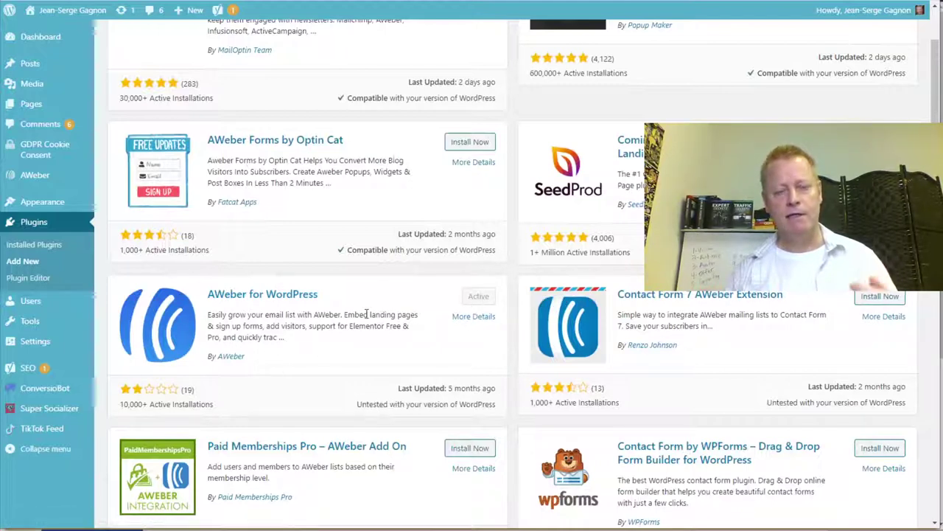
{"action": "left_click_drag", "start_coordinate": [254, 362], "coordinate": [207, 357]}
{"action": "scroll", "coordinate": [324, 328], "scroll_direction": "down", "scroll_amount": 1}
{"action": "scroll", "coordinate": [324, 328], "scroll_direction": "down", "scroll_amount": 1}
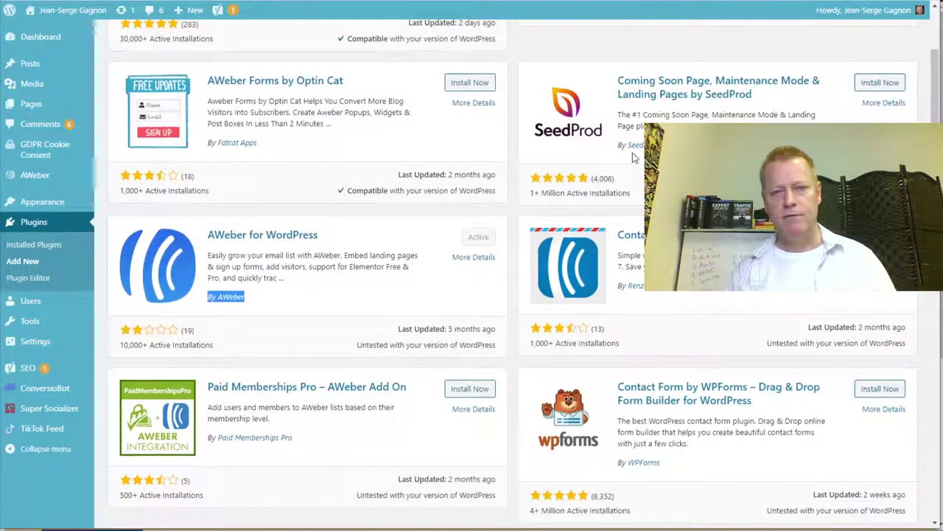
{"action": "scroll", "coordinate": [660, 465], "scroll_direction": "up", "scroll_amount": 5}
{"action": "scroll", "coordinate": [660, 466], "scroll_direction": "down", "scroll_amount": 5}
{"action": "scroll", "coordinate": [513, 295], "scroll_direction": "down", "scroll_amount": 15}
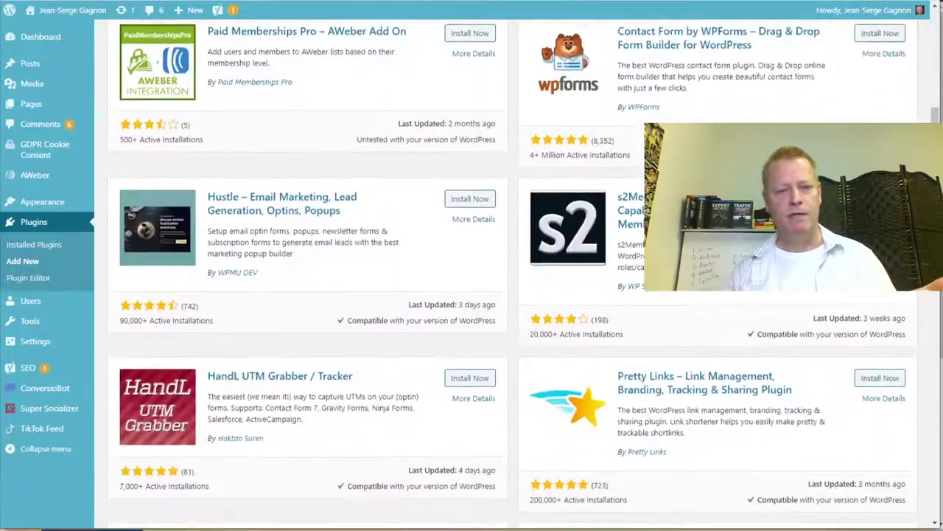
{"action": "scroll", "coordinate": [512, 295], "scroll_direction": "down", "scroll_amount": 15}
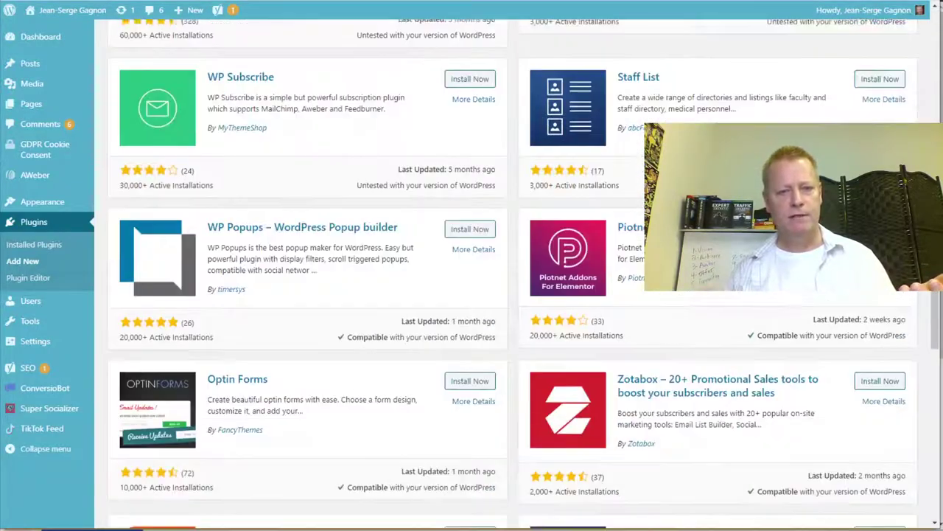
{"action": "scroll", "coordinate": [512, 295], "scroll_direction": "down", "scroll_amount": 4}
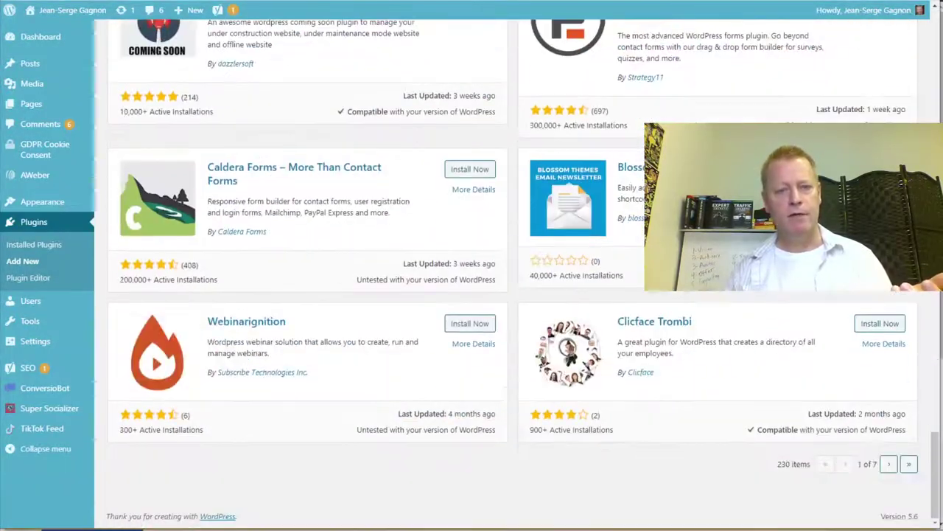
{"action": "scroll", "coordinate": [512, 295], "scroll_direction": "up", "scroll_amount": 20}
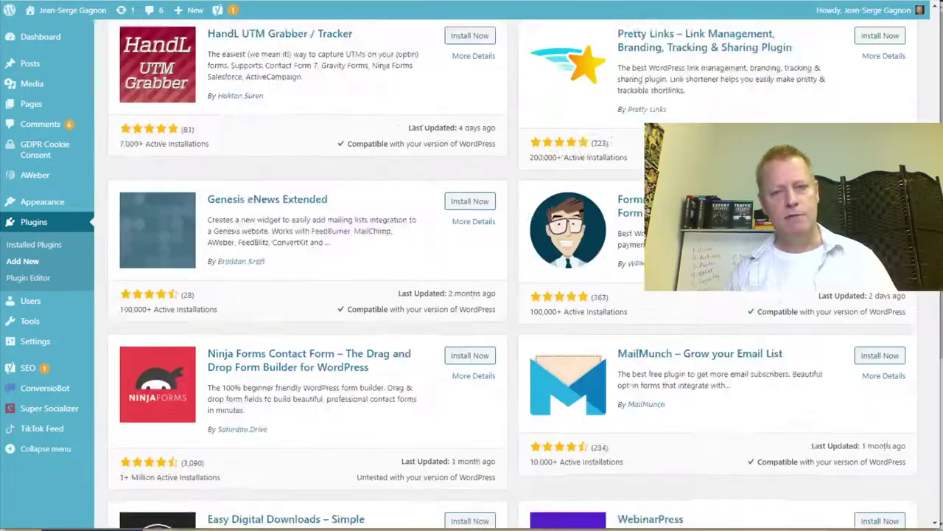
{"action": "scroll", "coordinate": [512, 294], "scroll_direction": "up", "scroll_amount": 3}
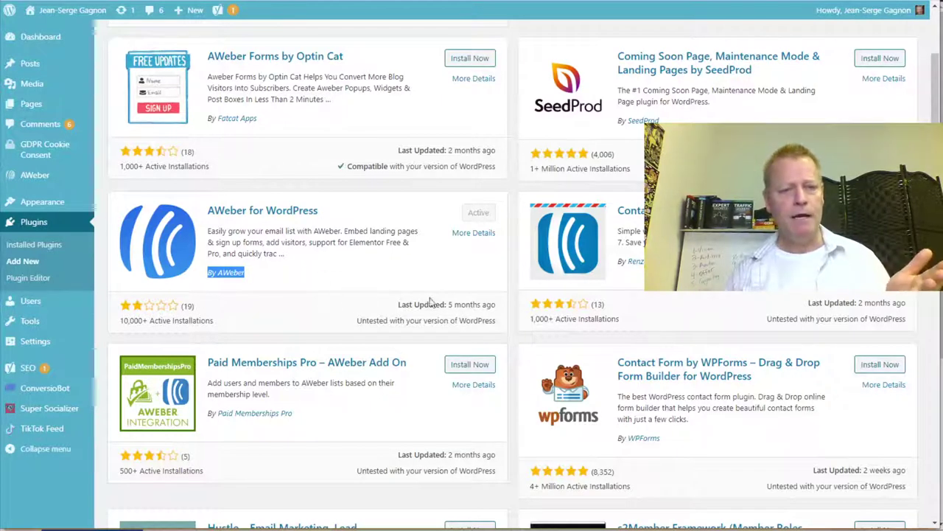
Review the AWeber for WordPress plugin details (version 5.0.5, latest installed), then close them.
{"action": "left_click", "coordinate": [291, 213]}
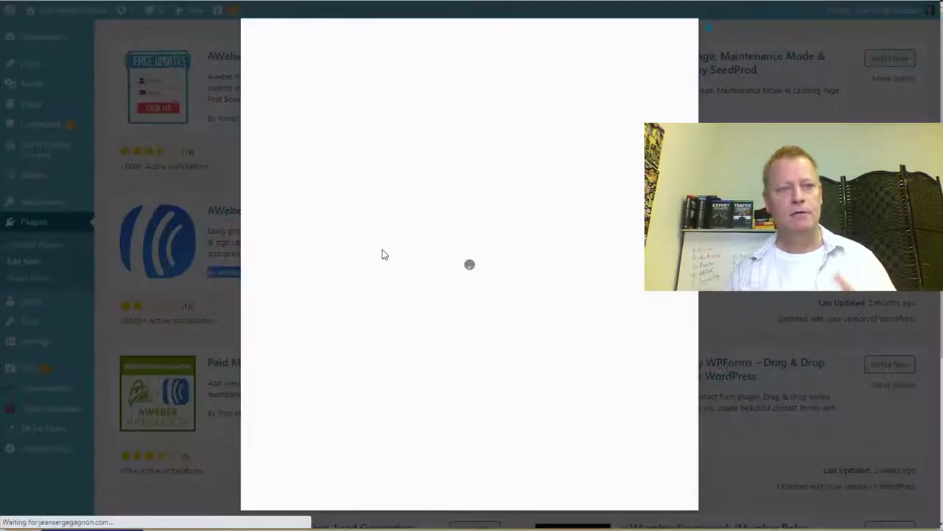
{"action": "scroll", "coordinate": [377, 365], "scroll_direction": "down", "scroll_amount": 3}
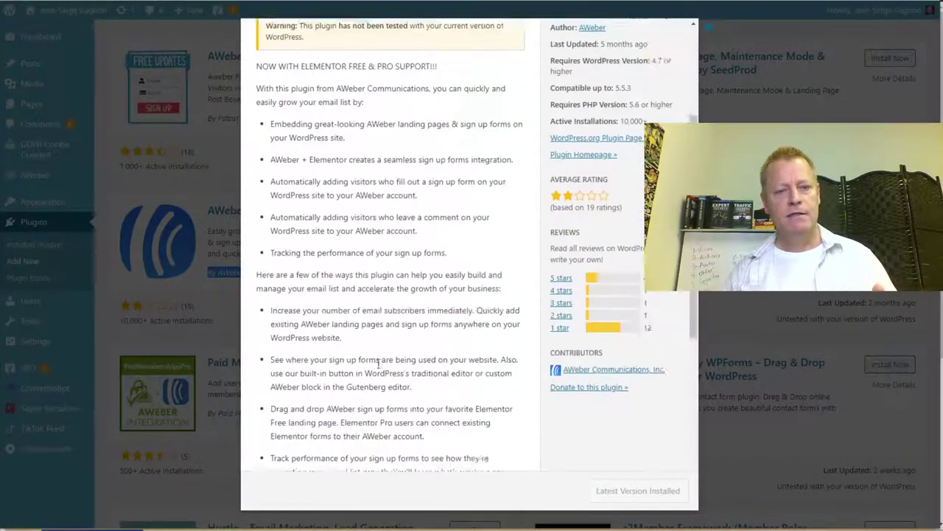
{"action": "scroll", "coordinate": [378, 362], "scroll_direction": "down", "scroll_amount": 5}
{"action": "scroll", "coordinate": [378, 363], "scroll_direction": "up", "scroll_amount": 7}
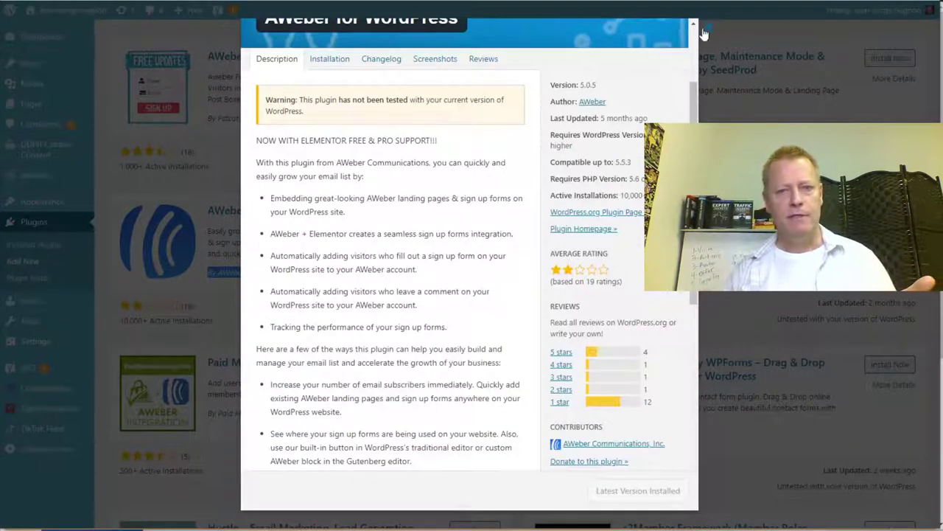
{"action": "left_click", "coordinate": [704, 34]}
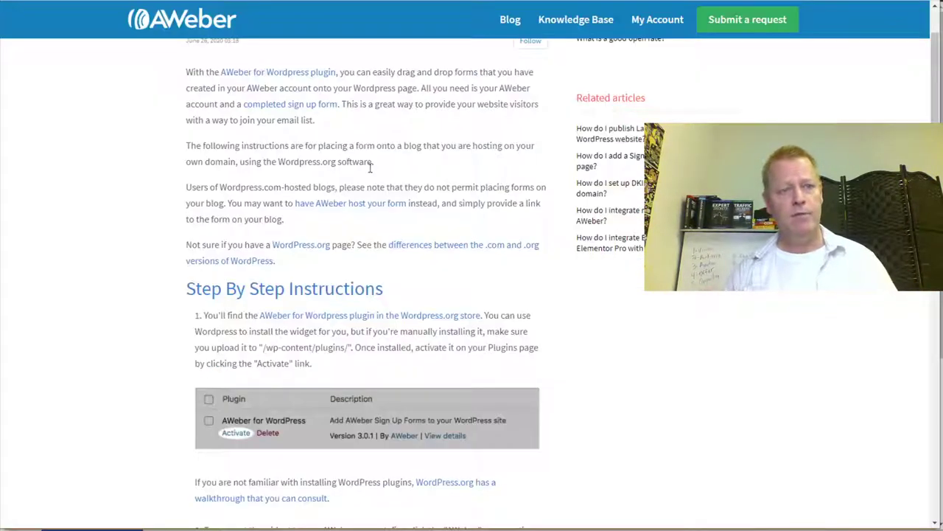
Scroll through the article's Step By Step Instructions down to the authorization code section.
{"action": "scroll", "coordinate": [212, 313], "scroll_direction": "down", "scroll_amount": 1}
{"action": "scroll", "coordinate": [212, 313], "scroll_direction": "down", "scroll_amount": 2}
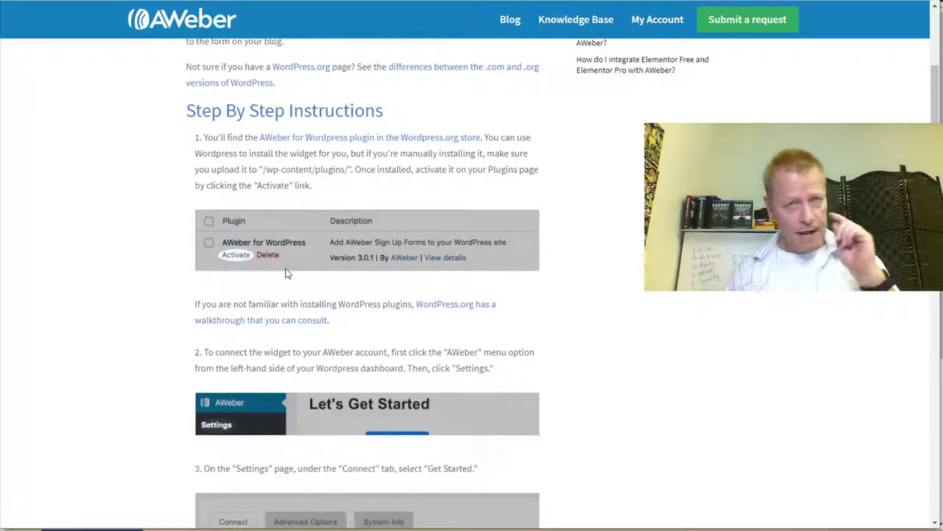
{"action": "scroll", "coordinate": [303, 285], "scroll_direction": "down", "scroll_amount": 3}
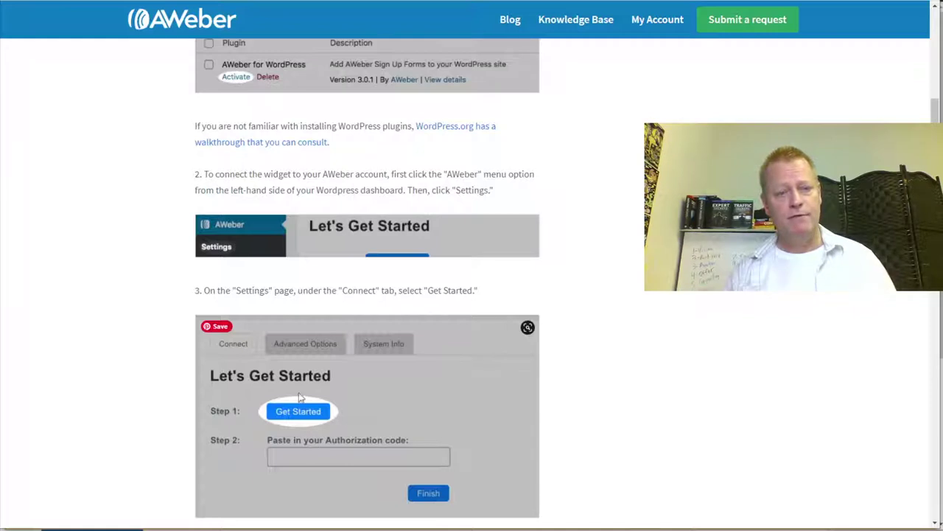
{"action": "scroll", "coordinate": [300, 397], "scroll_direction": "down", "scroll_amount": 3}
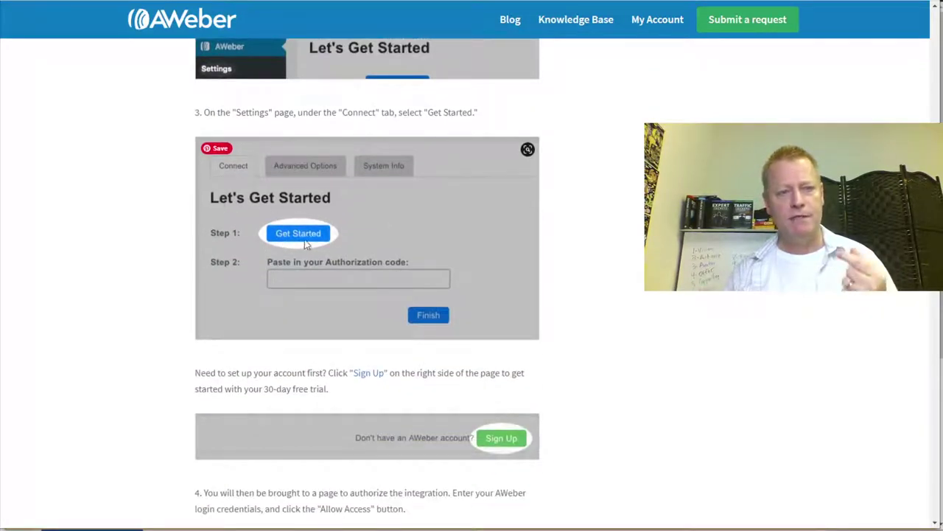
{"action": "scroll", "coordinate": [308, 309], "scroll_direction": "down", "scroll_amount": 2}
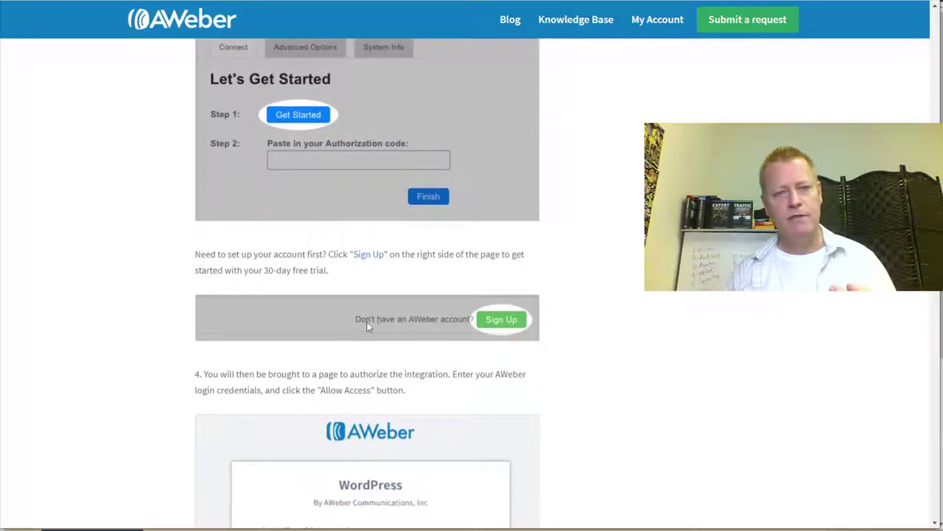
{"action": "scroll", "coordinate": [537, 347], "scroll_direction": "down", "scroll_amount": 3}
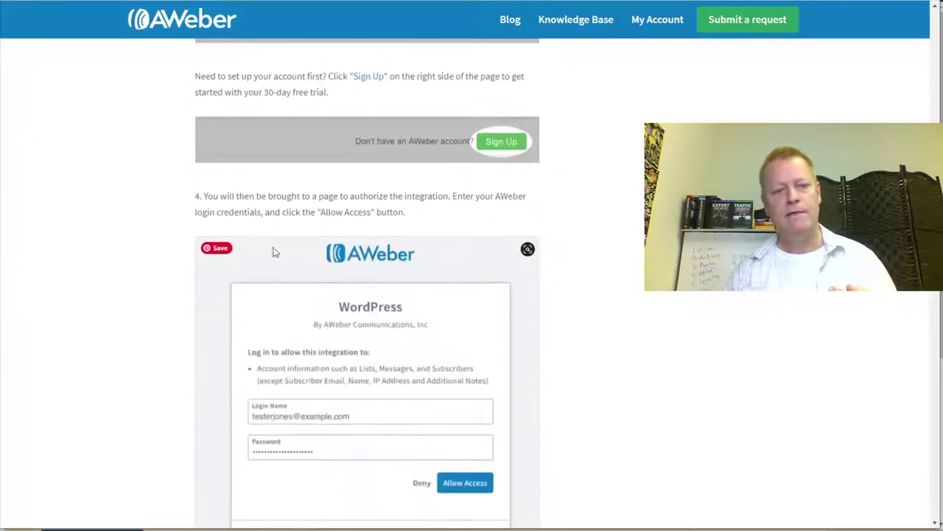
{"action": "scroll", "coordinate": [398, 402], "scroll_direction": "down", "scroll_amount": 3}
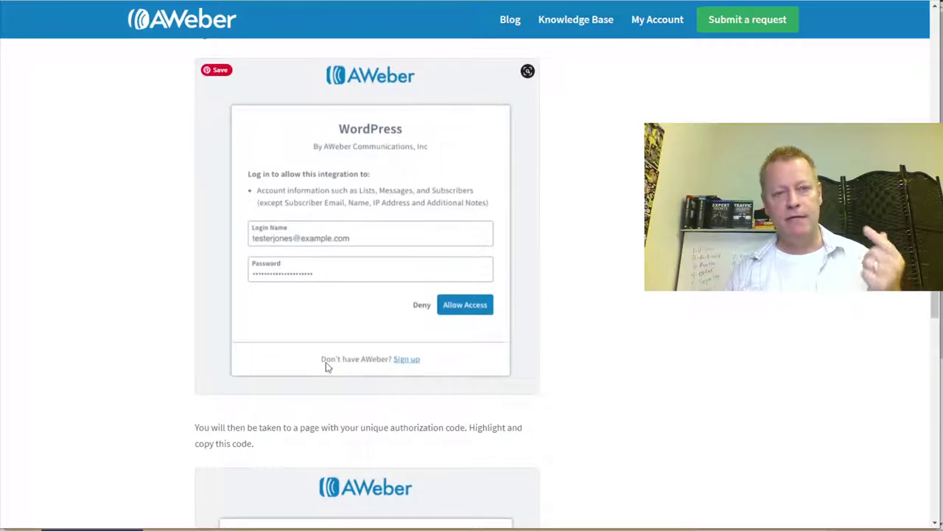
{"action": "scroll", "coordinate": [317, 346], "scroll_direction": "up", "scroll_amount": 1}
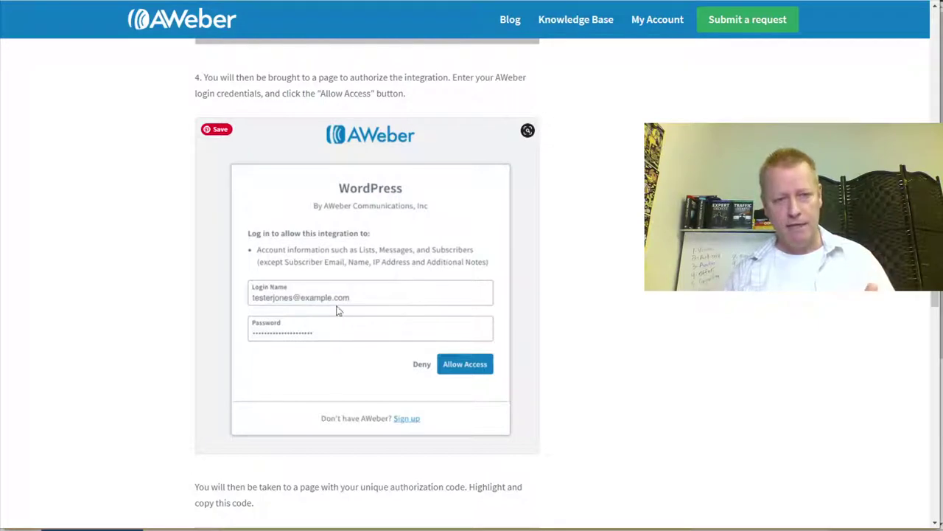
{"action": "scroll", "coordinate": [321, 301], "scroll_direction": "down", "scroll_amount": 5}
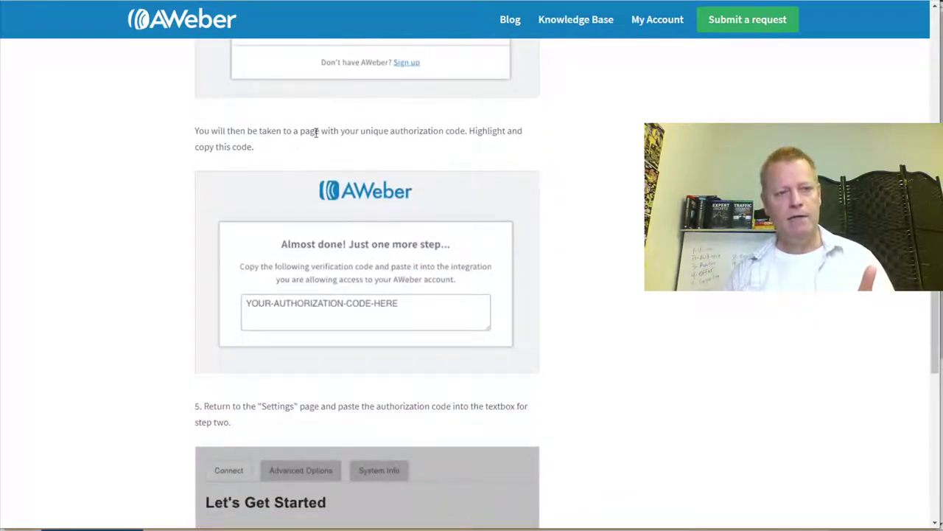
Highlight the instruction to copy the unique authorization code.
{"action": "left_click_drag", "start_coordinate": [378, 130], "coordinate": [505, 146]}
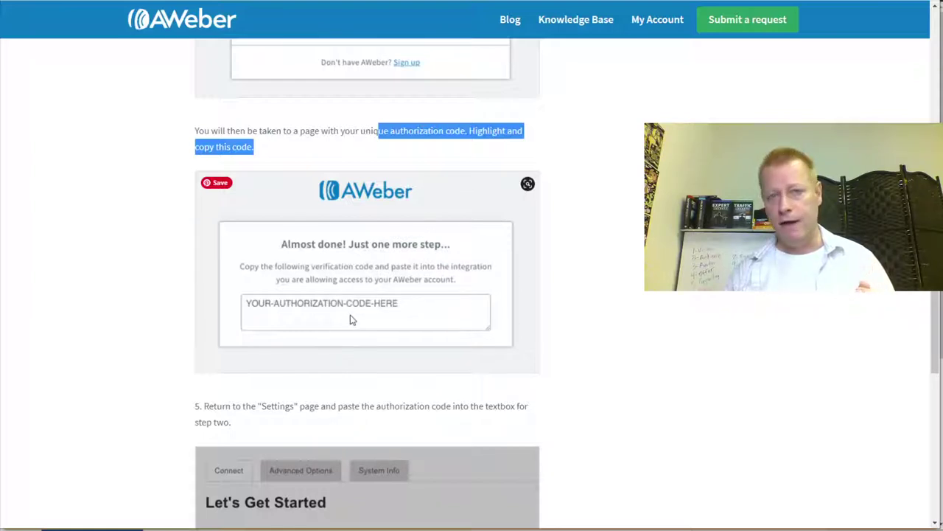
{"action": "left_click", "coordinate": [383, 137]}
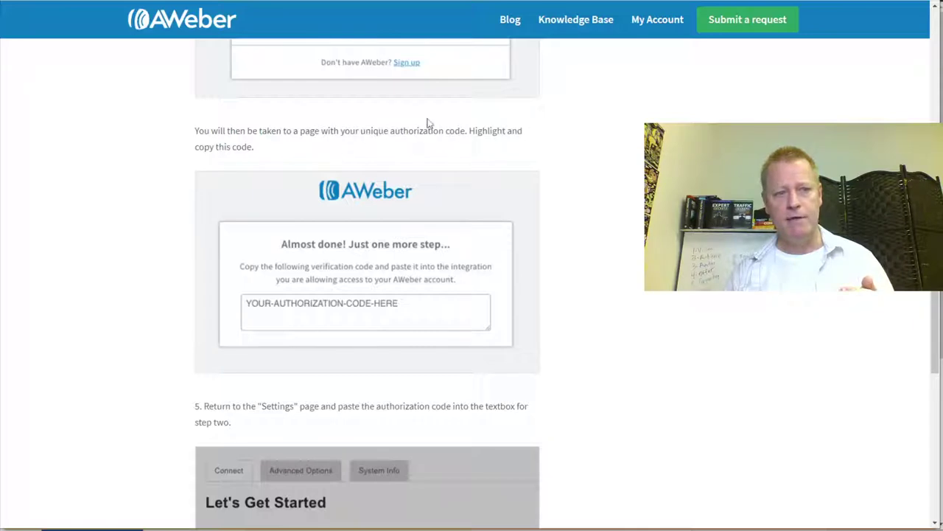
{"action": "left_click_drag", "start_coordinate": [469, 130], "coordinate": [486, 150]}
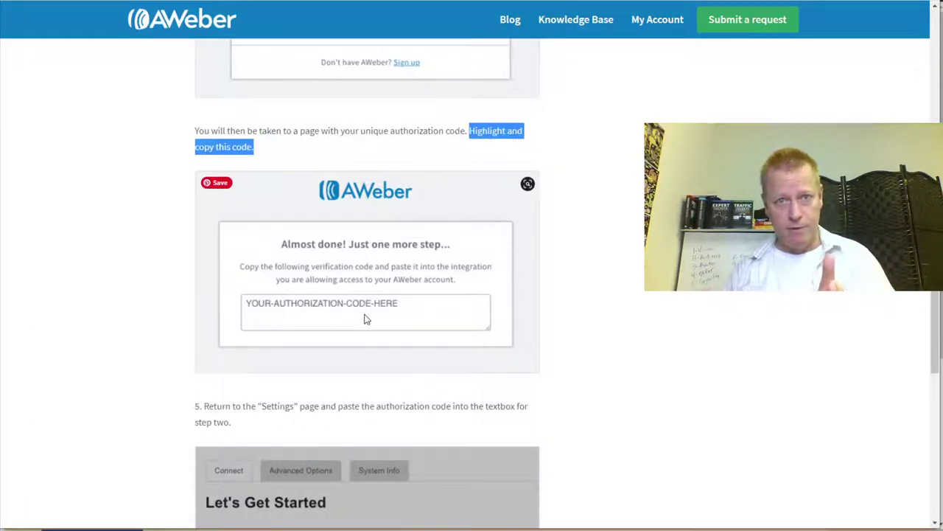
Read through steps 3–6, down to pasting the authorization code and clicking Finish.
{"action": "scroll", "coordinate": [366, 319], "scroll_direction": "down", "scroll_amount": 3}
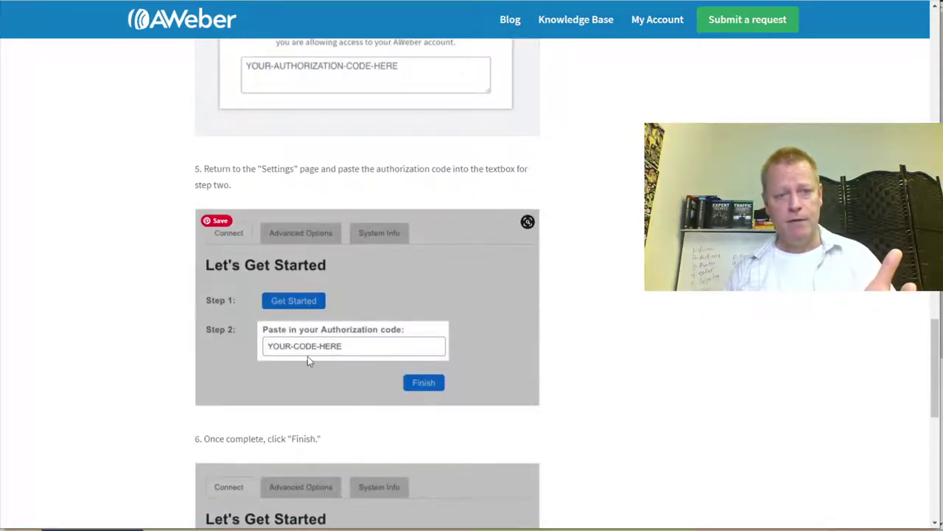
{"action": "scroll", "coordinate": [320, 358], "scroll_direction": "up", "scroll_amount": 15}
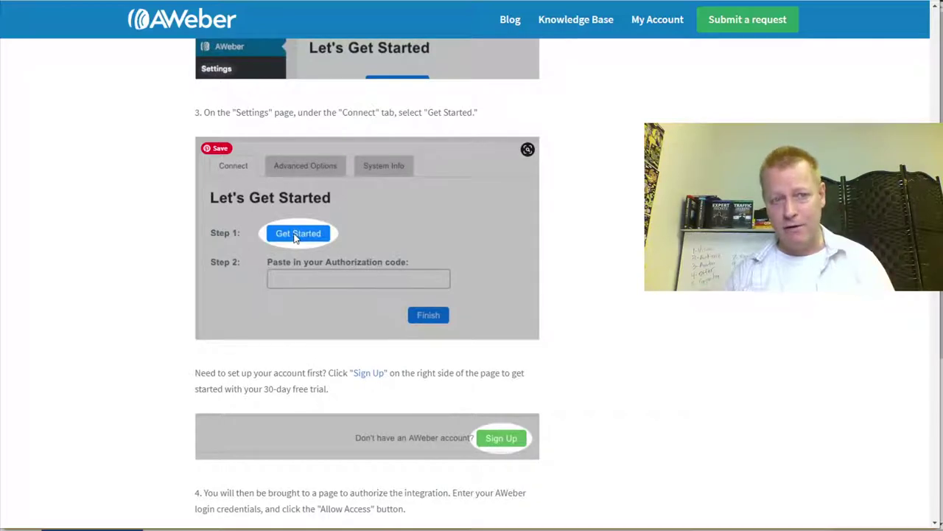
{"action": "scroll", "coordinate": [380, 396], "scroll_direction": "down", "scroll_amount": 7}
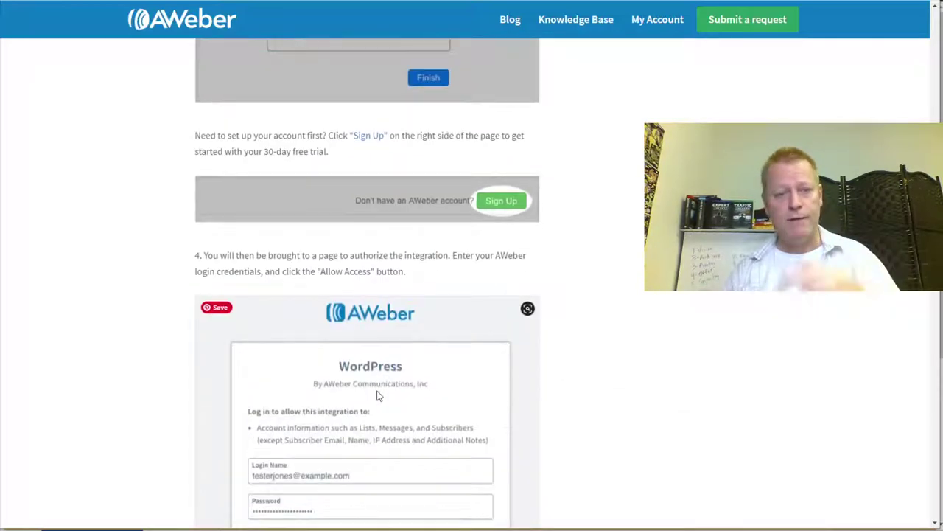
{"action": "scroll", "coordinate": [391, 291], "scroll_direction": "down", "scroll_amount": 5}
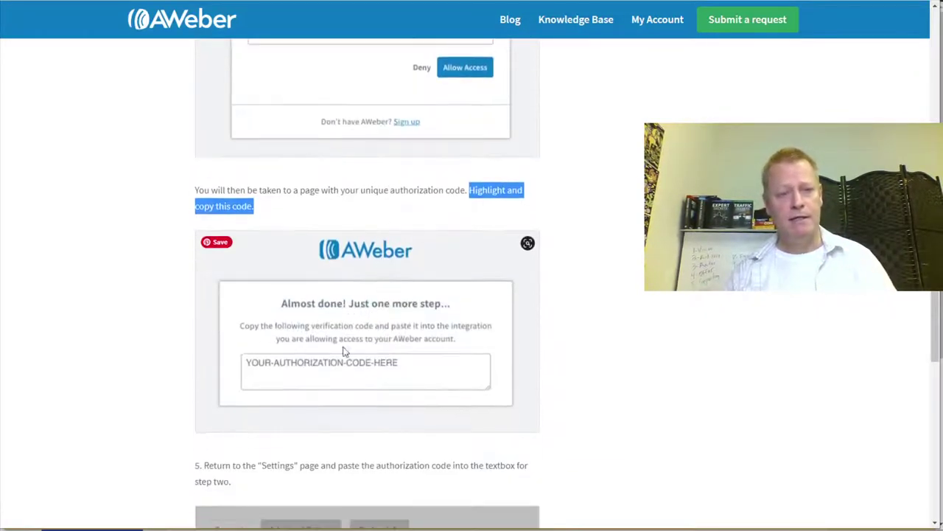
{"action": "scroll", "coordinate": [332, 398], "scroll_direction": "down", "scroll_amount": 2}
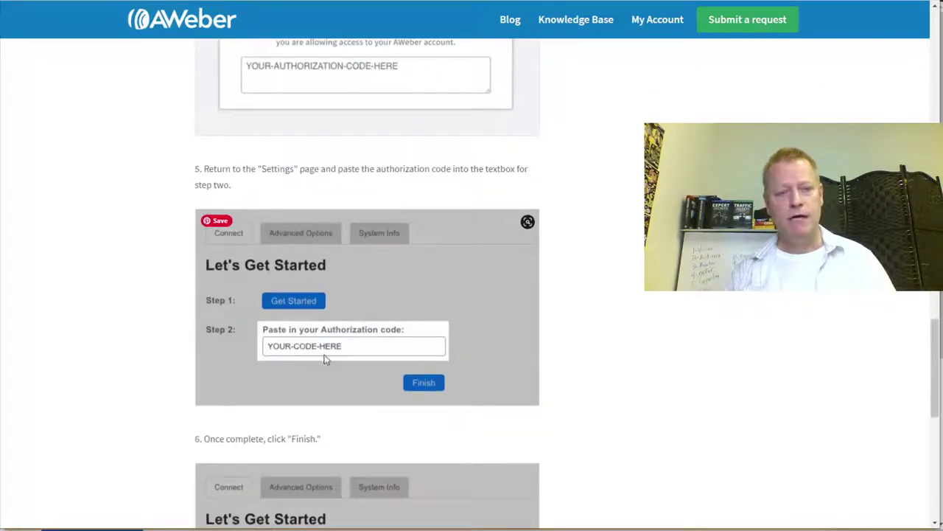
{"action": "scroll", "coordinate": [318, 353], "scroll_direction": "down", "scroll_amount": 2}
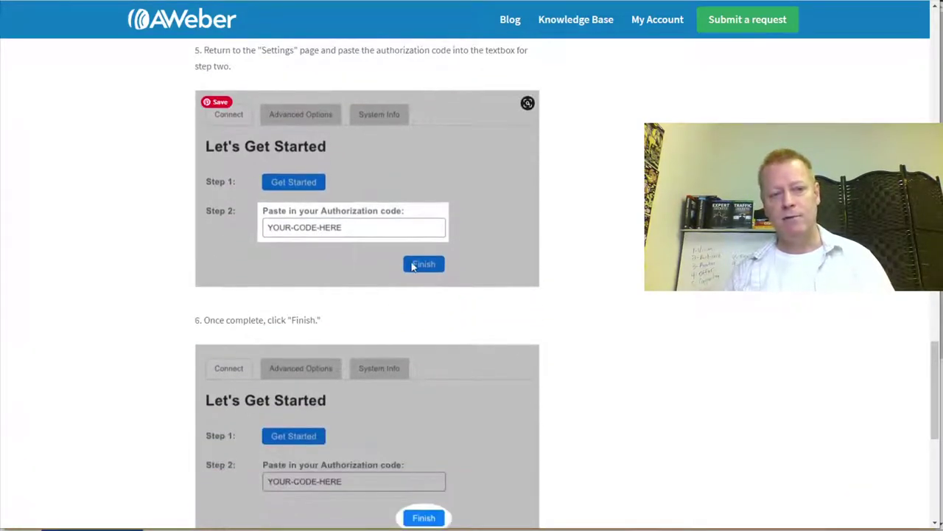
{"action": "scroll", "coordinate": [326, 317], "scroll_direction": "down", "scroll_amount": 3}
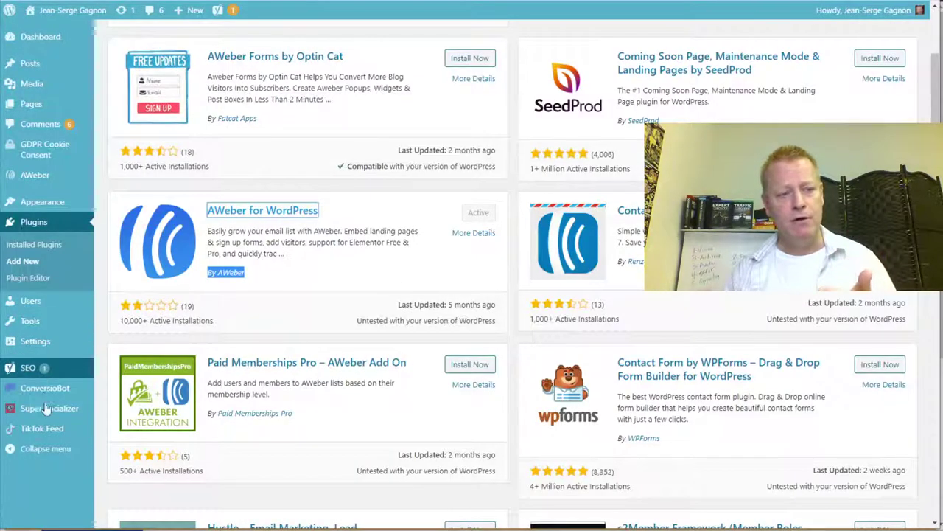
Open the AWeber plugin settings and confirm the Connect tab shows 'Connected to AWeber'.
{"action": "left_click", "coordinate": [37, 181]}
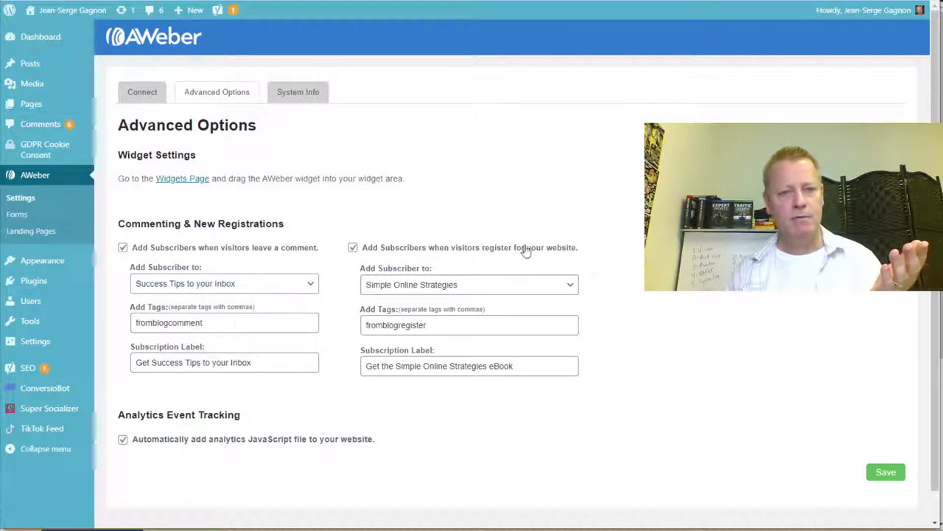
{"action": "scroll", "coordinate": [651, 319], "scroll_direction": "down", "scroll_amount": 1}
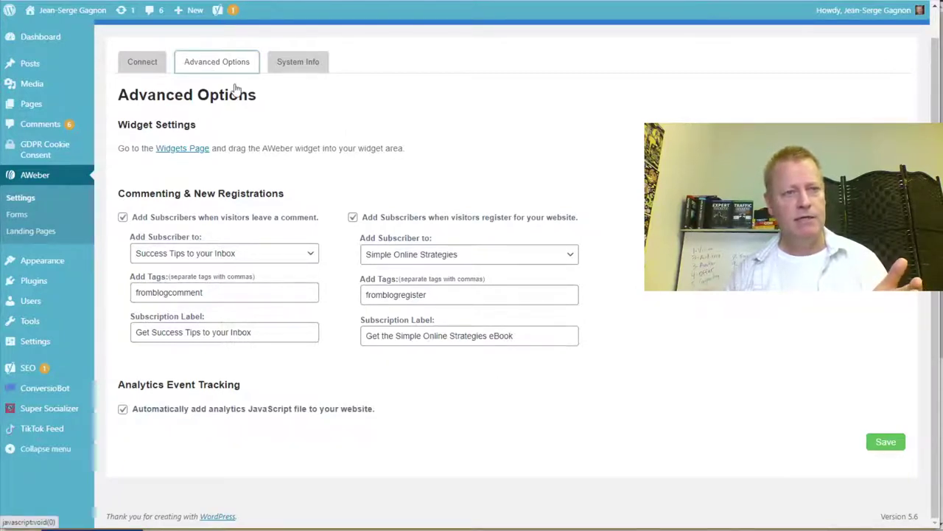
{"action": "left_click", "coordinate": [141, 64]}
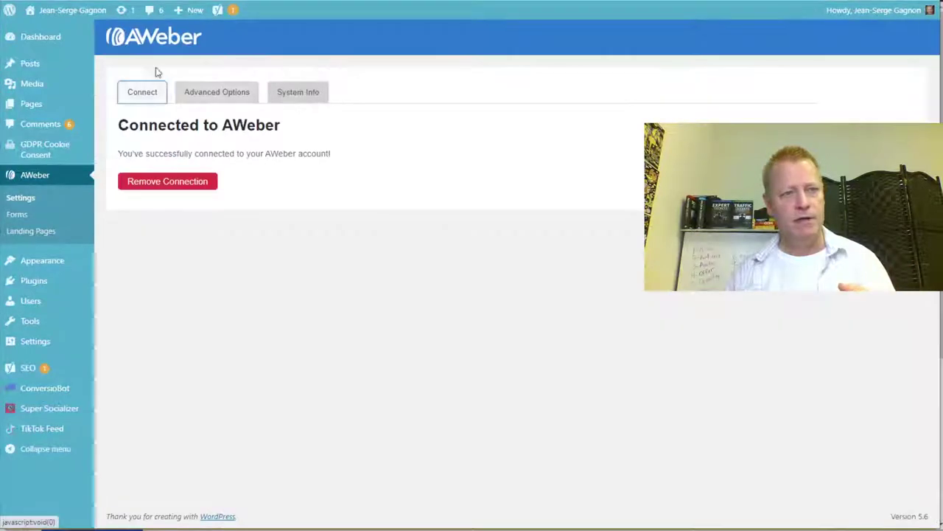
{"action": "left_click", "coordinate": [305, 98]}
Return to Advanced Options, then view the live site's front page with its Course Income Secrets posts.
{"action": "left_click", "coordinate": [240, 96]}
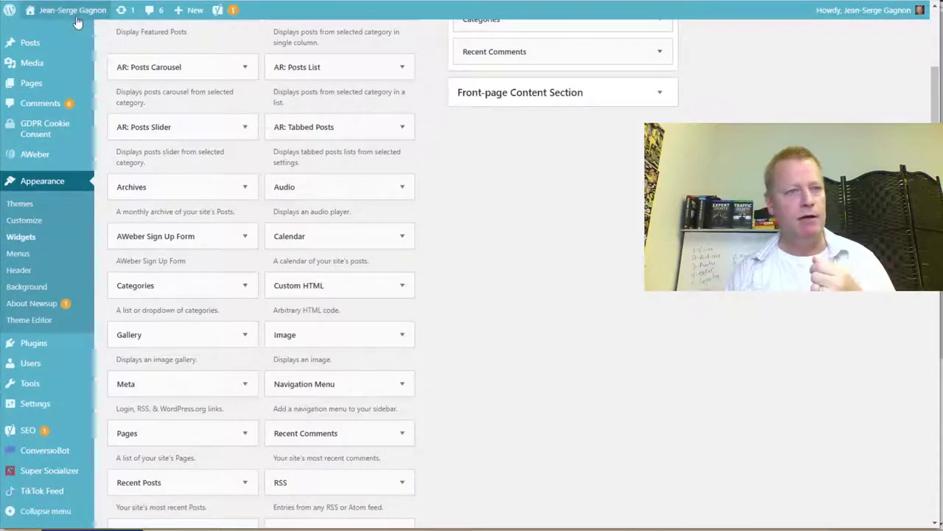
{"action": "mouse_move", "coordinate": [65, 20]}
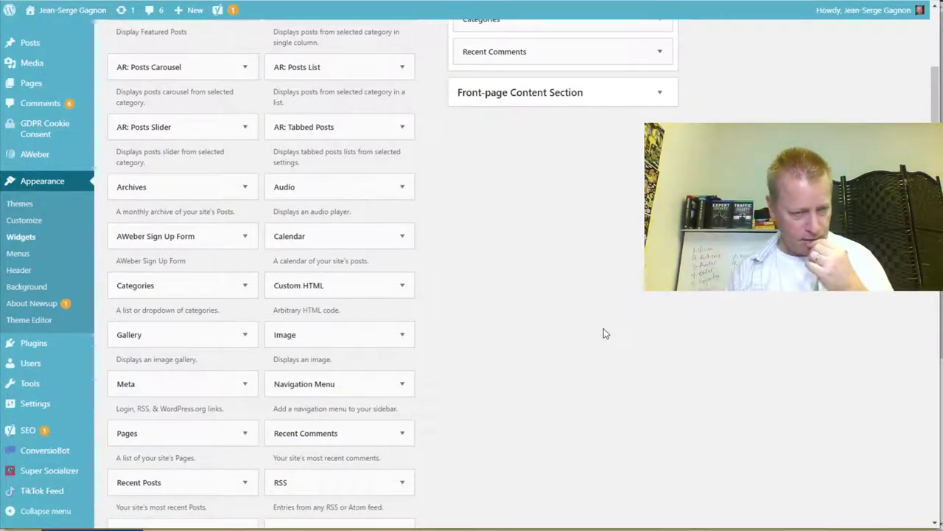
{"action": "scroll", "coordinate": [663, 369], "scroll_direction": "down", "scroll_amount": 5}
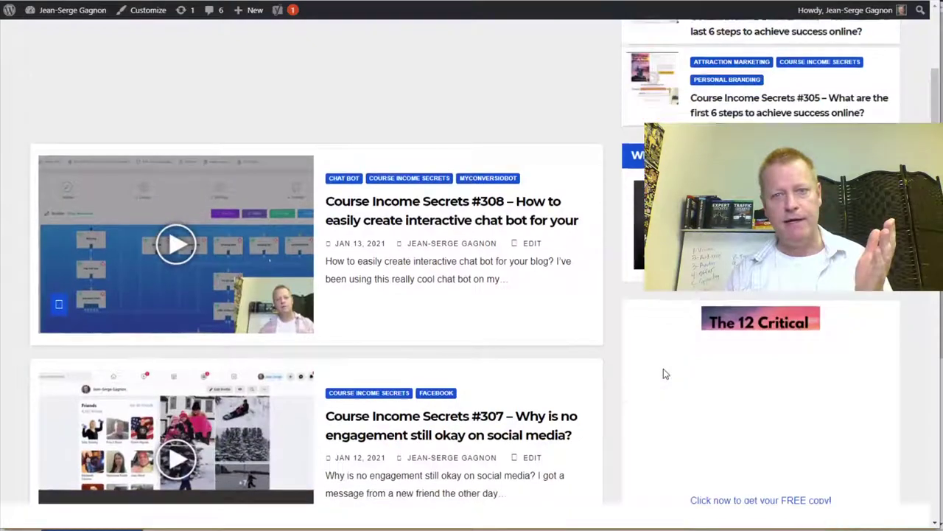
{"action": "scroll", "coordinate": [390, 268], "scroll_direction": "up", "scroll_amount": 5}
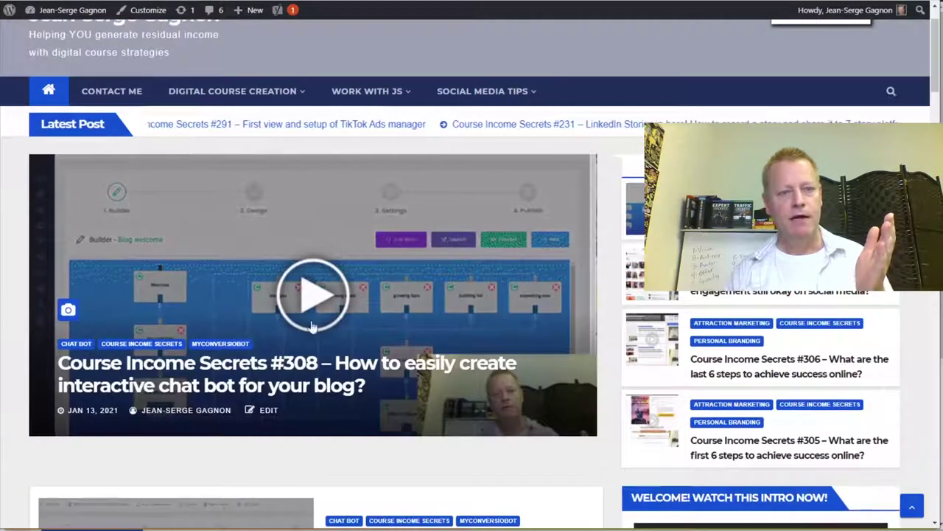
{"action": "scroll", "coordinate": [558, 141], "scroll_direction": "up", "scroll_amount": 1}
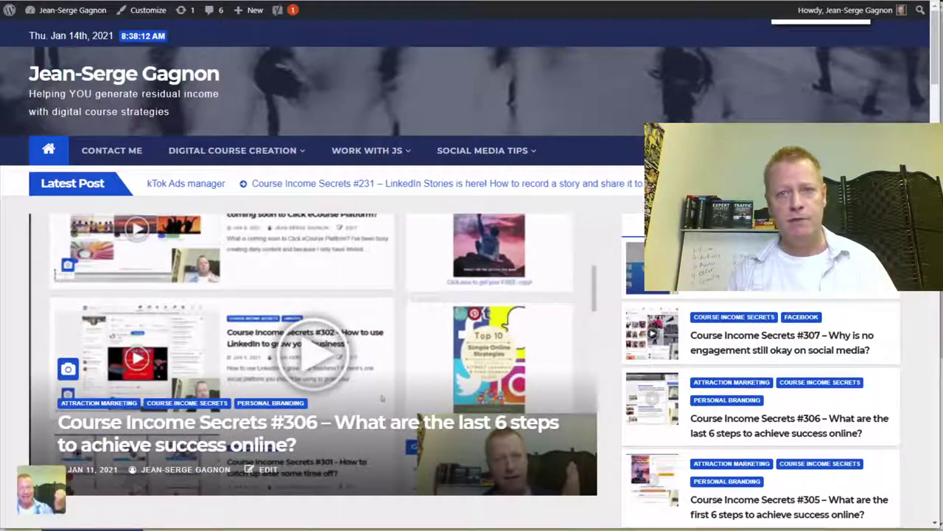
{"action": "key", "text": "ctrl+t"}
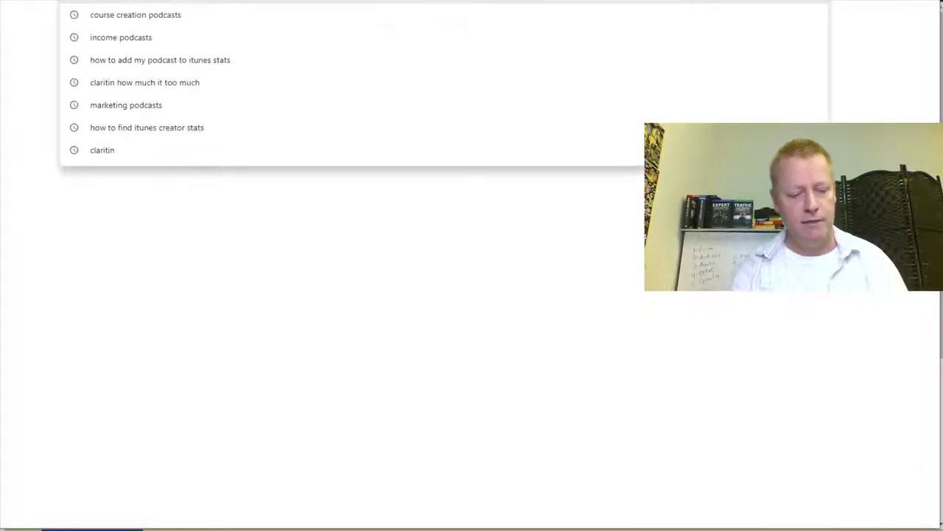
{"action": "type", "text": "successw"}
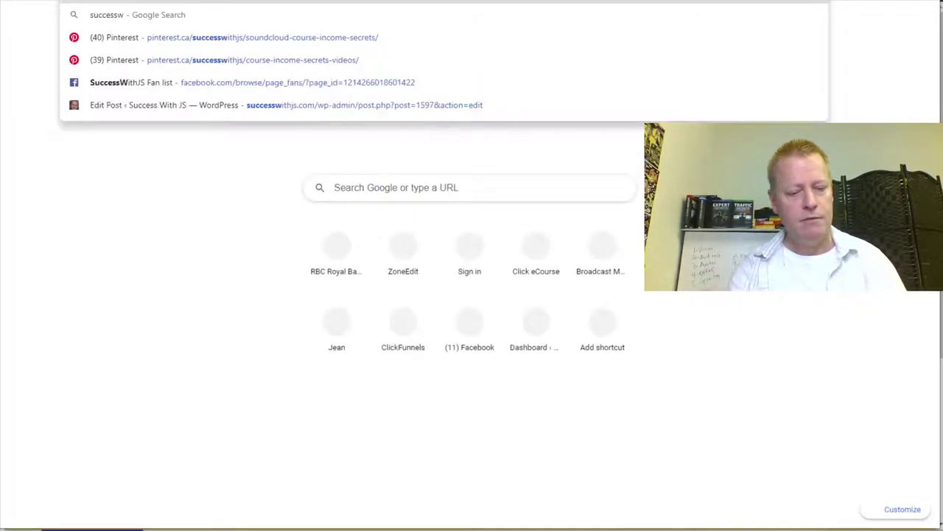
{"action": "type", "text": "ithjs.com"}
{"action": "key", "text": "Return"}
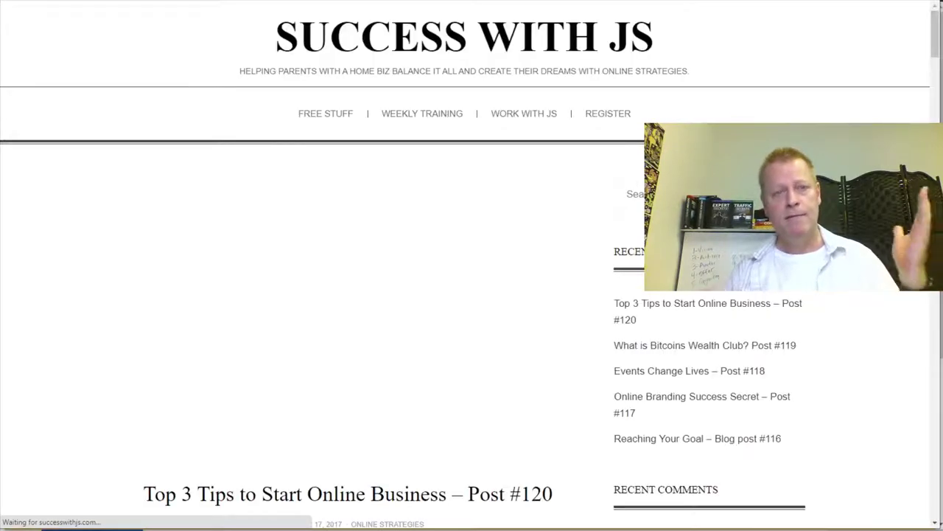
{"action": "scroll", "coordinate": [471, 295], "scroll_direction": "down", "scroll_amount": 10}
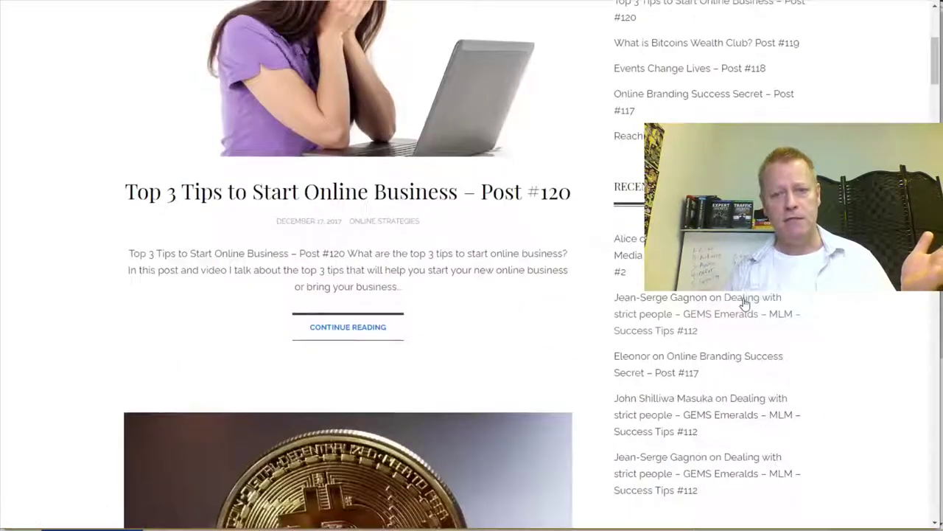
{"action": "scroll", "coordinate": [471, 295], "scroll_direction": "up", "scroll_amount": 10}
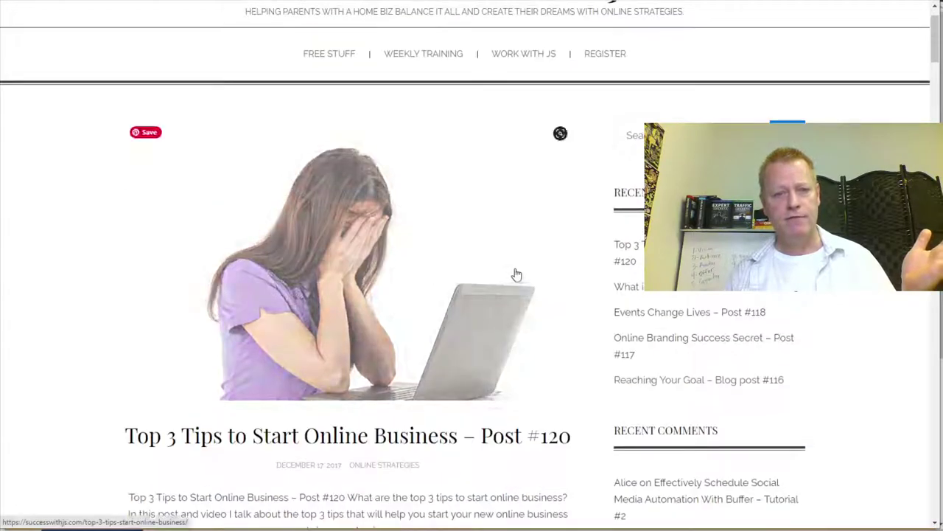
{"action": "scroll", "coordinate": [516, 274], "scroll_direction": "down", "scroll_amount": 8}
{"action": "scroll", "coordinate": [516, 274], "scroll_direction": "up", "scroll_amount": 8}
{"action": "scroll", "coordinate": [494, 302], "scroll_direction": "up", "scroll_amount": 1}
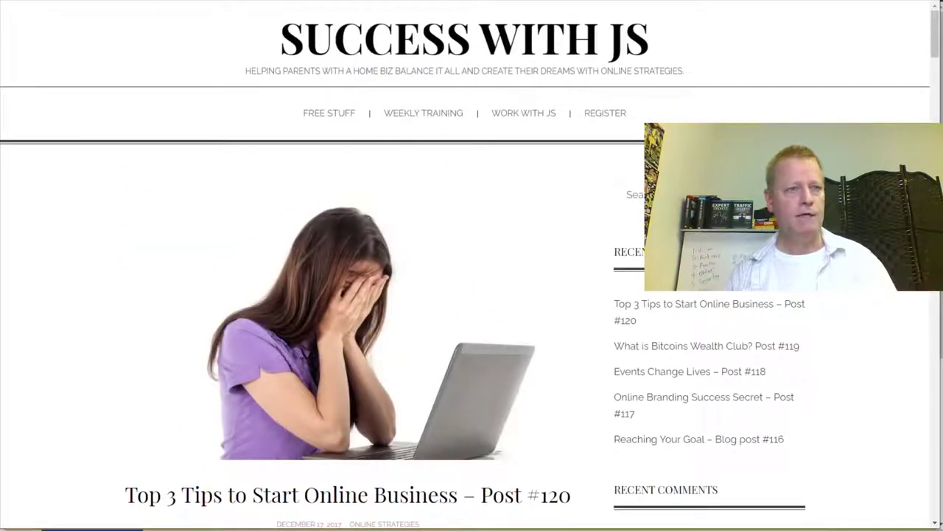
Go to the Success With JS site's wp-admin page and log in with the saved credentials.
{"action": "type", "text": "wp-admin"}
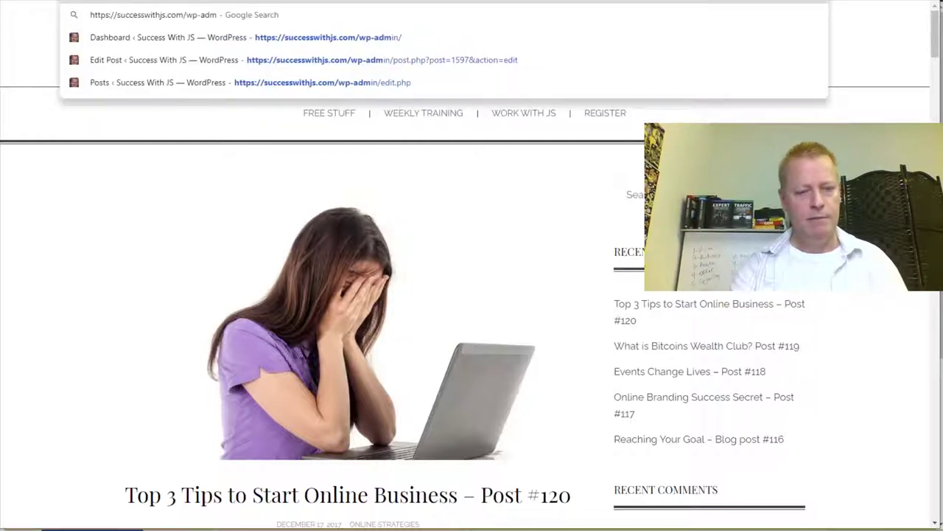
{"action": "key", "text": "Return"}
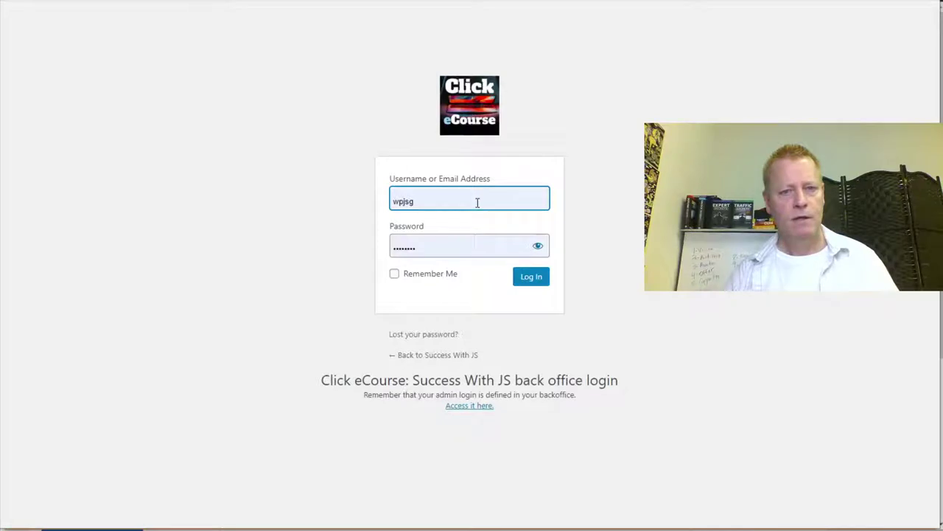
{"action": "left_click", "coordinate": [529, 280]}
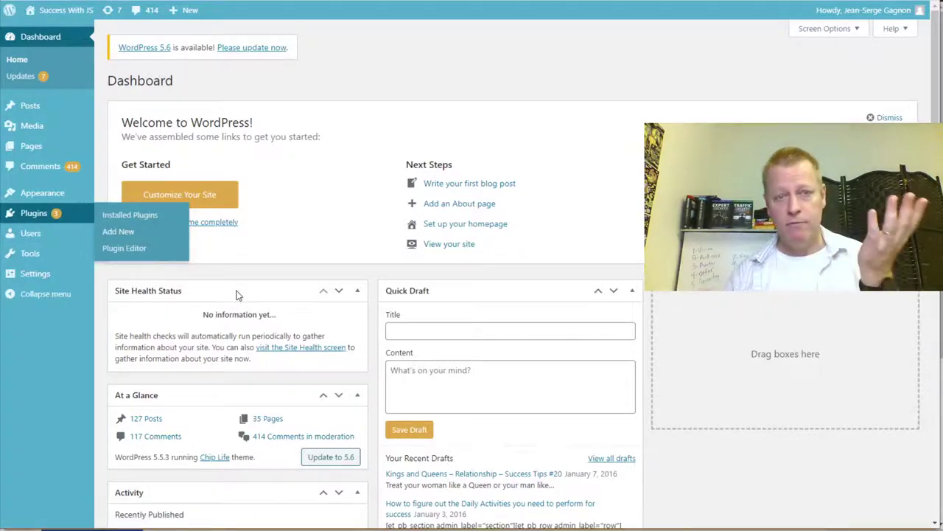
Search the plugin directory for 'aweber' and install AWeber for WordPress, made by AWeber.
{"action": "scroll", "coordinate": [375, 333], "scroll_direction": "down", "scroll_amount": 2}
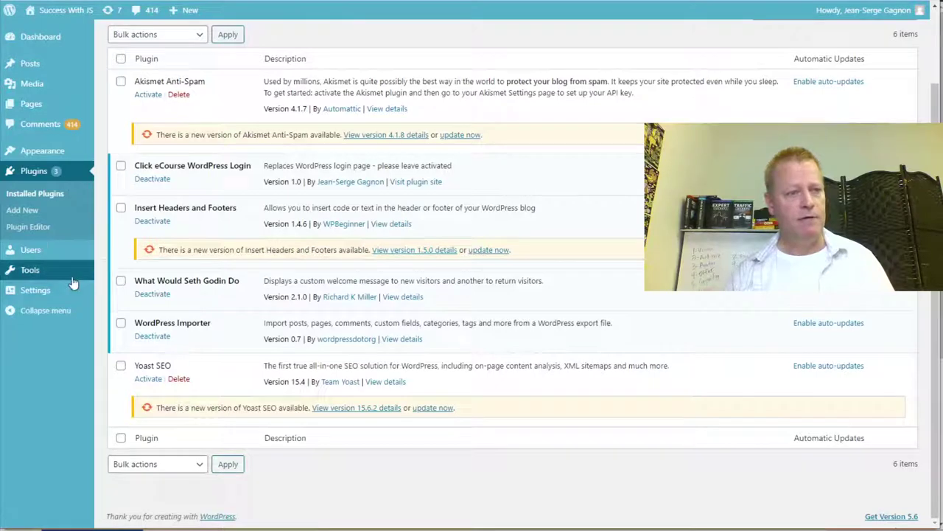
{"action": "scroll", "coordinate": [286, 194], "scroll_direction": "up", "scroll_amount": 2}
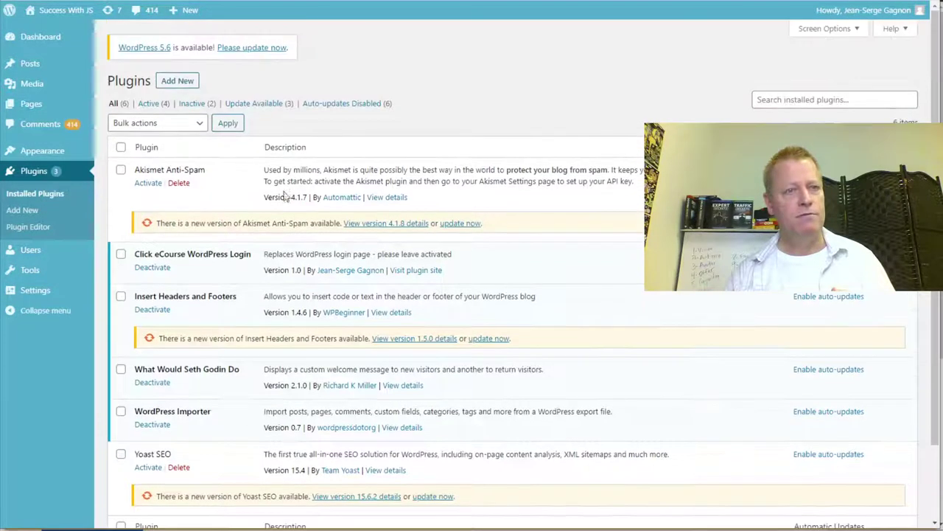
{"action": "left_click", "coordinate": [187, 79]}
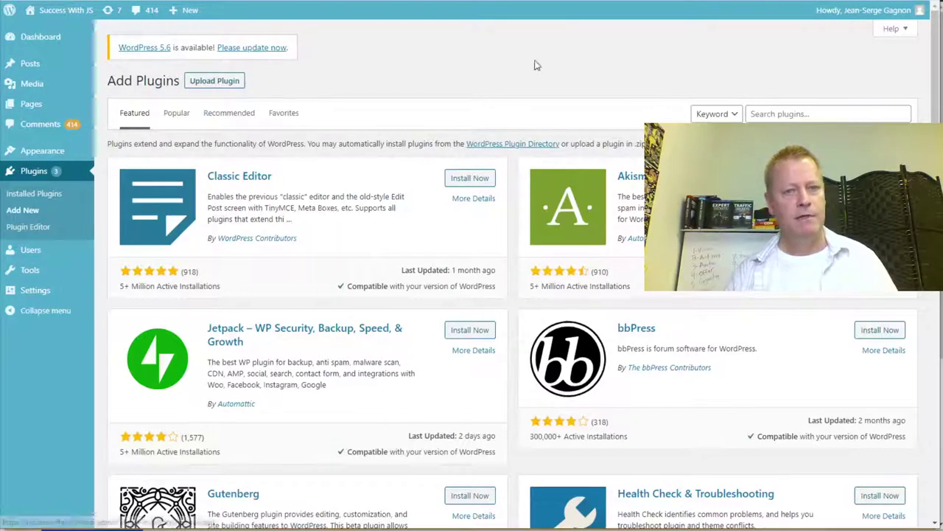
{"action": "left_click", "coordinate": [795, 115]}
{"action": "type", "text": "aweber"}
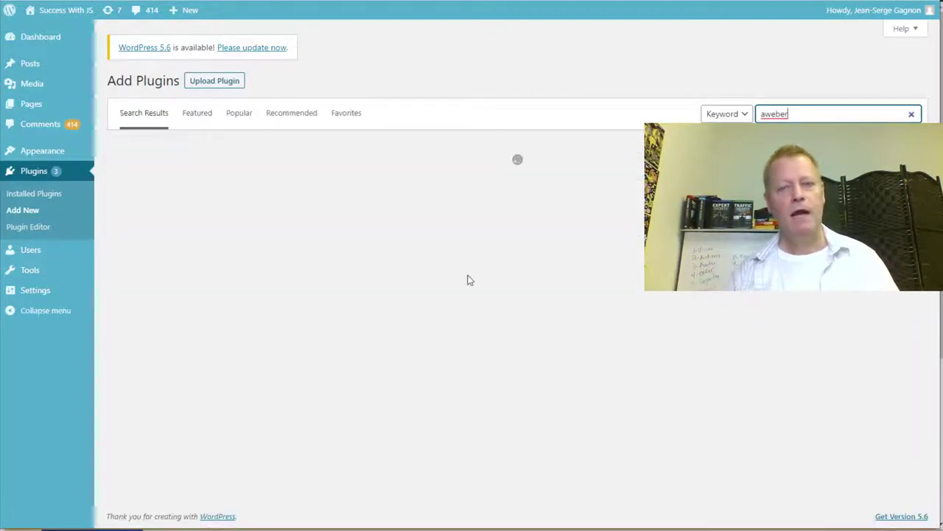
{"action": "scroll", "coordinate": [467, 280], "scroll_direction": "down", "scroll_amount": 6}
{"action": "scroll", "coordinate": [541, 274], "scroll_direction": "down", "scroll_amount": 1}
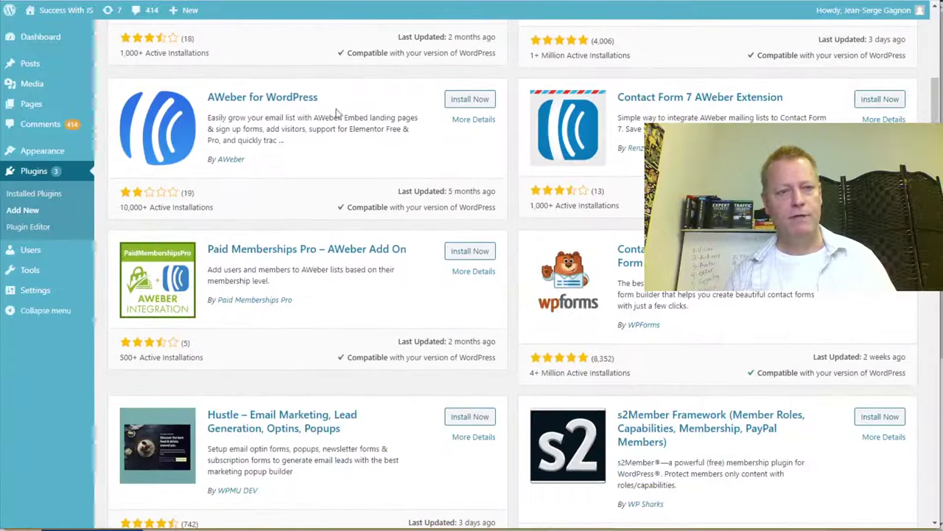
{"action": "left_click_drag", "start_coordinate": [250, 160], "coordinate": [205, 172]}
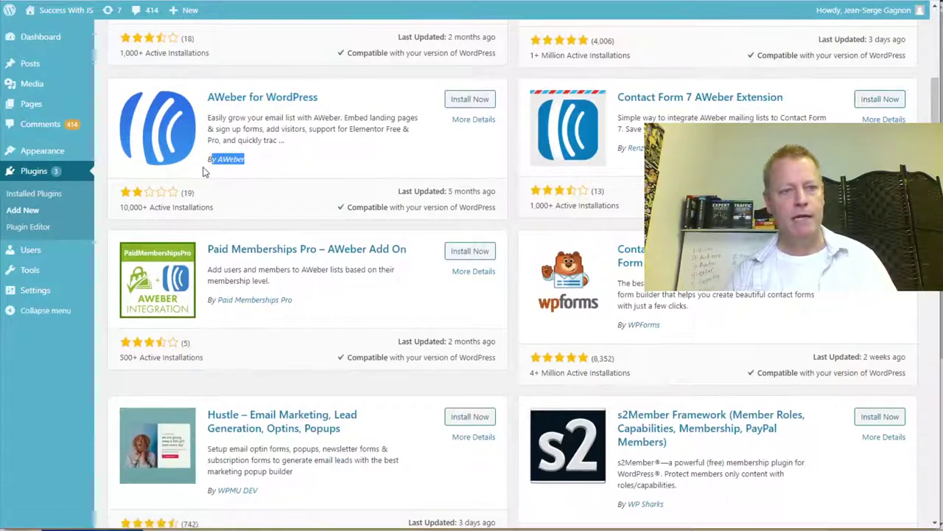
{"action": "left_click", "coordinate": [468, 101]}
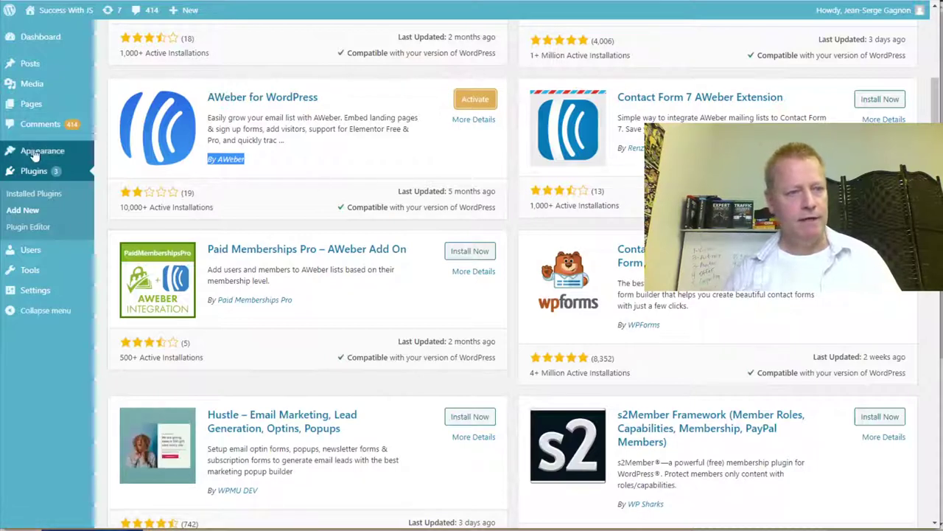
{"action": "mouse_move", "coordinate": [38, 291]}
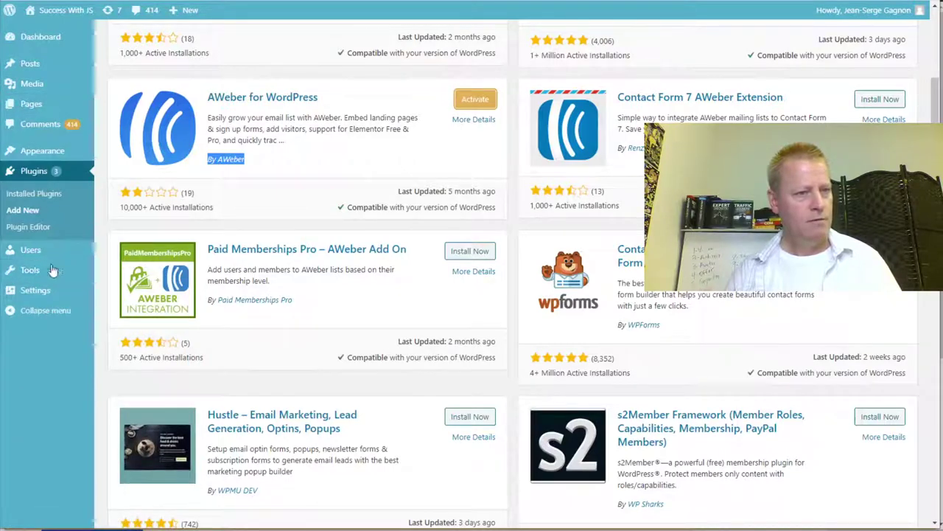
Activate AWeber for WordPress from Installed Plugins and open its AWeber Settings page.
{"action": "left_click", "coordinate": [33, 194]}
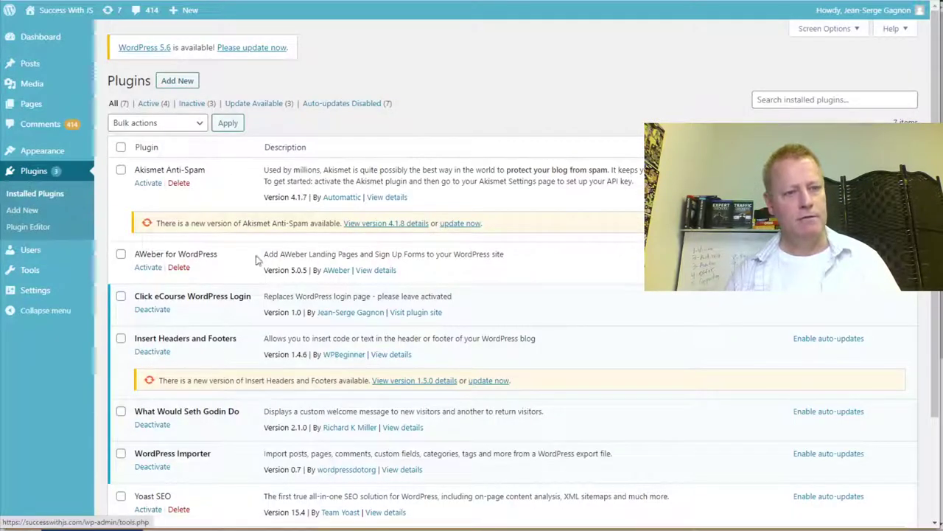
{"action": "left_click_drag", "start_coordinate": [147, 255], "coordinate": [229, 249]}
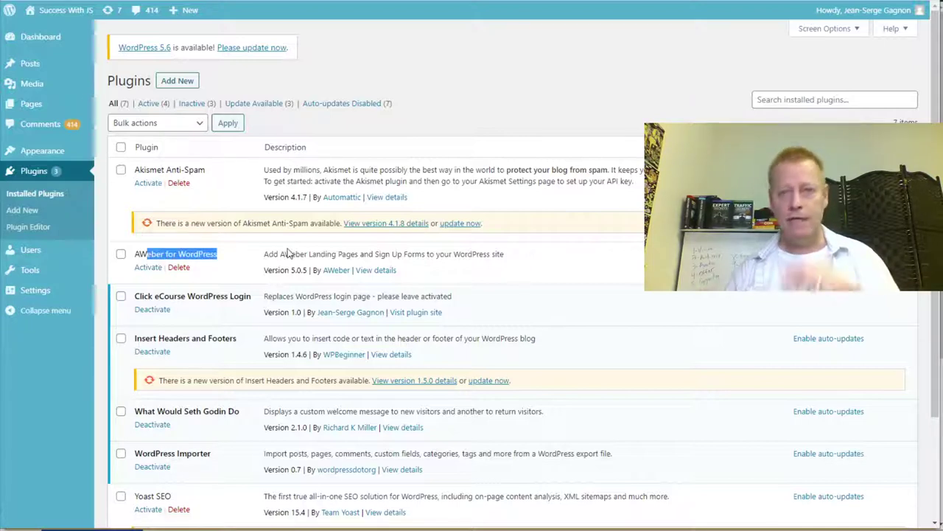
{"action": "left_click", "coordinate": [149, 268]}
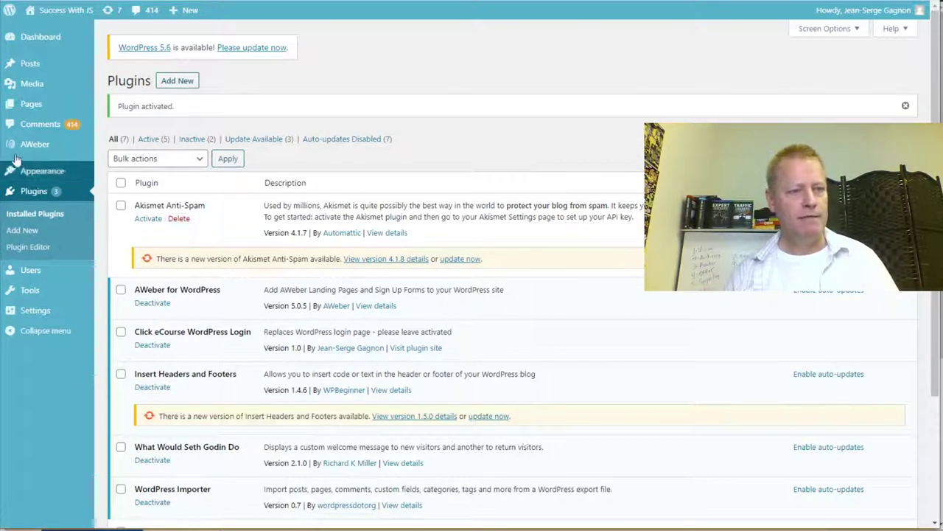
{"action": "mouse_move", "coordinate": [13, 146]}
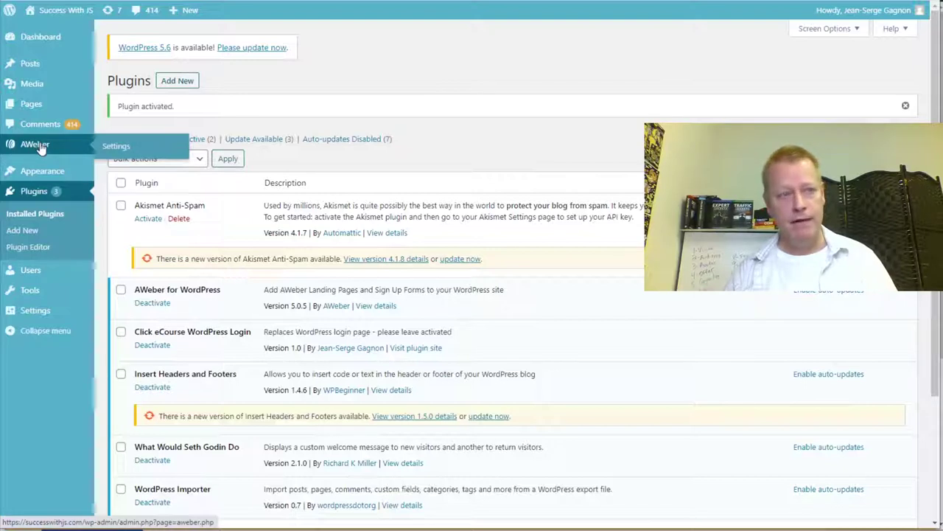
{"action": "left_click", "coordinate": [115, 148]}
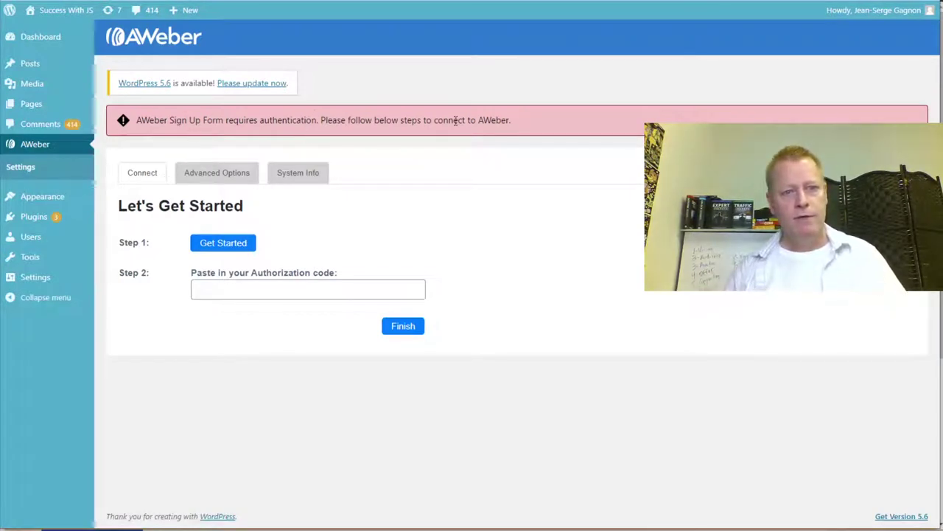
Start the AWeber connection, log in with the saved account login, and allow WordPress access.
{"action": "left_click", "coordinate": [232, 245]}
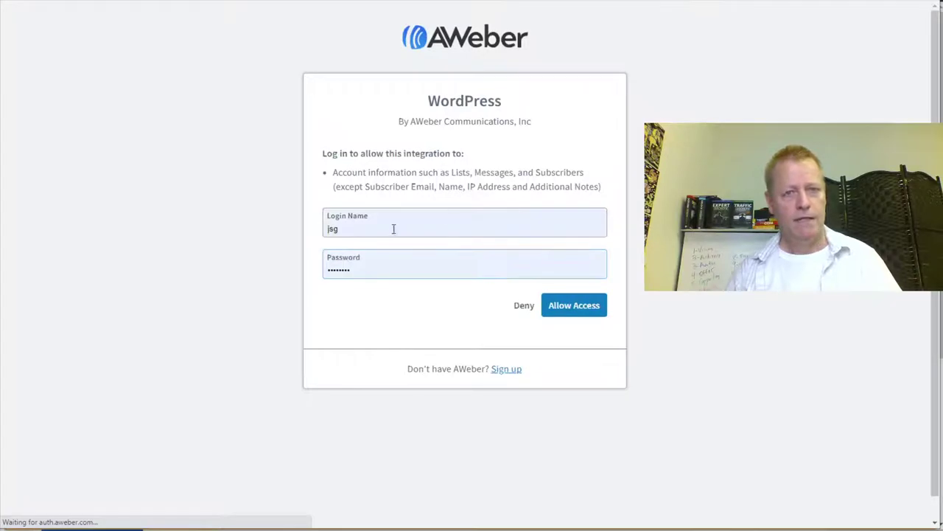
{"action": "left_click", "coordinate": [352, 231]}
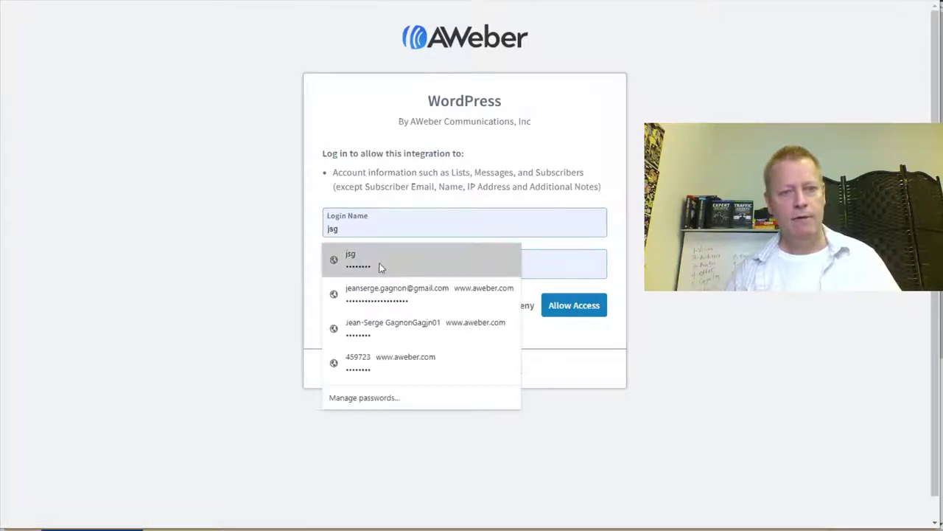
{"action": "left_click", "coordinate": [438, 299]}
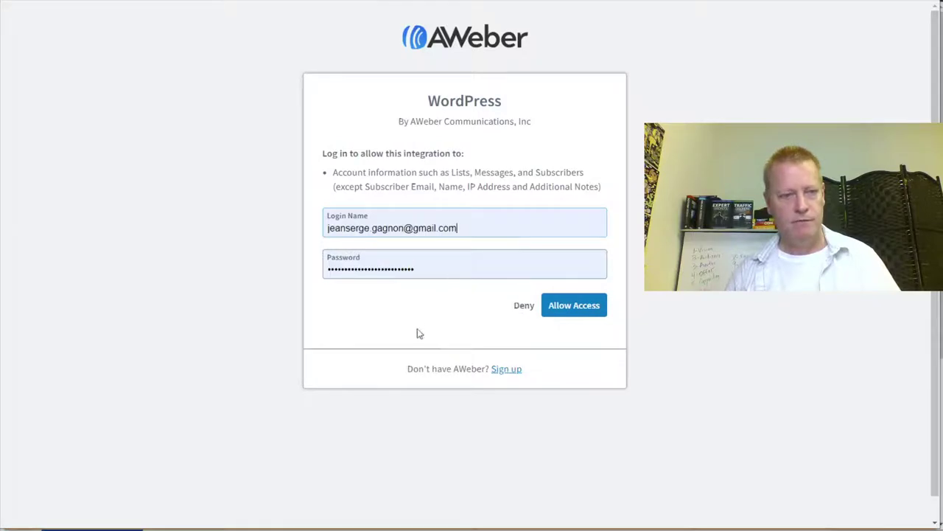
{"action": "left_click", "coordinate": [575, 310]}
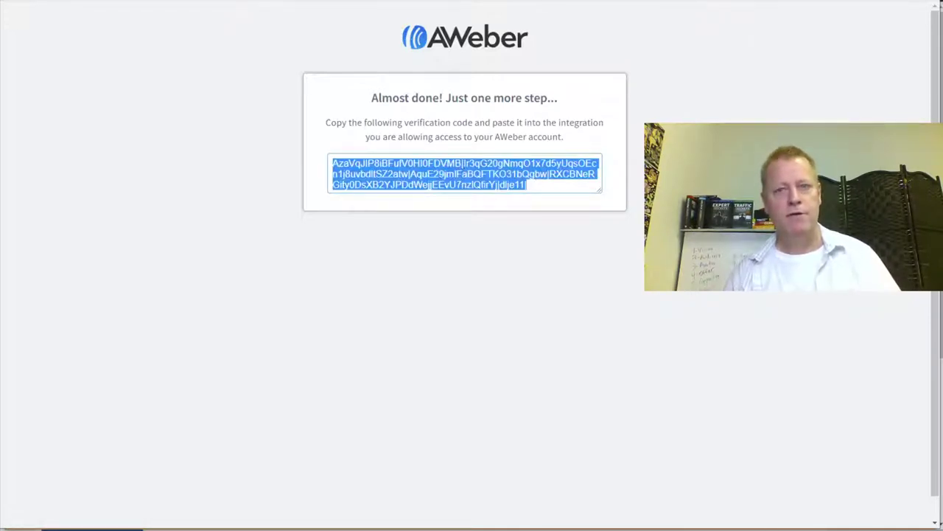
Copy the AWeber verification code and paste it into the plugin's Authorization code field.
{"action": "key", "text": "ctrl+w"}
{"action": "left_click", "coordinate": [376, 288]}
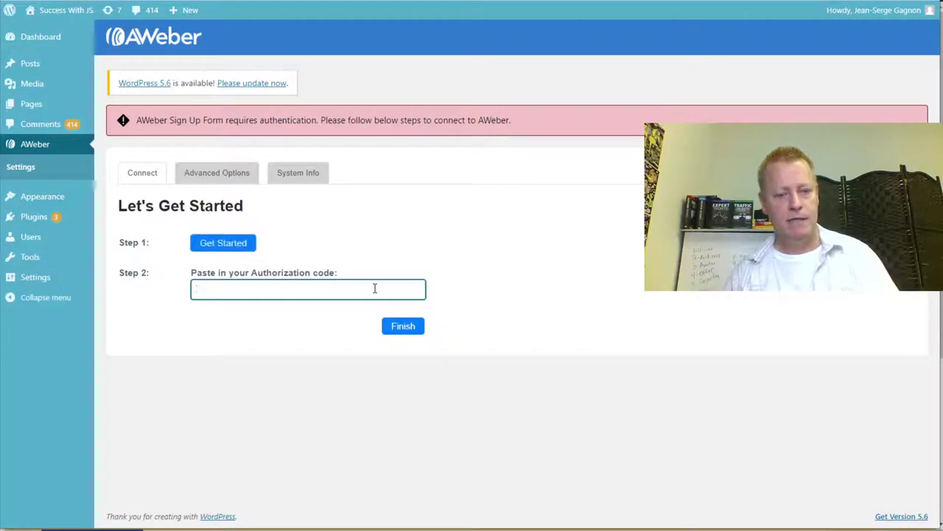
{"action": "key", "text": "ctrl+v"}
Finish connecting, then add commenters and new registrants to the 'Success Tips to your Inbox' list.
{"action": "left_click", "coordinate": [406, 329]}
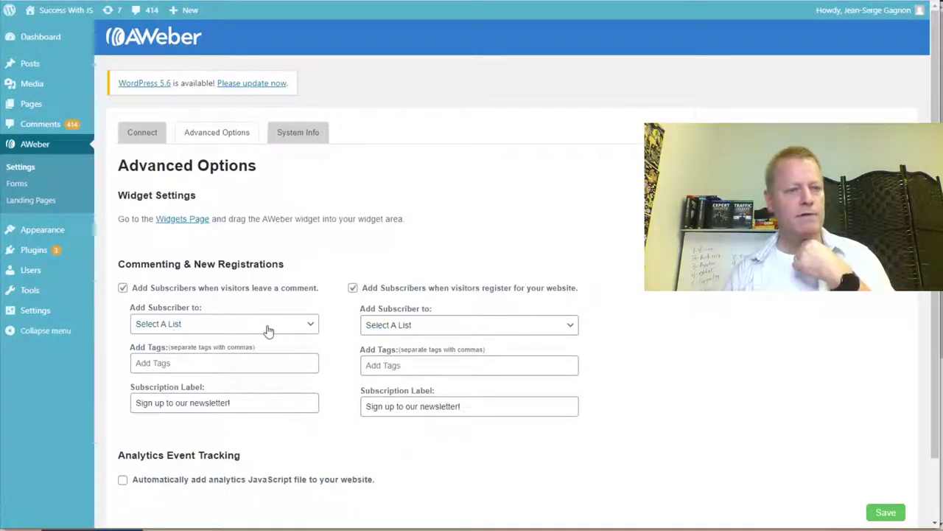
{"action": "left_click", "coordinate": [184, 329]}
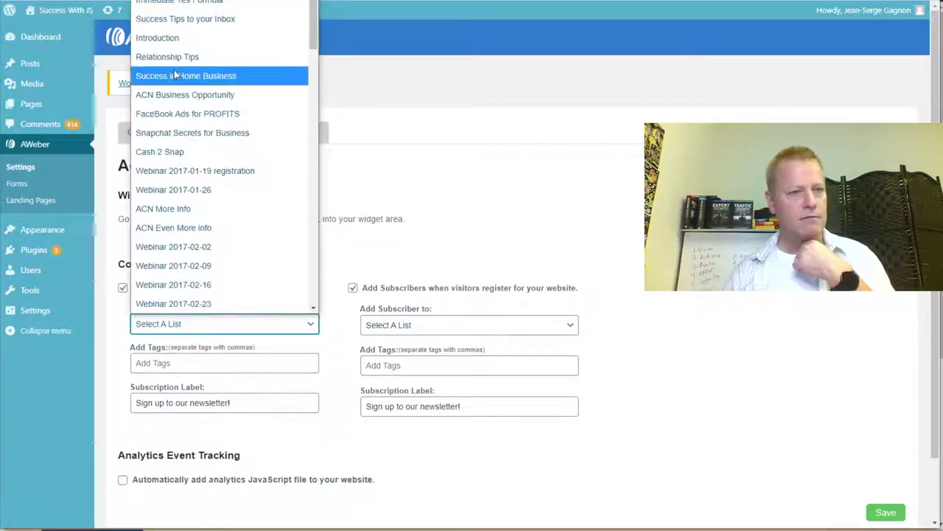
{"action": "left_click", "coordinate": [195, 19]}
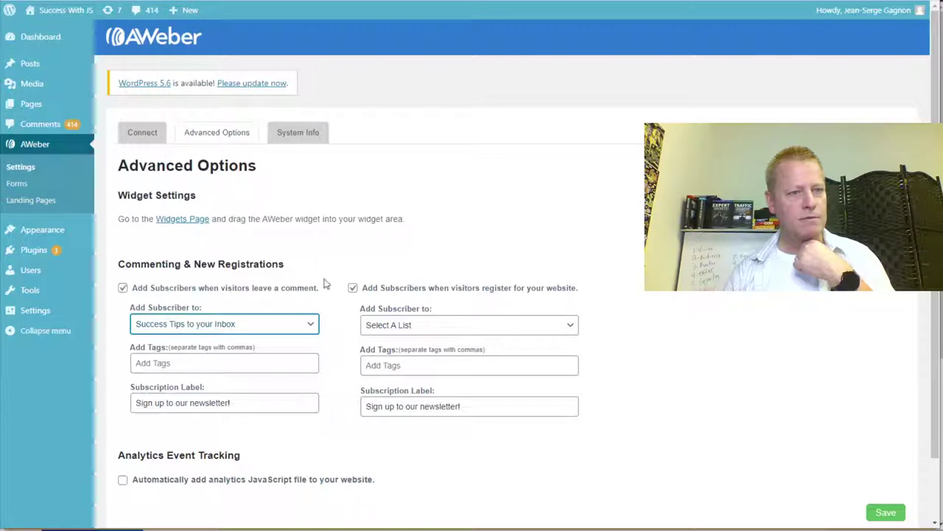
{"action": "left_click", "coordinate": [422, 327]}
{"action": "left_click", "coordinate": [417, 20]}
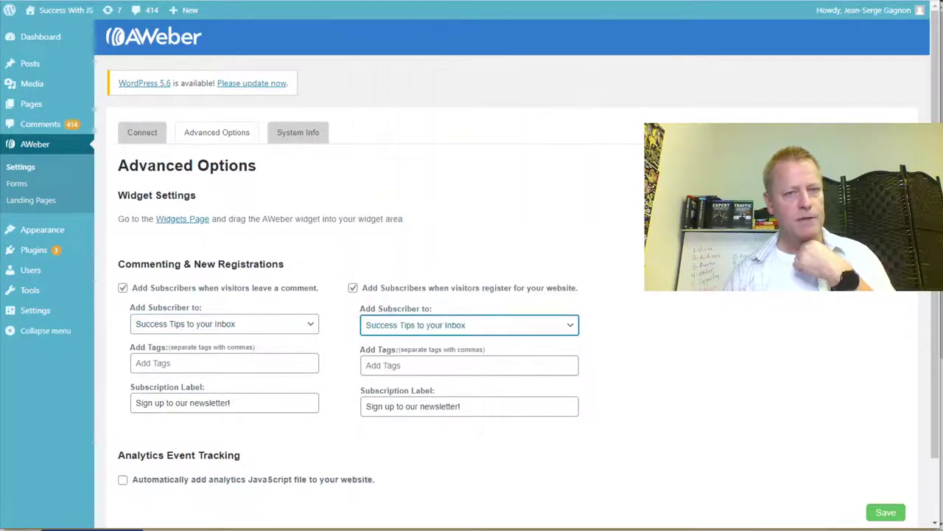
{"action": "scroll", "coordinate": [516, 295], "scroll_direction": "down", "scroll_amount": 2}
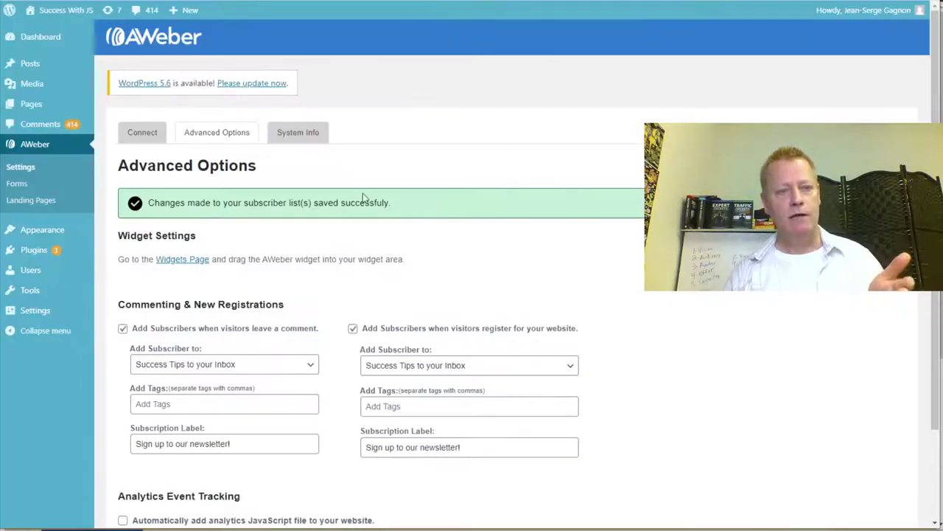
{"action": "mouse_move", "coordinate": [44, 236]}
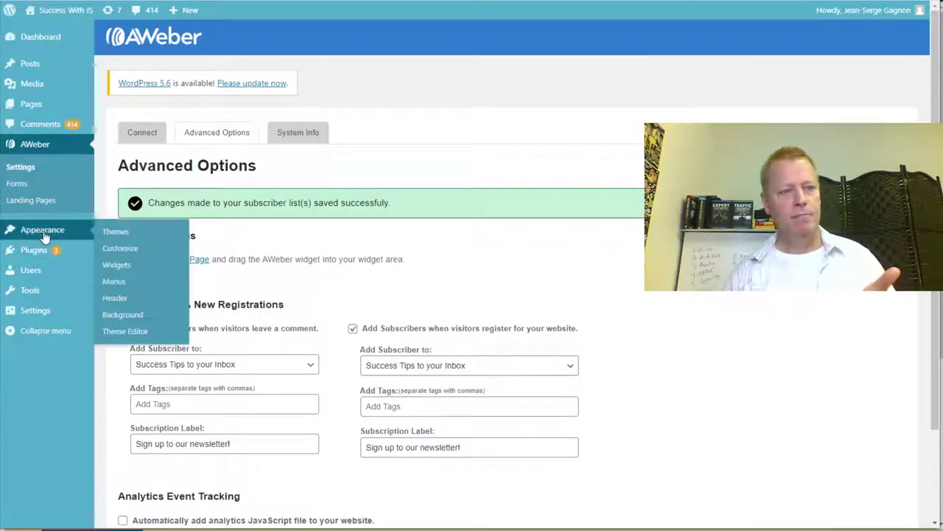
Open Appearance > Widgets to see AWeber Sign Up Form and the Main Sidebar's Search, Recent Posts, Recent Comments.
{"action": "left_click", "coordinate": [118, 265]}
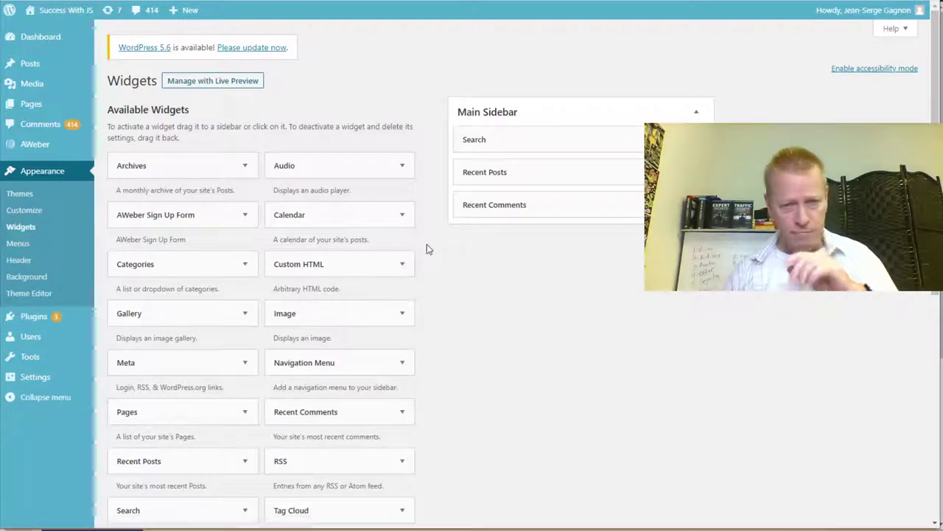
{"action": "scroll", "coordinate": [477, 384], "scroll_direction": "down", "scroll_amount": 1}
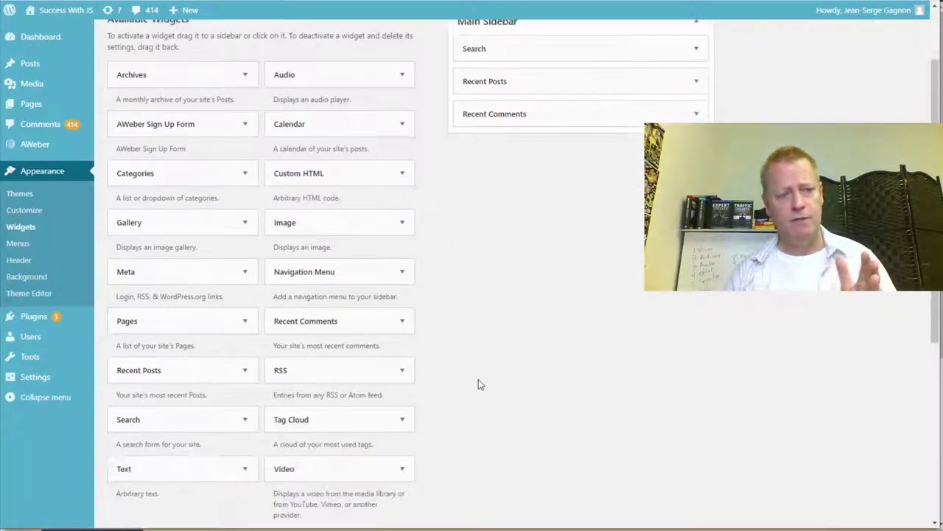
{"action": "scroll", "coordinate": [478, 384], "scroll_direction": "down", "scroll_amount": 2}
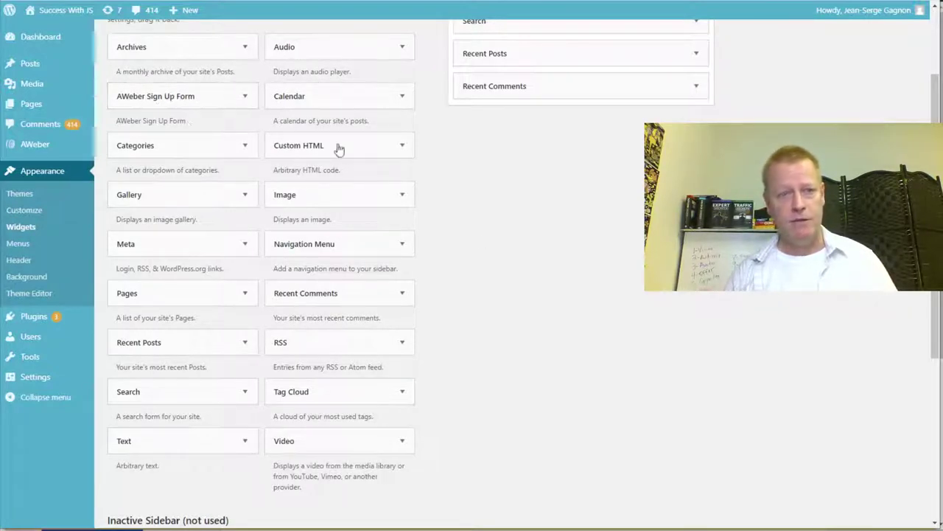
{"action": "scroll", "coordinate": [413, 169], "scroll_direction": "up", "scroll_amount": 2}
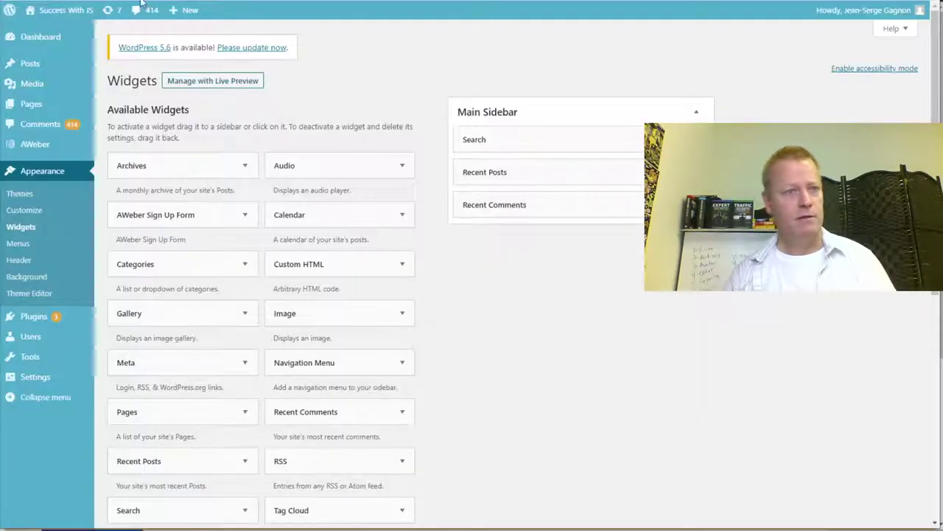
{"action": "mouse_move", "coordinate": [65, 10]}
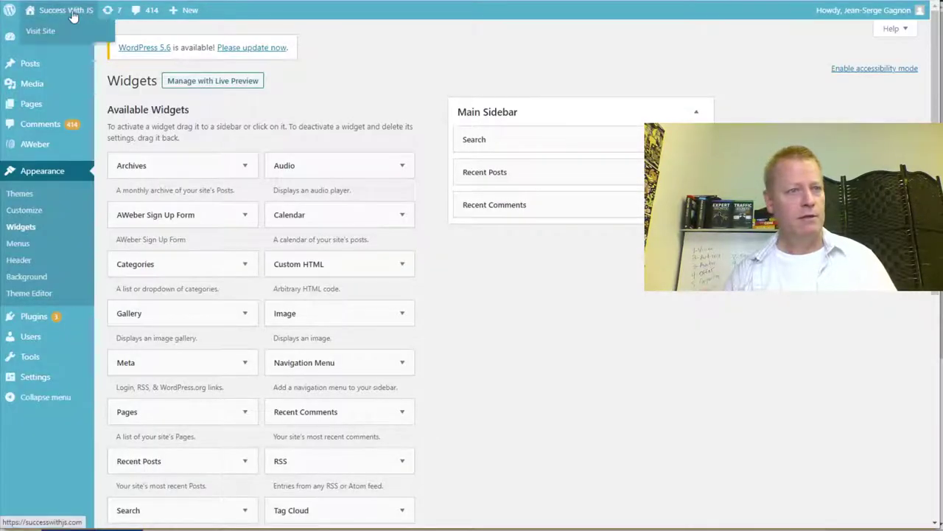
{"action": "right_click", "coordinate": [62, 37]}
{"action": "left_click", "coordinate": [103, 38]}
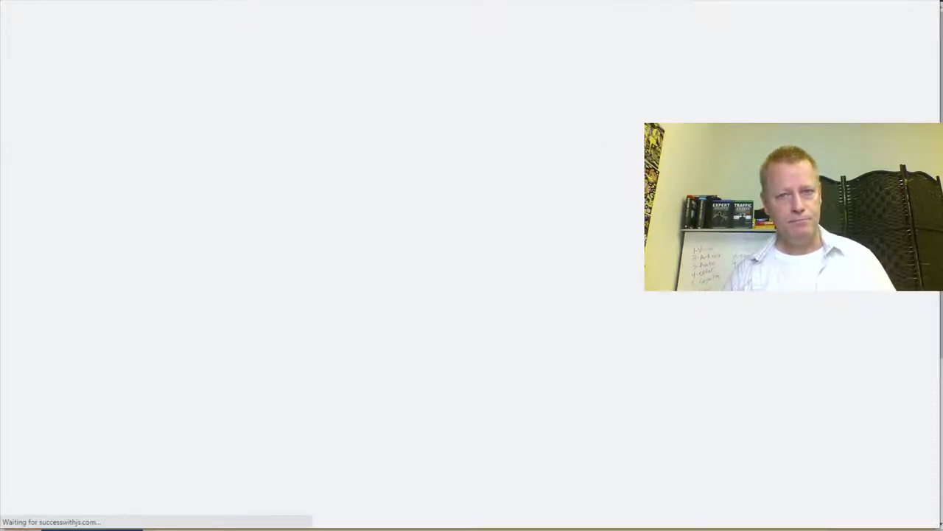
{"action": "scroll", "coordinate": [601, 292], "scroll_direction": "down", "scroll_amount": 4}
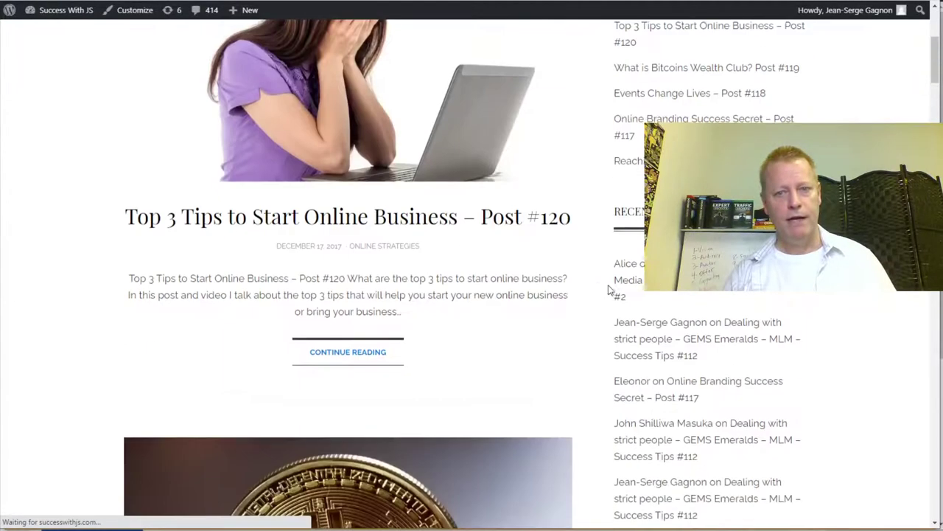
{"action": "scroll", "coordinate": [606, 288], "scroll_direction": "down", "scroll_amount": 4}
{"action": "scroll", "coordinate": [606, 288], "scroll_direction": "up", "scroll_amount": 8}
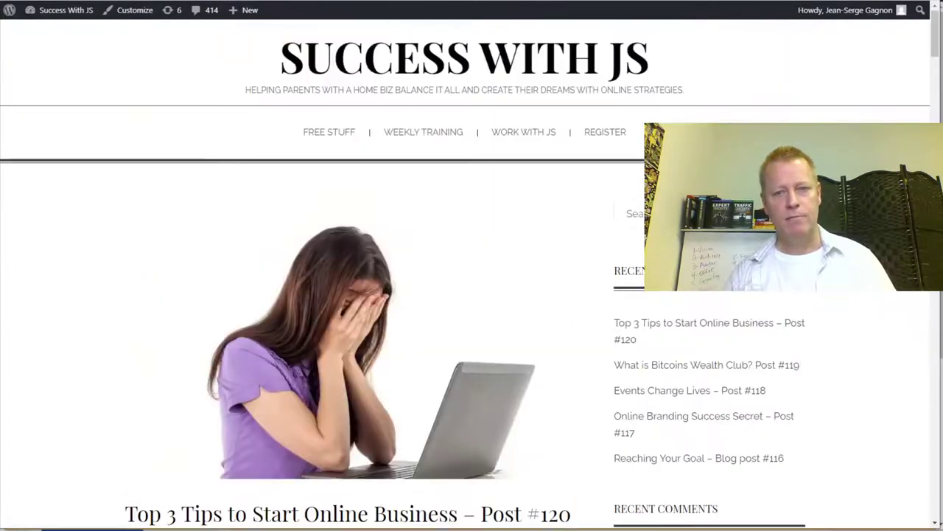
{"action": "scroll", "coordinate": [680, 412], "scroll_direction": "down", "scroll_amount": 4}
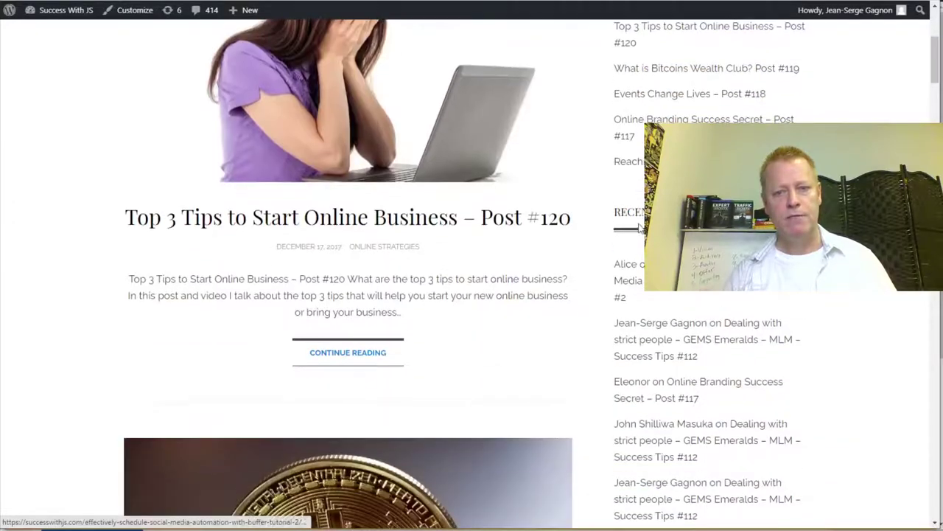
{"action": "scroll", "coordinate": [678, 414], "scroll_direction": "up", "scroll_amount": 1}
{"action": "scroll", "coordinate": [680, 415], "scroll_direction": "up", "scroll_amount": 3}
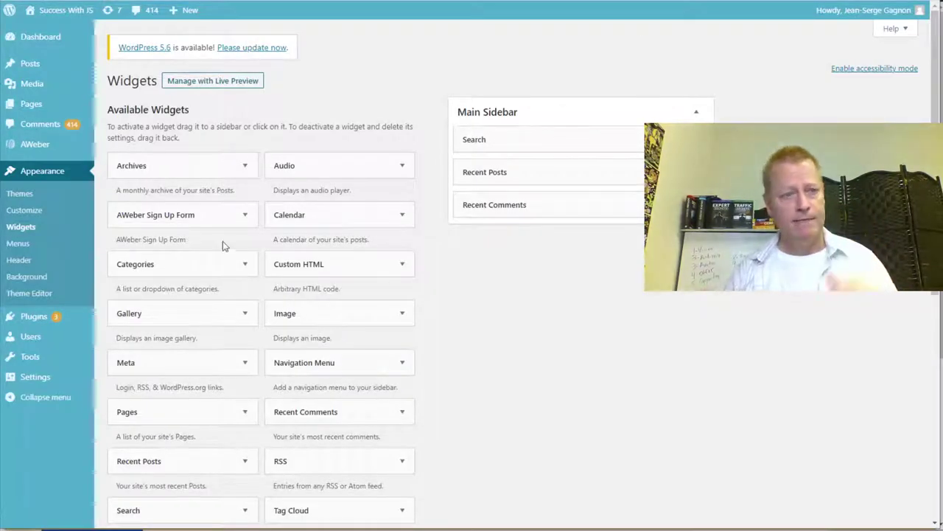
Put the AWeber Sign Up Form widget in Main Sidebar with Test for CIS310 and My Web Form.
{"action": "left_click_drag", "start_coordinate": [184, 223], "coordinate": [573, 173]}
{"action": "left_click", "coordinate": [597, 204]}
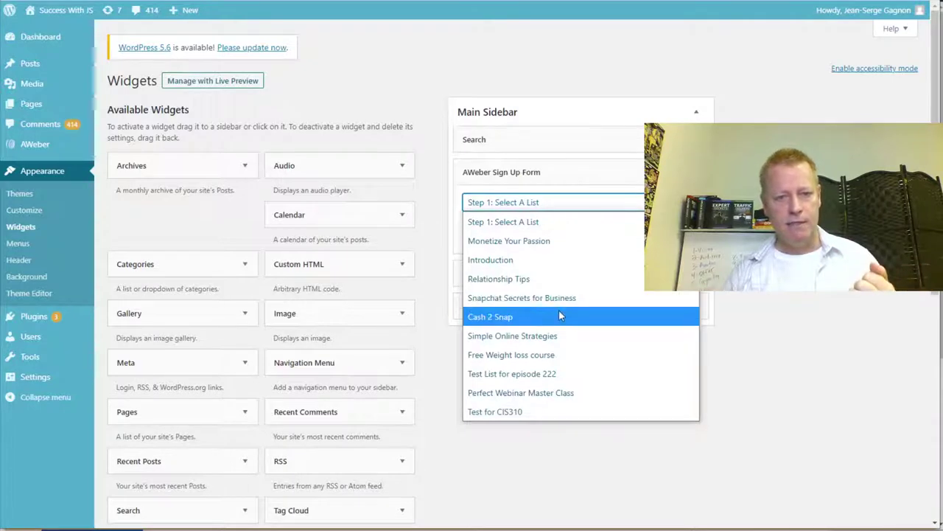
{"action": "left_click", "coordinate": [516, 417]}
{"action": "left_click", "coordinate": [549, 230]}
{"action": "left_click", "coordinate": [505, 267]}
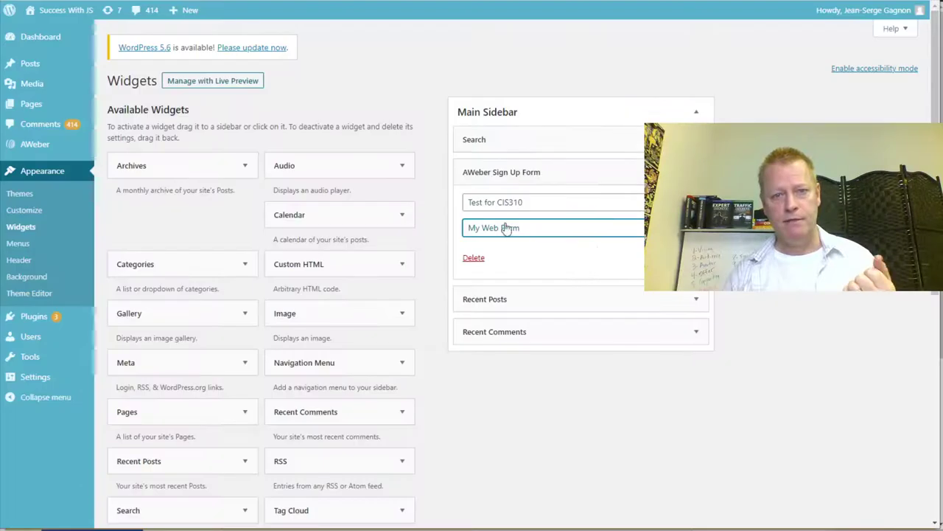
{"action": "left_click", "coordinate": [766, 89]}
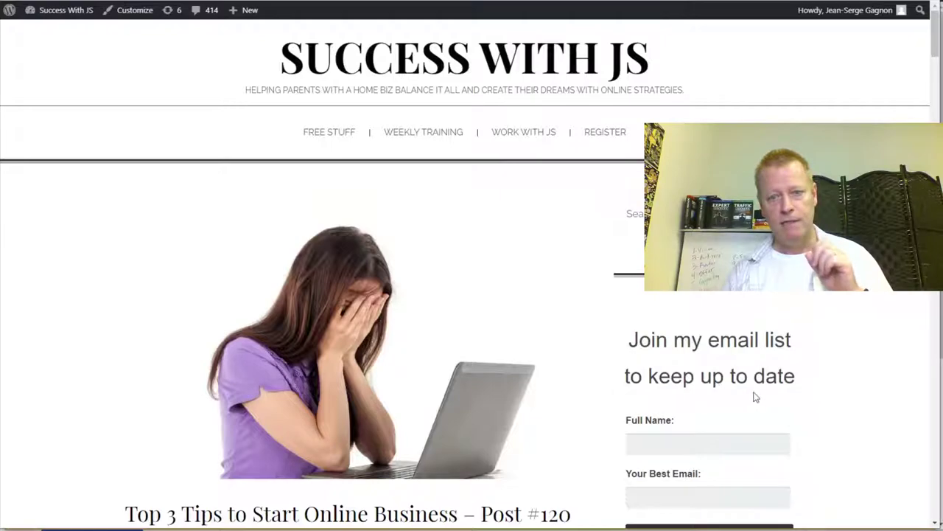
Submit a test sign-up through the live blog's sidebar form with a name and email address.
{"action": "scroll", "coordinate": [754, 397], "scroll_direction": "down", "scroll_amount": 7}
{"action": "scroll", "coordinate": [805, 409], "scroll_direction": "up", "scroll_amount": 5}
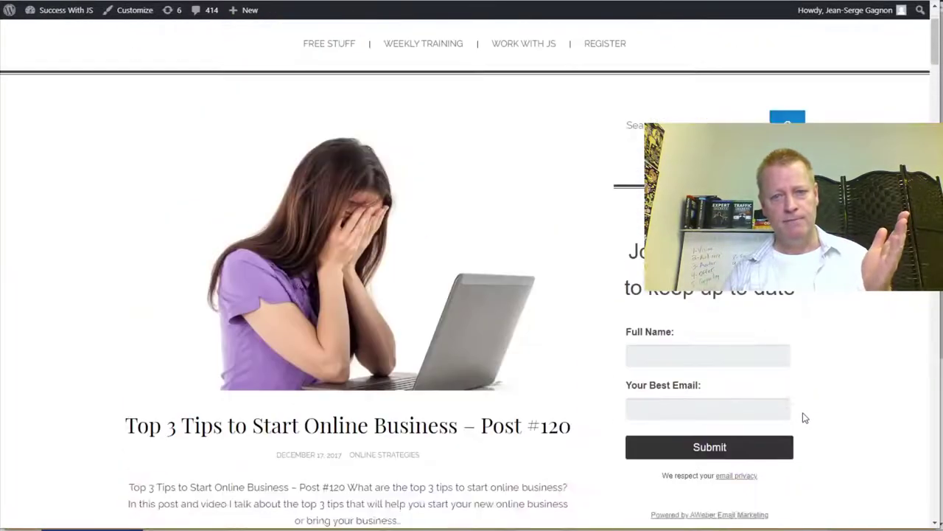
{"action": "scroll", "coordinate": [805, 418], "scroll_direction": "up", "scroll_amount": 2}
{"action": "scroll", "coordinate": [808, 410], "scroll_direction": "down", "scroll_amount": 5}
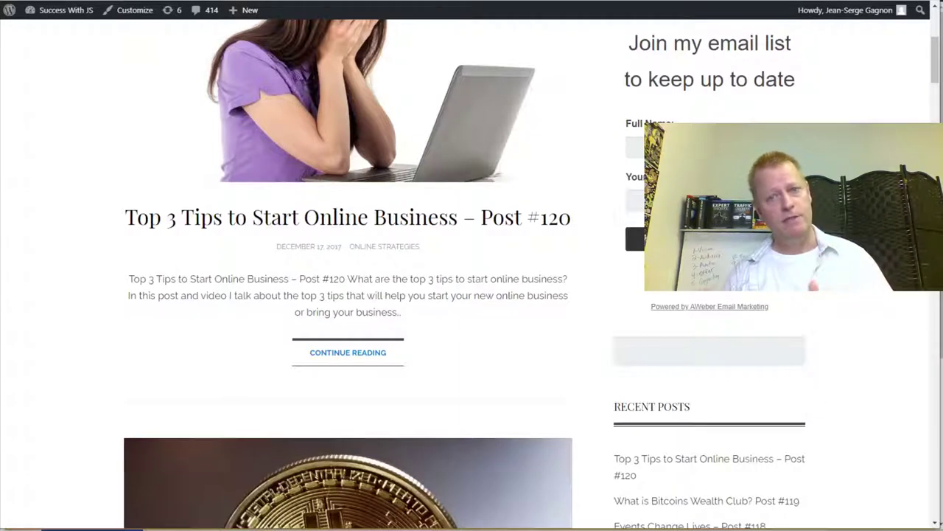
{"action": "left_click", "coordinate": [633, 146]}
{"action": "type", "text": "JS"}
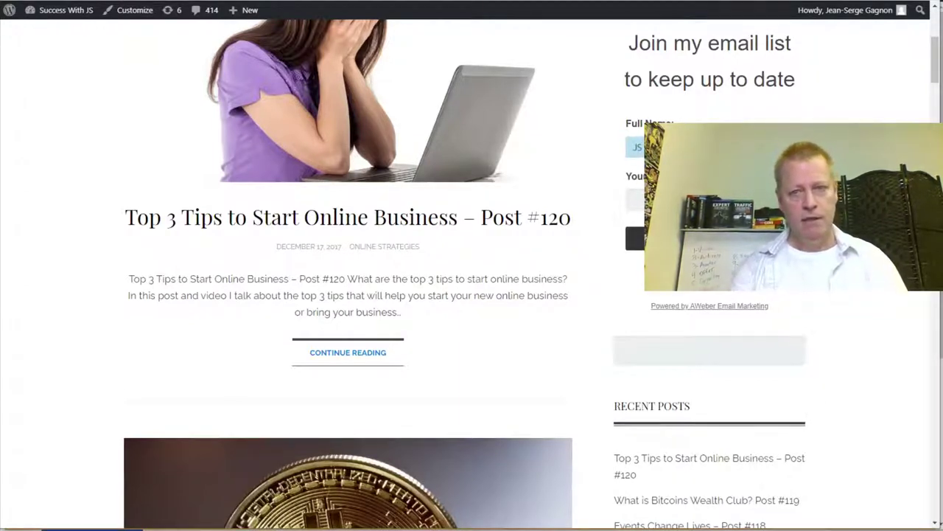
{"action": "left_click", "coordinate": [635, 200]}
{"action": "type", "text": "jst"}
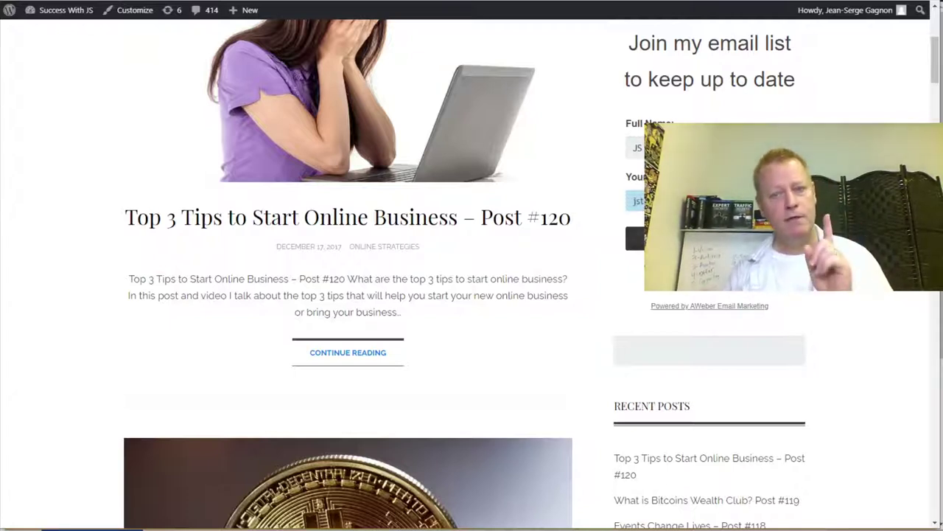
{"action": "key", "text": "Return"}
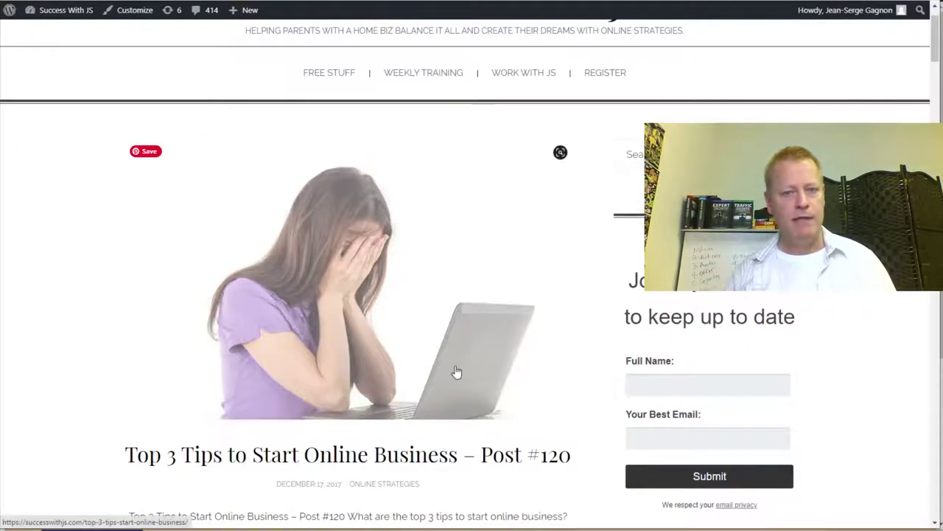
{"action": "scroll", "coordinate": [521, 339], "scroll_direction": "down", "scroll_amount": 4}
{"action": "scroll", "coordinate": [435, 361], "scroll_direction": "up", "scroll_amount": 3}
{"action": "scroll", "coordinate": [435, 360], "scroll_direction": "up", "scroll_amount": 2}
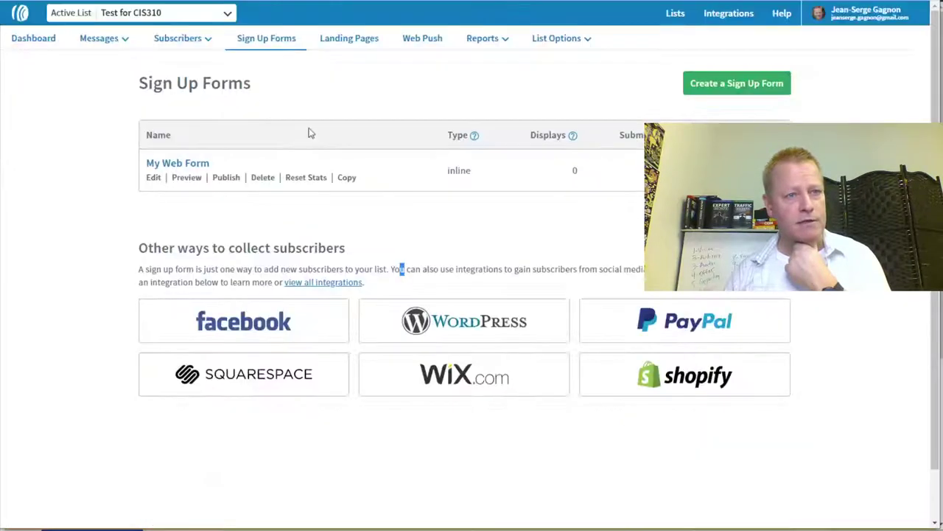
Start a new sign-up form with the purple Sale template and save its design.
{"action": "left_click", "coordinate": [727, 89]}
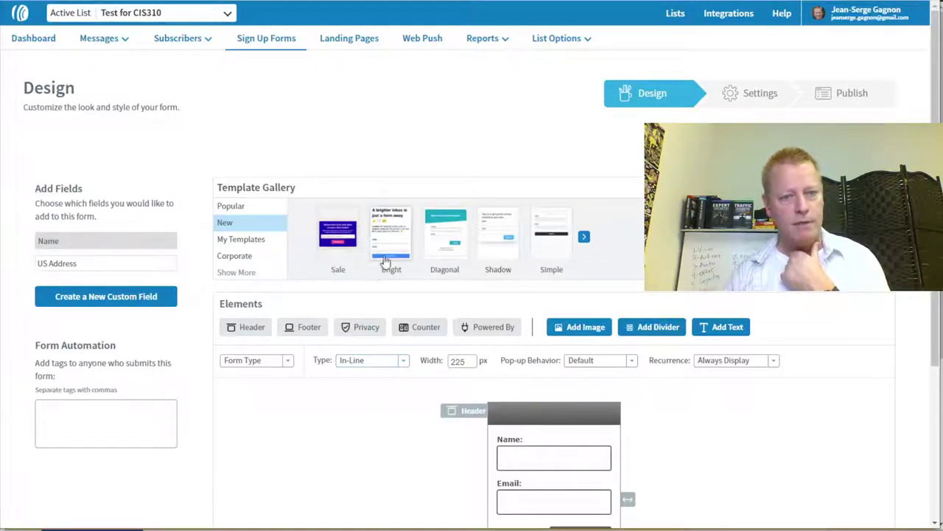
{"action": "left_click", "coordinate": [352, 242]}
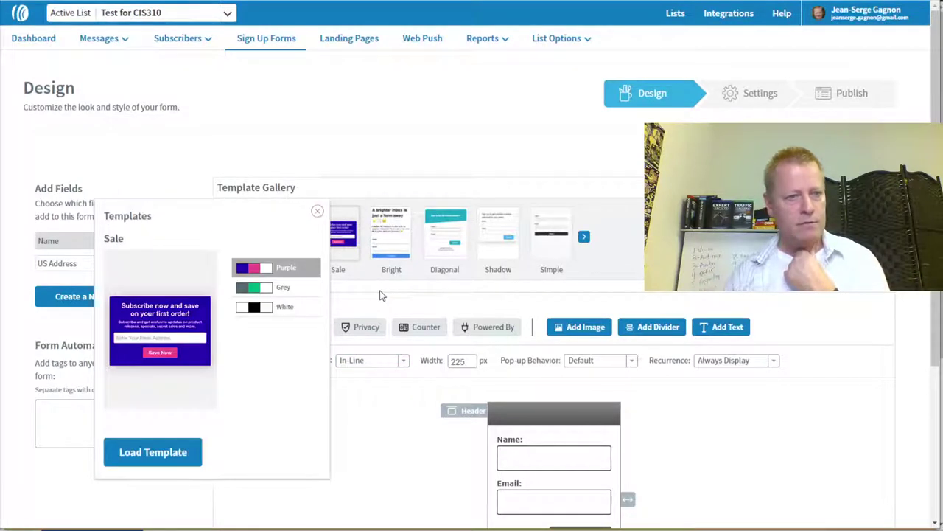
{"action": "left_click", "coordinate": [177, 454]}
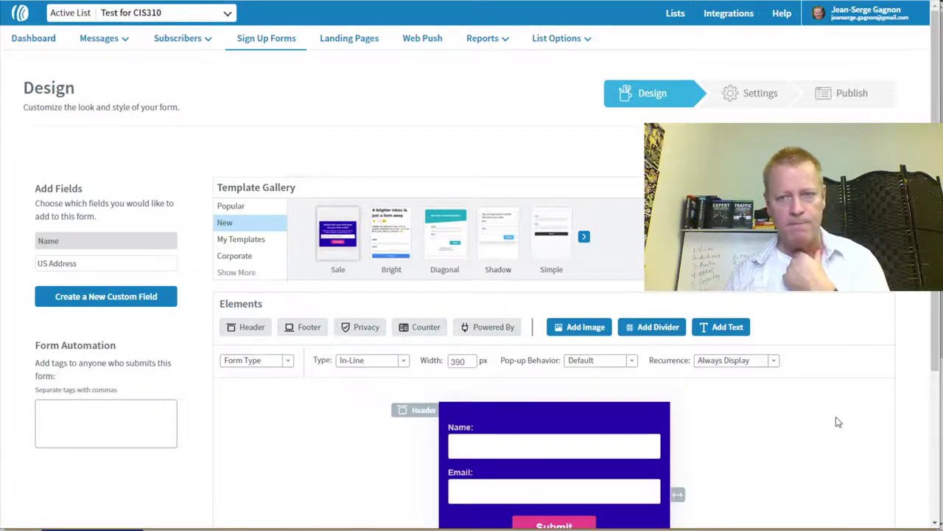
{"action": "scroll", "coordinate": [838, 420], "scroll_direction": "down", "scroll_amount": 3}
{"action": "scroll", "coordinate": [841, 419], "scroll_direction": "up", "scroll_amount": 3}
{"action": "scroll", "coordinate": [841, 419], "scroll_direction": "down", "scroll_amount": 3}
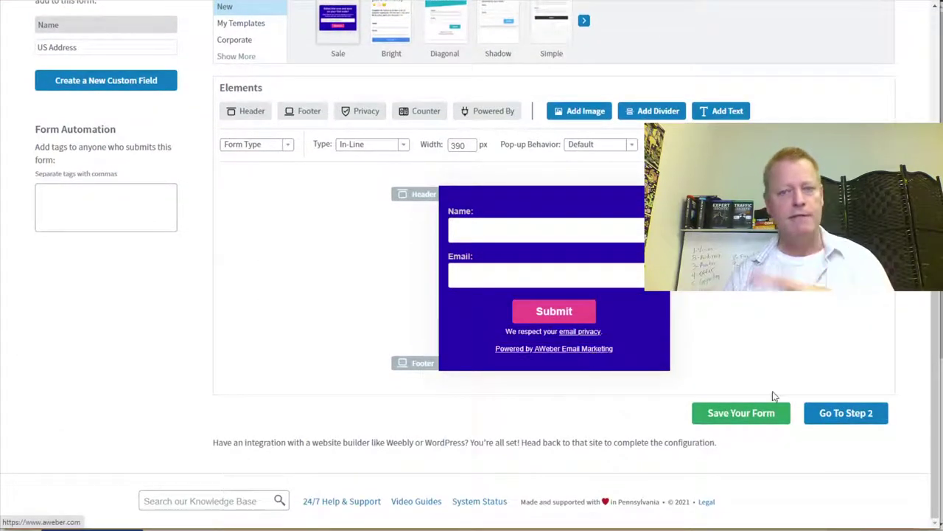
{"action": "left_click", "coordinate": [740, 413]}
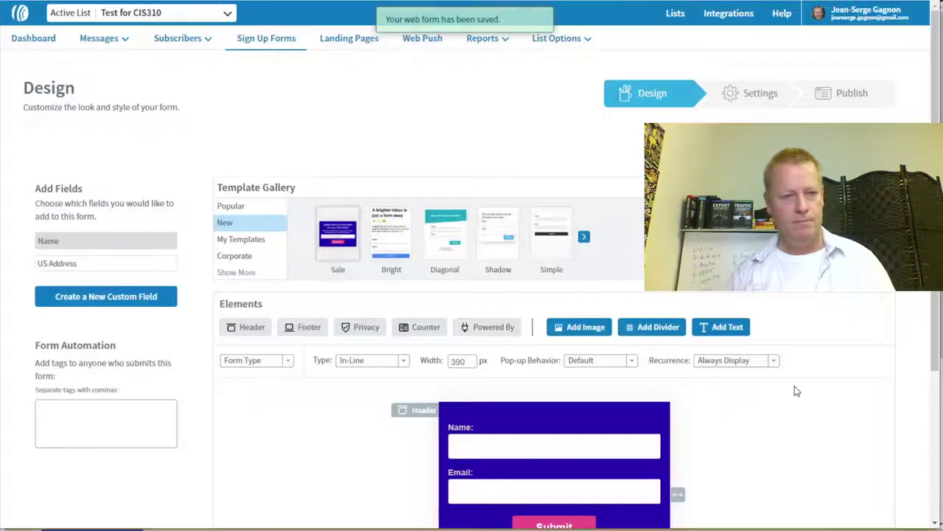
Continue to the form settings, reveal the advanced settings and save them.
{"action": "scroll", "coordinate": [793, 394], "scroll_direction": "down", "scroll_amount": 3}
{"action": "left_click", "coordinate": [811, 417]}
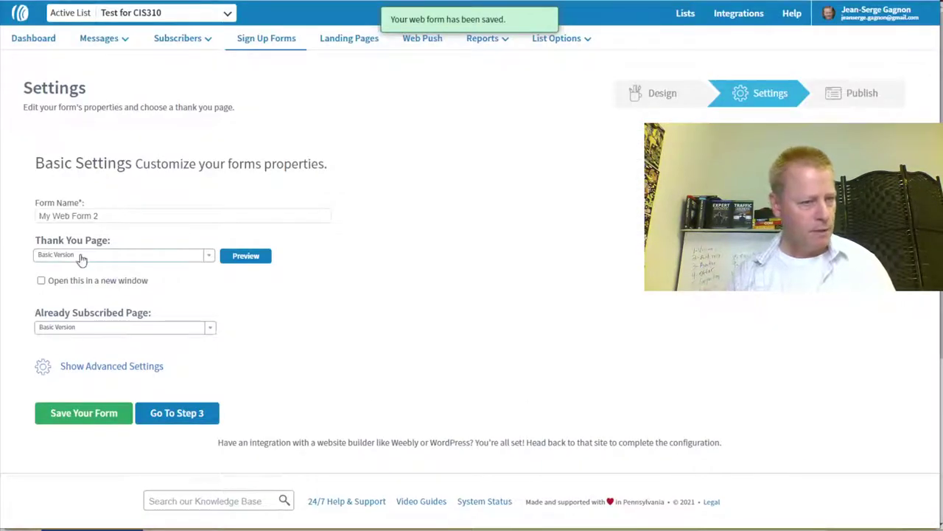
{"action": "left_click", "coordinate": [134, 372]}
{"action": "scroll", "coordinate": [376, 430], "scroll_direction": "down", "scroll_amount": 1}
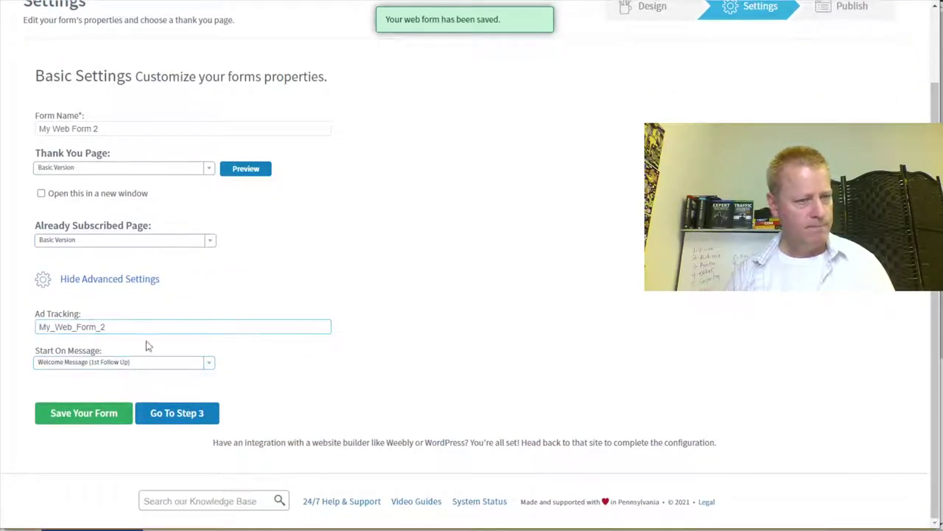
{"action": "left_click", "coordinate": [90, 412]}
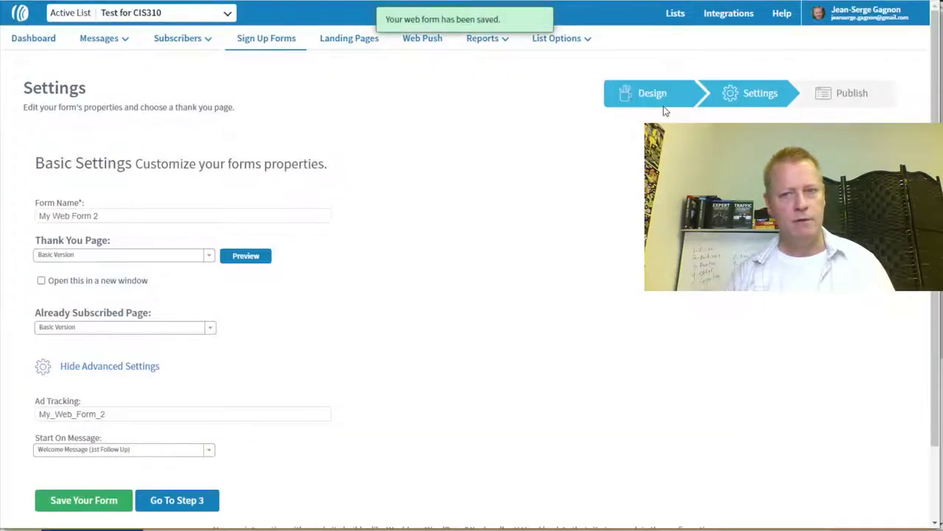
Return to the design step, keep Pop-up Behavior at Default, and advance to Publish.
{"action": "left_click", "coordinate": [662, 100]}
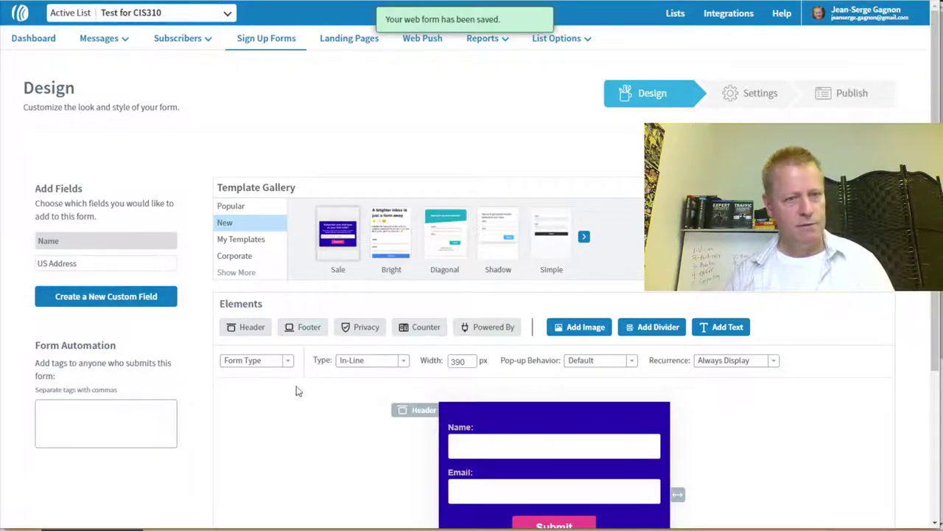
{"action": "scroll", "coordinate": [354, 425], "scroll_direction": "down", "scroll_amount": 3}
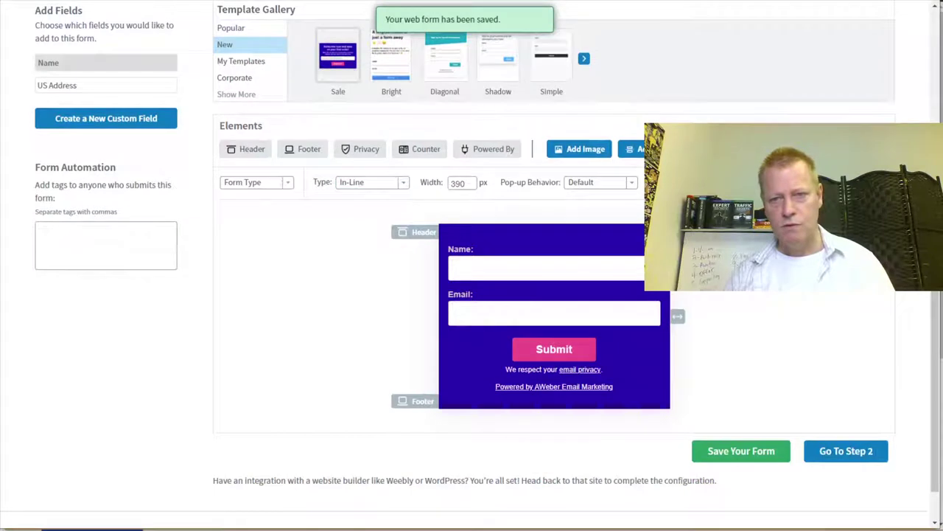
{"action": "scroll", "coordinate": [757, 340], "scroll_direction": "down", "scroll_amount": 1}
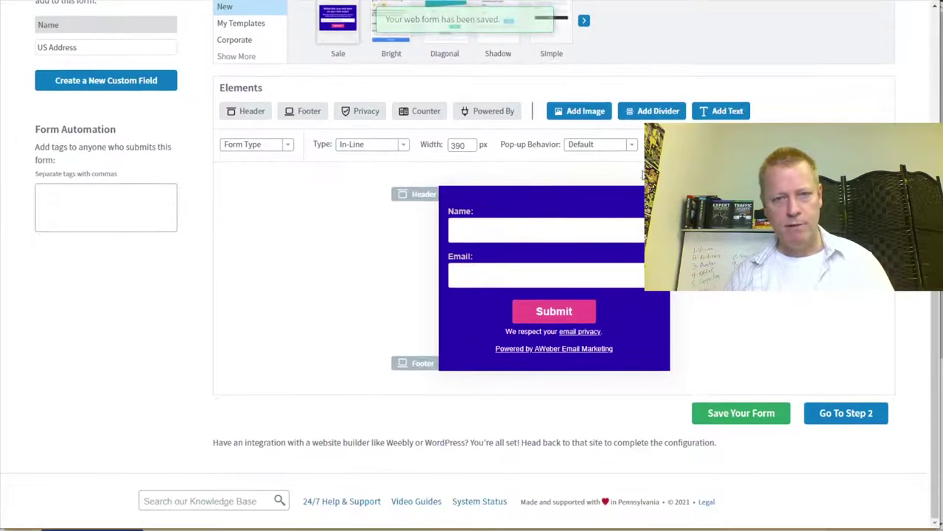
{"action": "left_click", "coordinate": [636, 145]}
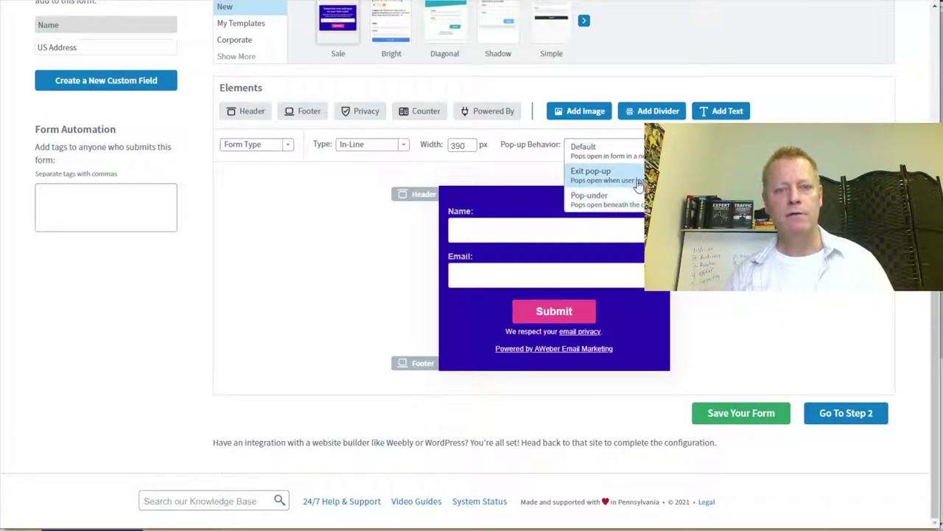
{"action": "left_click", "coordinate": [310, 276]}
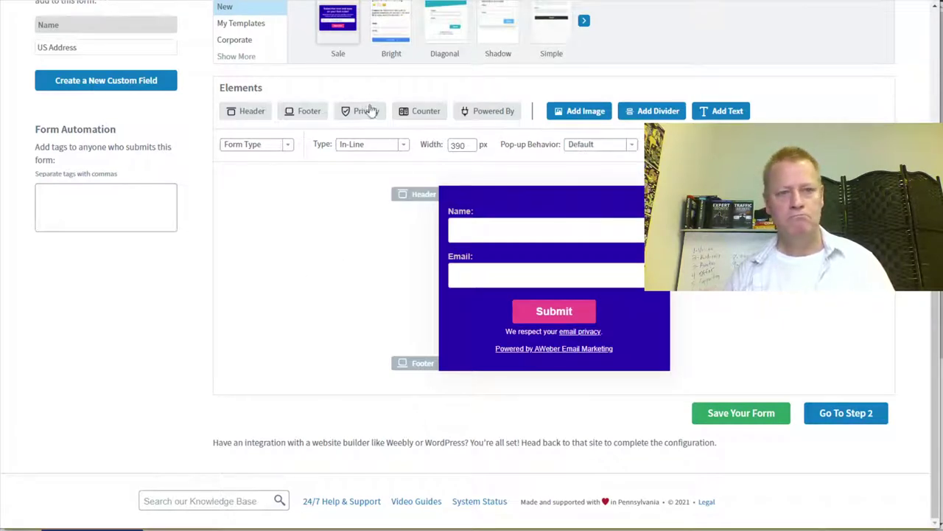
{"action": "scroll", "coordinate": [473, 150], "scroll_direction": "up", "scroll_amount": 4}
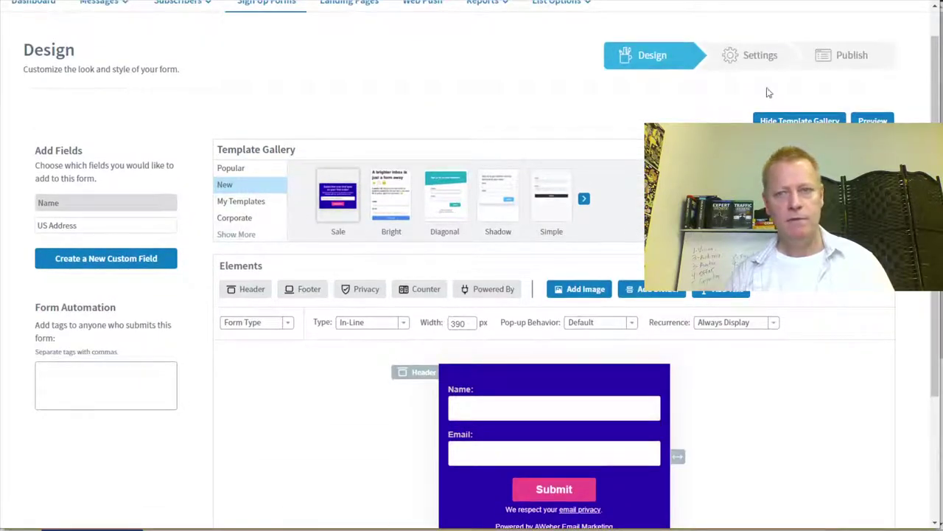
{"action": "left_click", "coordinate": [837, 66]}
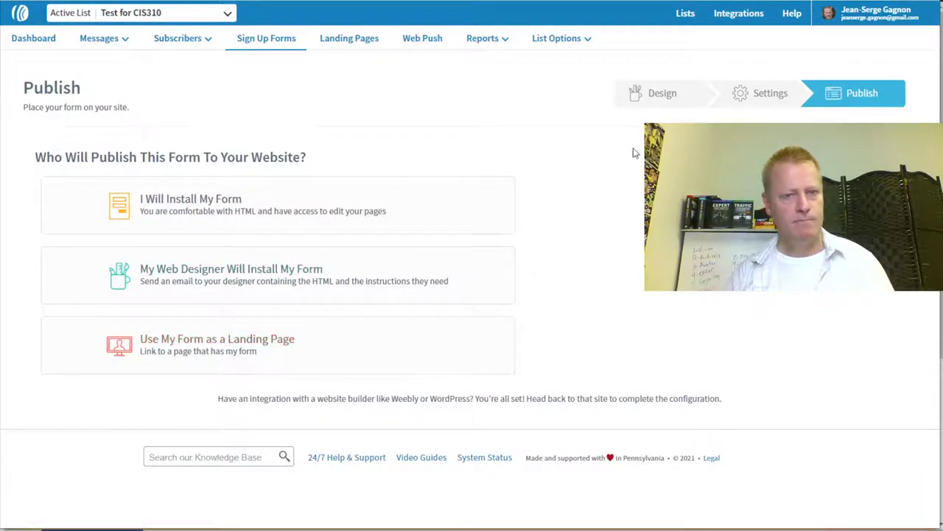
Create a new landing page from the Event Registration template.
{"action": "left_click", "coordinate": [360, 42]}
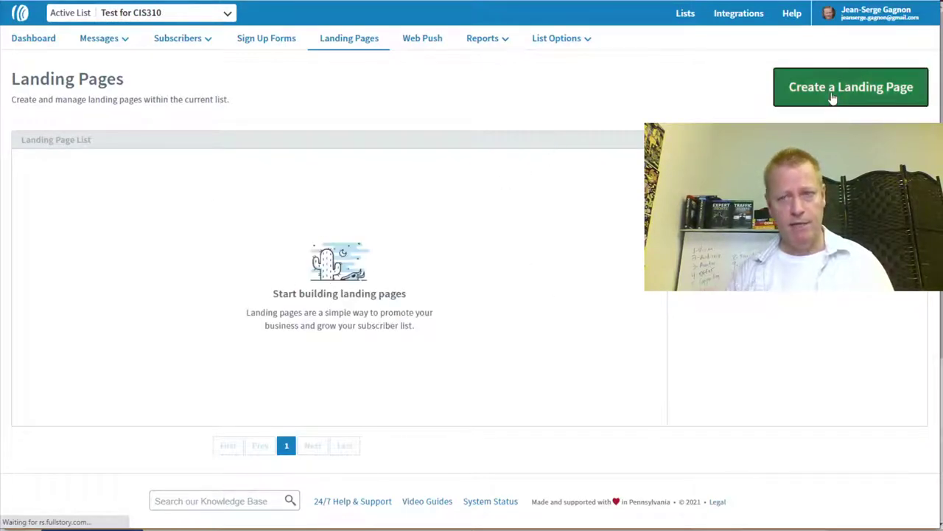
{"action": "left_click", "coordinate": [862, 96]}
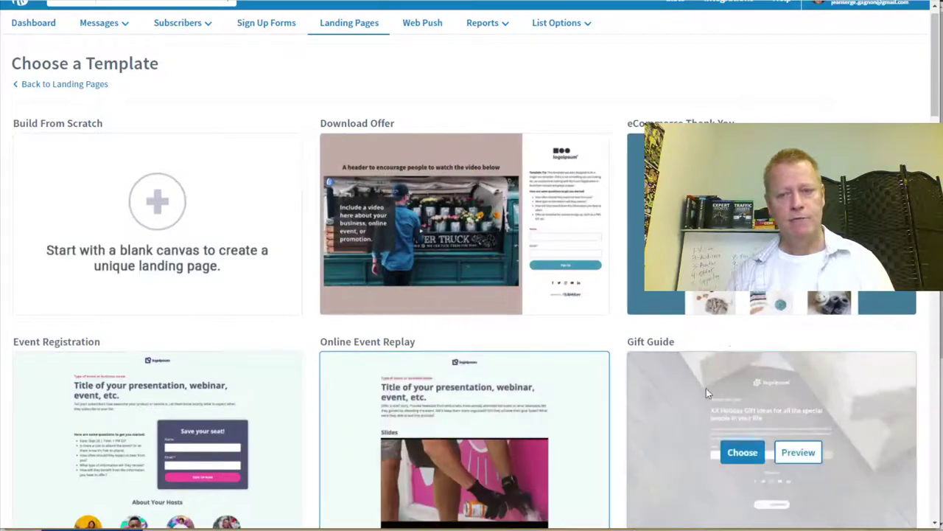
{"action": "scroll", "coordinate": [704, 393], "scroll_direction": "down", "scroll_amount": 1}
{"action": "left_click", "coordinate": [129, 386]}
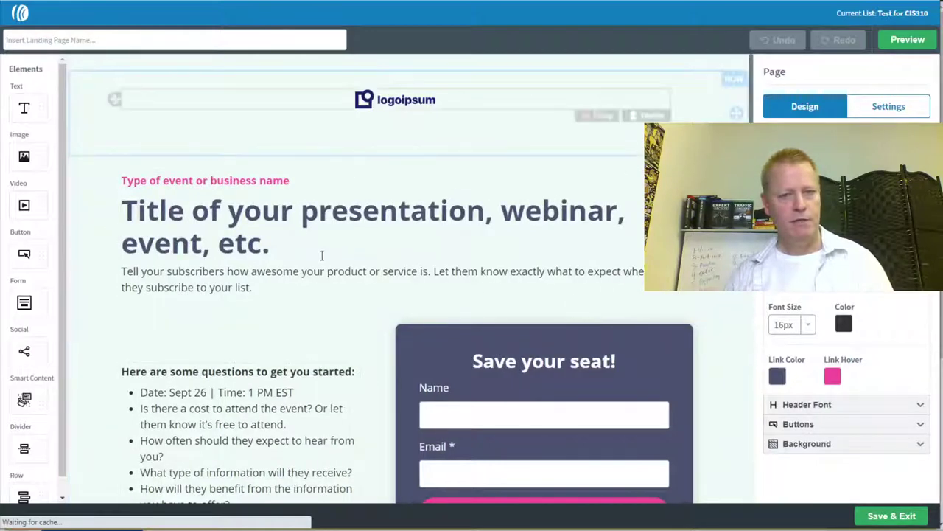
Save and exit the landing page, publish it, and copy its public URL.
{"action": "scroll", "coordinate": [322, 255], "scroll_direction": "down", "scroll_amount": 3}
{"action": "left_click", "coordinate": [514, 230]}
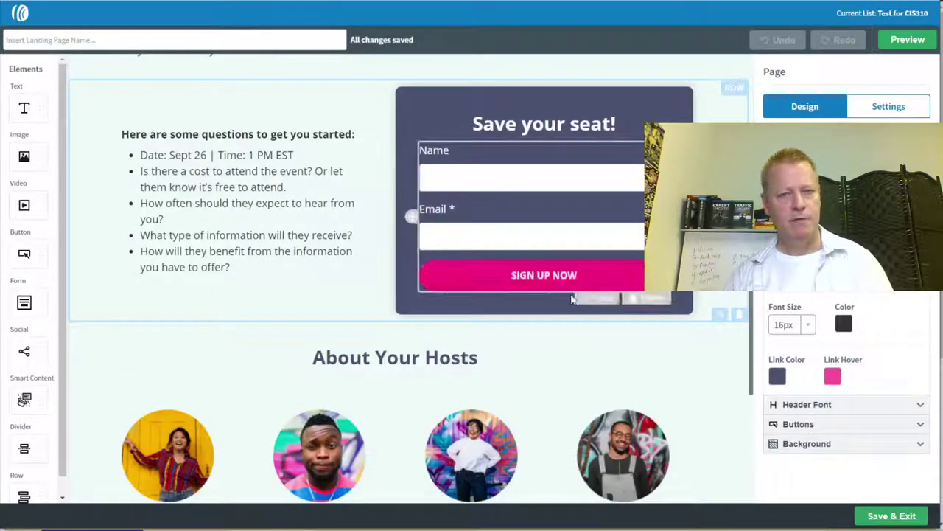
{"action": "scroll", "coordinate": [388, 346], "scroll_direction": "down", "scroll_amount": 3}
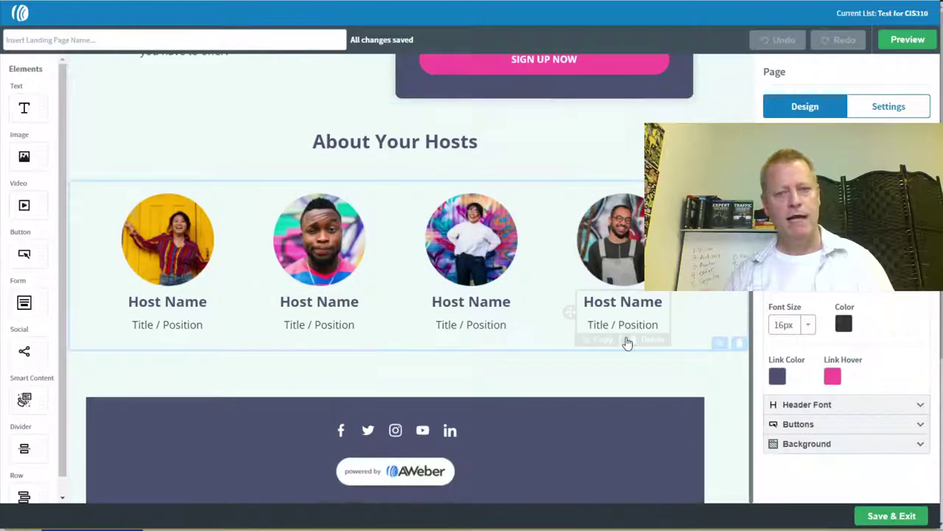
{"action": "scroll", "coordinate": [605, 324], "scroll_direction": "up", "scroll_amount": 5}
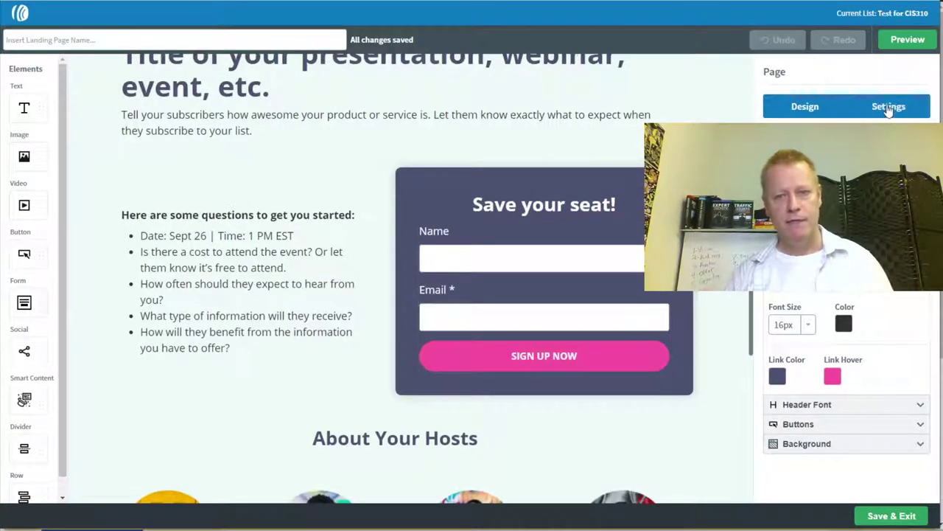
{"action": "left_click", "coordinate": [895, 517]}
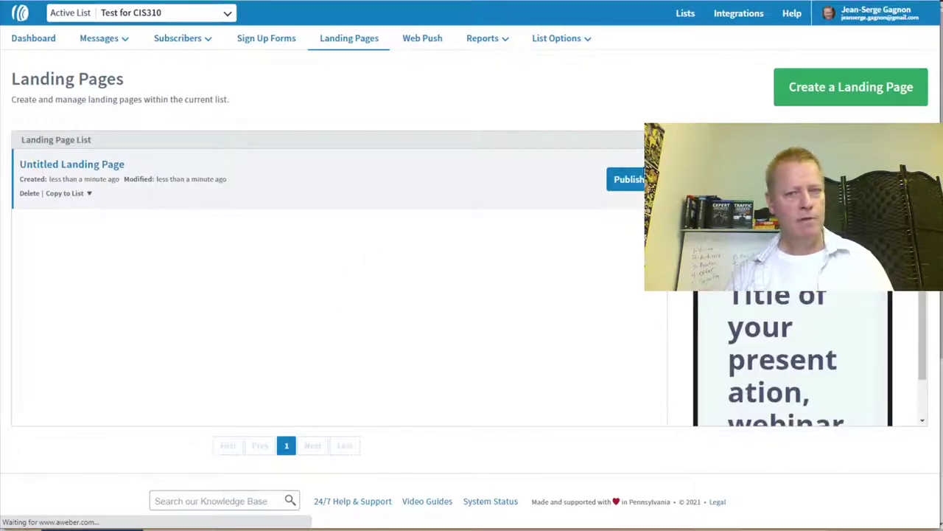
{"action": "left_click", "coordinate": [632, 180]}
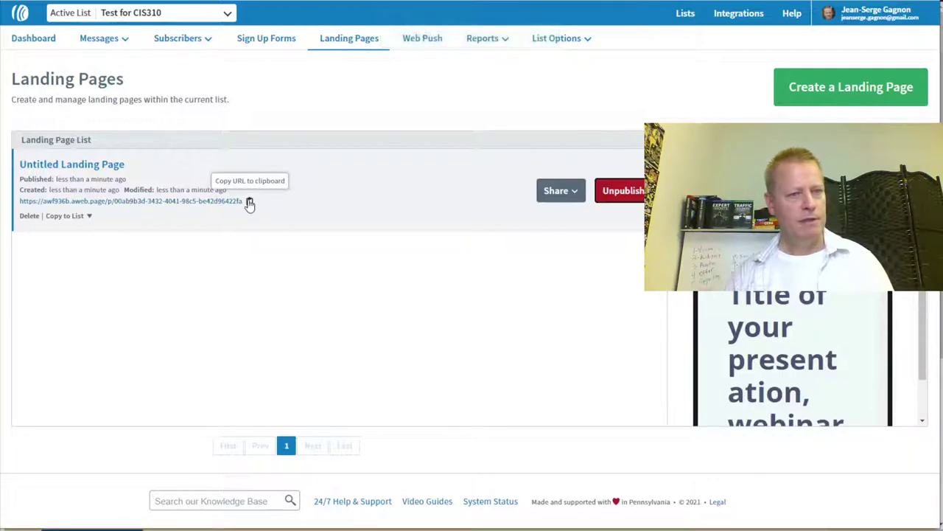
{"action": "left_click", "coordinate": [249, 201]}
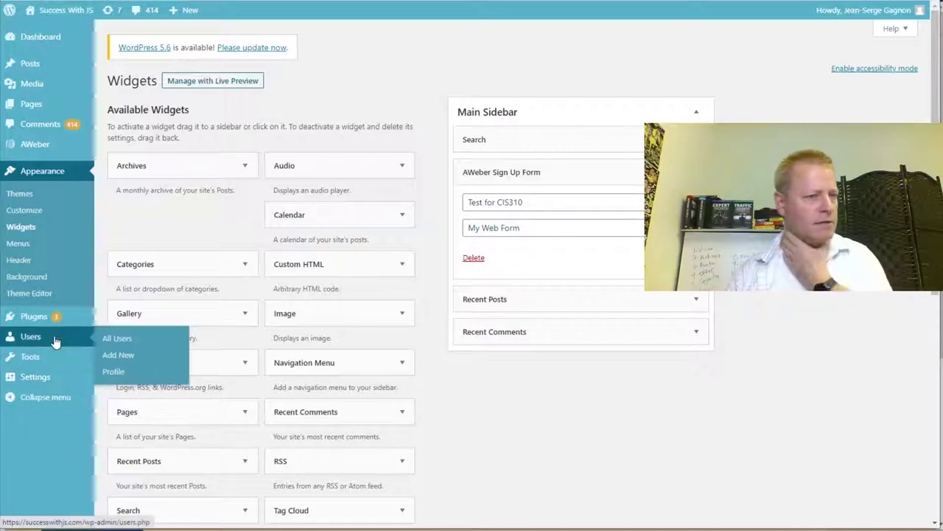
Leave the WordPress Widgets page through the admin menu and open a new Chrome tab.
{"action": "mouse_move", "coordinate": [63, 385]}
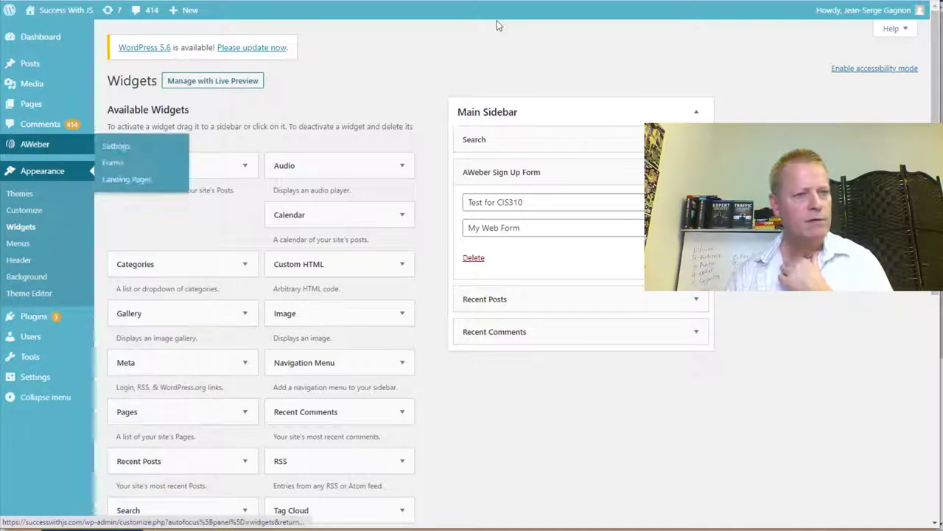
{"action": "left_click", "coordinate": [40, 144]}
{"action": "key", "text": "ctrl+t"}
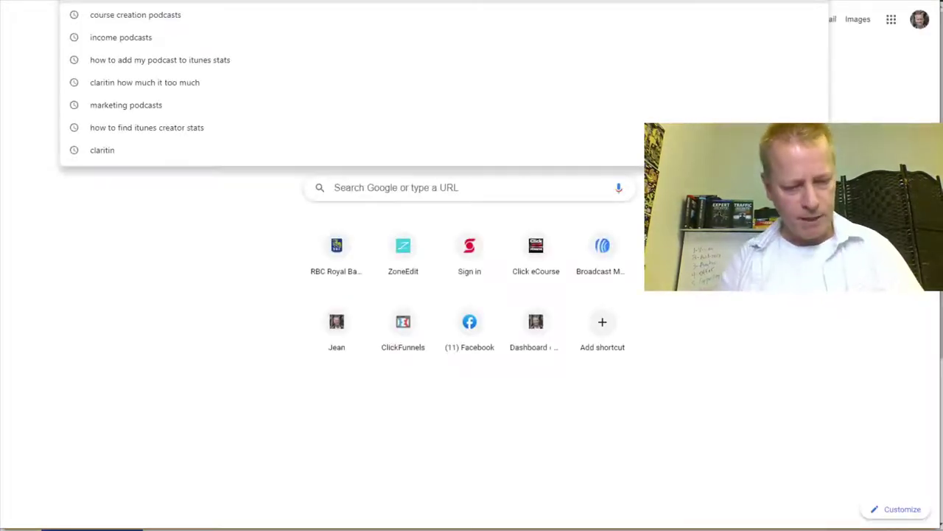
Search Google for 'aweber popup in wordpress'.
{"action": "type", "text": "aweber"}
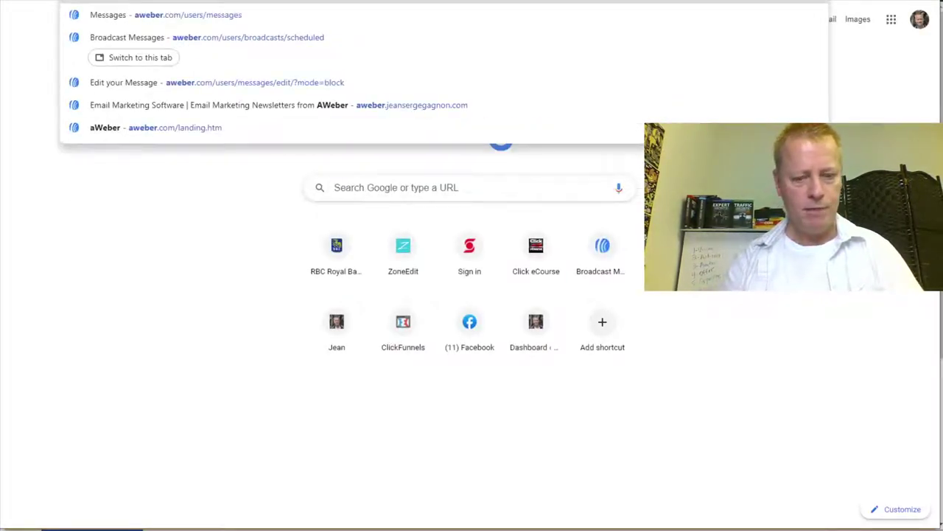
{"action": "key", "text": "Tab"}
{"action": "type", "text": "pop"}
{"action": "key", "text": "BackSpace"}
{"action": "key", "text": "BackSpace"}
{"action": "key", "text": "BackSpace"}
{"action": "key", "text": "BackSpace"}
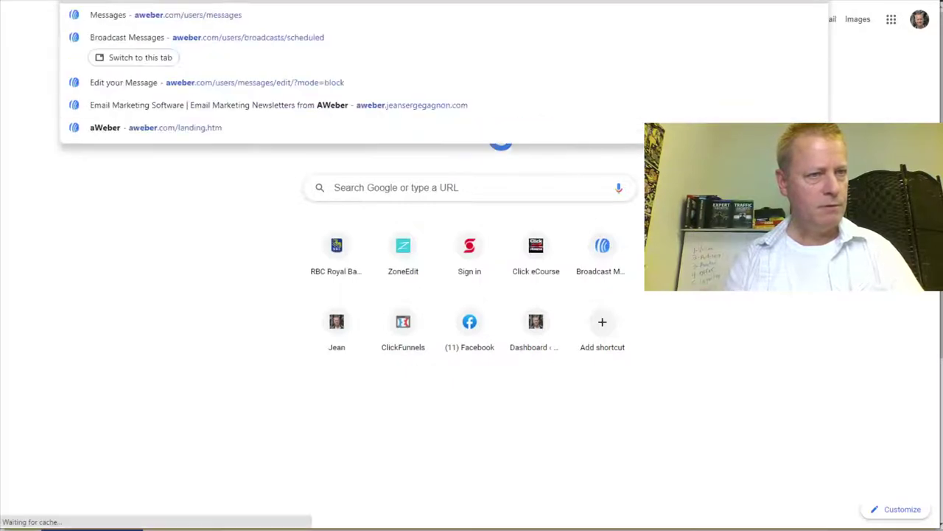
{"action": "key", "text": "Tab"}
{"action": "type", "text": "p"}
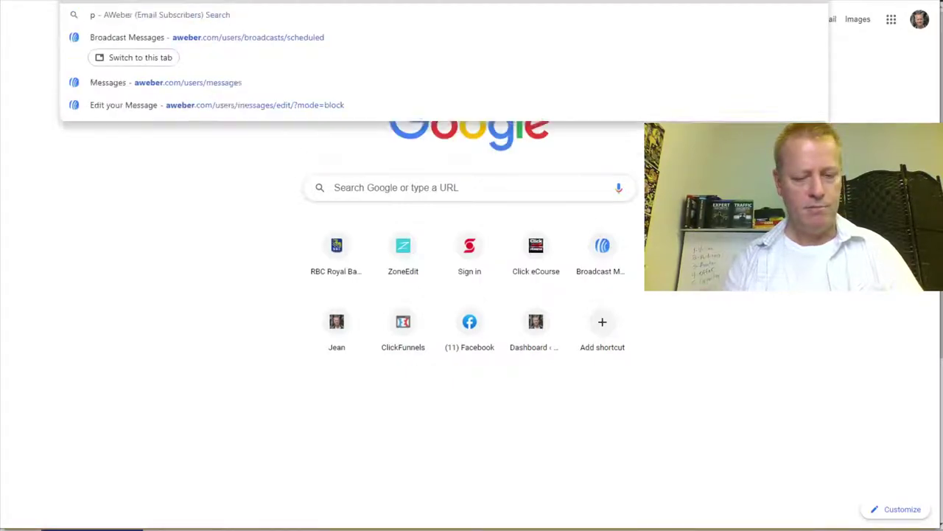
{"action": "type", "text": "opup in workdpress"}
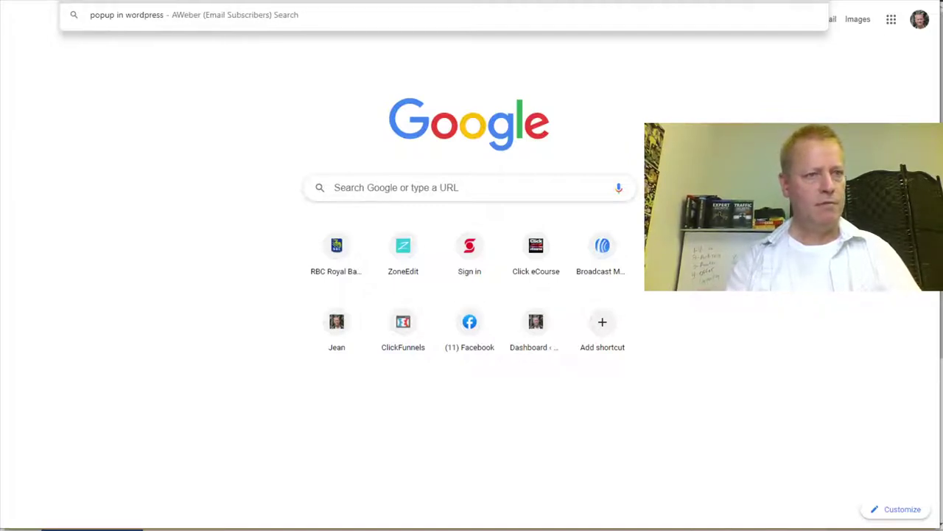
{"action": "key", "text": "Return"}
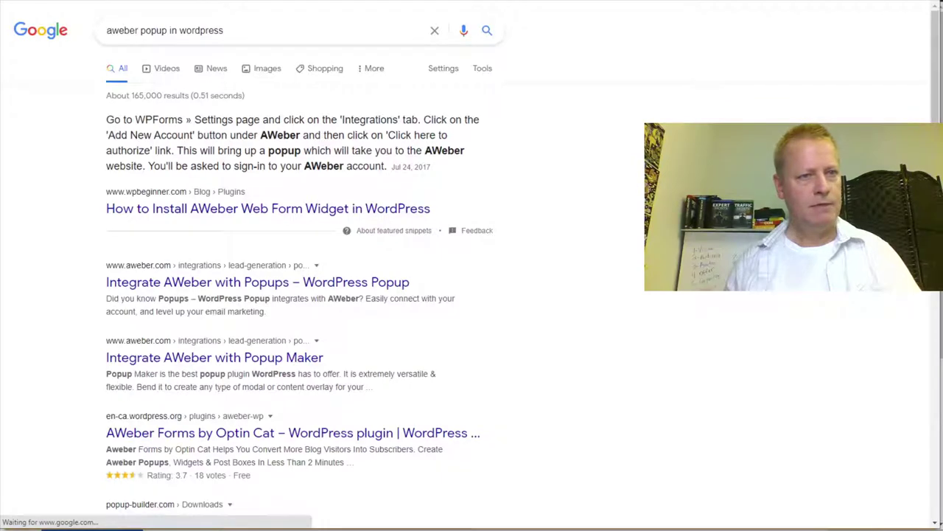
Scroll through the results reviewing popup plugins like Popup Maker, Optin Cat and ConvertPlug.
{"action": "scroll", "coordinate": [503, 179], "scroll_direction": "down", "scroll_amount": 1}
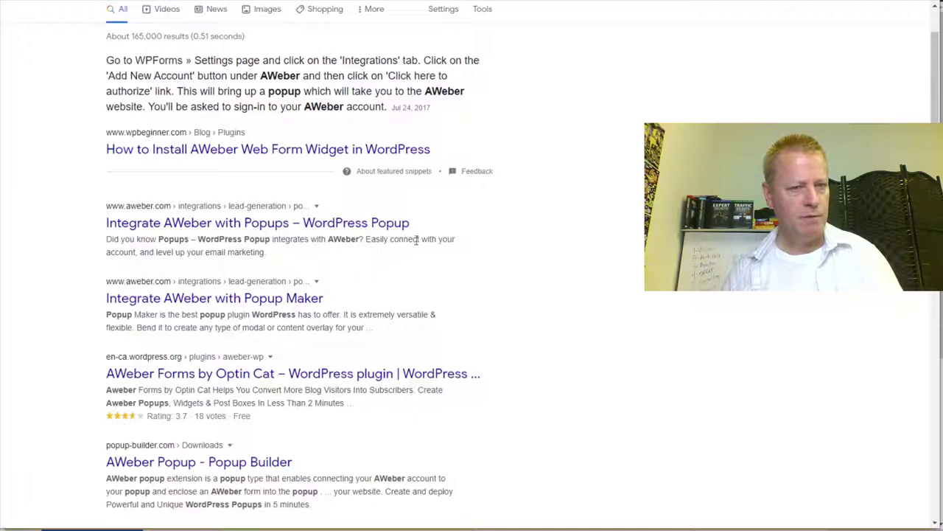
{"action": "scroll", "coordinate": [371, 317], "scroll_direction": "down", "scroll_amount": 2}
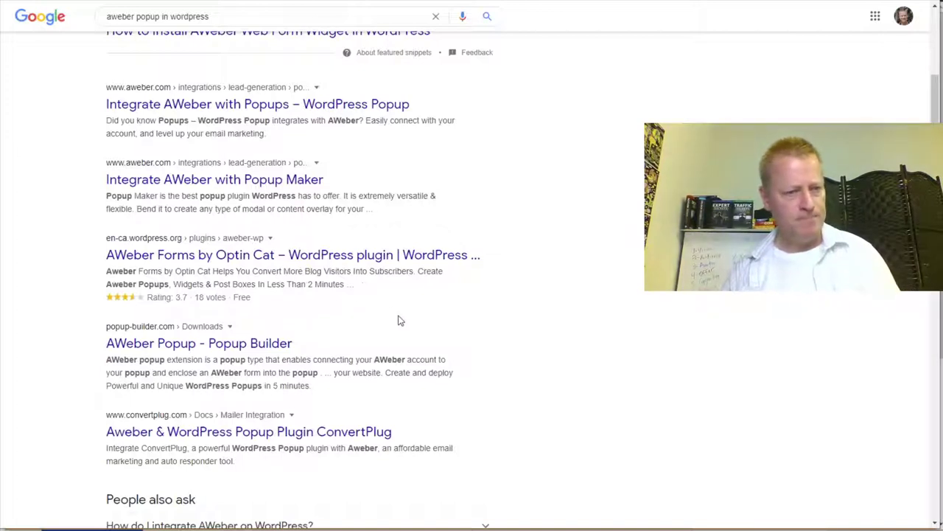
{"action": "scroll", "coordinate": [398, 317], "scroll_direction": "down", "scroll_amount": 2}
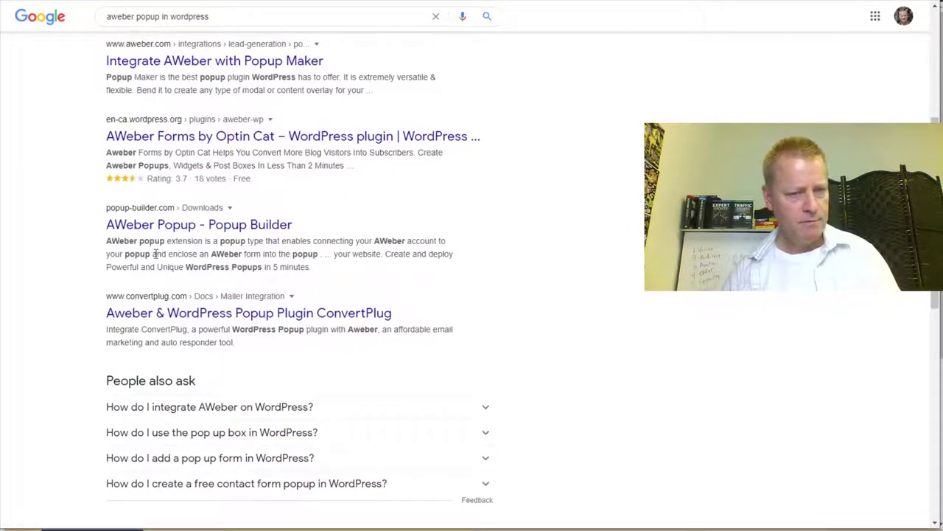
{"action": "scroll", "coordinate": [297, 269], "scroll_direction": "down", "scroll_amount": 1}
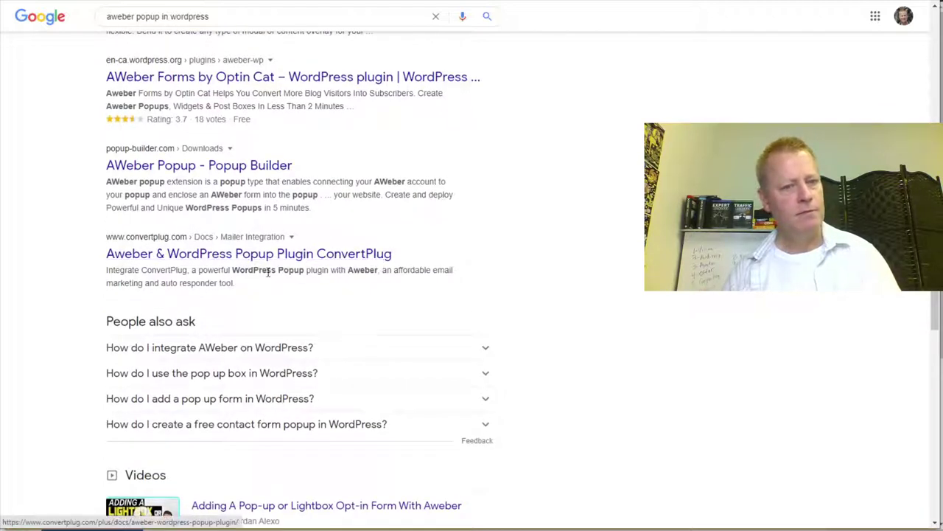
{"action": "scroll", "coordinate": [349, 276], "scroll_direction": "down", "scroll_amount": 4}
{"action": "scroll", "coordinate": [432, 304], "scroll_direction": "down", "scroll_amount": 4}
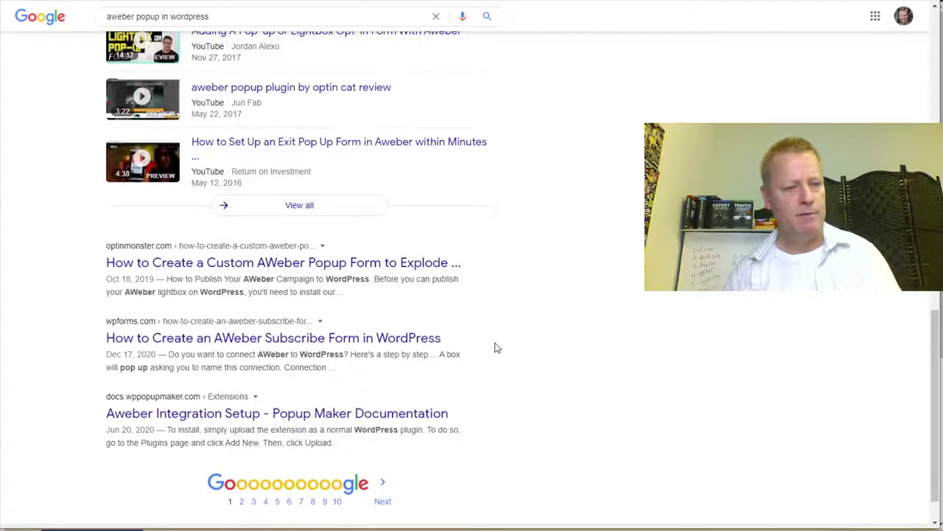
{"action": "scroll", "coordinate": [494, 351], "scroll_direction": "up", "scroll_amount": 10}
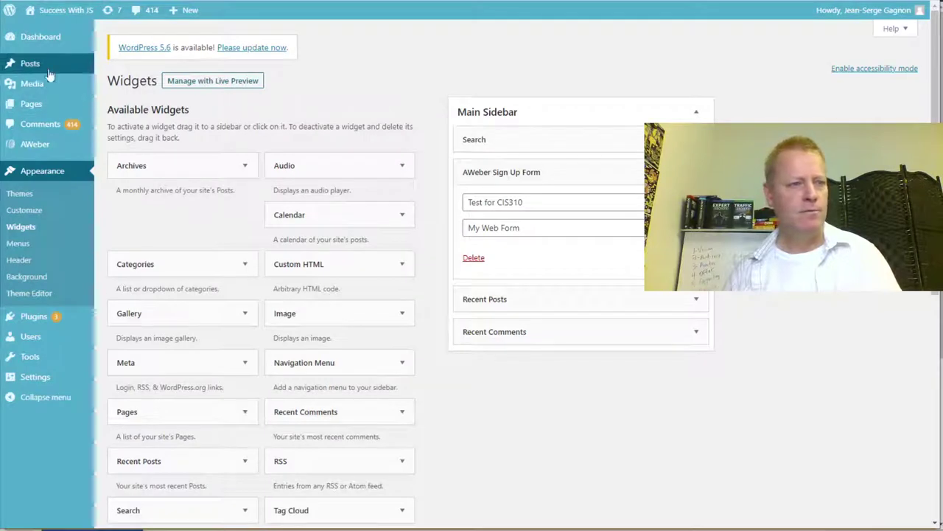
Leave the Widgets page without saving, go to Plugins and open Add New.
{"action": "left_click", "coordinate": [35, 317]}
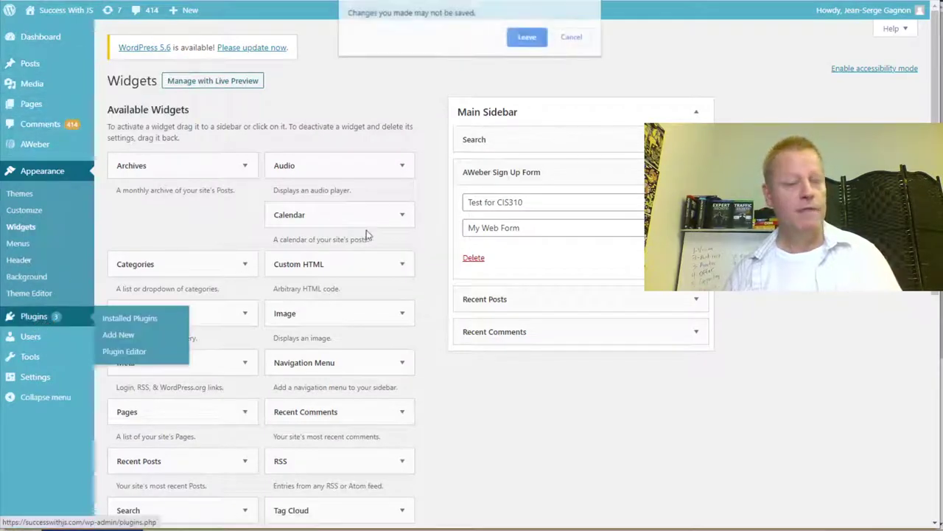
{"action": "left_click", "coordinate": [528, 38]}
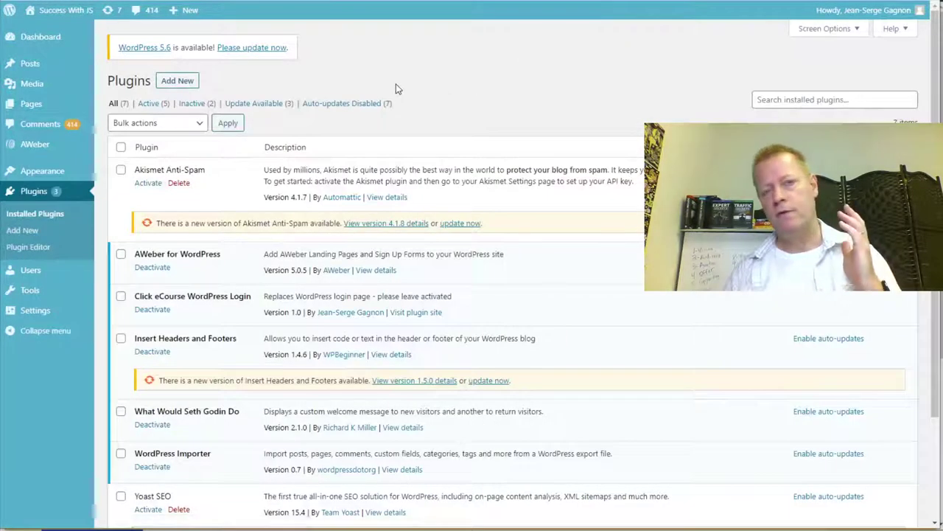
{"action": "left_click", "coordinate": [186, 81]}
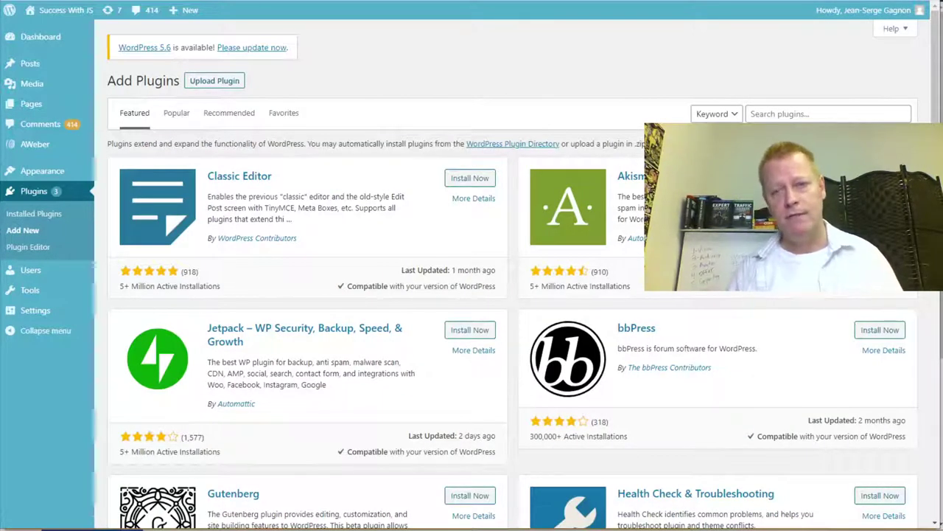
Search plugins for 'aweber popup' and review results like Popup Builder, Popup Maker and Hustle.
{"action": "left_click", "coordinate": [836, 111]}
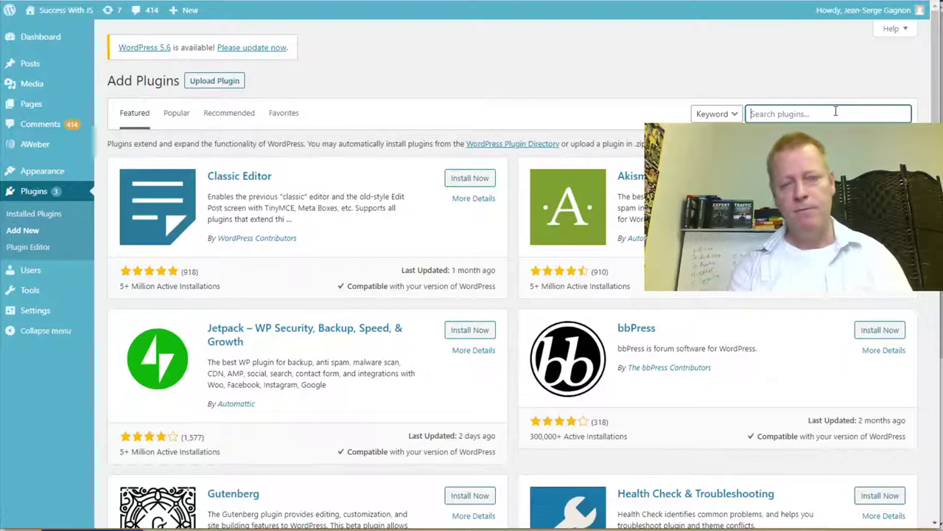
{"action": "type", "text": "aweber popup"}
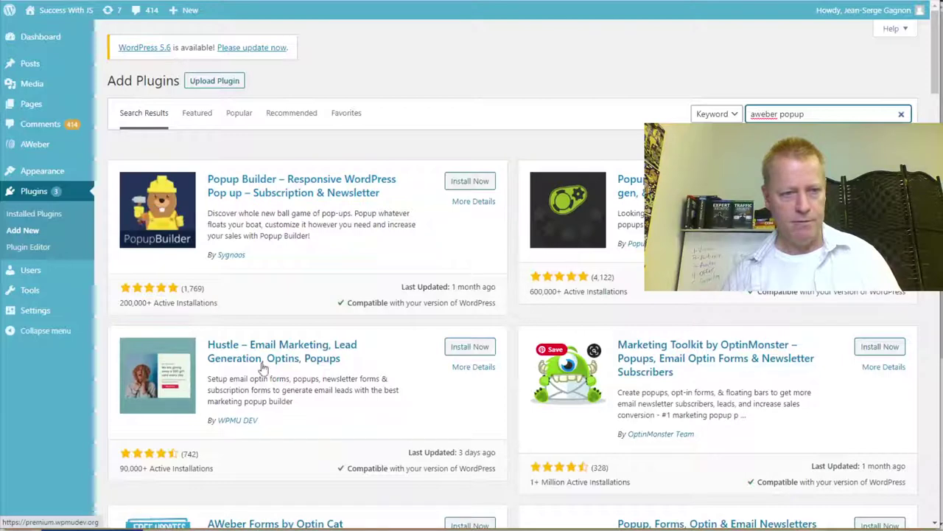
{"action": "scroll", "coordinate": [737, 377], "scroll_direction": "down", "scroll_amount": 3}
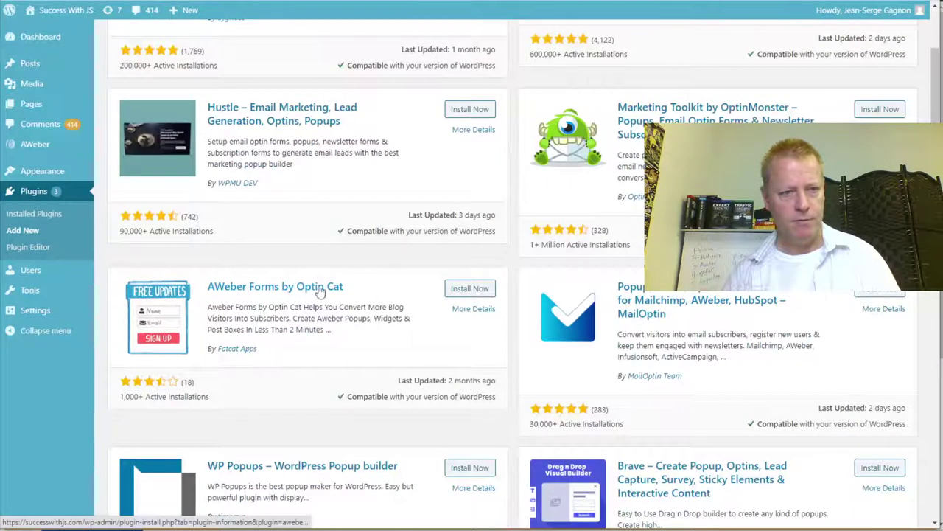
{"action": "scroll", "coordinate": [337, 407], "scroll_direction": "down", "scroll_amount": 2}
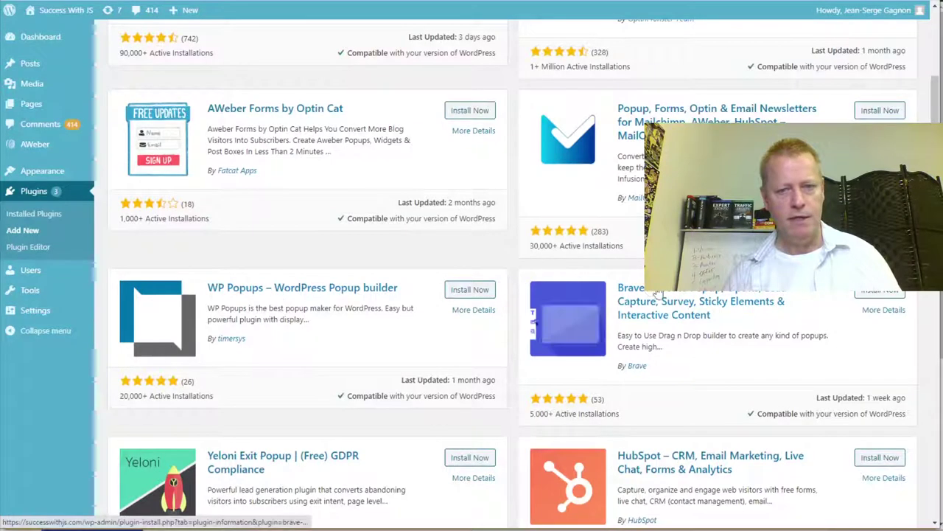
{"action": "scroll", "coordinate": [764, 389], "scroll_direction": "down", "scroll_amount": 2}
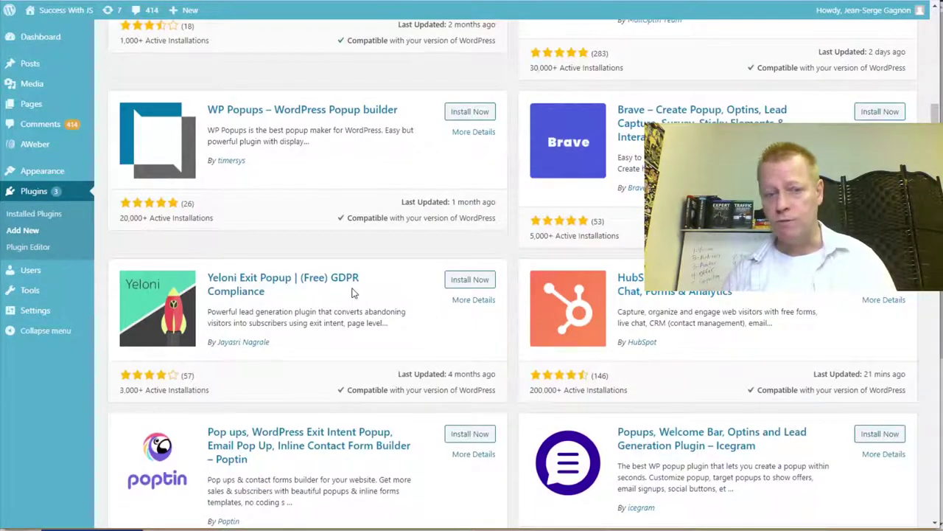
{"action": "scroll", "coordinate": [351, 292], "scroll_direction": "down", "scroll_amount": 1}
{"action": "scroll", "coordinate": [352, 292], "scroll_direction": "up", "scroll_amount": 7}
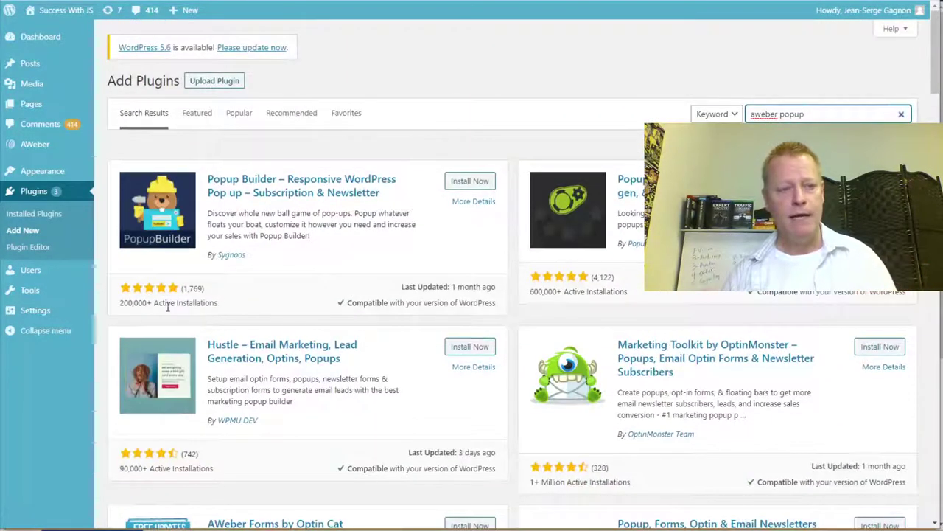
{"action": "left_click_drag", "start_coordinate": [173, 303], "coordinate": [122, 286]}
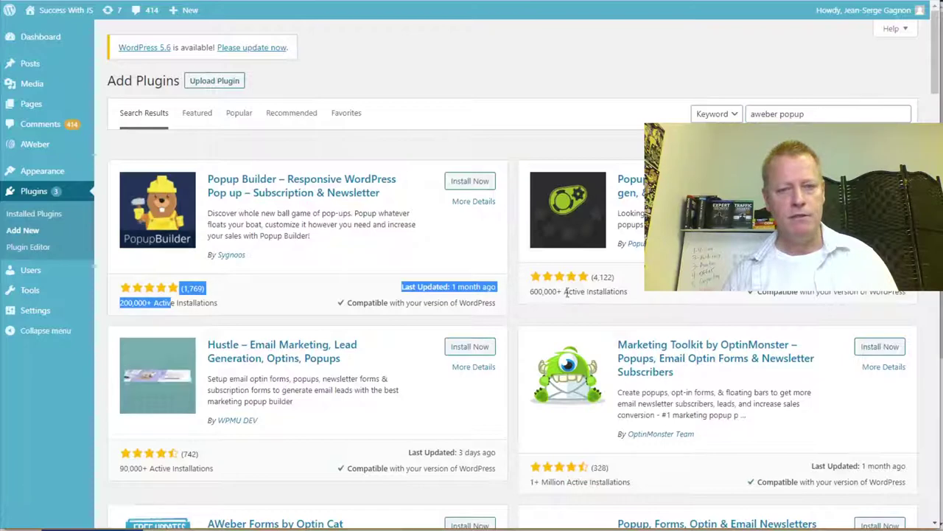
{"action": "scroll", "coordinate": [565, 378], "scroll_direction": "down", "scroll_amount": 3}
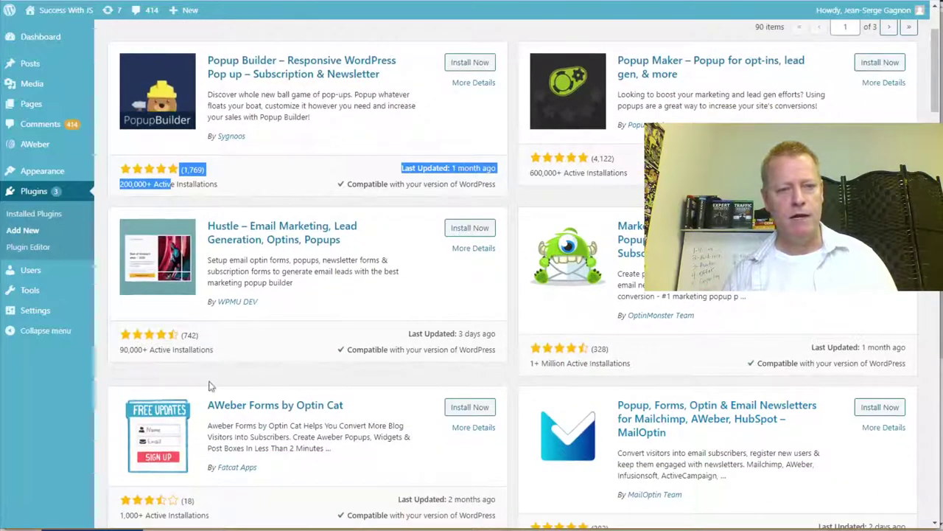
{"action": "scroll", "coordinate": [530, 472], "scroll_direction": "down", "scroll_amount": 2}
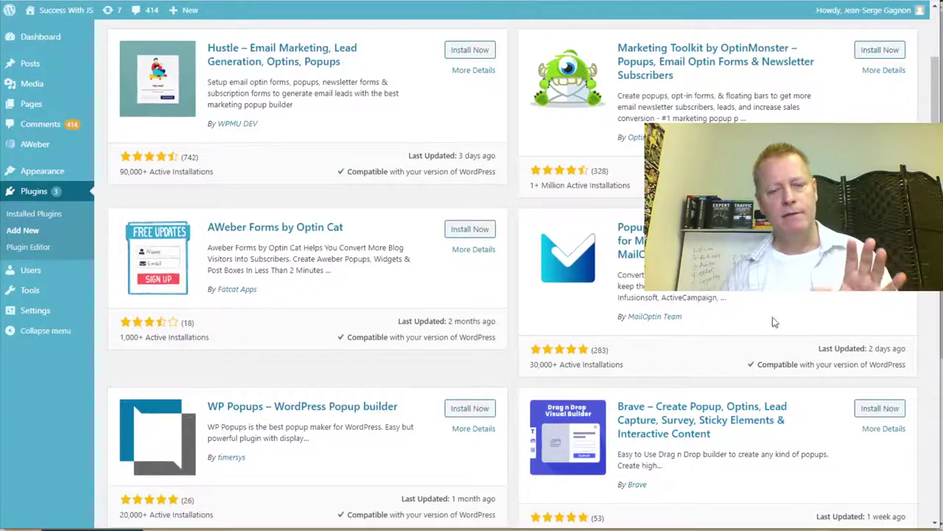
{"action": "scroll", "coordinate": [773, 321], "scroll_direction": "down", "scroll_amount": 3}
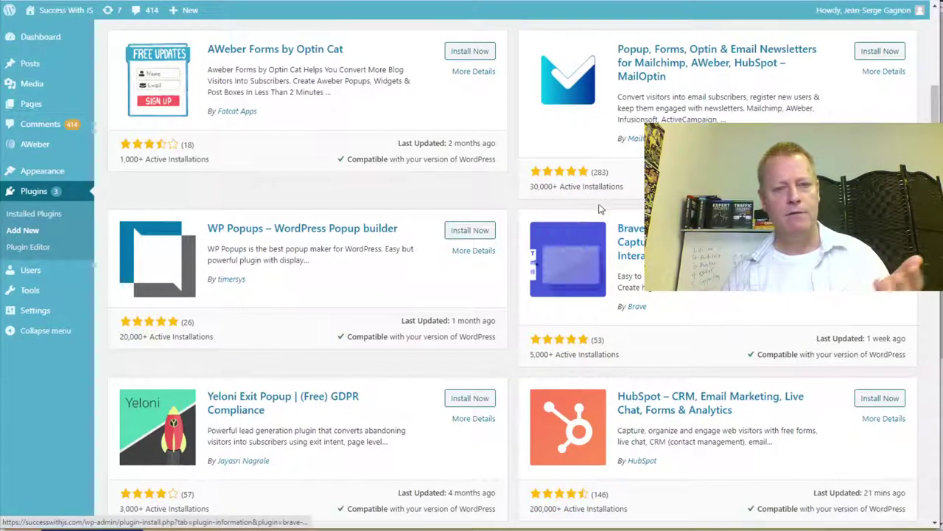
{"action": "scroll", "coordinate": [502, 362], "scroll_direction": "up", "scroll_amount": 2}
{"action": "scroll", "coordinate": [505, 360], "scroll_direction": "up", "scroll_amount": 5}
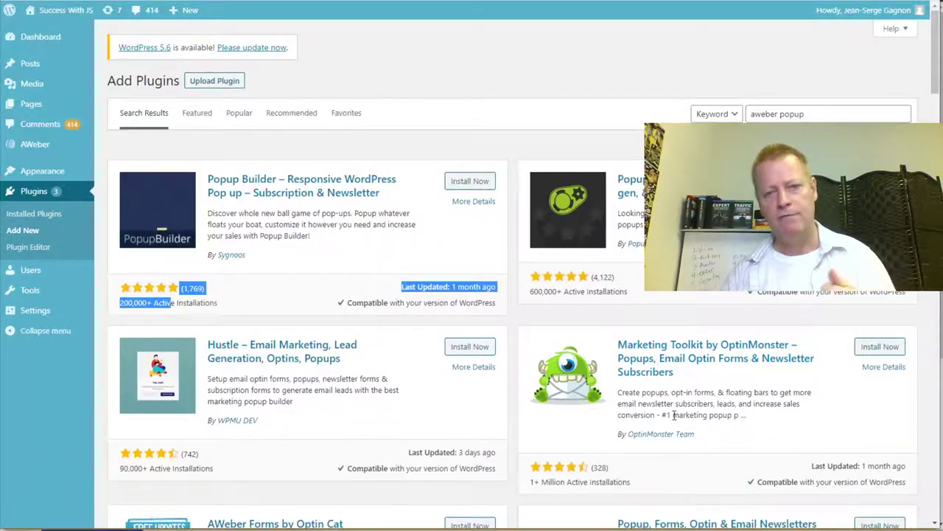
{"action": "scroll", "coordinate": [589, 472], "scroll_direction": "down", "scroll_amount": 1}
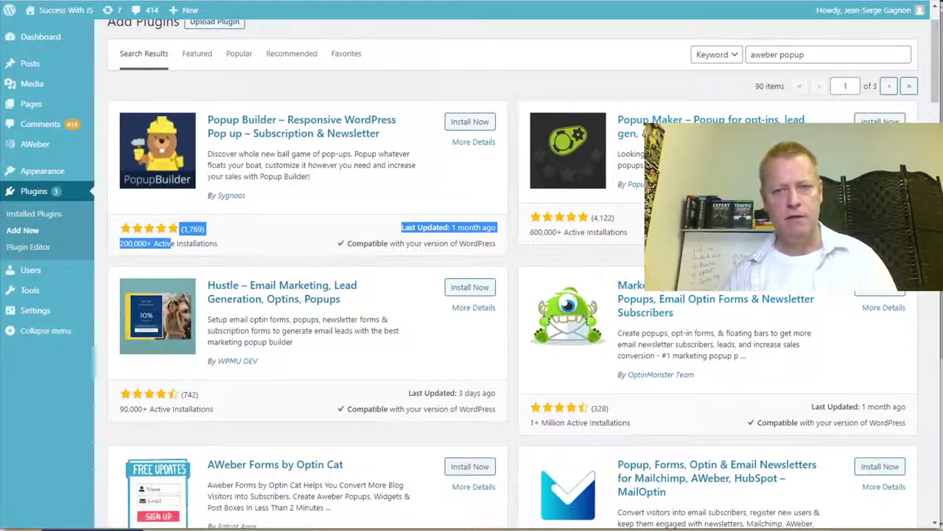
Install and activate Popup Maker, then start the first popup from its welcome screen.
{"action": "left_click", "coordinate": [879, 121]}
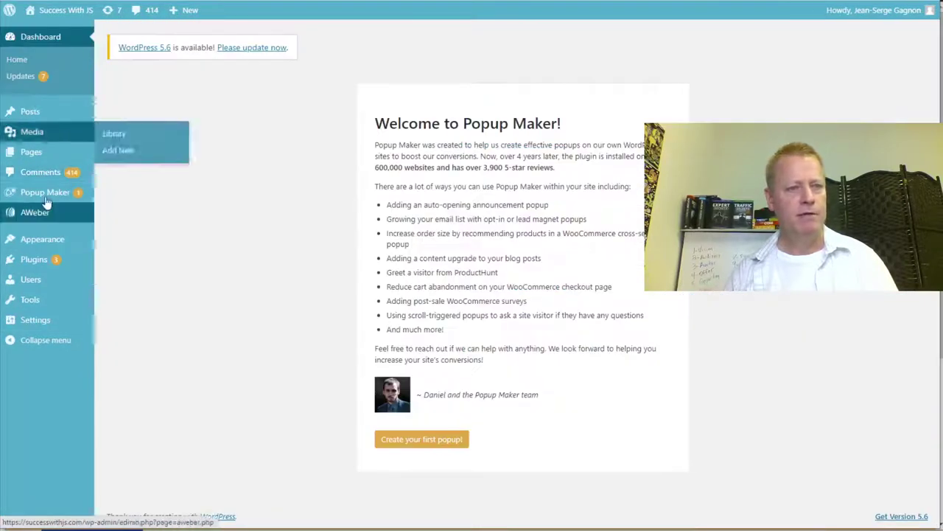
{"action": "mouse_move", "coordinate": [46, 199]}
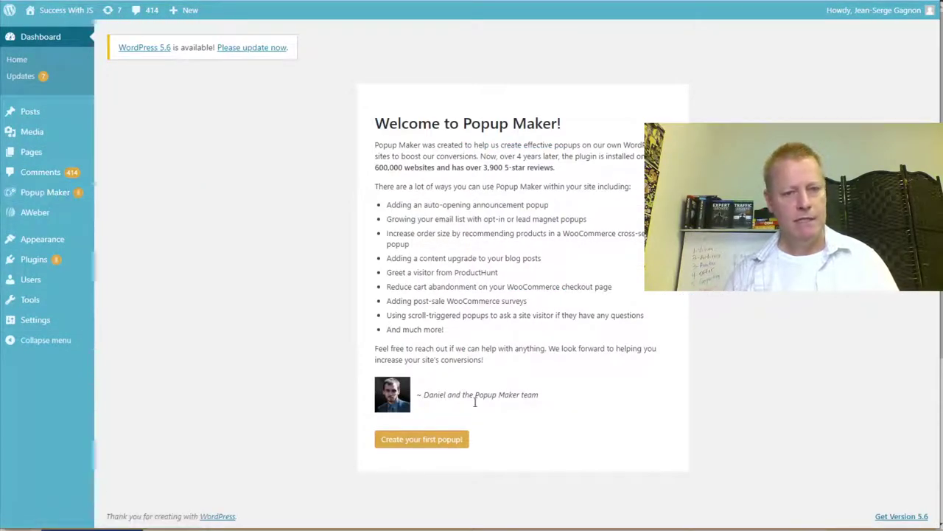
{"action": "left_click", "coordinate": [423, 440]}
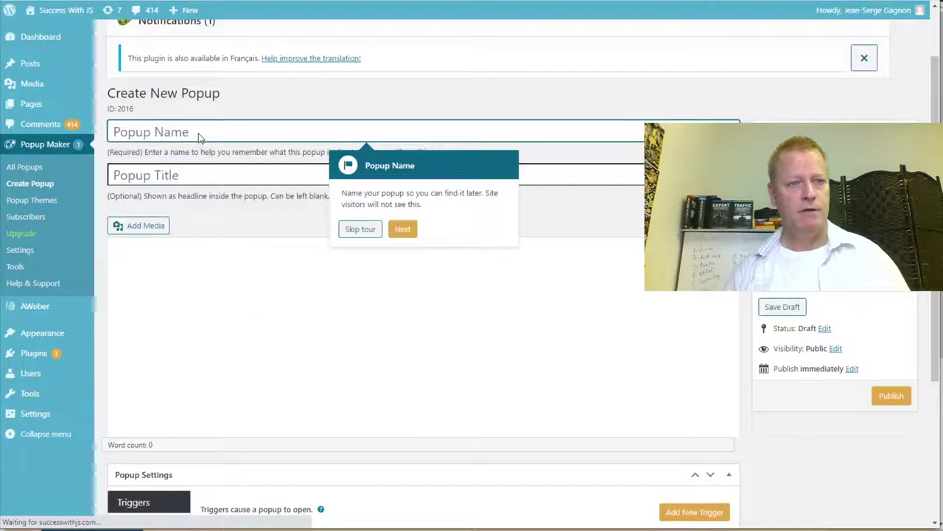
Name the popup 'Signup to Simple Online Strategies' and enter the headline 'Course Income Secrets'.
{"action": "type", "text": "S"}
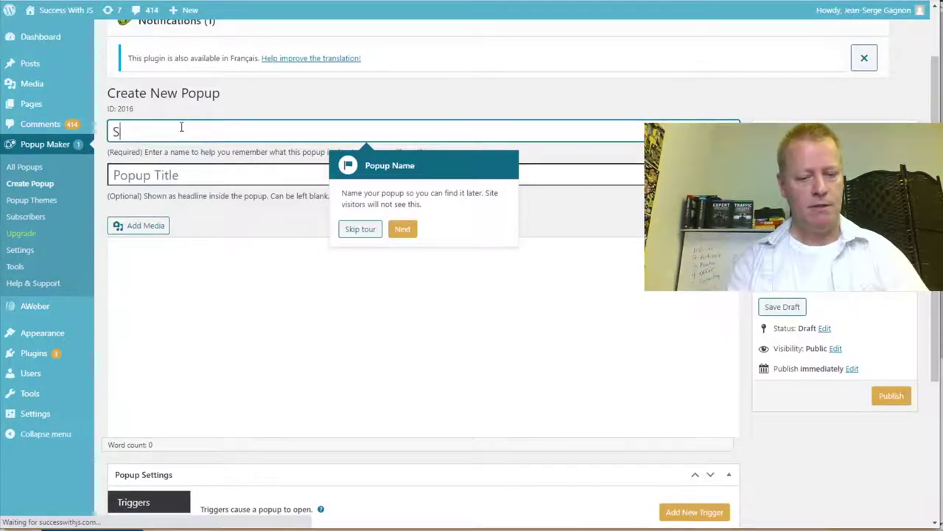
{"action": "type", "text": "ignup to Simple Onl"}
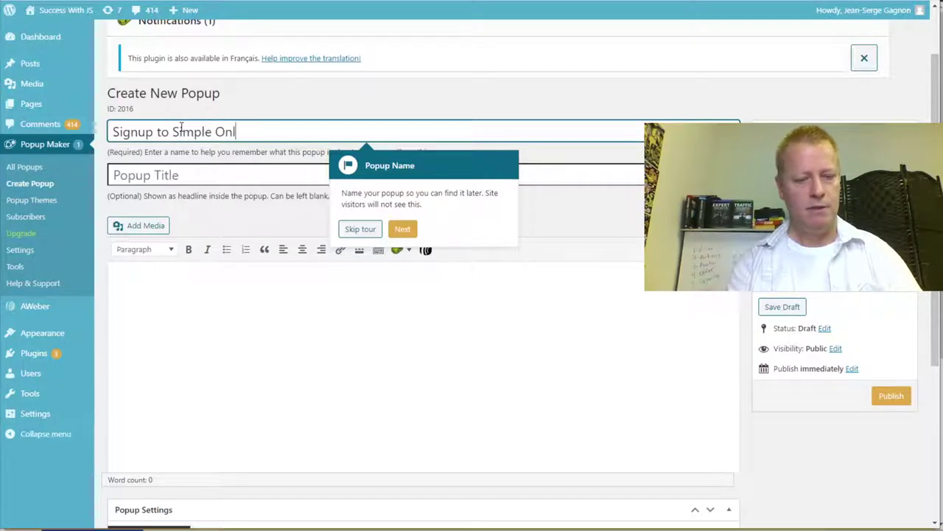
{"action": "type", "text": "ine Strategies"}
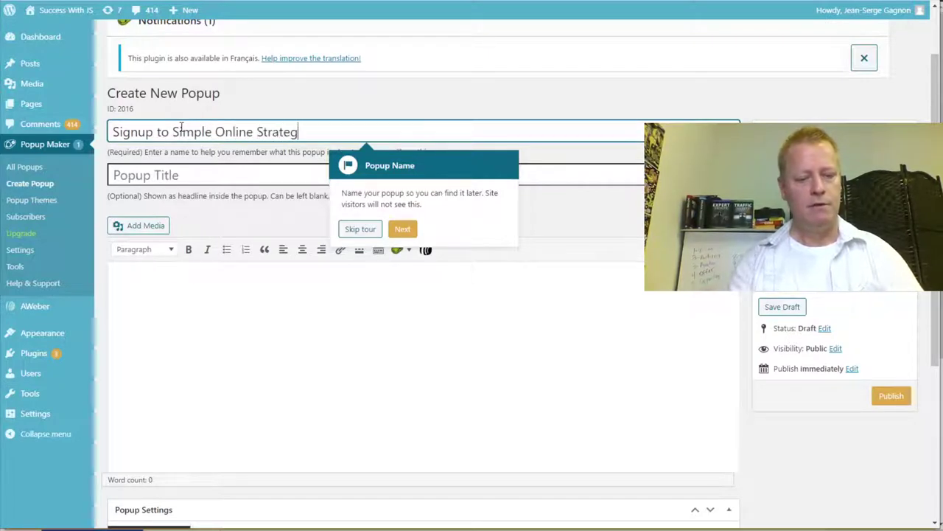
{"action": "left_click", "coordinate": [200, 176]}
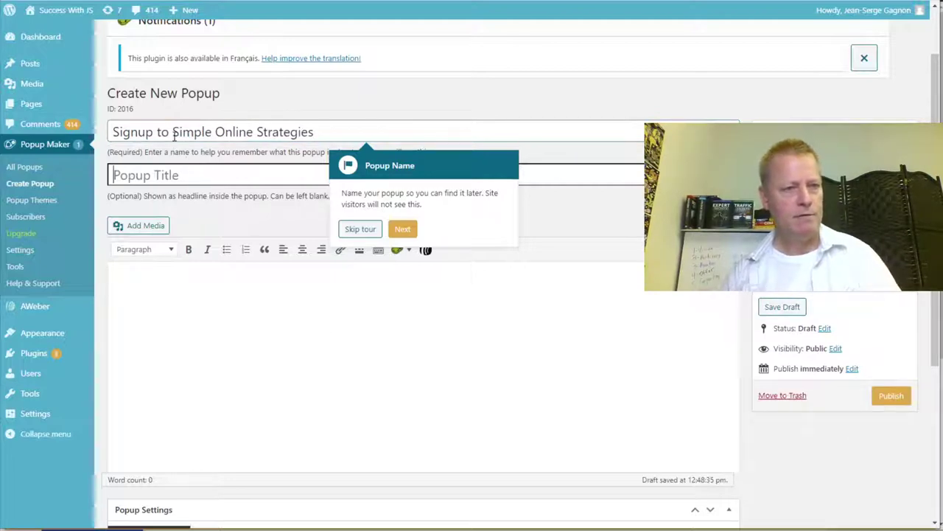
{"action": "left_click_drag", "start_coordinate": [173, 131], "coordinate": [333, 135]}
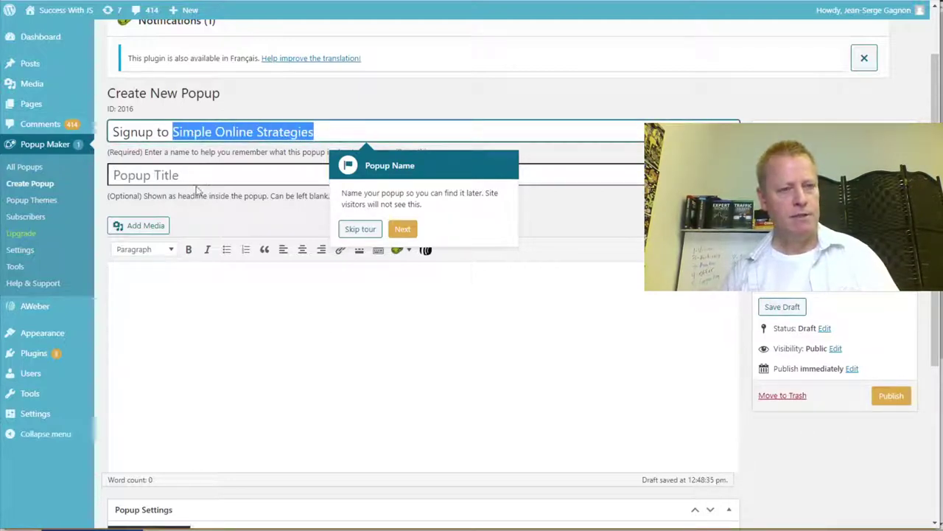
{"action": "left_click", "coordinate": [175, 176]}
{"action": "type", "text": "Course Income Secrets"}
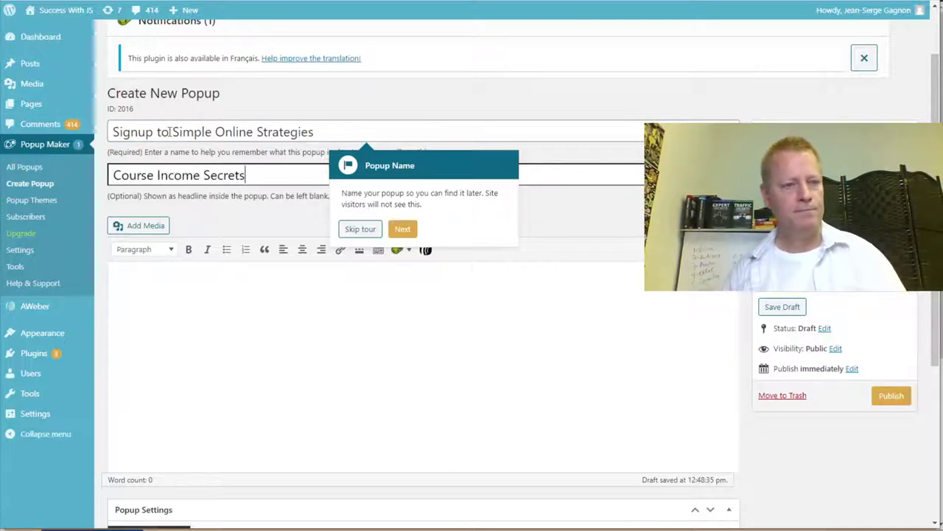
Paste 'Course Income Secrets' over 'Simple Online Strategies' in the name and dismiss the tour.
{"action": "left_click_drag", "start_coordinate": [247, 175], "coordinate": [96, 190]}
{"action": "key", "text": "ctrl+c"}
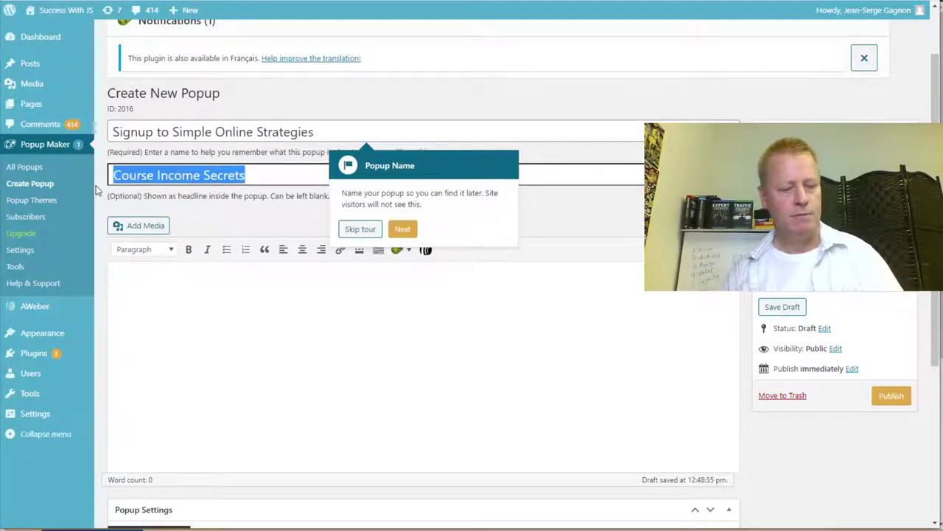
{"action": "left_click", "coordinate": [174, 132]}
{"action": "left_click_drag", "start_coordinate": [174, 132], "coordinate": [348, 122]}
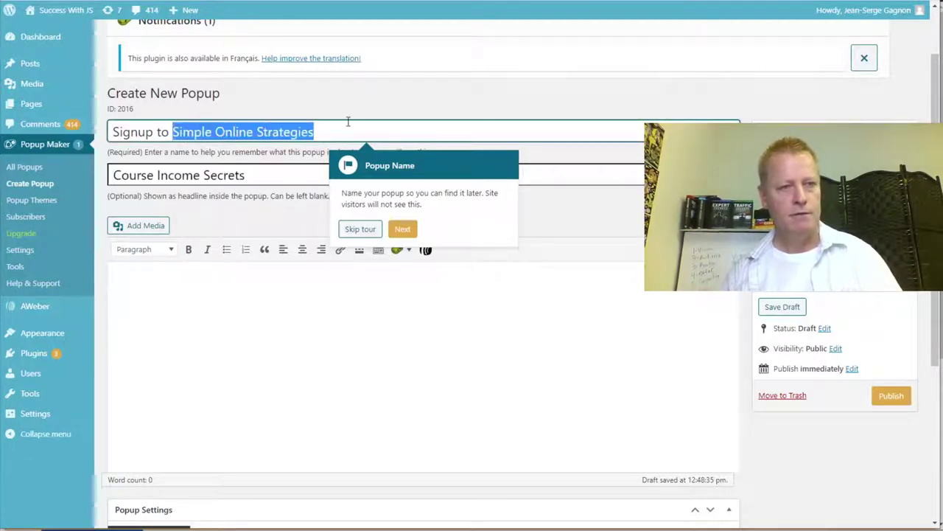
{"action": "key", "text": "ctrl+v"}
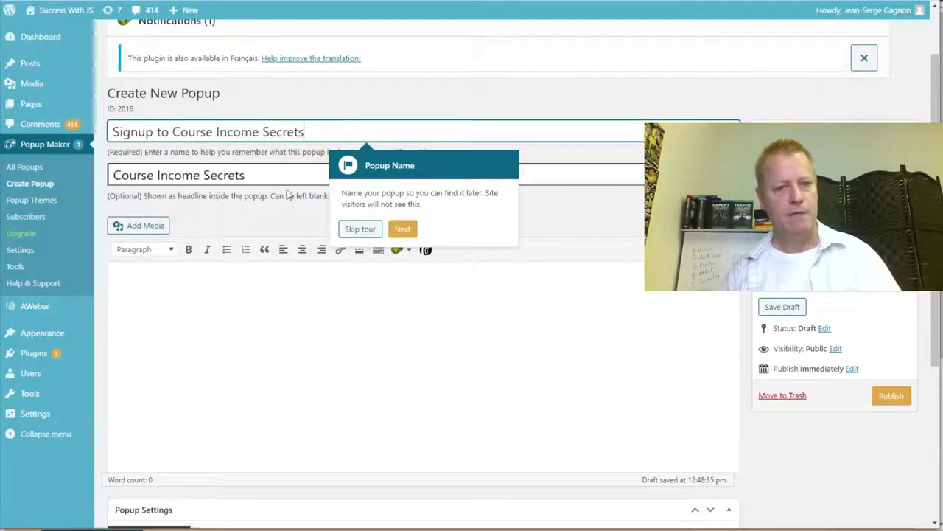
{"action": "left_click", "coordinate": [359, 229]}
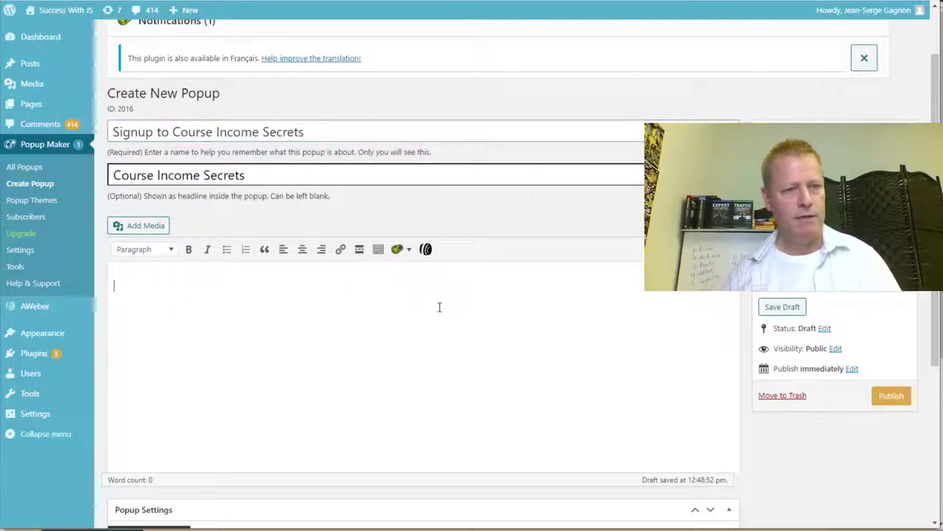
{"action": "scroll", "coordinate": [396, 333], "scroll_direction": "down", "scroll_amount": 3}
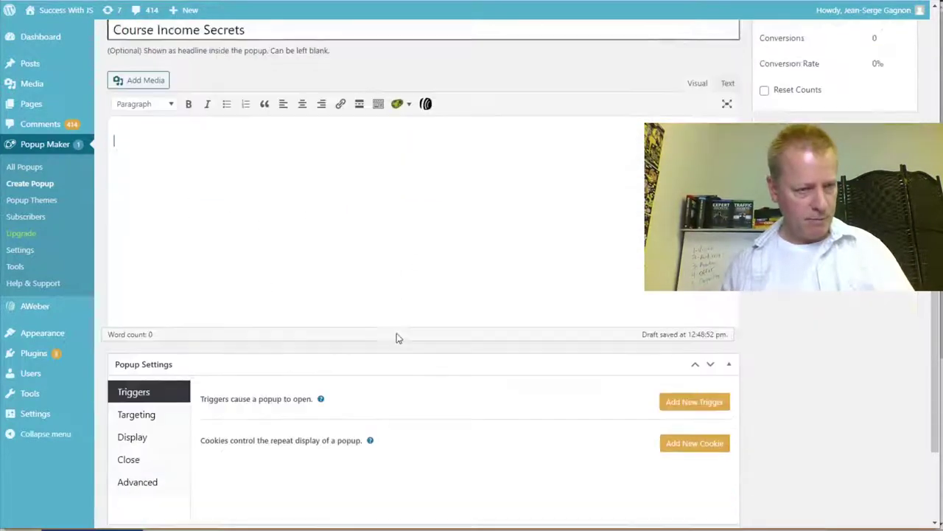
{"action": "scroll", "coordinate": [396, 332], "scroll_direction": "up", "scroll_amount": 3}
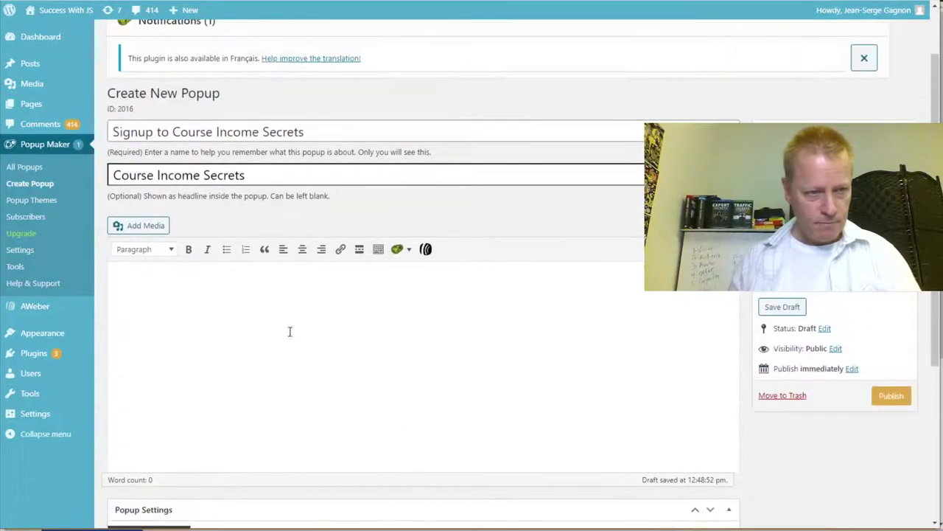
{"action": "scroll", "coordinate": [310, 340], "scroll_direction": "up", "scroll_amount": 1}
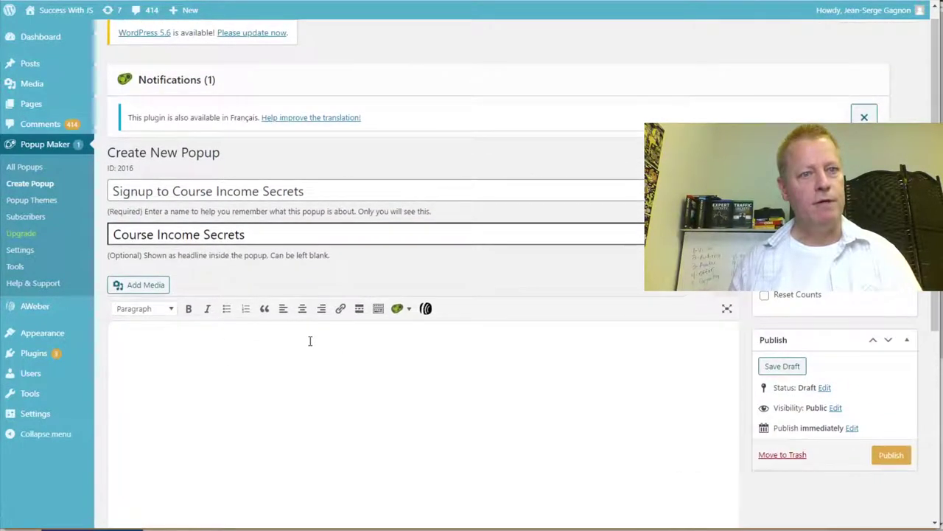
{"action": "left_click", "coordinate": [114, 344]}
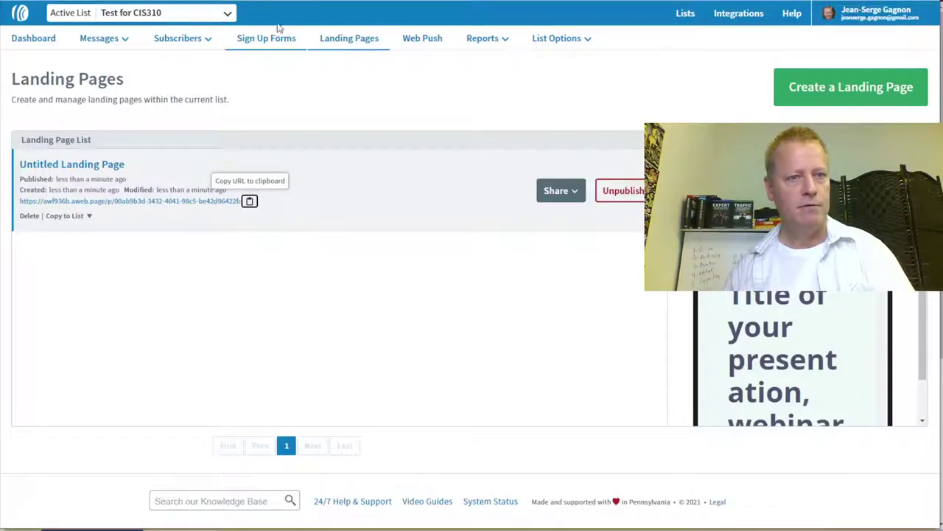
Open Sign Up Forms and switch the active list to Simple Online Strategies.
{"action": "left_click", "coordinate": [280, 38]}
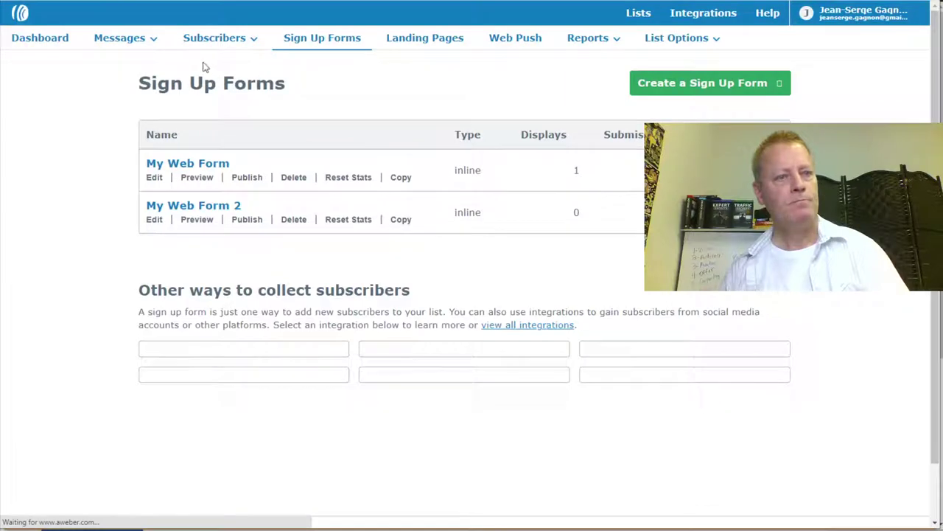
{"action": "mouse_move", "coordinate": [161, 34]}
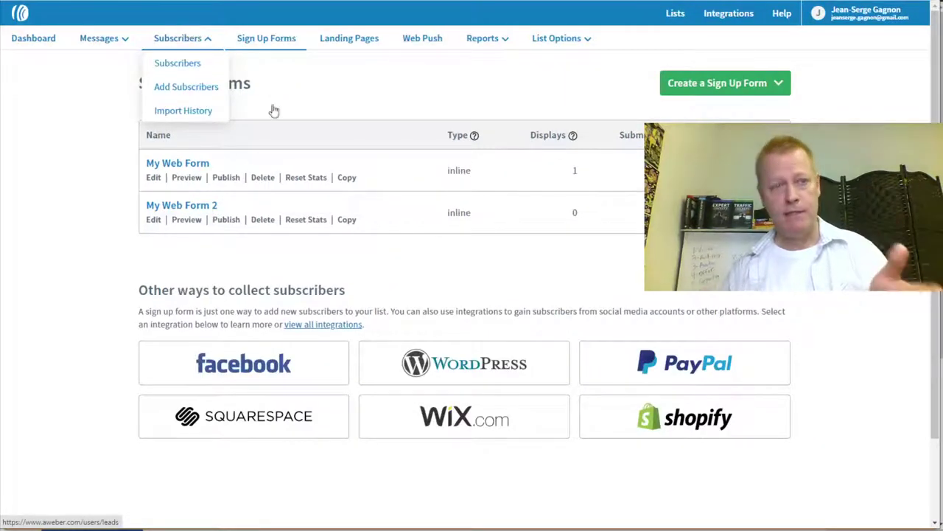
{"action": "left_click", "coordinate": [147, 15]}
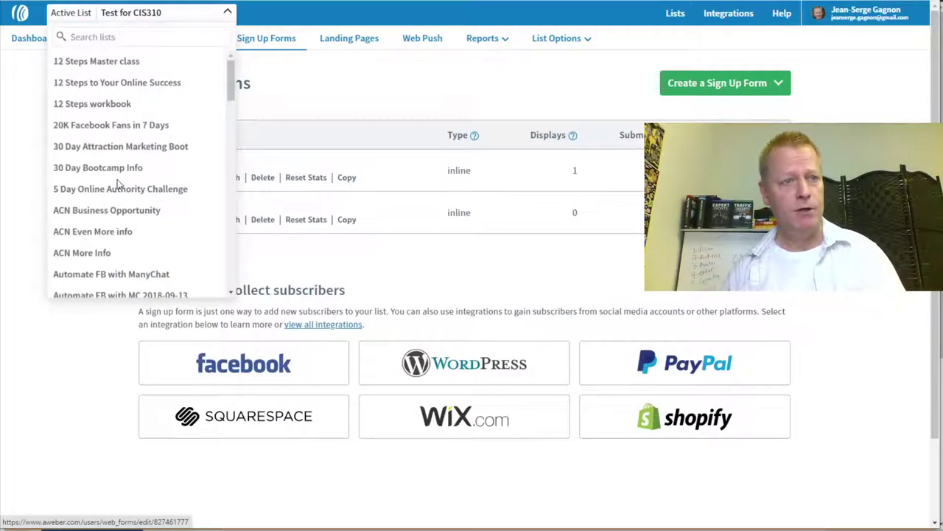
{"action": "scroll", "coordinate": [129, 214], "scroll_direction": "down", "scroll_amount": 8}
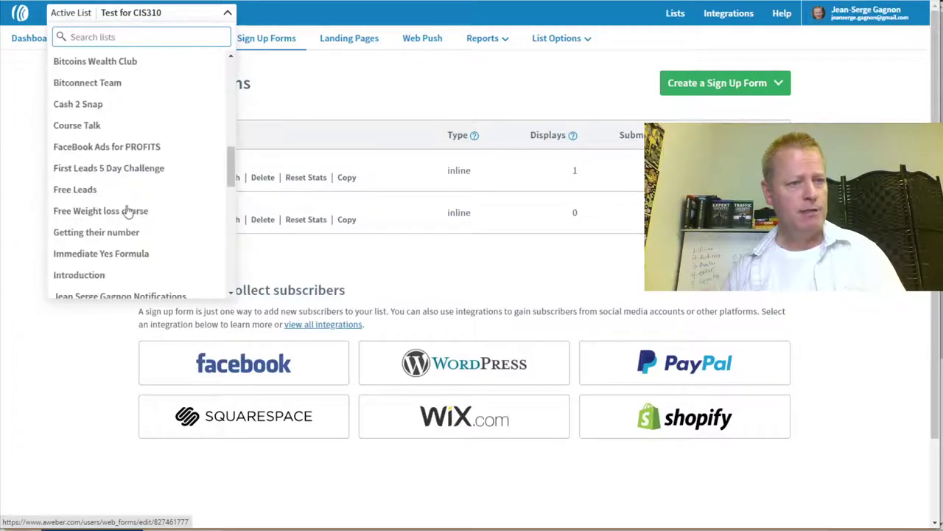
{"action": "scroll", "coordinate": [129, 214], "scroll_direction": "down", "scroll_amount": 5}
{"action": "scroll", "coordinate": [146, 253], "scroll_direction": "down", "scroll_amount": 4}
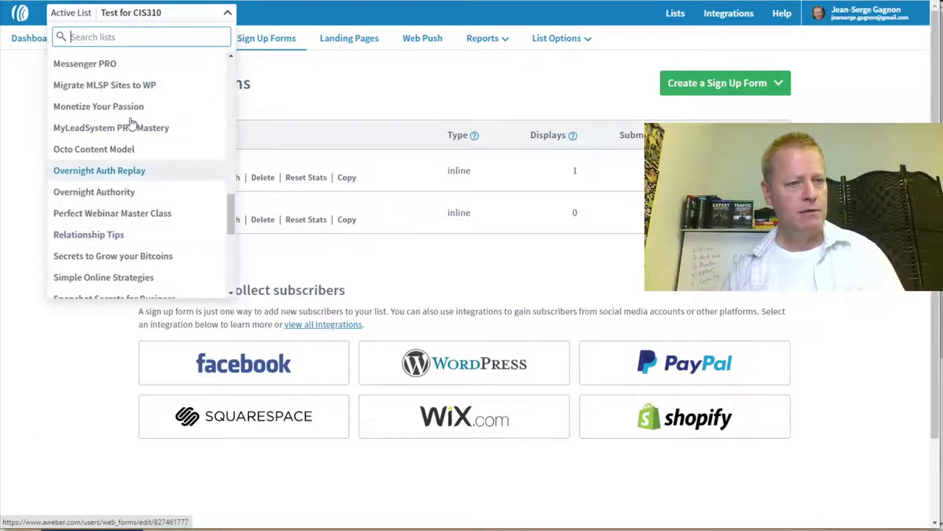
{"action": "scroll", "coordinate": [121, 243], "scroll_direction": "down", "scroll_amount": 3}
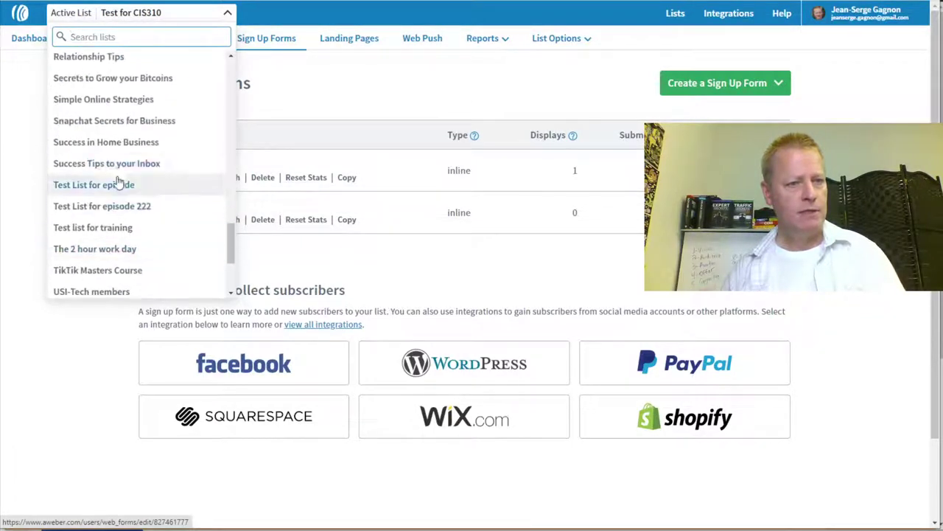
{"action": "left_click", "coordinate": [107, 99]}
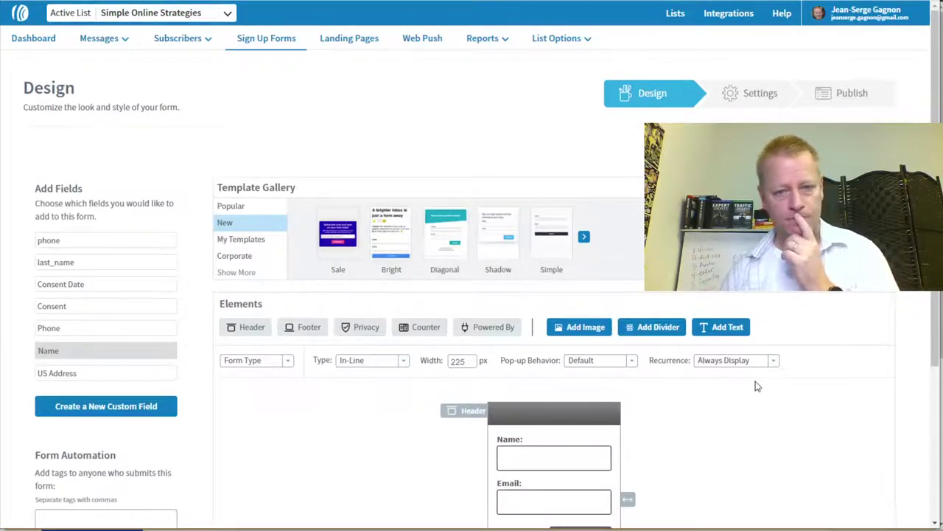
Change the form header to 'Join Course Income Secrets email list to be notified of new episodes'.
{"action": "scroll", "coordinate": [758, 386], "scroll_direction": "down", "scroll_amount": 3}
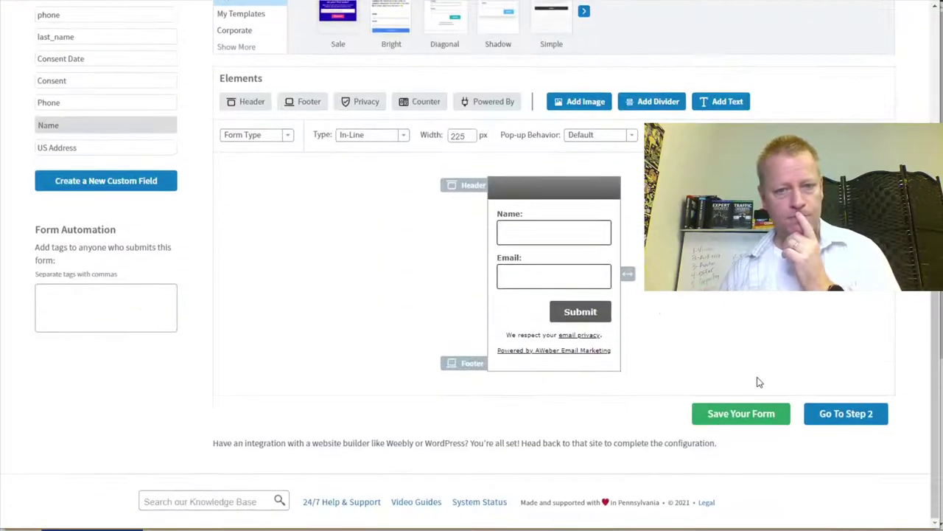
{"action": "left_click", "coordinate": [539, 196]}
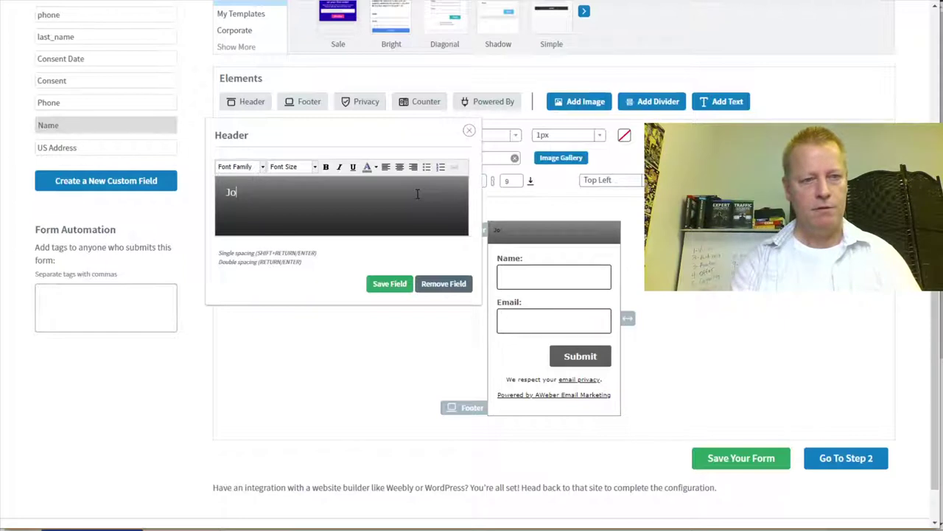
{"action": "type", "text": "Join Course Income Secret"}
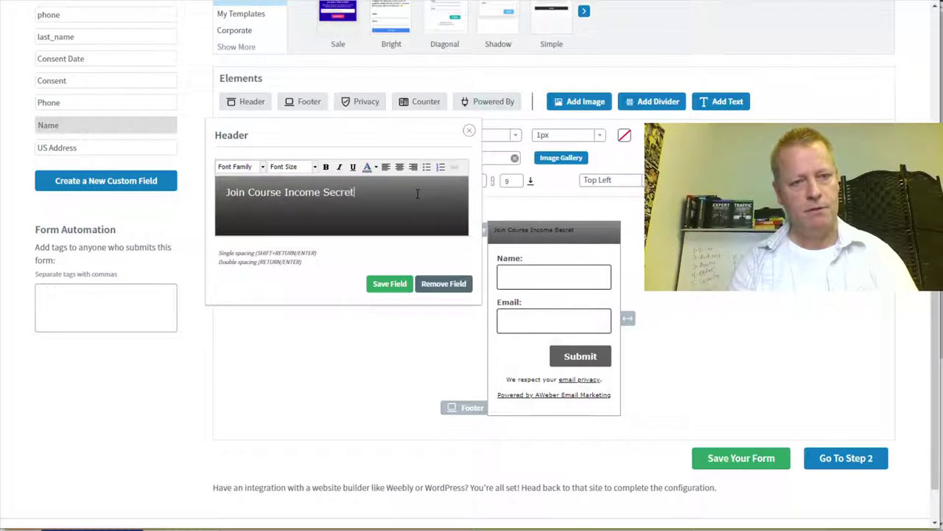
{"action": "type", "text": "s email list"}
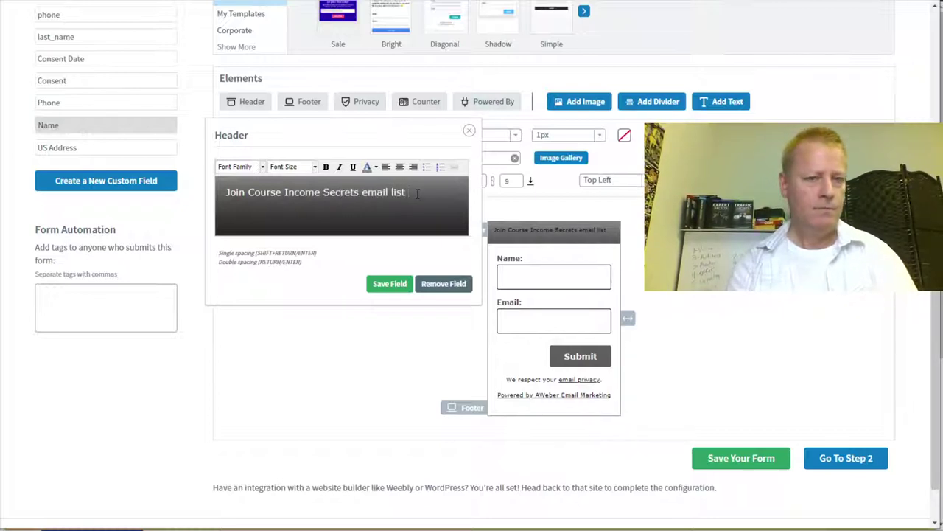
{"action": "type", "text": " to be notified of new episodes"}
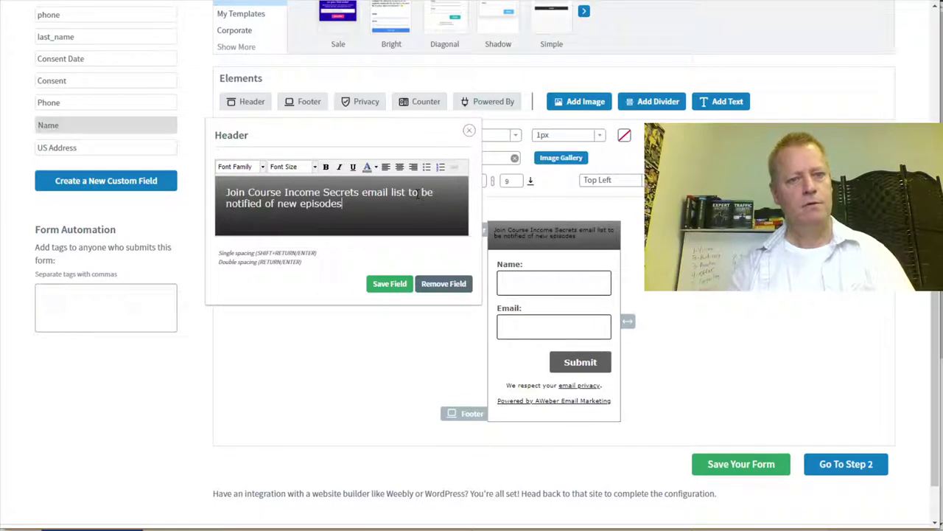
{"action": "left_click", "coordinate": [390, 284]}
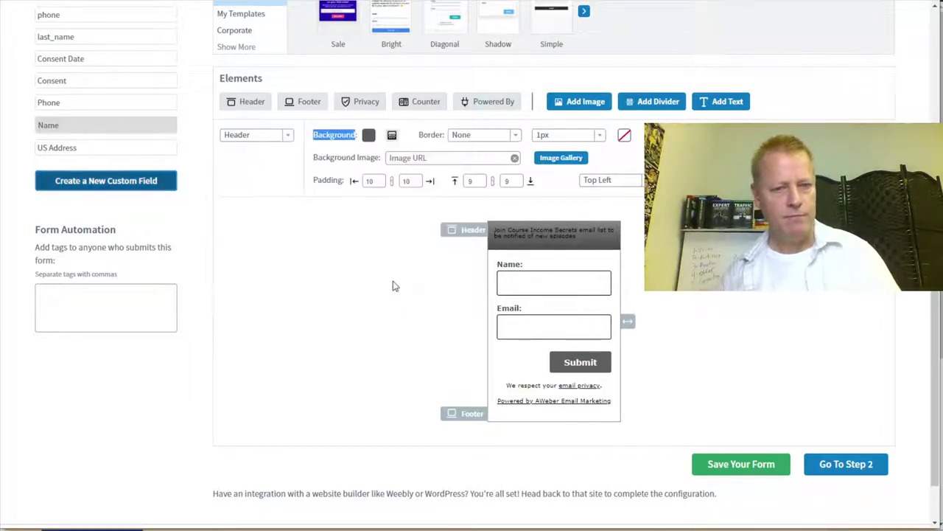
Try header font sizes 18px then 24px and save the field.
{"action": "mouse_move", "coordinate": [540, 224]}
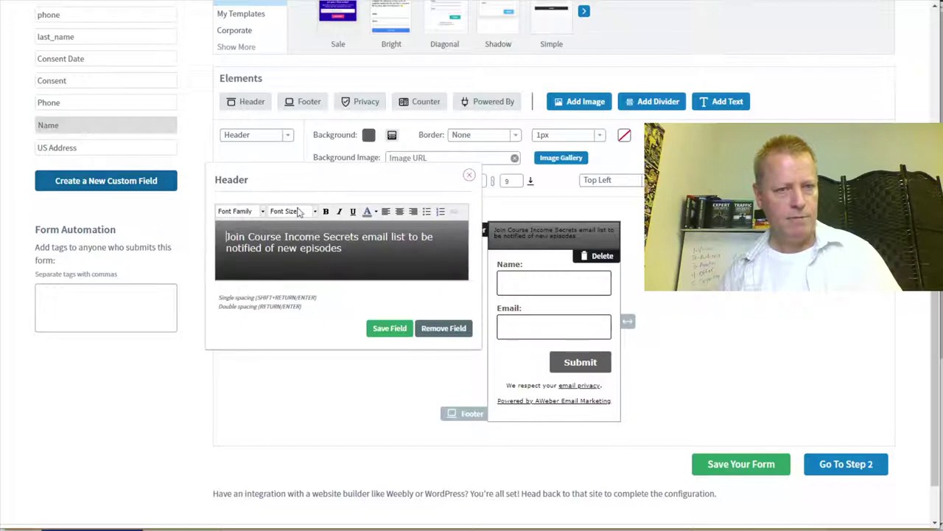
{"action": "left_click", "coordinate": [299, 211]}
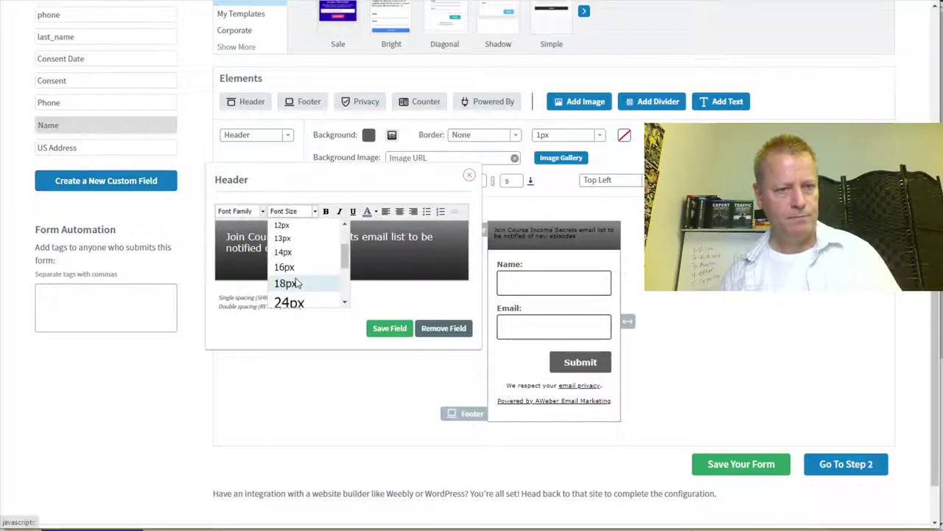
{"action": "left_click", "coordinate": [287, 283]}
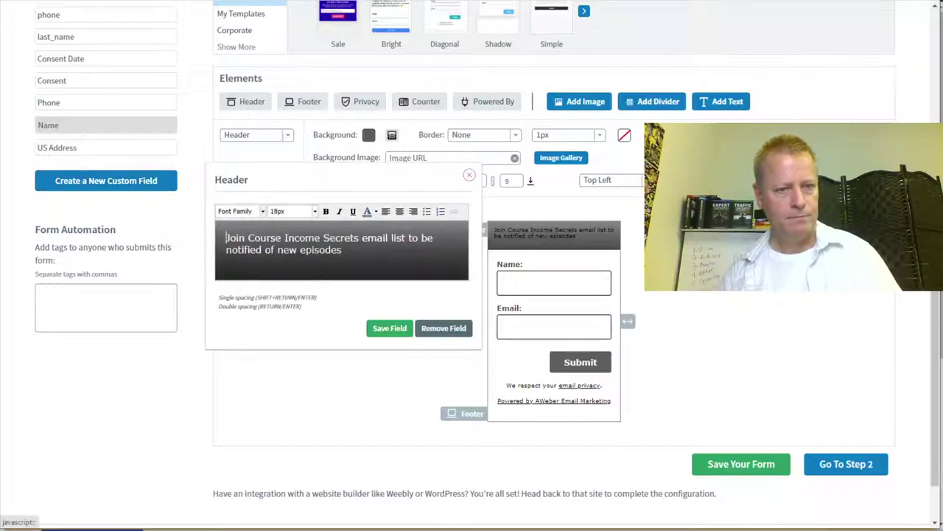
{"action": "left_click", "coordinate": [314, 211]}
{"action": "left_click", "coordinate": [291, 302]}
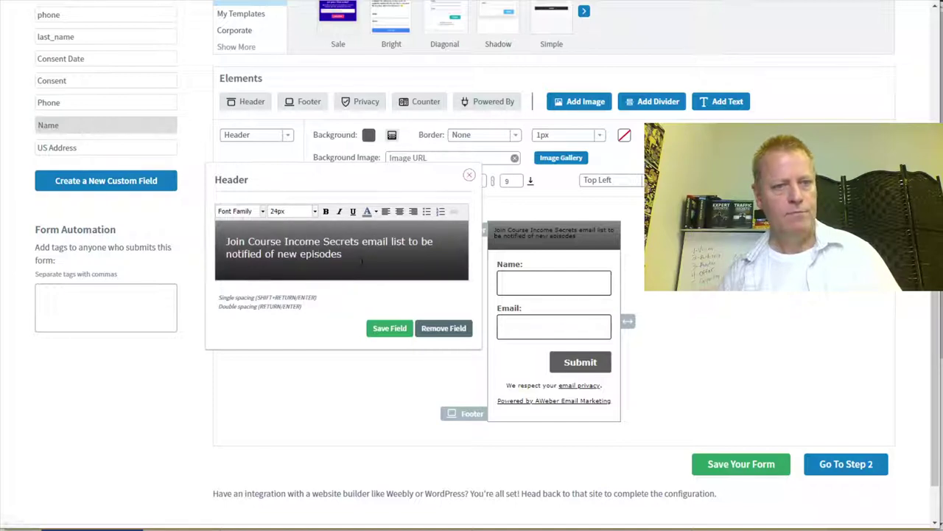
{"action": "left_click", "coordinate": [398, 332]}
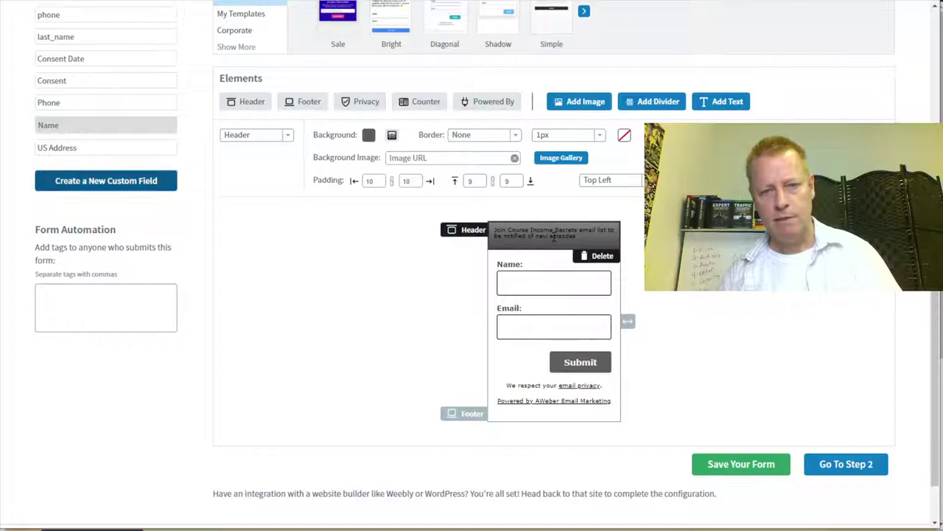
Apply a new colour to the whole header text and save the field.
{"action": "left_click", "coordinate": [403, 252]}
{"action": "key", "text": "ctrl+a"}
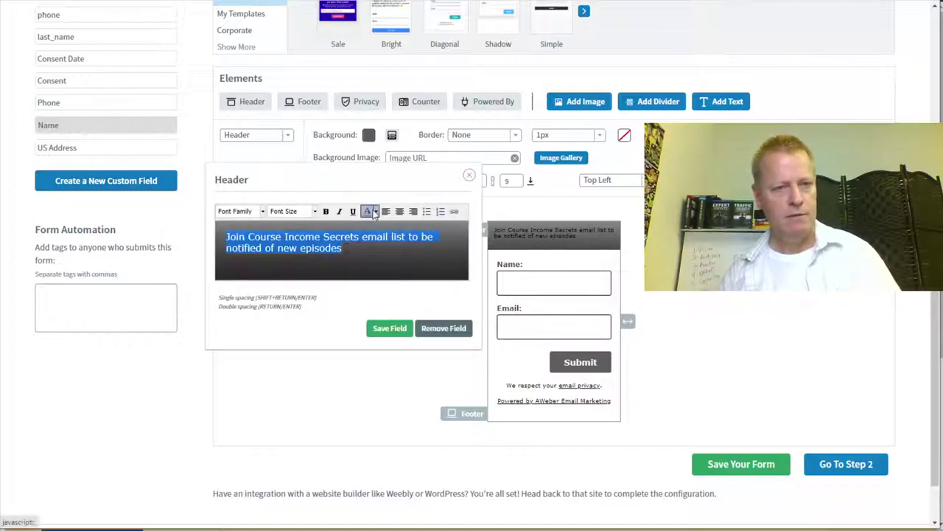
{"action": "left_click", "coordinate": [375, 212]}
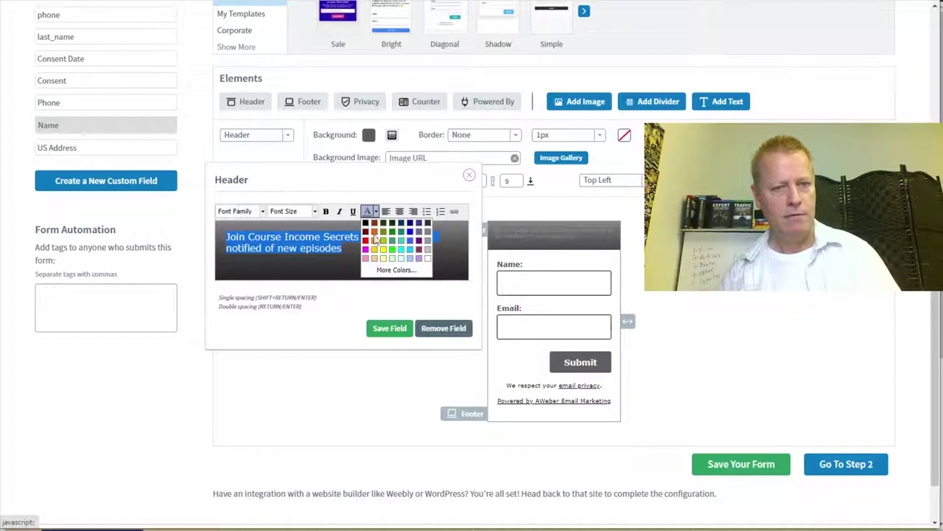
{"action": "left_click", "coordinate": [428, 259]}
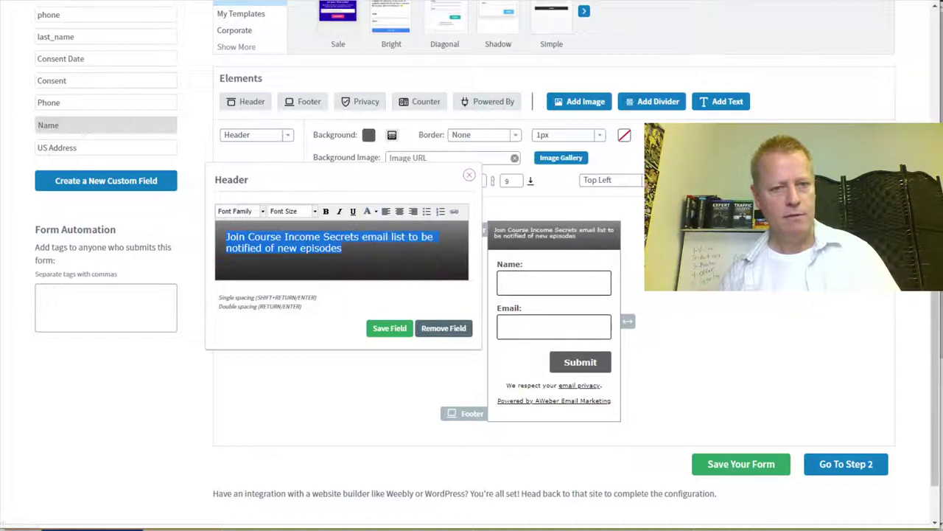
{"action": "left_click", "coordinate": [399, 330]}
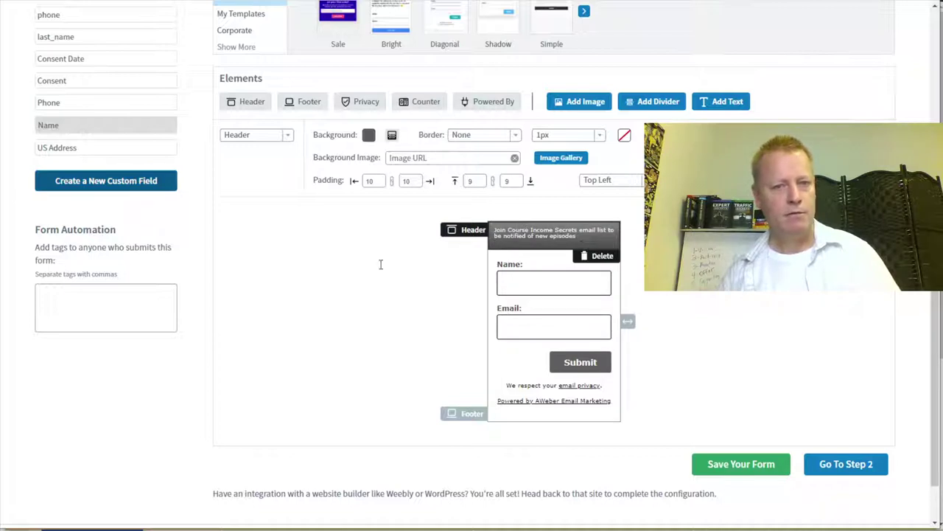
Make the header text 24px and centred.
{"action": "left_click", "coordinate": [463, 248]}
{"action": "key", "text": "ctrl+a"}
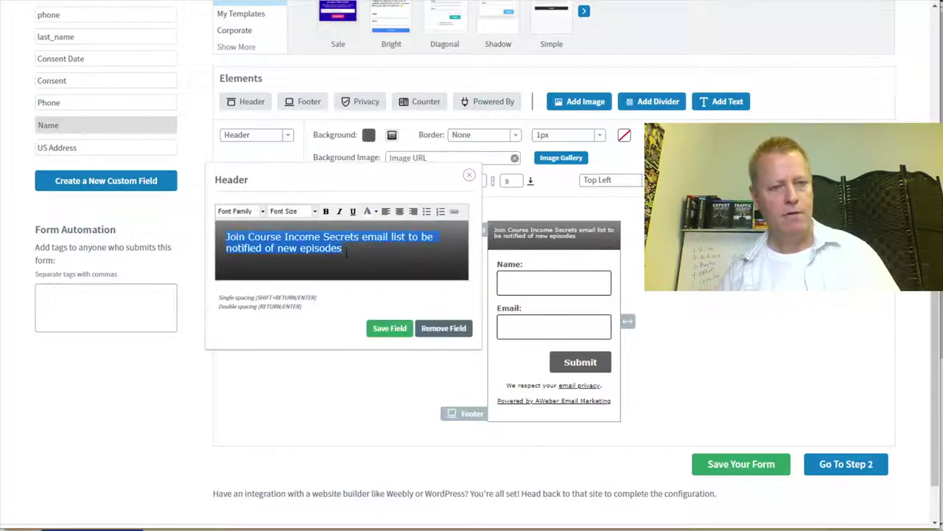
{"action": "left_click", "coordinate": [314, 212]}
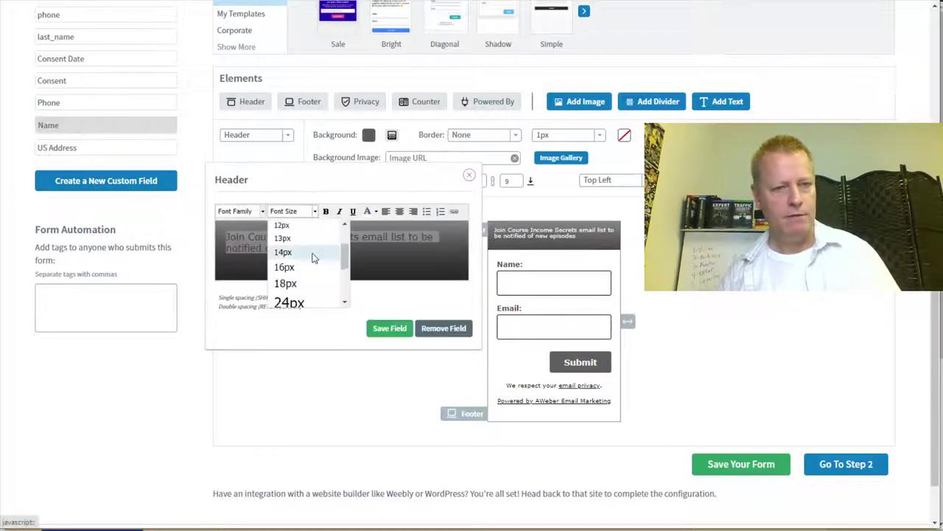
{"action": "left_click", "coordinate": [296, 302]}
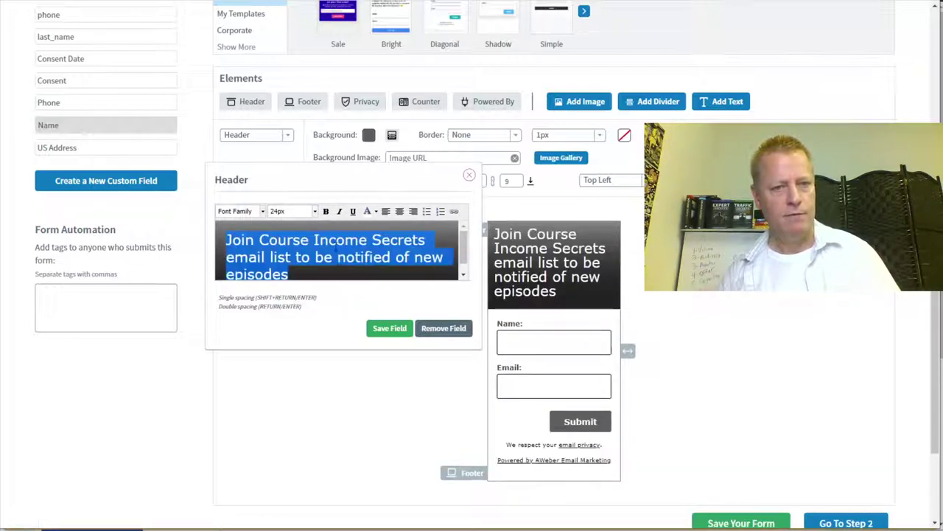
{"action": "left_click", "coordinate": [399, 211]}
{"action": "left_click", "coordinate": [389, 329]}
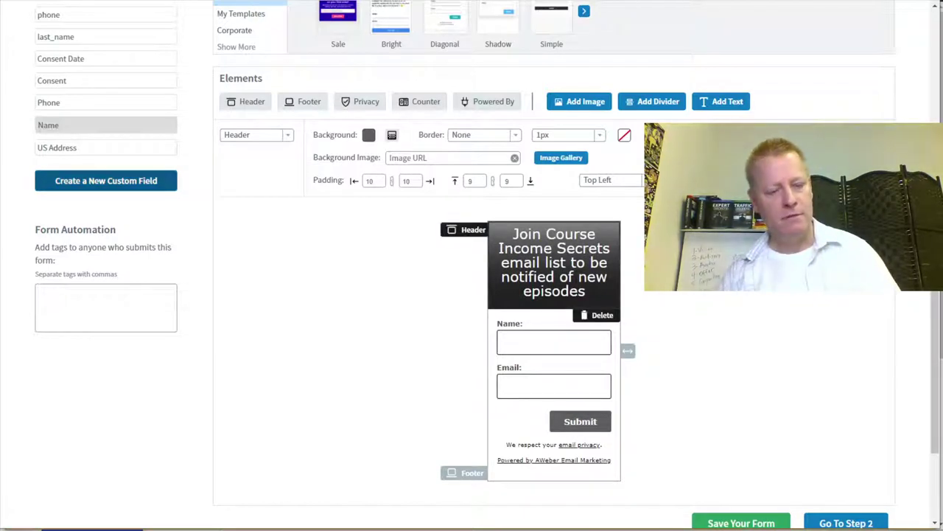
Shrink the header text to 16px, keep the field, and save the sign-up form.
{"action": "left_click", "coordinate": [554, 261]}
{"action": "key", "text": "ctrl+a"}
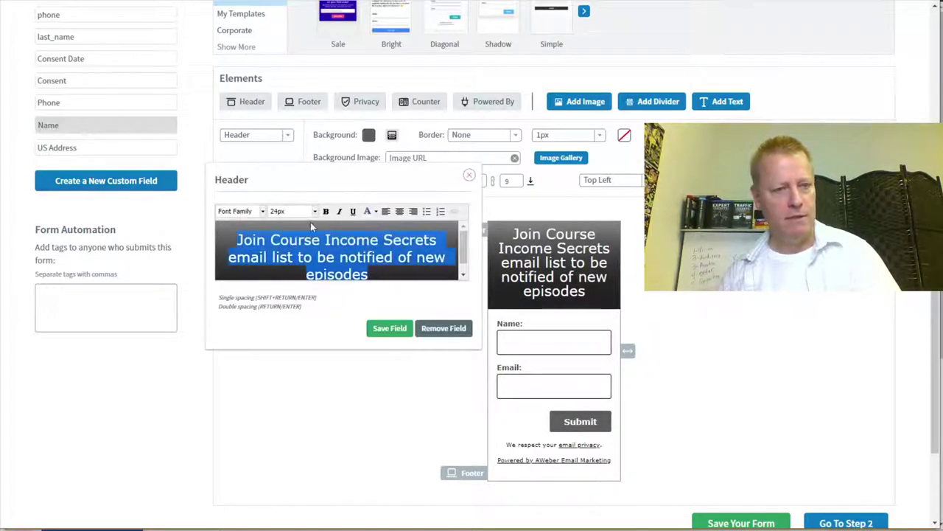
{"action": "left_click", "coordinate": [314, 212]}
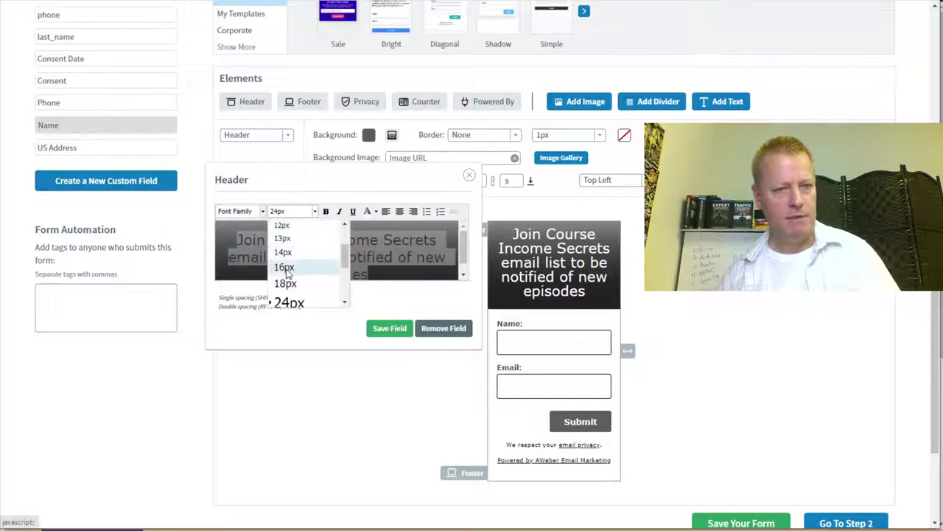
{"action": "left_click", "coordinate": [334, 267]}
{"action": "left_click", "coordinate": [411, 329]}
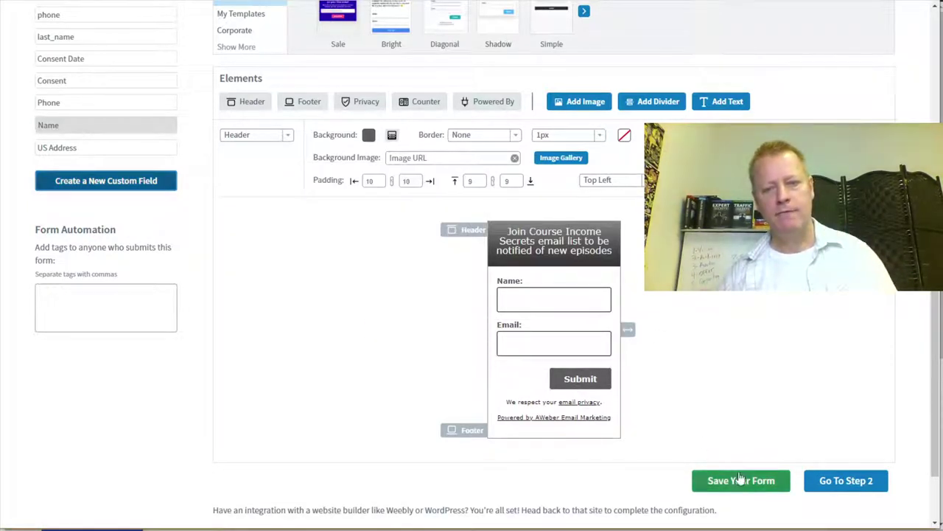
{"action": "left_click", "coordinate": [707, 473]}
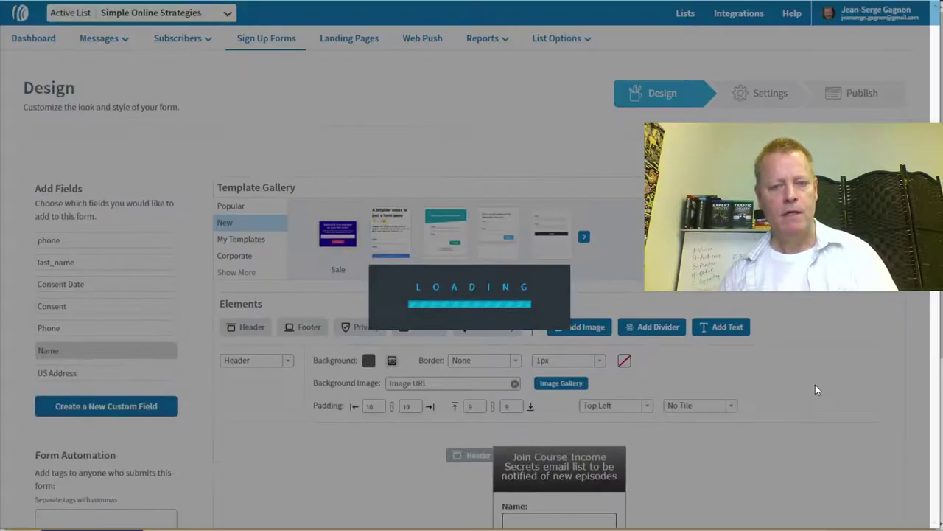
{"action": "scroll", "coordinate": [809, 484], "scroll_direction": "down", "scroll_amount": 3}
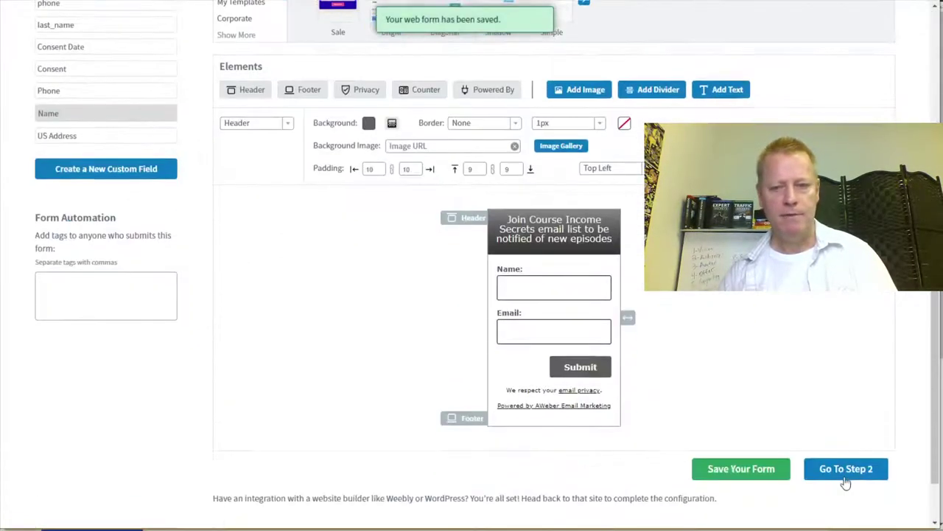
Rename the form to 'Signup to CIS' on the settings step.
{"action": "left_click", "coordinate": [815, 460]}
{"action": "left_click_drag", "start_coordinate": [106, 222], "coordinate": [21, 218]}
{"action": "type", "text": "Sin"}
{"action": "key", "text": "BackSpace"}
{"action": "key", "text": "BackSpace"}
{"action": "key", "text": "BackSpace"}
{"action": "key", "text": "BackSpace"}
{"action": "key", "text": "BackSpace"}
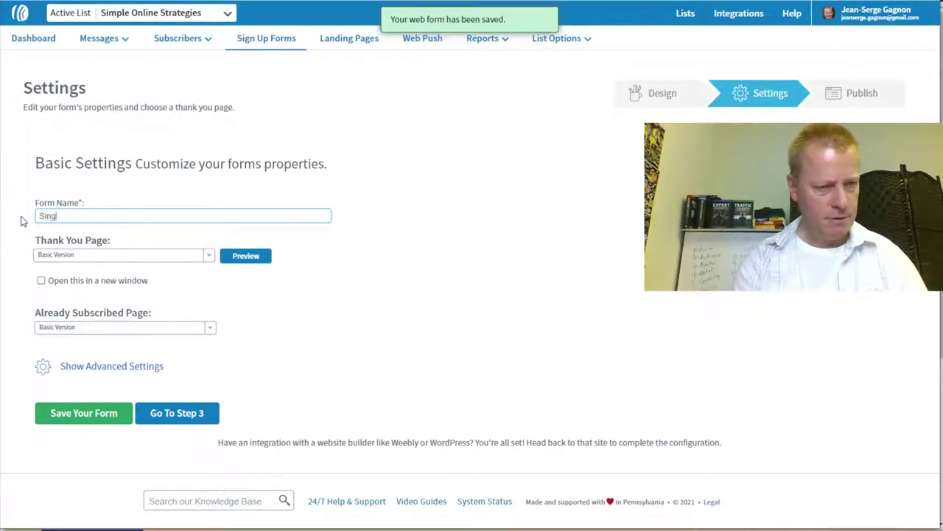
{"action": "type", "text": "gnup to CIS"}
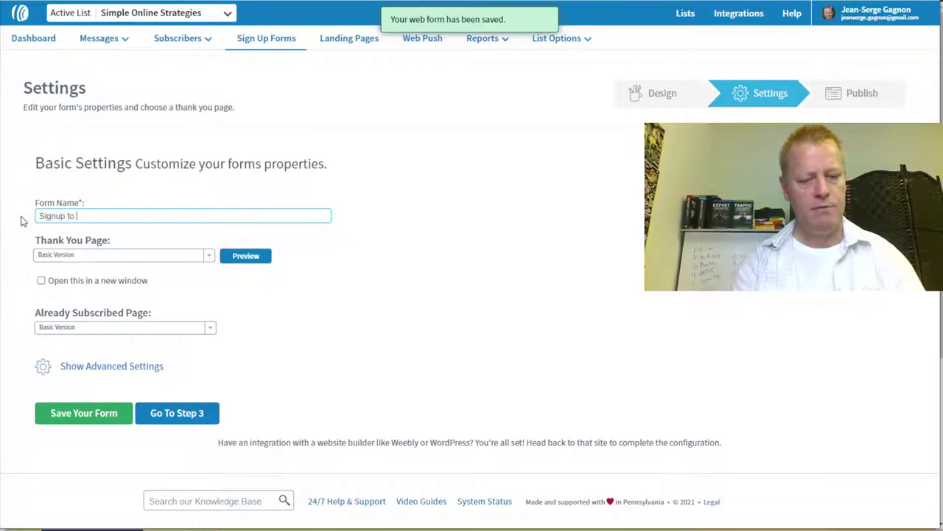
Set the Thank You Page to Stay on Current Page, leaving already-subscribed on Basic Version.
{"action": "left_click", "coordinate": [80, 255]}
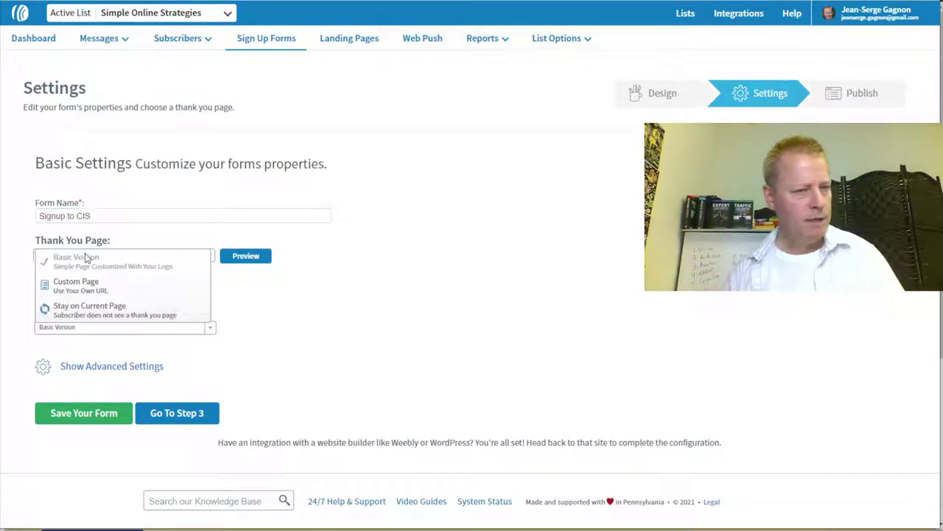
{"action": "left_click", "coordinate": [73, 308]}
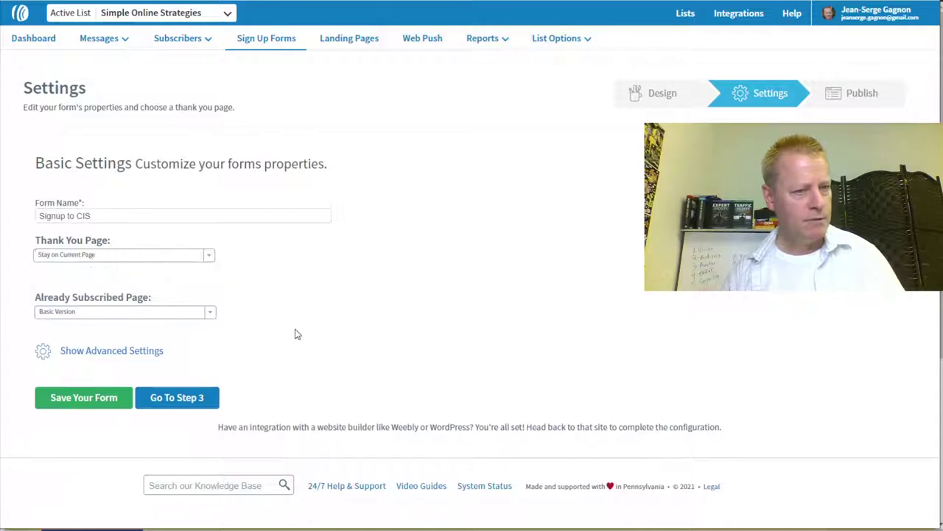
{"action": "left_click", "coordinate": [87, 317]}
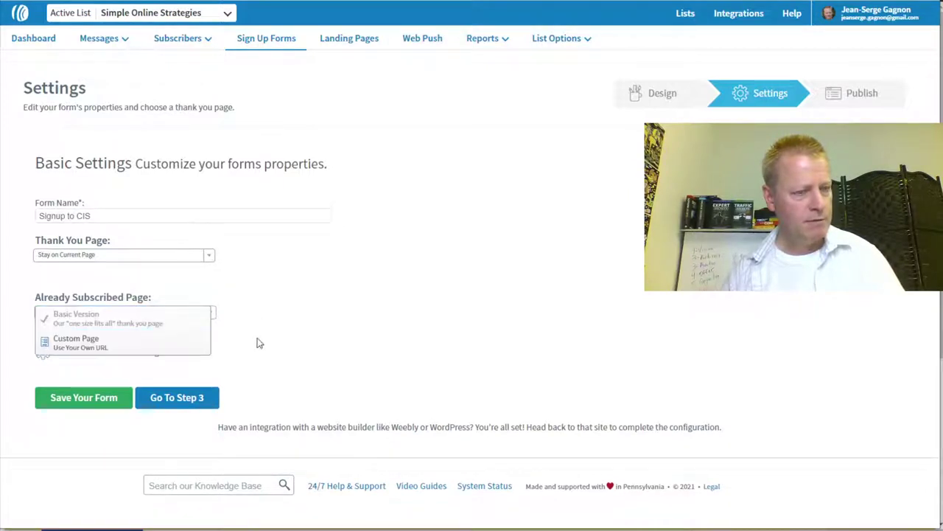
{"action": "left_click", "coordinate": [309, 337]}
{"action": "left_click", "coordinate": [151, 316]}
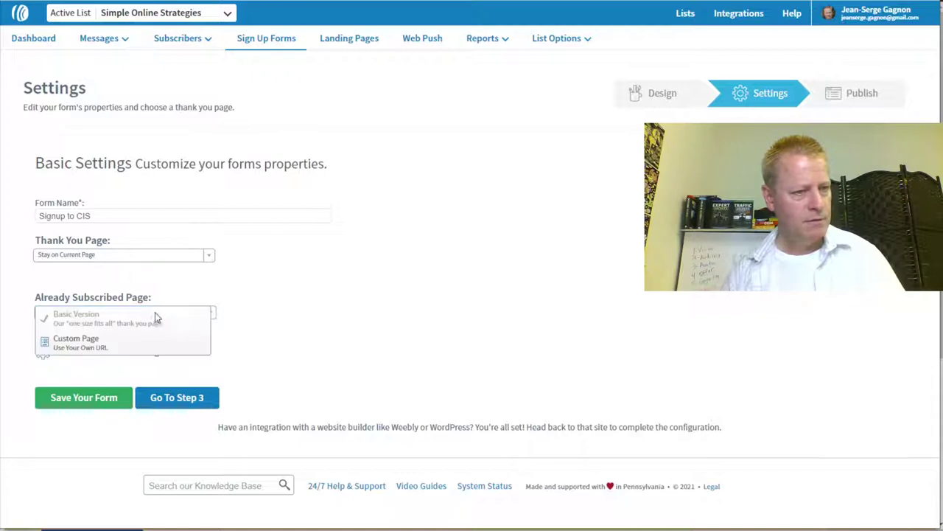
{"action": "left_click", "coordinate": [298, 342]}
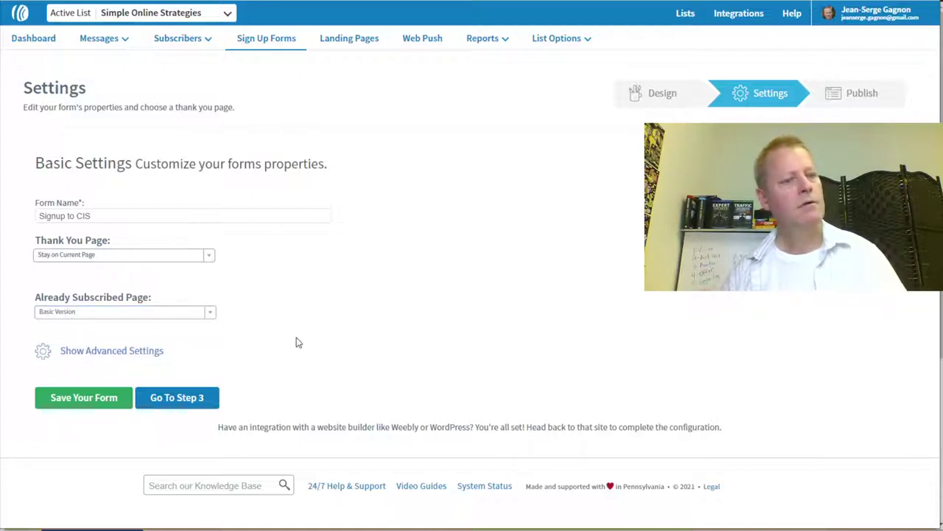
{"action": "left_click", "coordinate": [179, 401]}
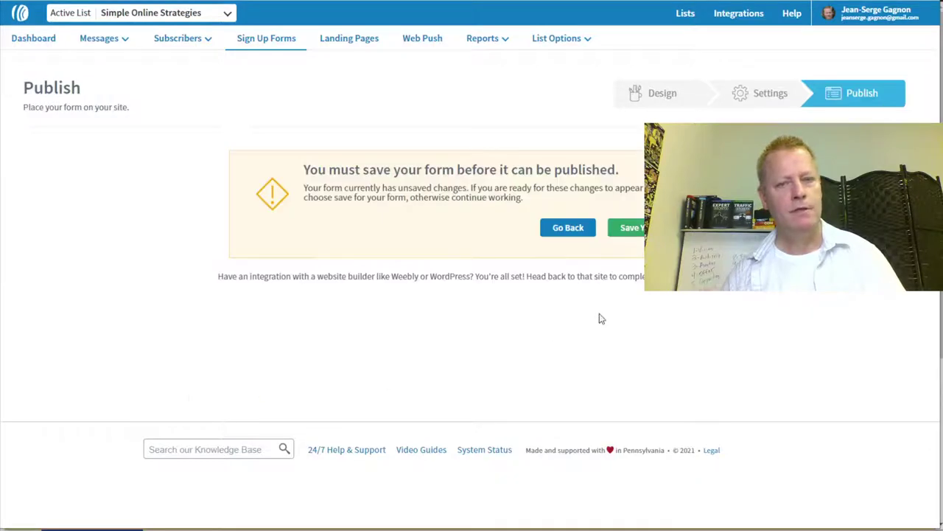
Save the form and view its JavaScript install snippet.
{"action": "left_click", "coordinate": [630, 228]}
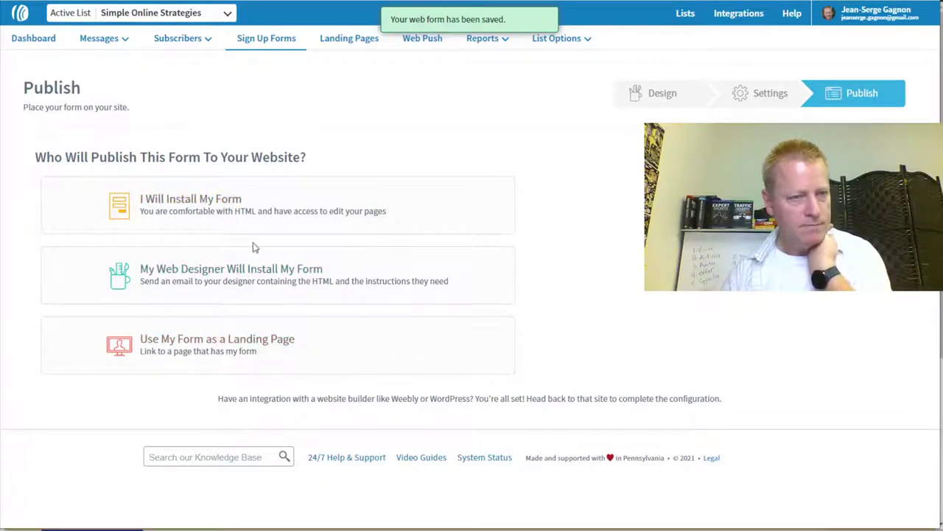
{"action": "left_click", "coordinate": [356, 211]}
{"action": "scroll", "coordinate": [552, 255], "scroll_direction": "down", "scroll_amount": 1}
{"action": "scroll", "coordinate": [557, 258], "scroll_direction": "down", "scroll_amount": 3}
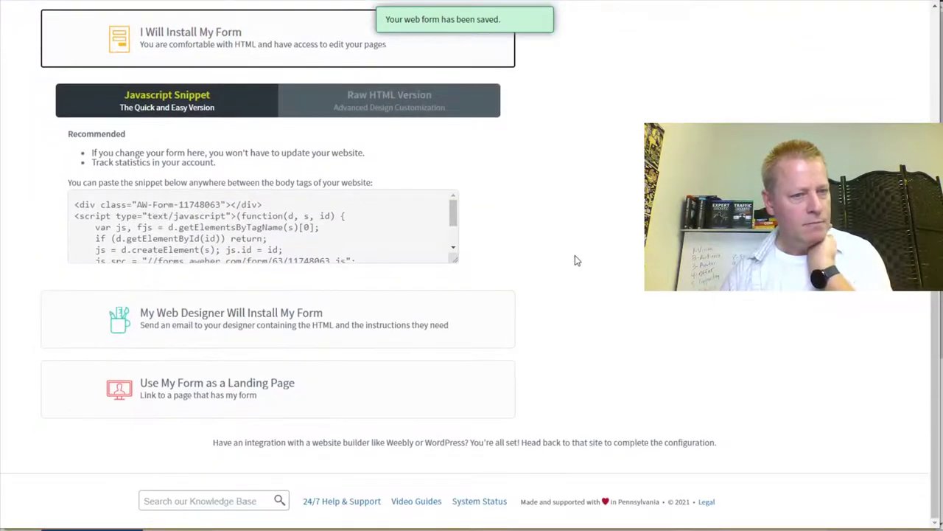
Review the web-designer email option and the form's forms.aweber.com landing-page link.
{"action": "left_click", "coordinate": [295, 315]}
{"action": "scroll", "coordinate": [598, 312], "scroll_direction": "down", "scroll_amount": 2}
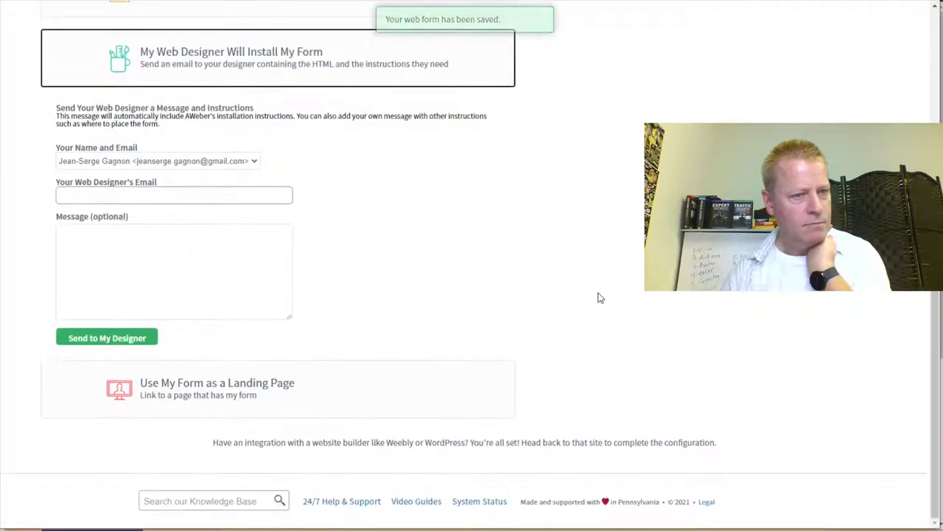
{"action": "left_click", "coordinate": [249, 394]}
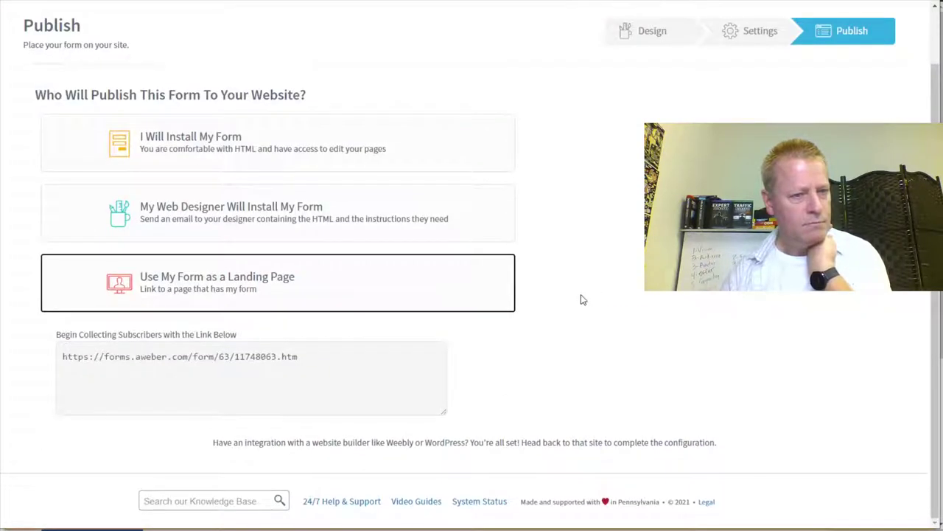
{"action": "scroll", "coordinate": [415, 82], "scroll_direction": "up", "scroll_amount": 2}
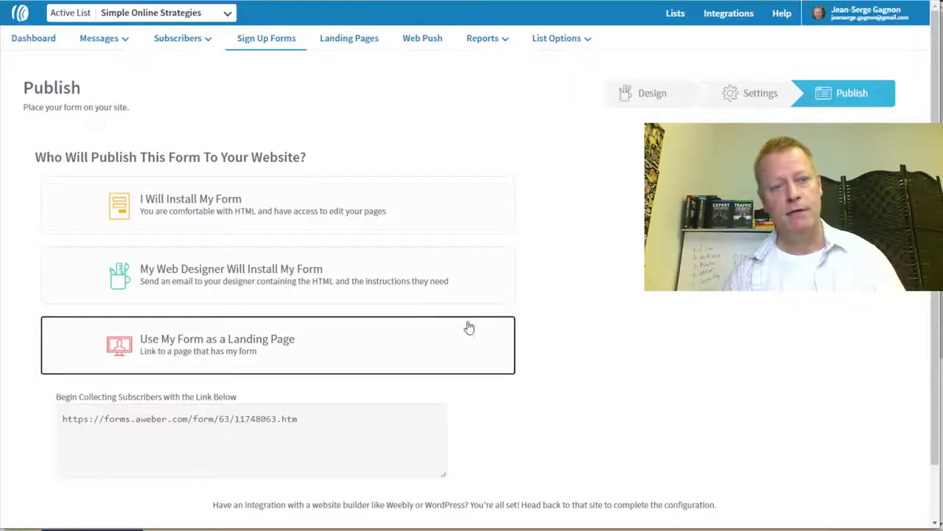
{"action": "scroll", "coordinate": [444, 335], "scroll_direction": "down", "scroll_amount": 1}
{"action": "scroll", "coordinate": [331, 211], "scroll_direction": "up", "scroll_amount": 1}
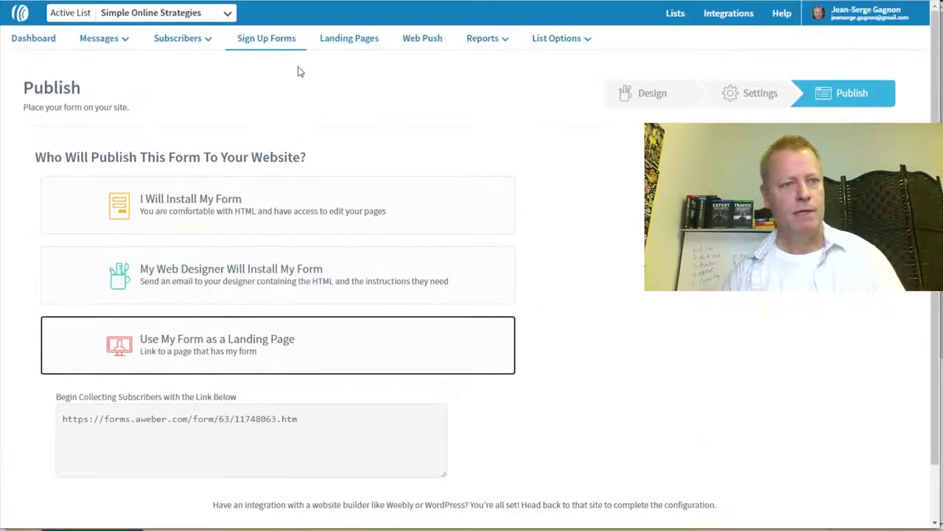
{"action": "left_click", "coordinate": [267, 40]}
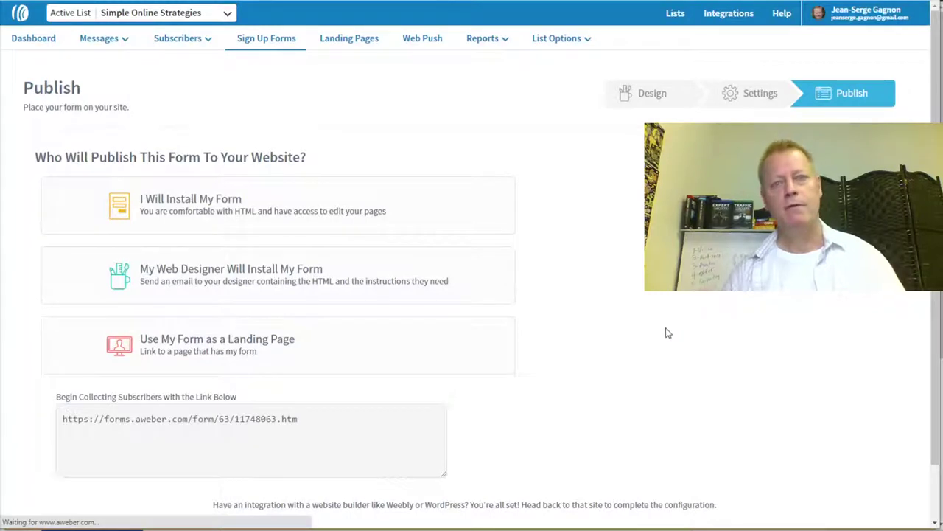
Browse the AWeber Knowledge Base help on WordPress integration.
{"action": "scroll", "coordinate": [596, 383], "scroll_direction": "down", "scroll_amount": 1}
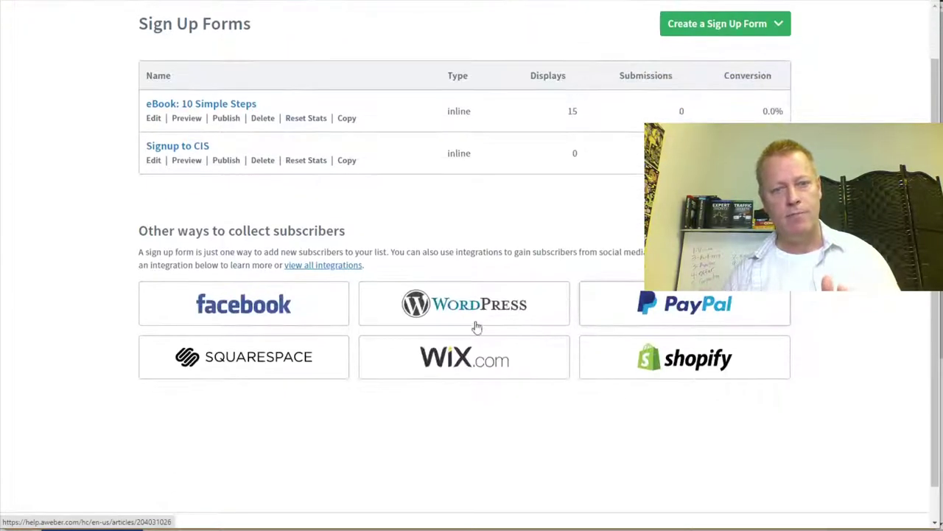
{"action": "left_click", "coordinate": [474, 308]}
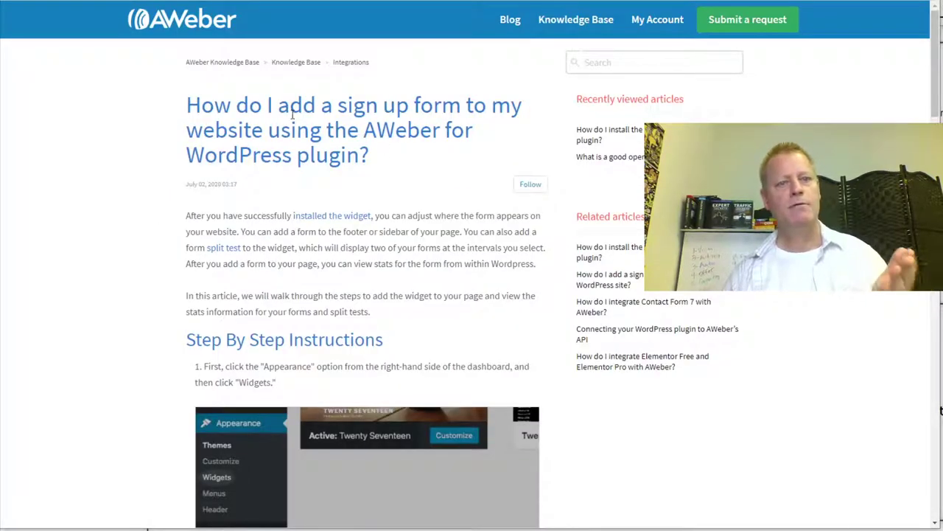
{"action": "scroll", "coordinate": [440, 267], "scroll_direction": "down", "scroll_amount": 13}
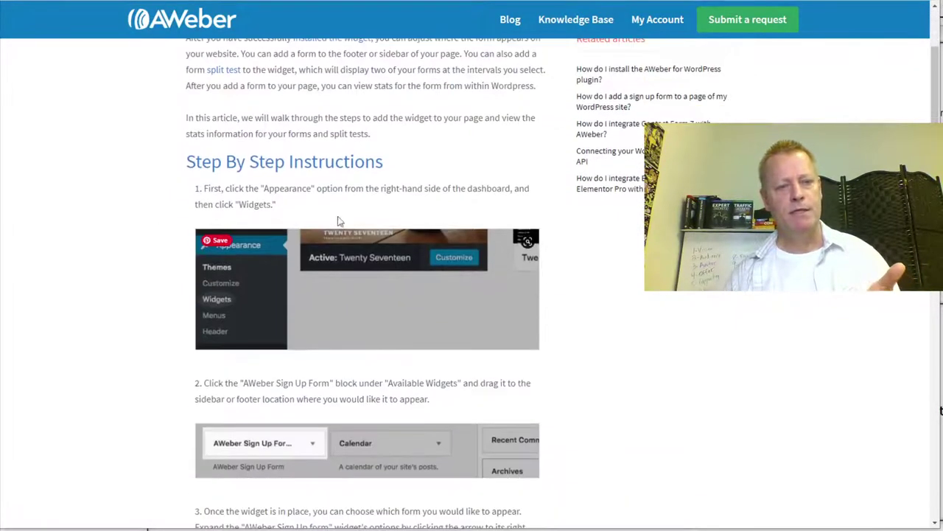
{"action": "scroll", "coordinate": [397, 322], "scroll_direction": "down", "scroll_amount": 10}
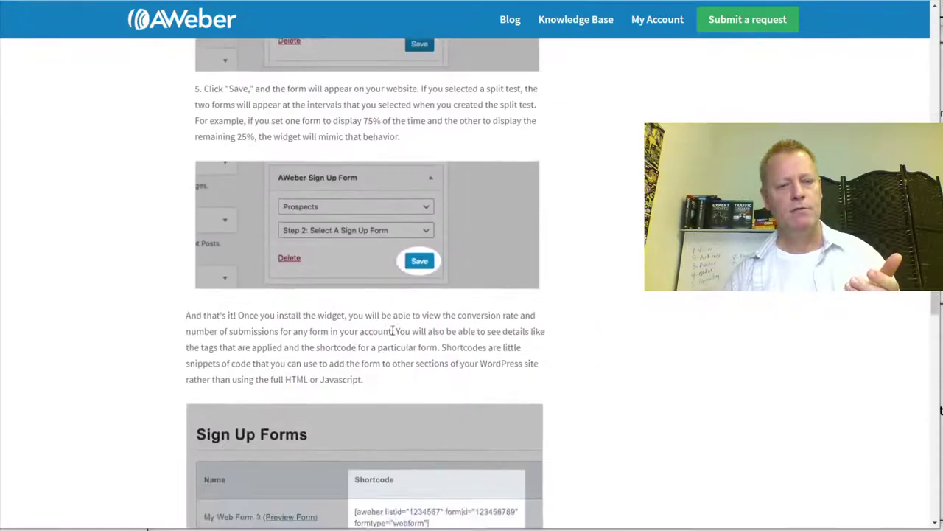
{"action": "scroll", "coordinate": [323, 317], "scroll_direction": "down", "scroll_amount": 8}
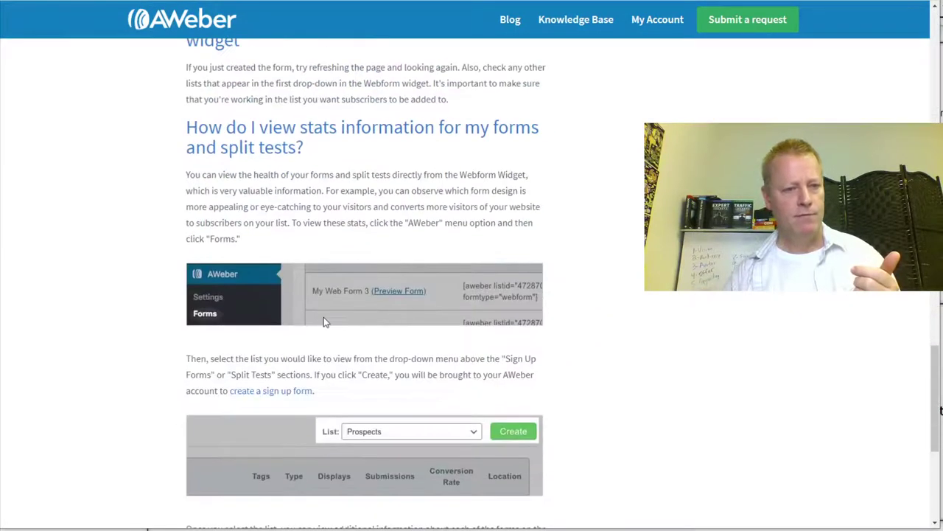
{"action": "scroll", "coordinate": [326, 323], "scroll_direction": "up", "scroll_amount": 1}
{"action": "scroll", "coordinate": [326, 323], "scroll_direction": "up", "scroll_amount": 2}
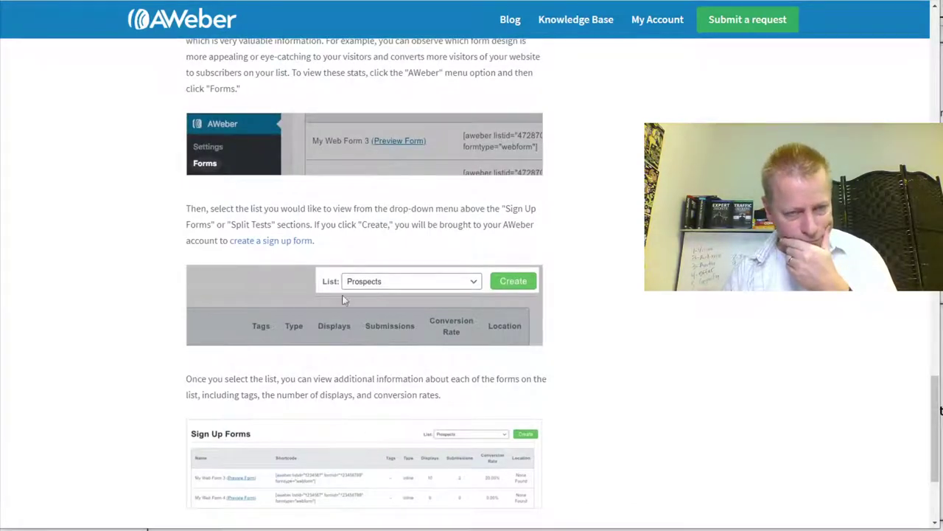
{"action": "scroll", "coordinate": [342, 249], "scroll_direction": "up", "scroll_amount": 5}
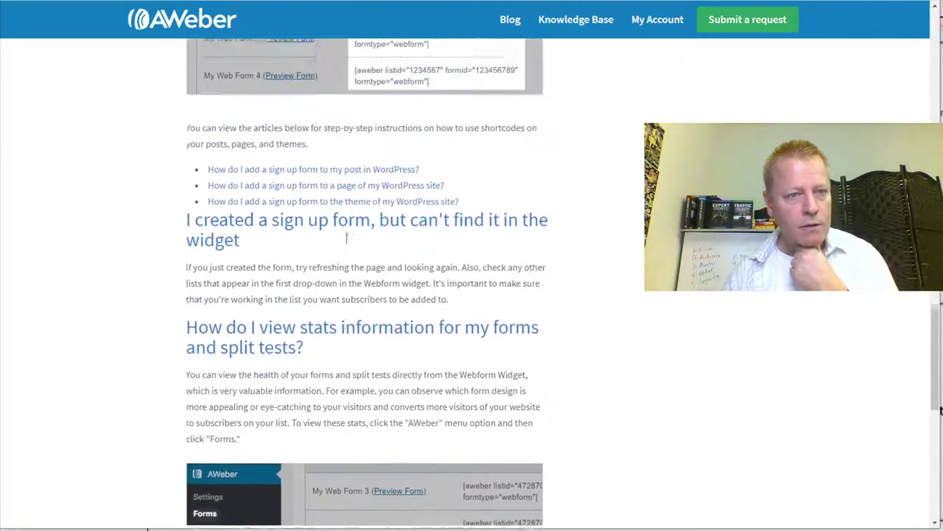
{"action": "scroll", "coordinate": [342, 291], "scroll_direction": "up", "scroll_amount": 20}
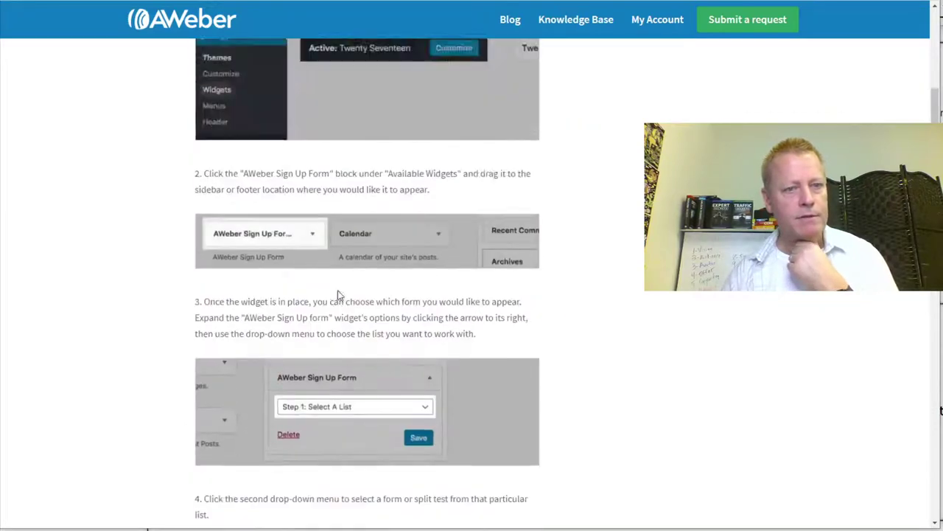
Read the article on installing the AWeber WordPress plugin, then return to the popup editor.
{"action": "left_click", "coordinate": [331, 217]}
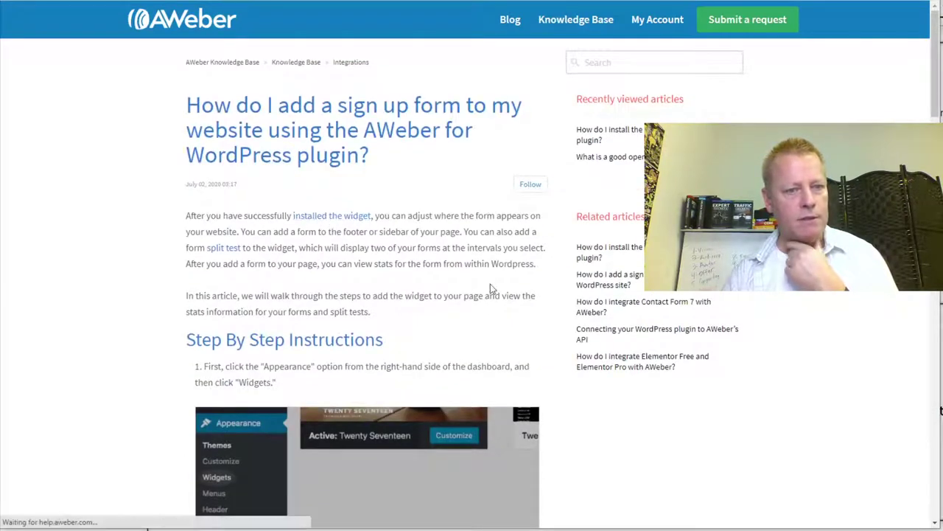
{"action": "scroll", "coordinate": [481, 325], "scroll_direction": "down", "scroll_amount": 15}
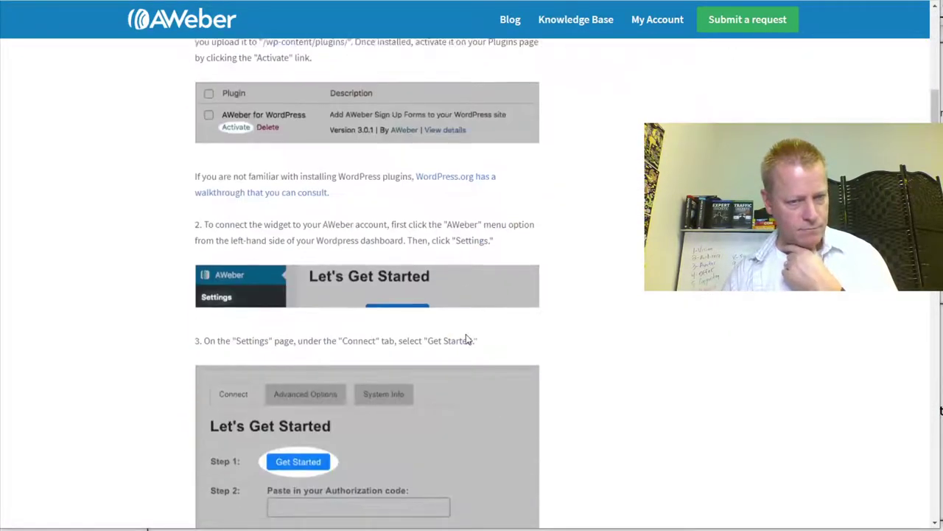
{"action": "scroll", "coordinate": [466, 339], "scroll_direction": "down", "scroll_amount": 12}
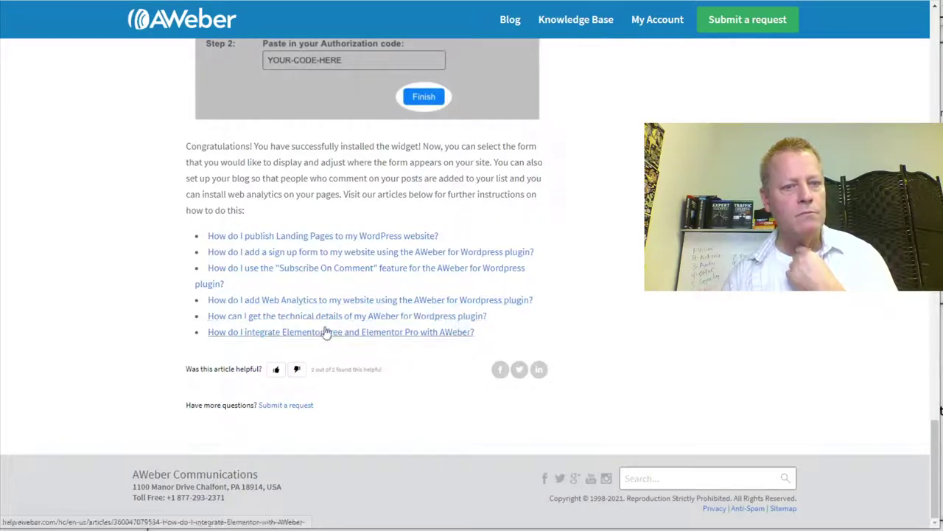
{"action": "scroll", "coordinate": [336, 326], "scroll_direction": "up", "scroll_amount": 8}
{"action": "scroll", "coordinate": [335, 329], "scroll_direction": "up", "scroll_amount": 5}
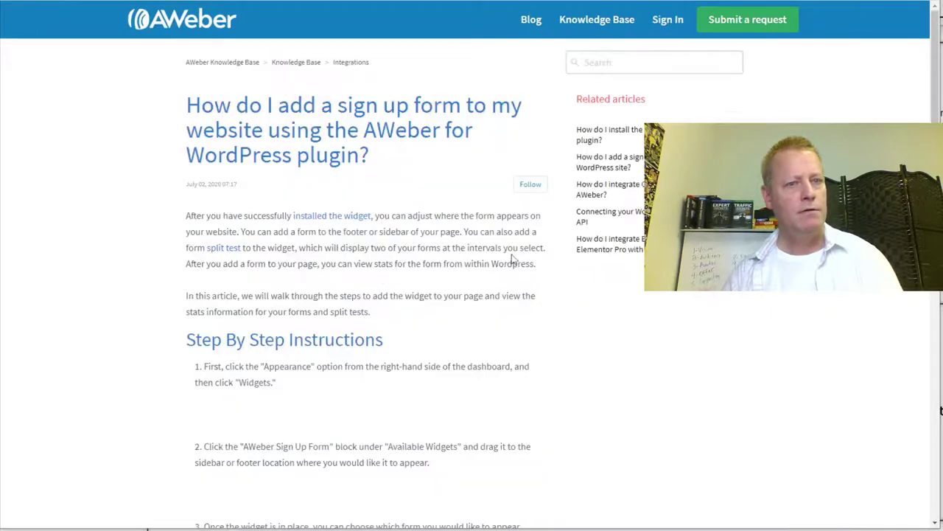
{"action": "scroll", "coordinate": [422, 308], "scroll_direction": "down", "scroll_amount": 4}
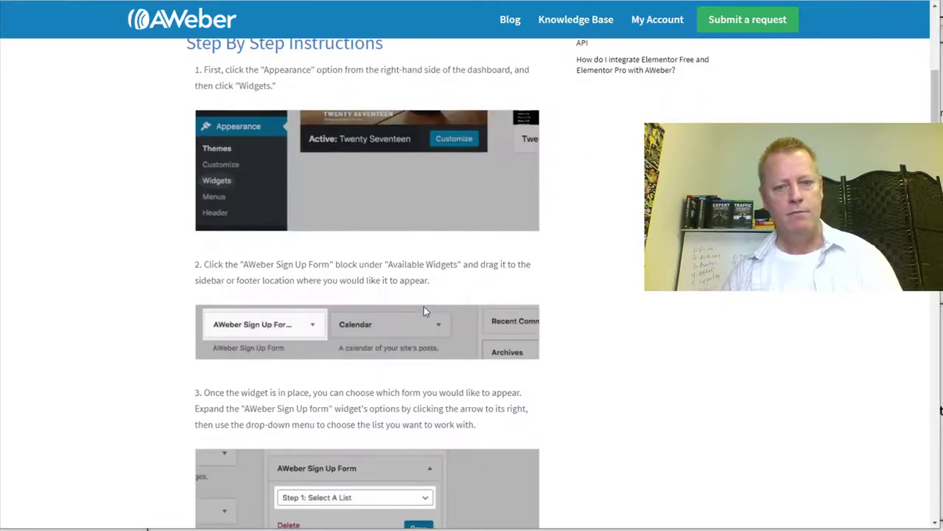
{"action": "scroll", "coordinate": [423, 310], "scroll_direction": "down", "scroll_amount": 10}
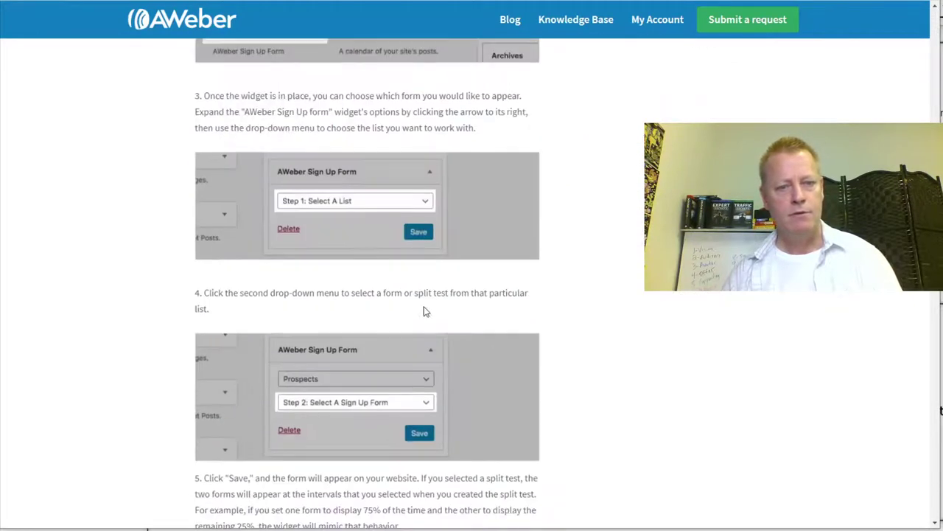
{"action": "scroll", "coordinate": [423, 310], "scroll_direction": "down", "scroll_amount": 3}
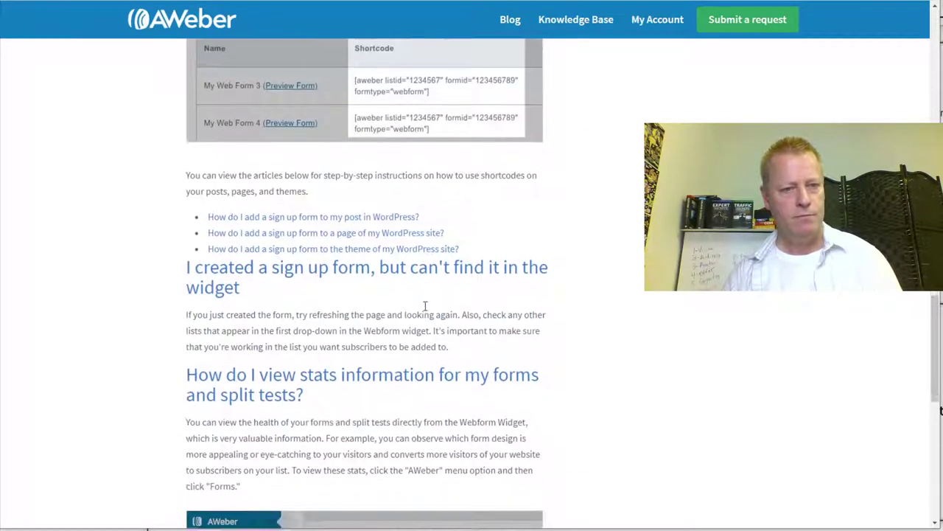
{"action": "scroll", "coordinate": [256, 249], "scroll_direction": "down", "scroll_amount": 3}
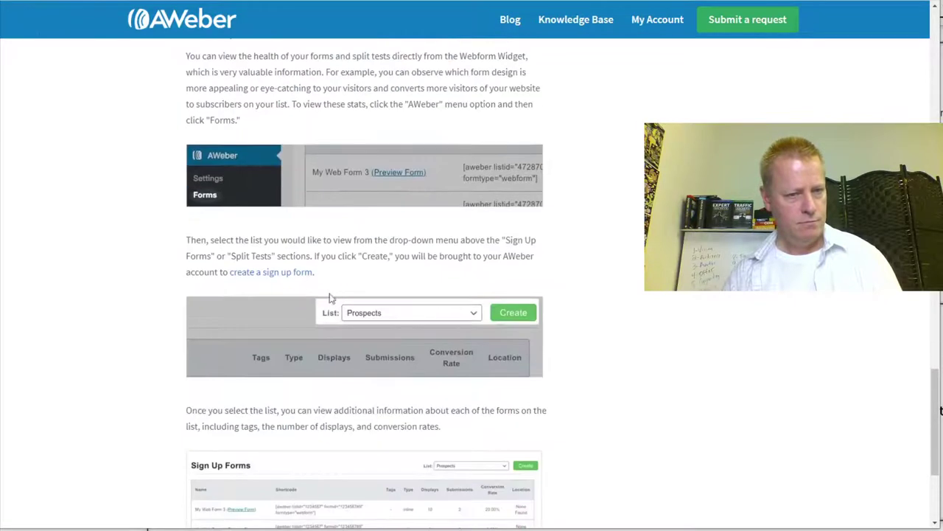
{"action": "scroll", "coordinate": [371, 387], "scroll_direction": "down", "scroll_amount": 3}
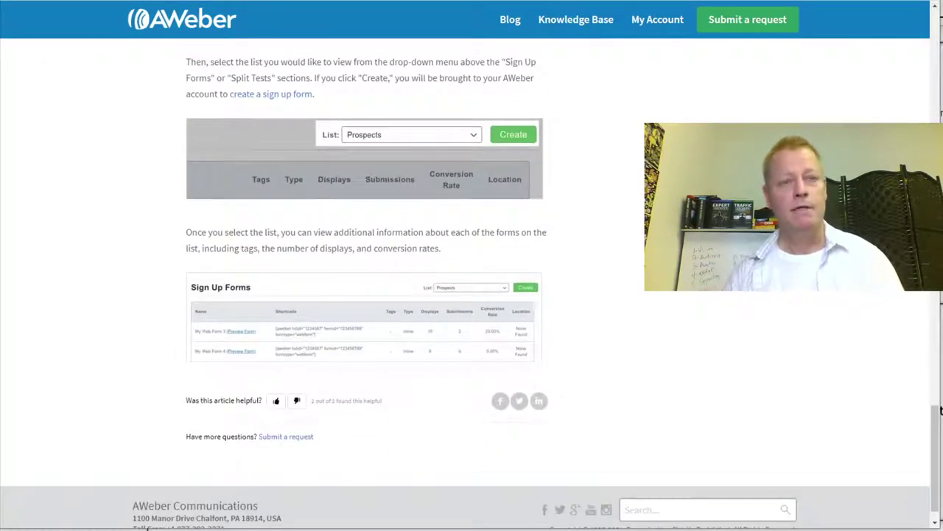
{"action": "key", "text": "ctrl+Tab"}
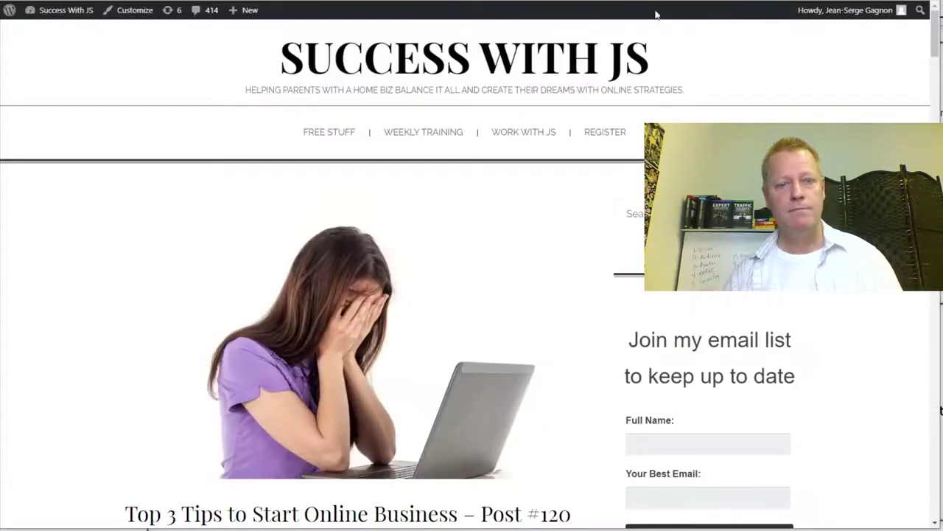
{"action": "key", "text": "ctrl+Tab"}
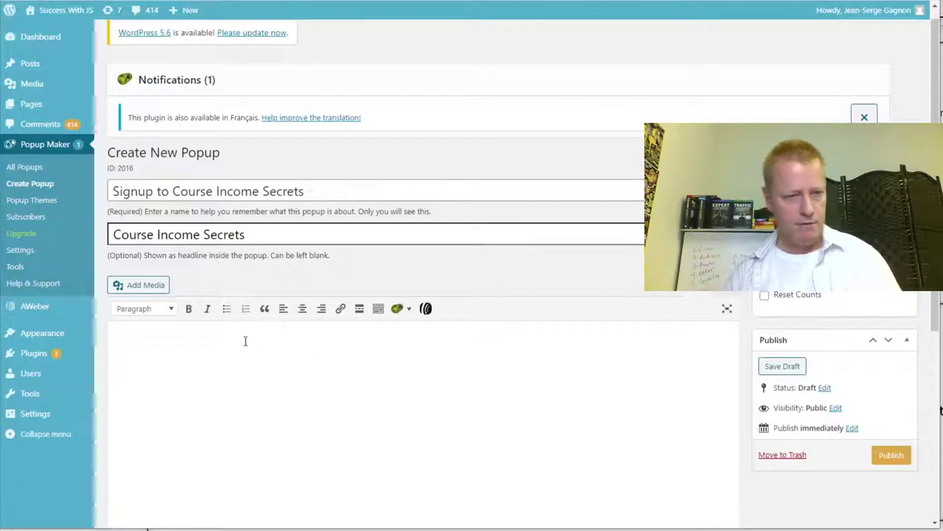
Insert the 'Signup to CIS' AWeber form shortcode into the popup body and publish it.
{"action": "left_click", "coordinate": [426, 310]}
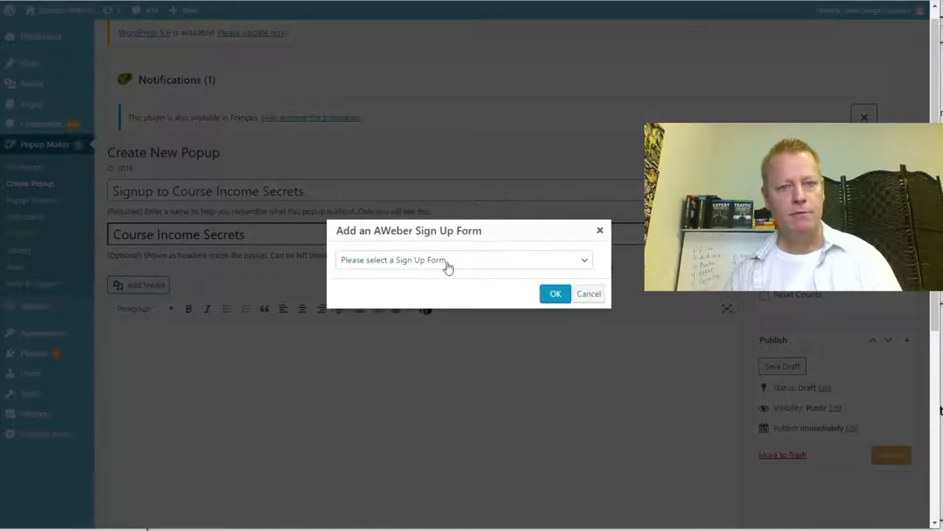
{"action": "left_click", "coordinate": [462, 263]}
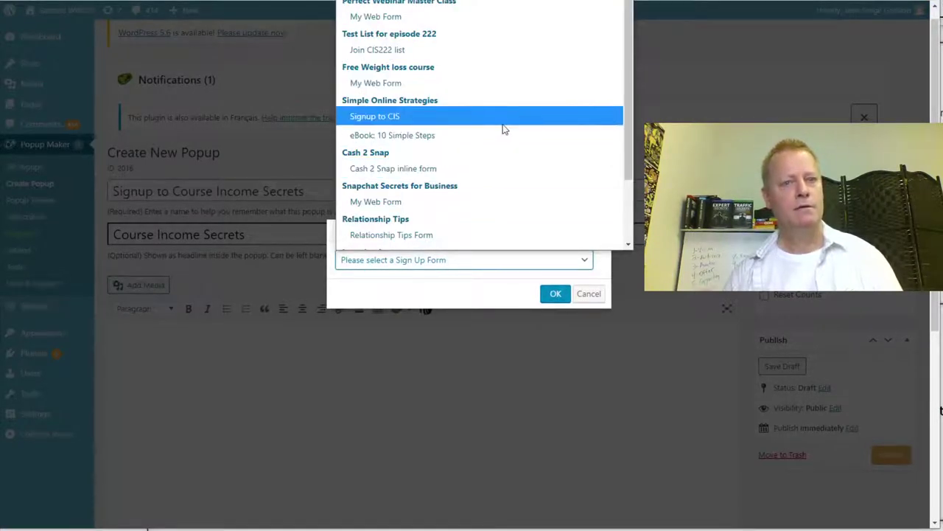
{"action": "scroll", "coordinate": [504, 129], "scroll_direction": "down", "scroll_amount": 2}
{"action": "scroll", "coordinate": [505, 130], "scroll_direction": "up", "scroll_amount": 2}
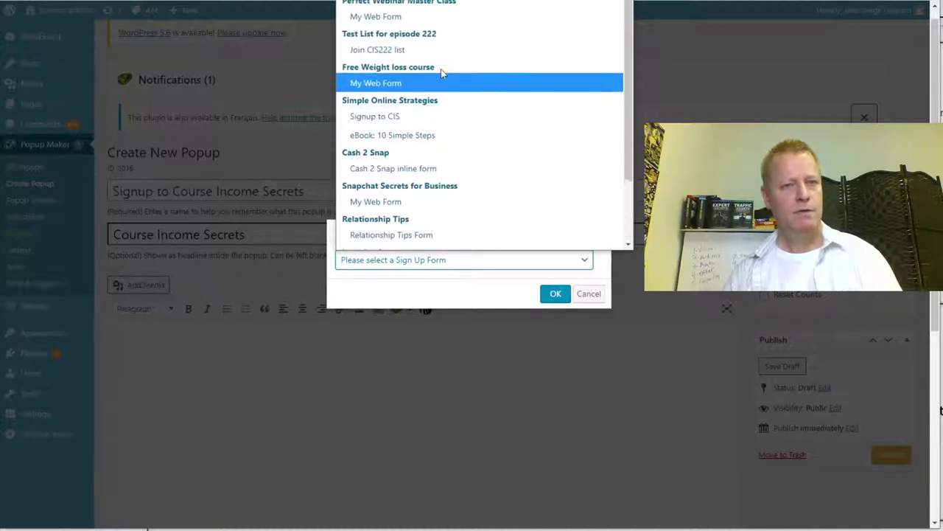
{"action": "left_click", "coordinate": [436, 121]}
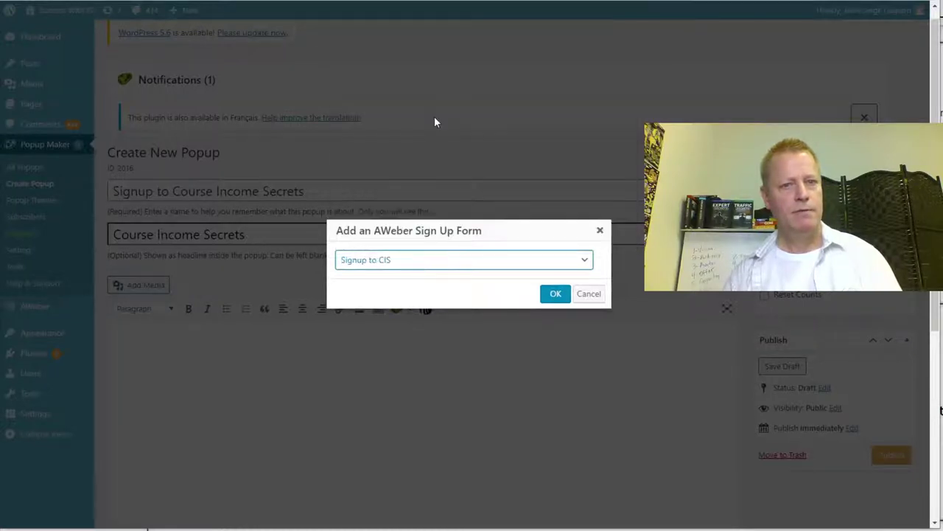
{"action": "left_click", "coordinate": [556, 294]}
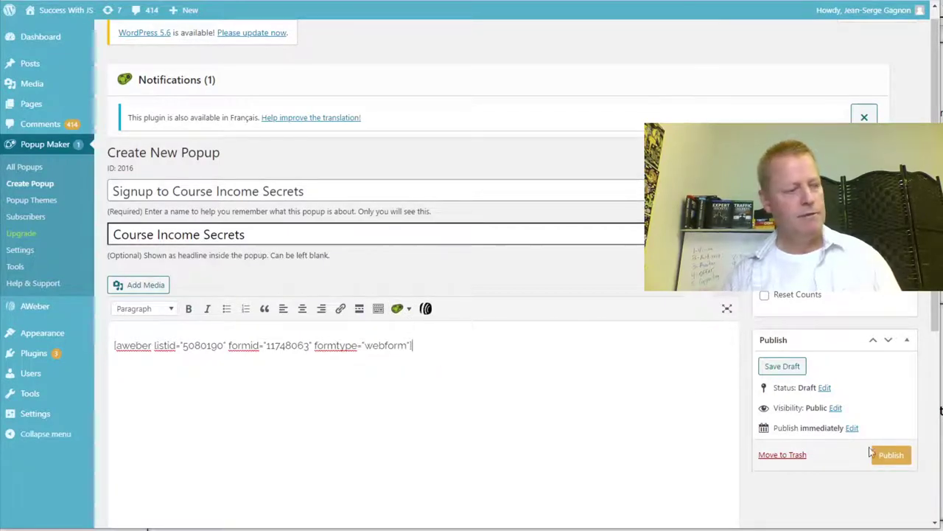
{"action": "left_click", "coordinate": [891, 455]}
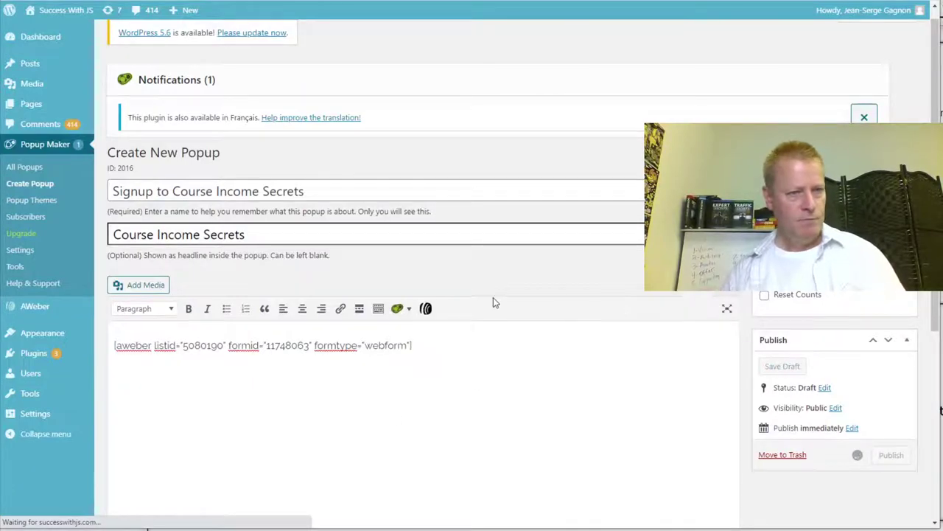
Add a new Time Delay / Auto Open trigger to the popup.
{"action": "scroll", "coordinate": [663, 347], "scroll_direction": "down", "scroll_amount": 3}
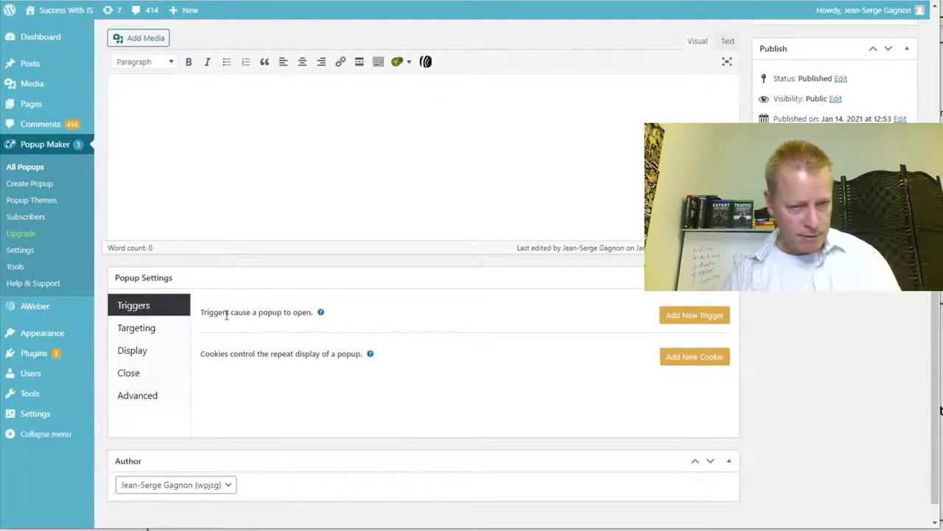
{"action": "left_click_drag", "start_coordinate": [223, 311], "coordinate": [308, 309]}
{"action": "left_click", "coordinate": [343, 315]}
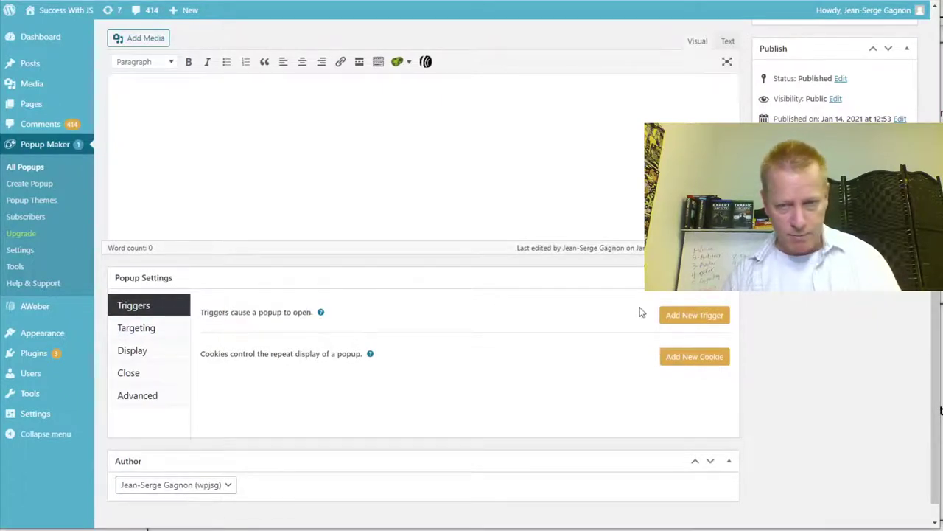
{"action": "left_click", "coordinate": [687, 314]}
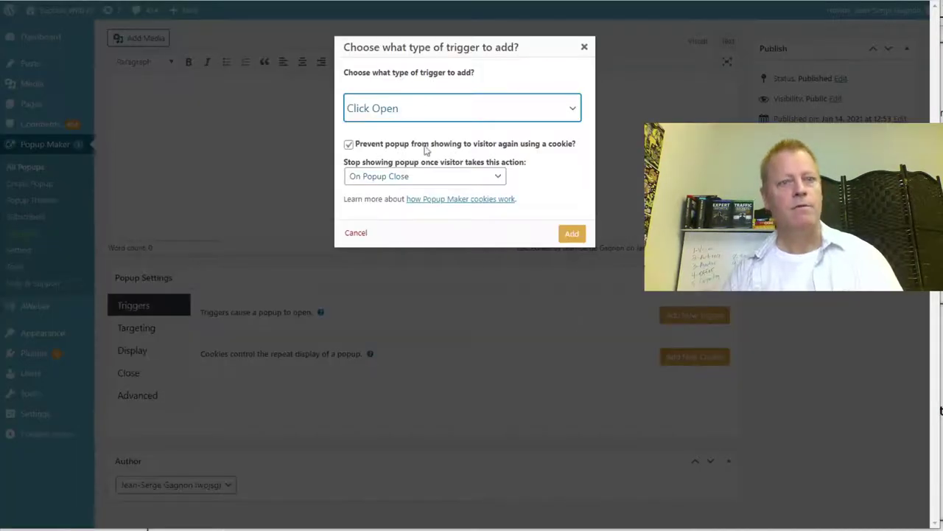
{"action": "left_click", "coordinate": [418, 117]}
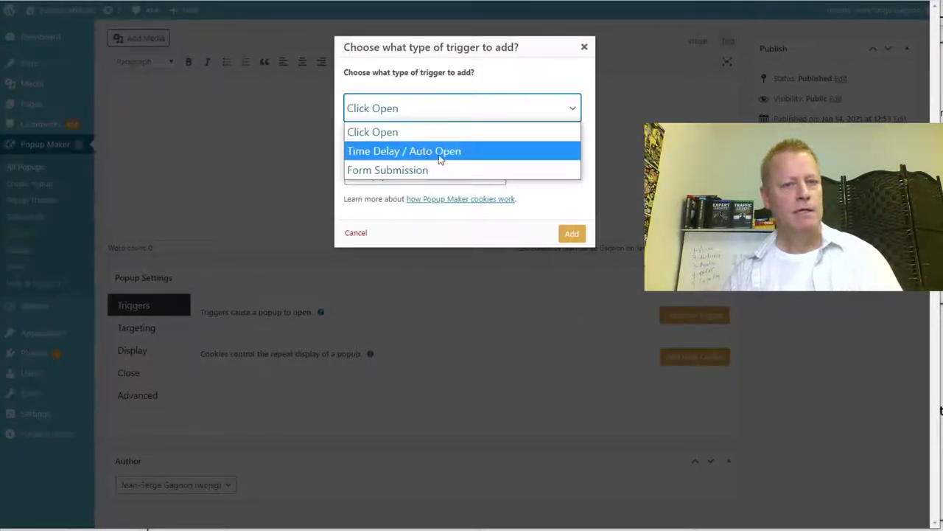
{"action": "left_click", "coordinate": [436, 128]}
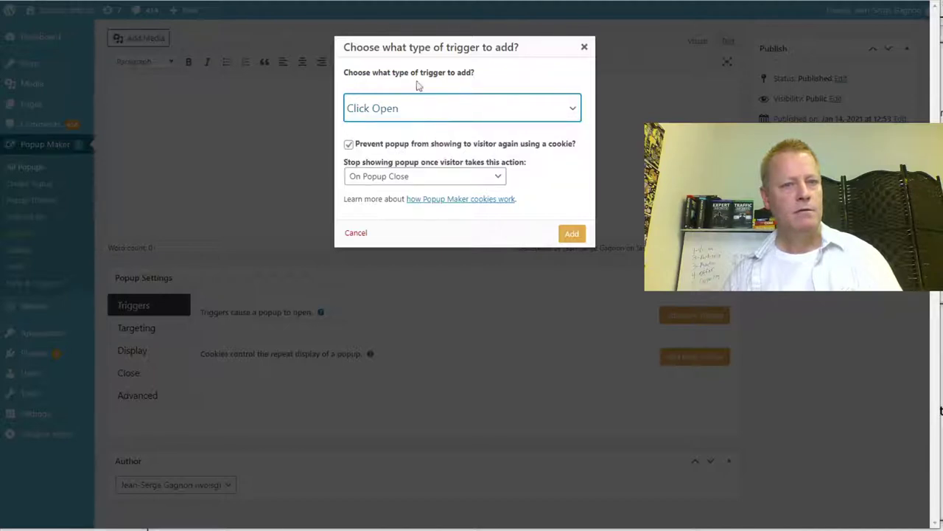
{"action": "left_click", "coordinate": [417, 114]}
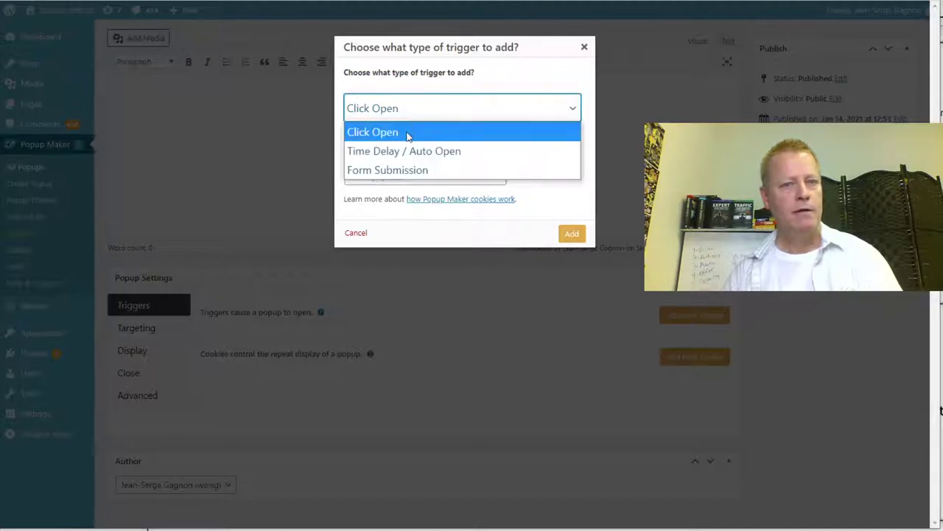
{"action": "left_click", "coordinate": [436, 152]}
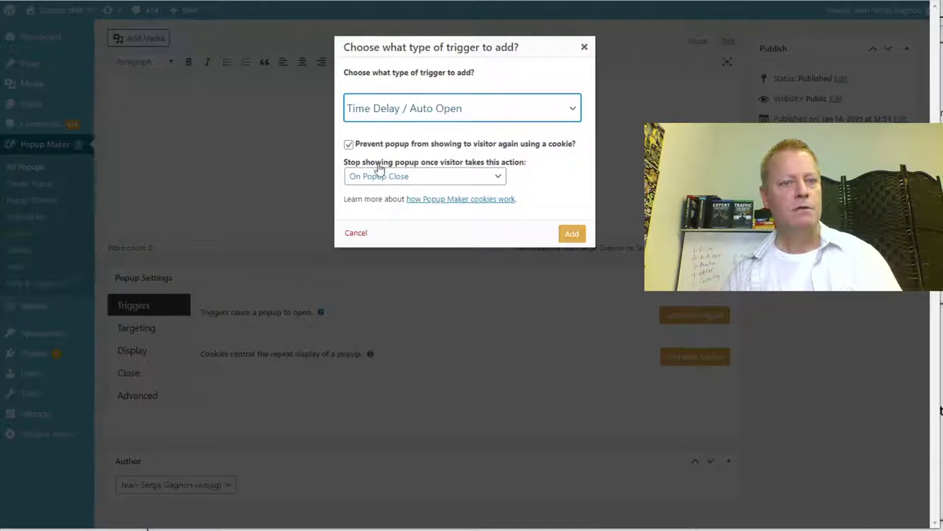
Set the trigger cookie to Subscription Form: Successful and the delay to 2000 ms, then add it.
{"action": "left_click", "coordinate": [468, 179]}
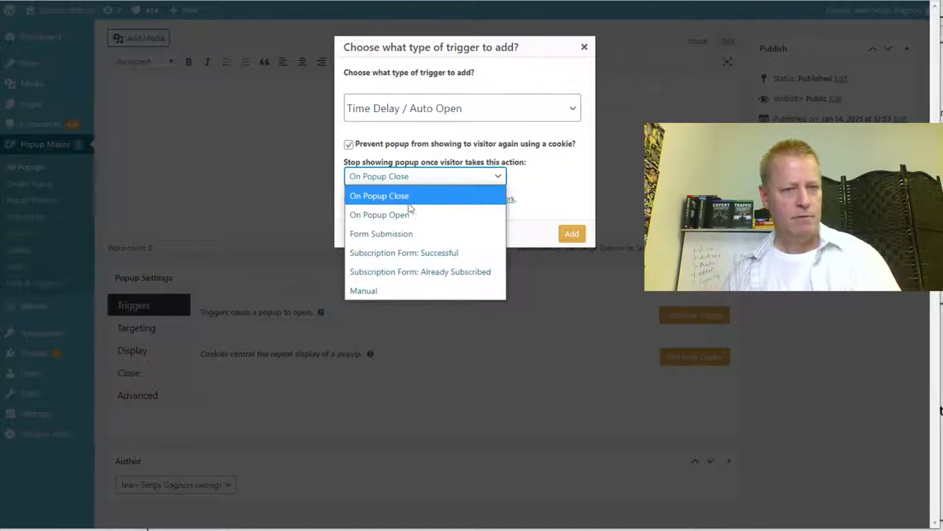
{"action": "left_click", "coordinate": [413, 254]}
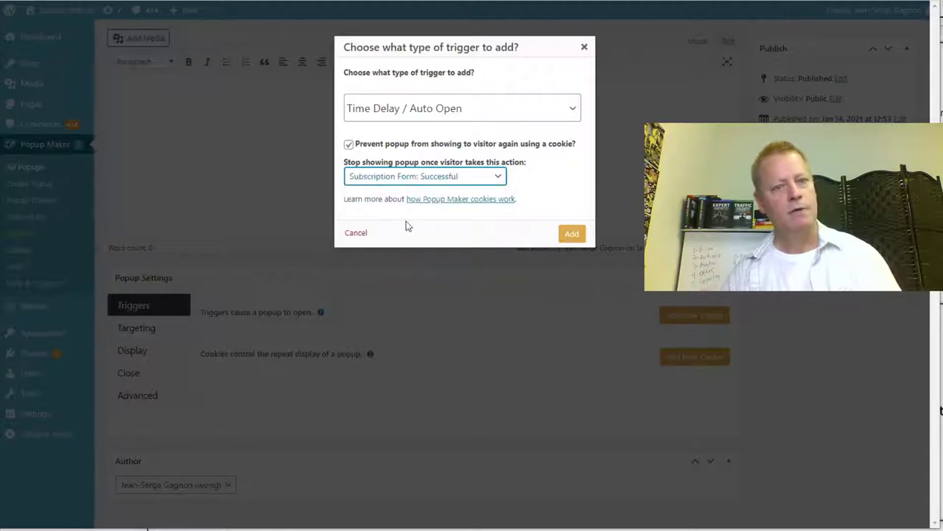
{"action": "left_click", "coordinate": [571, 233]}
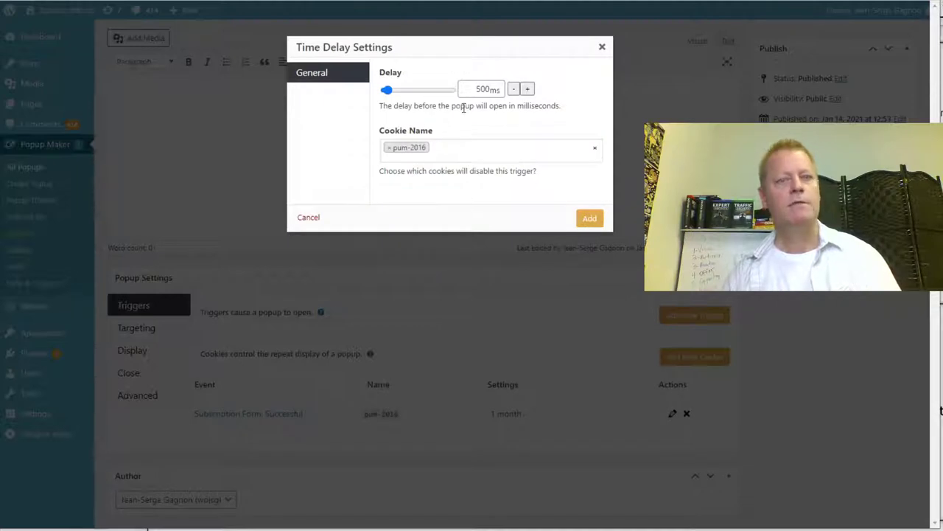
{"action": "left_click_drag", "start_coordinate": [388, 95], "coordinate": [390, 91]}
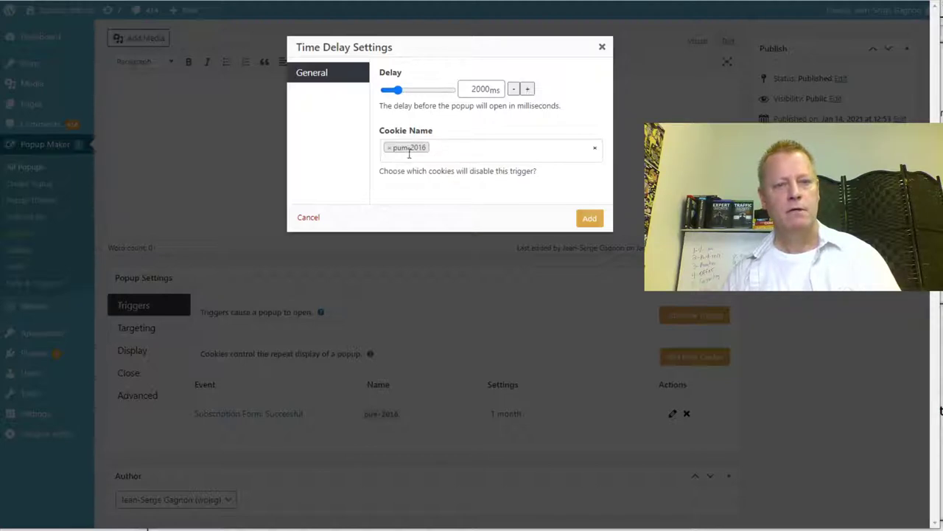
{"action": "left_click", "coordinate": [590, 218]}
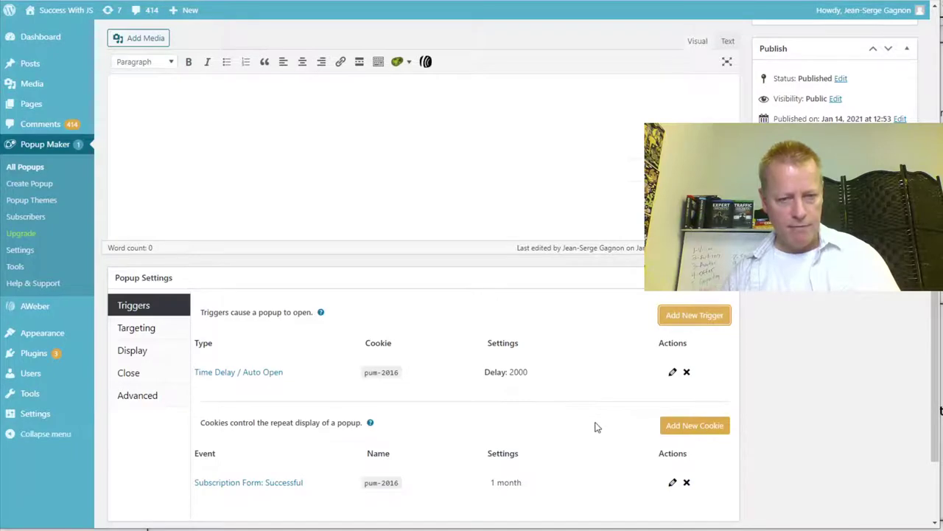
Update the popup to save its 2000 ms time-delay trigger and pum-2016 cookie.
{"action": "scroll", "coordinate": [594, 426], "scroll_direction": "down", "scroll_amount": 3}
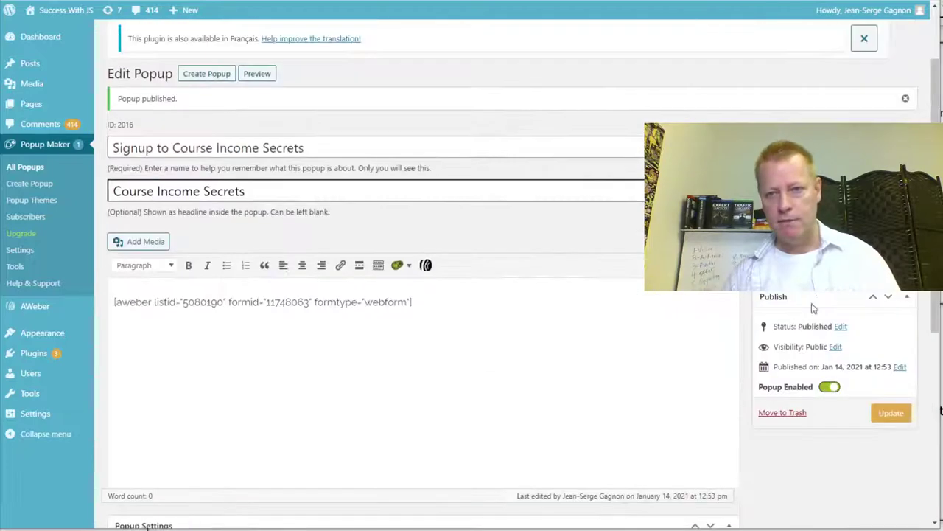
{"action": "left_click", "coordinate": [883, 417]}
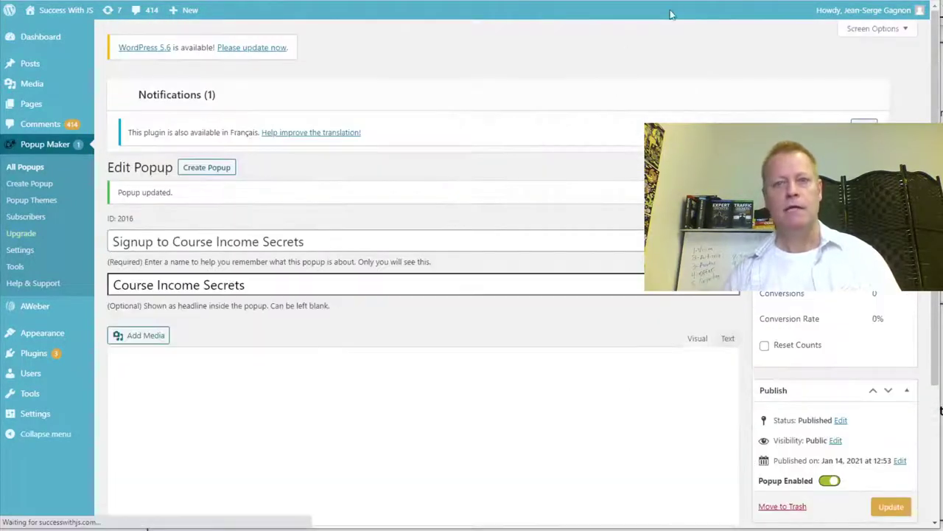
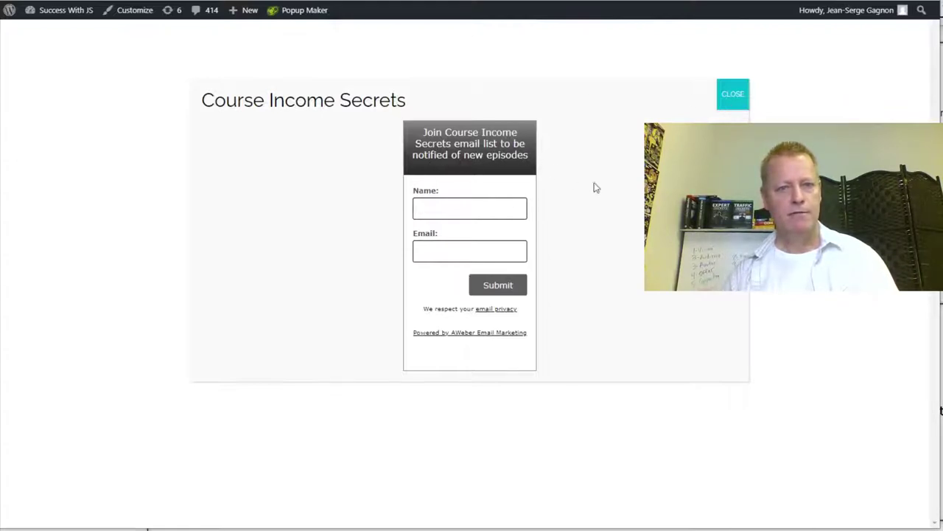
Dismiss the Course Income Secrets popup on the blog and return to the Edit Popup admin page.
{"action": "left_click", "coordinate": [736, 99]}
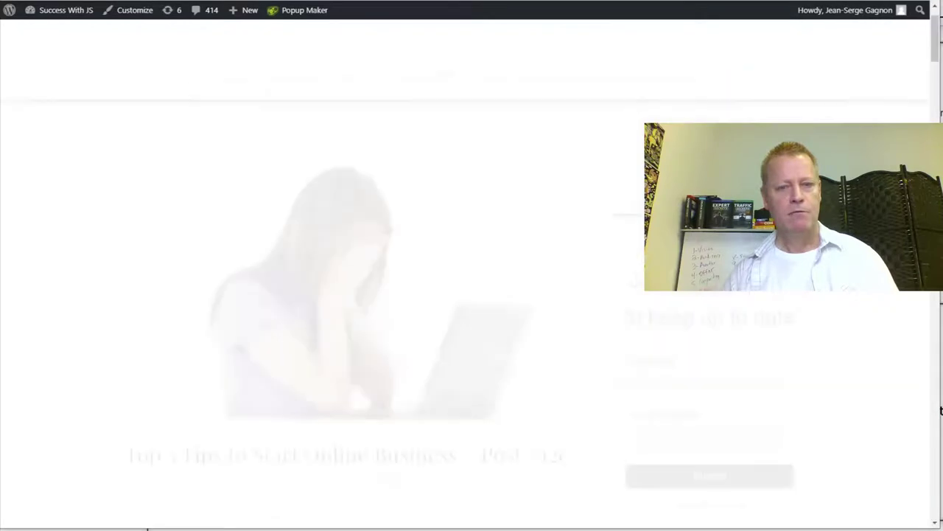
{"action": "scroll", "coordinate": [587, 320], "scroll_direction": "down", "scroll_amount": 10}
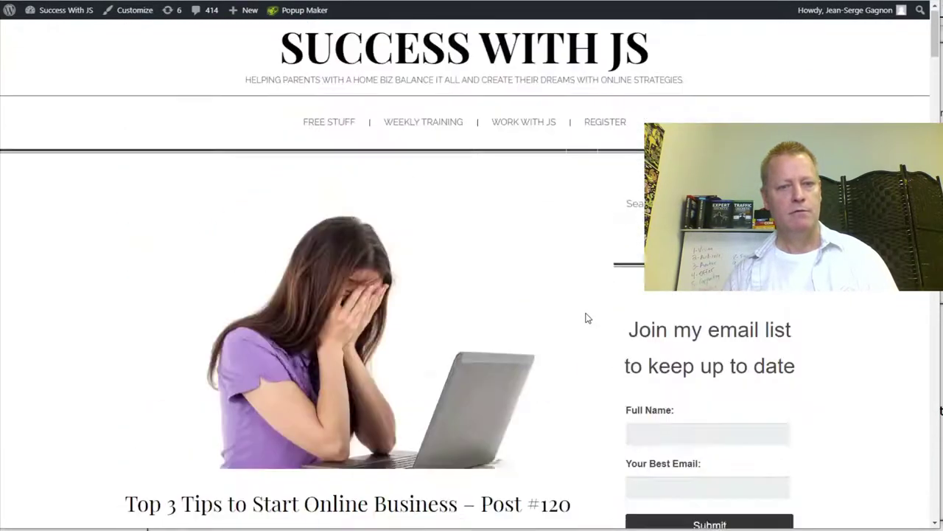
{"action": "scroll", "coordinate": [589, 310], "scroll_direction": "up", "scroll_amount": 10}
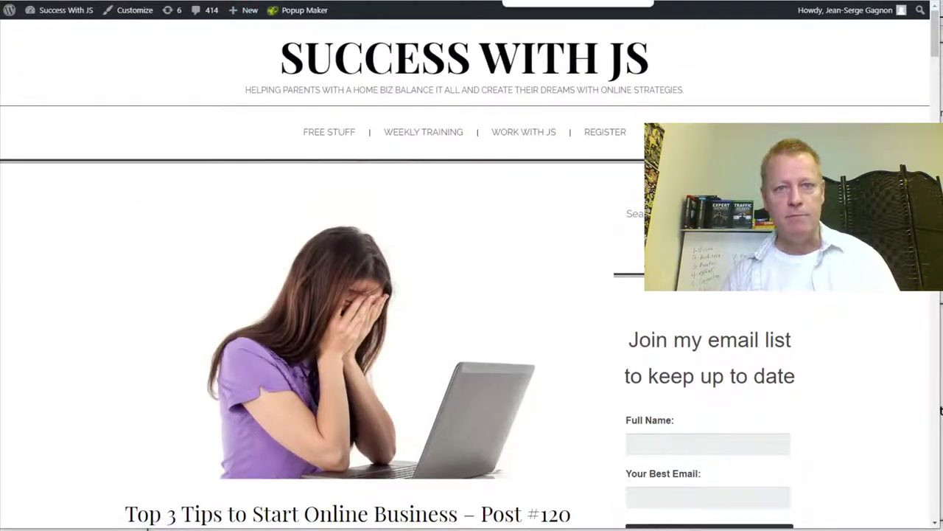
{"action": "key", "text": "ctrl+Tab"}
{"action": "scroll", "coordinate": [280, 442], "scroll_direction": "down", "scroll_amount": 6}
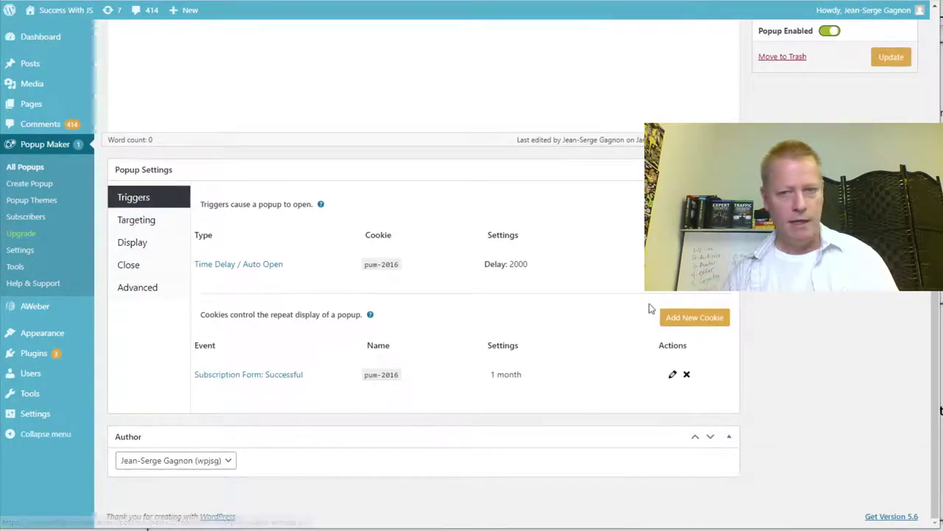
Look over the Add New Trigger dialog and cancel it without adding a trigger.
{"action": "left_click", "coordinate": [694, 204]}
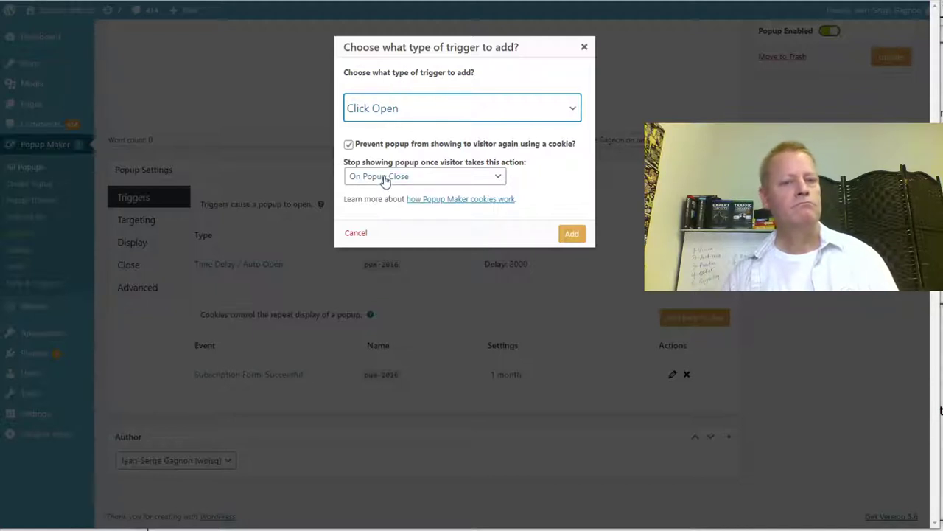
{"action": "left_click", "coordinate": [355, 233]}
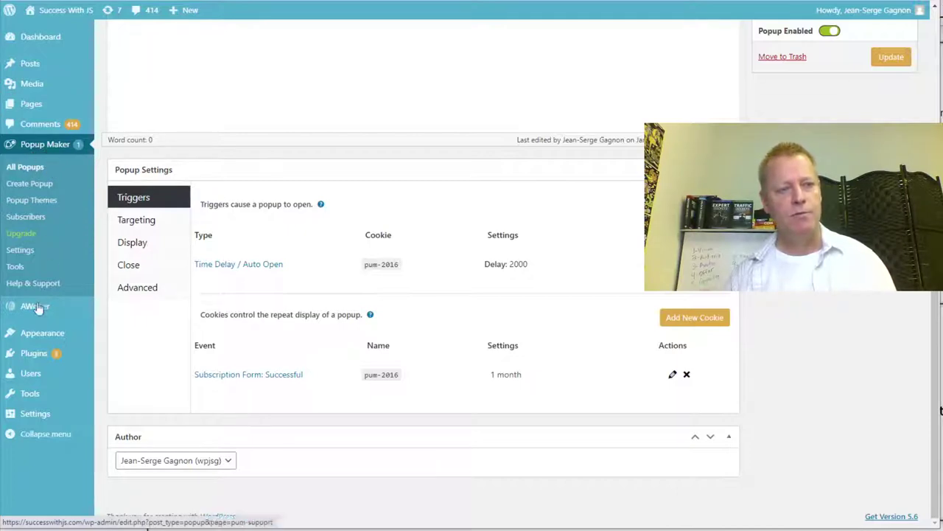
{"action": "mouse_move", "coordinate": [37, 331]}
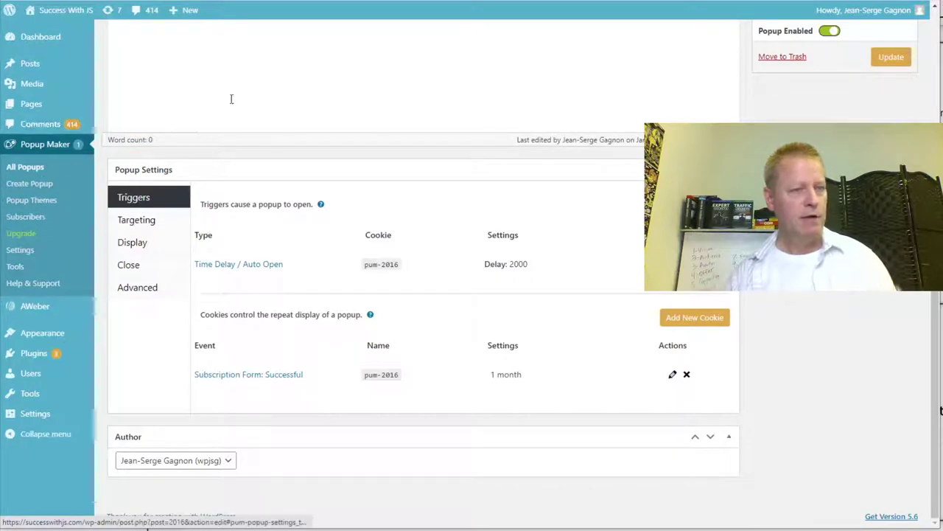
{"action": "scroll", "coordinate": [384, 66], "scroll_direction": "up", "scroll_amount": 5}
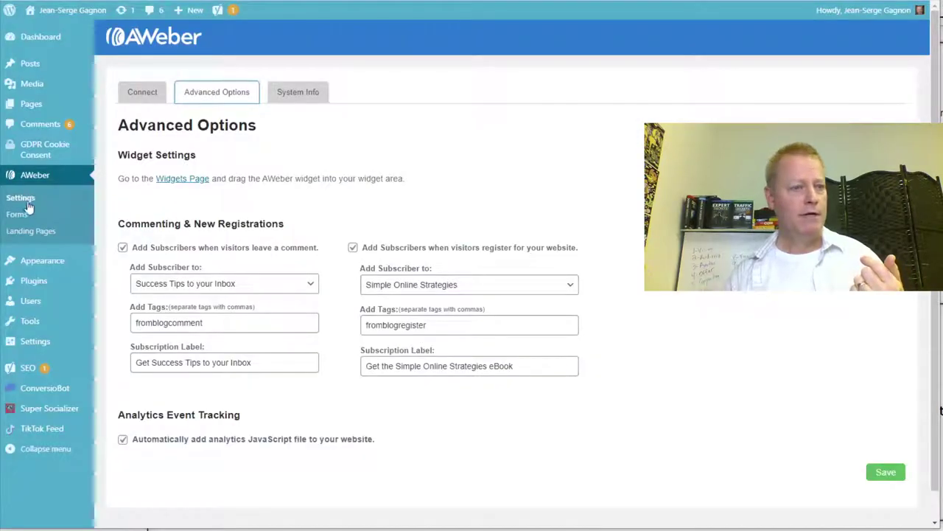
Under Plugins > Add New, search for 'aweber popup' and browse the results.
{"action": "left_click", "coordinate": [31, 281]}
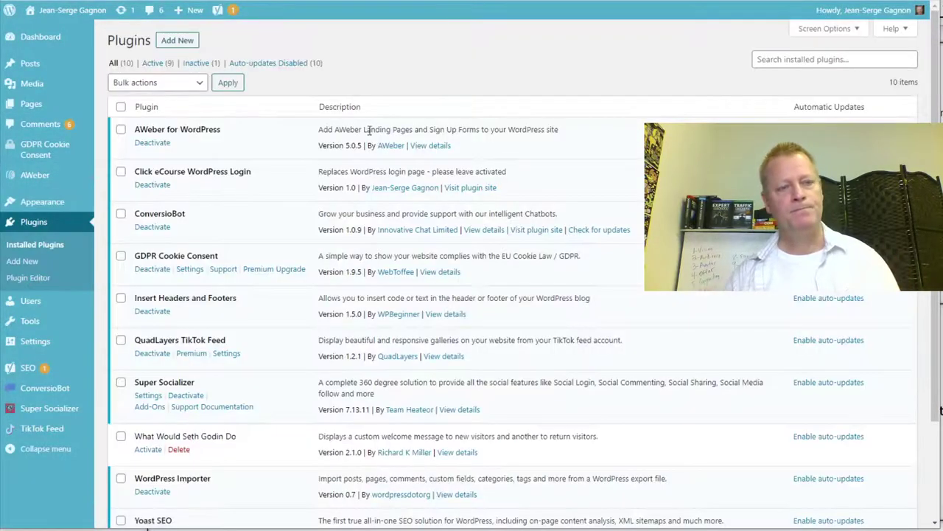
{"action": "left_click", "coordinate": [178, 40]}
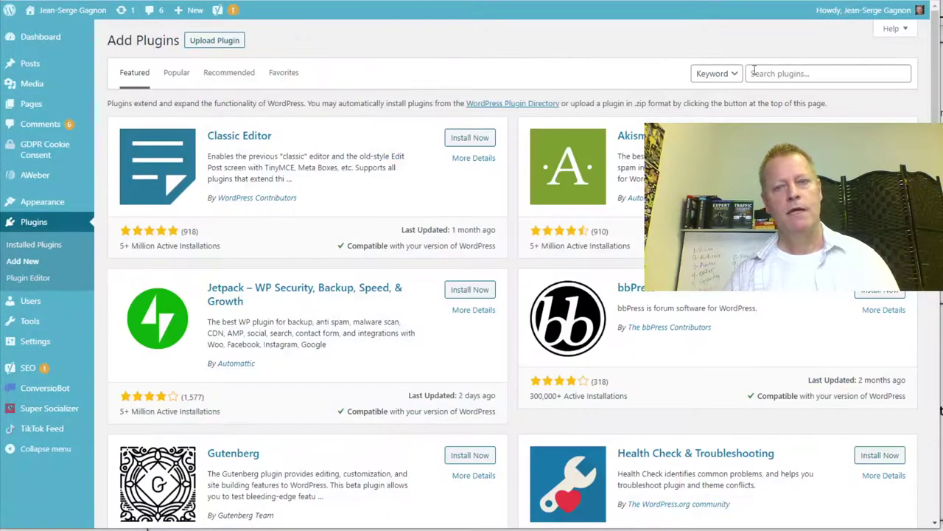
{"action": "left_click", "coordinate": [766, 71]}
{"action": "type", "text": "aweber popup"}
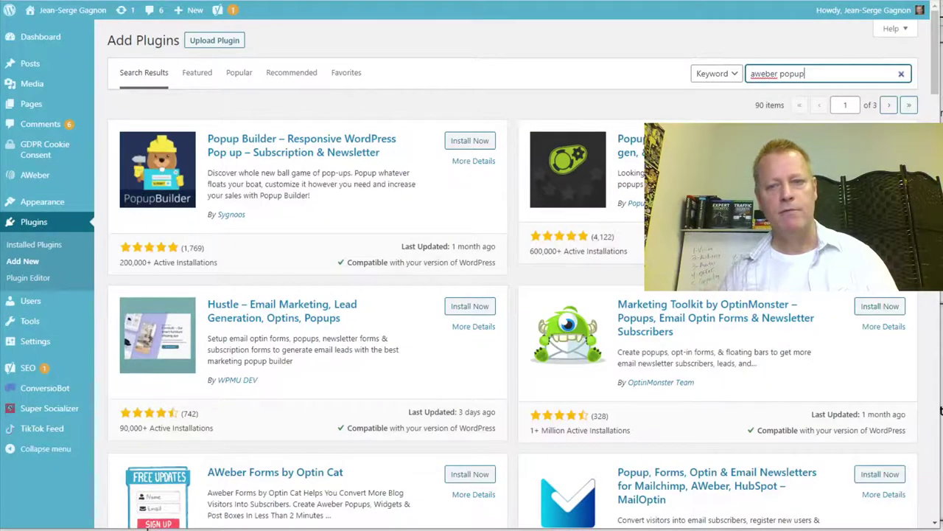
{"action": "scroll", "coordinate": [764, 393], "scroll_direction": "down", "scroll_amount": 4}
{"action": "scroll", "coordinate": [764, 391], "scroll_direction": "up", "scroll_amount": 4}
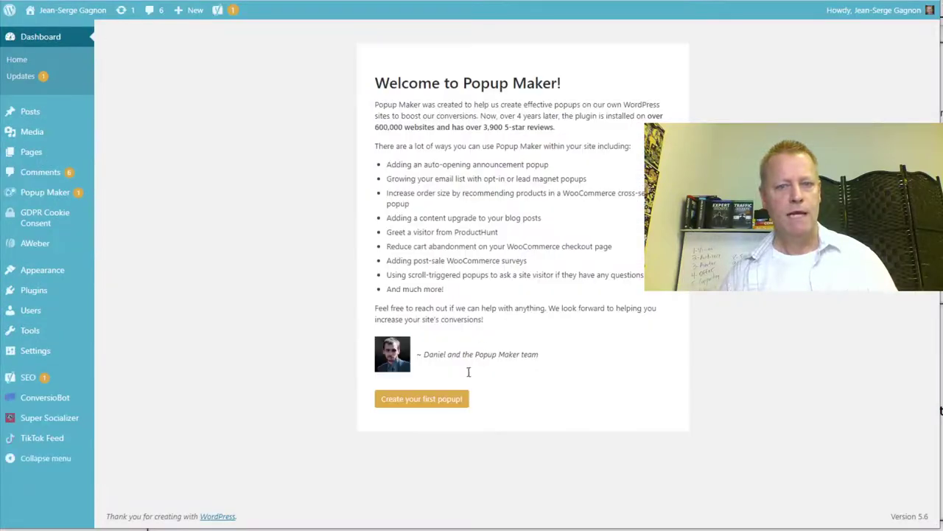
Create a popup named 'CIS optin' titled 'Never Miss another Course Income Secrets episode'.
{"action": "left_click", "coordinate": [415, 403]}
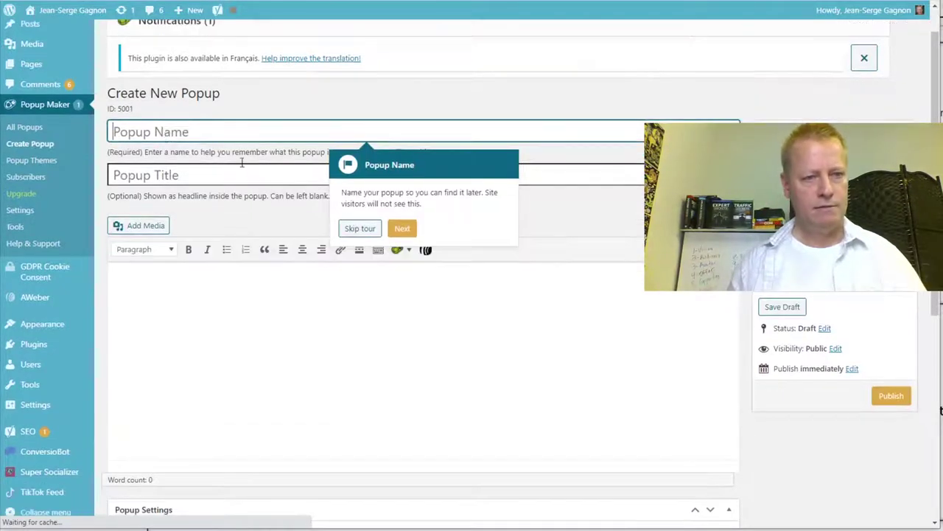
{"action": "left_click", "coordinate": [360, 228]}
{"action": "type", "text": "C"}
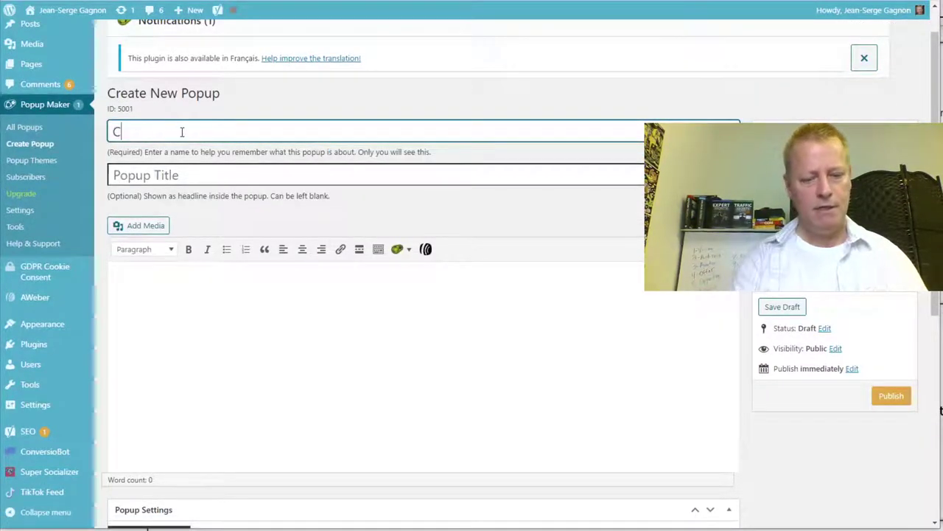
{"action": "type", "text": "IS optin"}
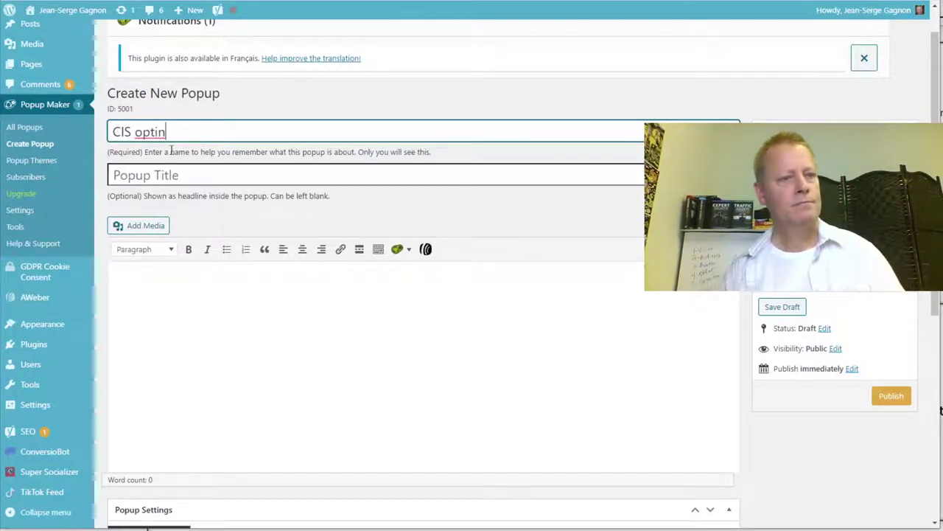
{"action": "left_click", "coordinate": [209, 174]}
{"action": "type", "text": "Course Income Secrets"}
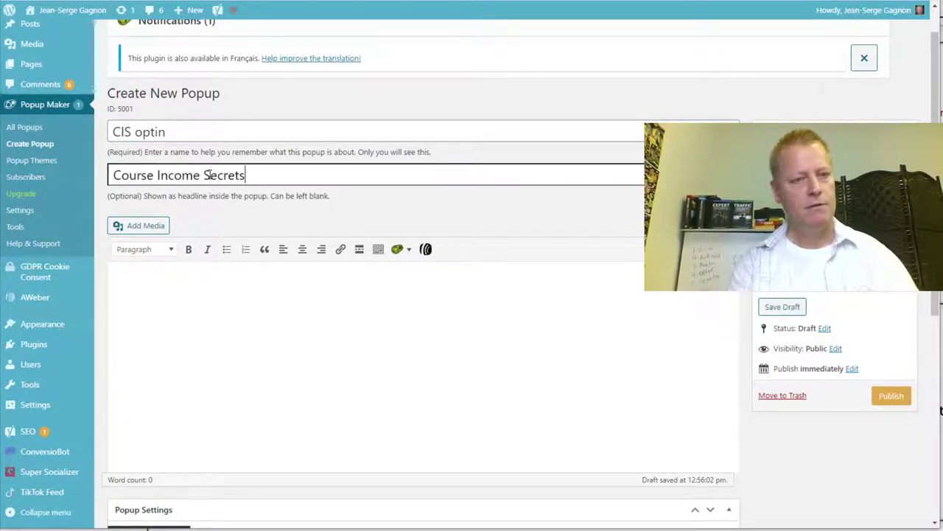
{"action": "type", "text": "Never Miss"}
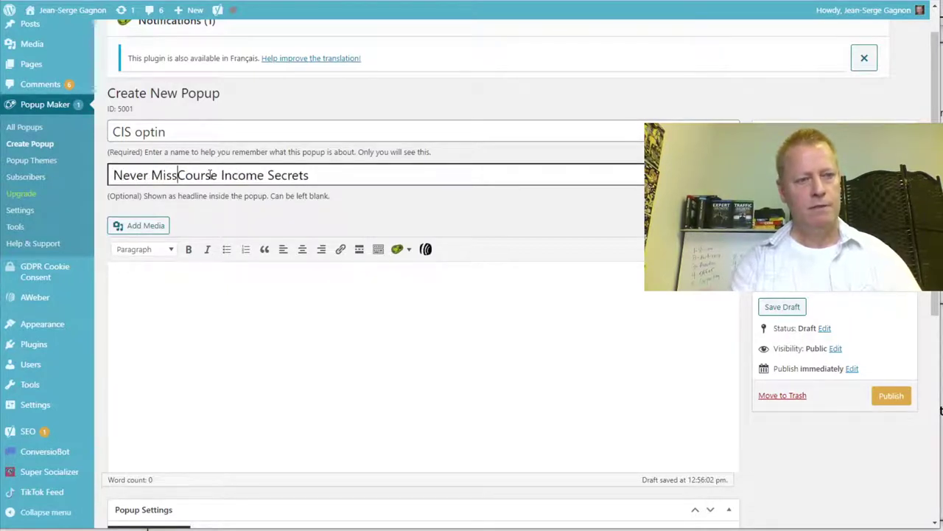
{"action": "type", "text": " another"}
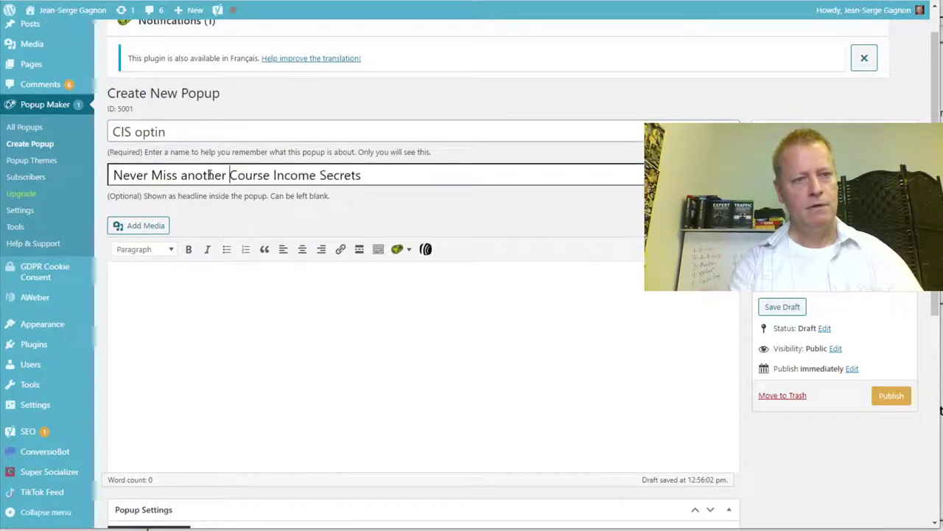
{"action": "left_click", "coordinate": [375, 172]}
{"action": "type", "text": "episode"}
Insert the AWeber 'Signup to CIS' form into the popup content.
{"action": "left_click", "coordinate": [420, 399]}
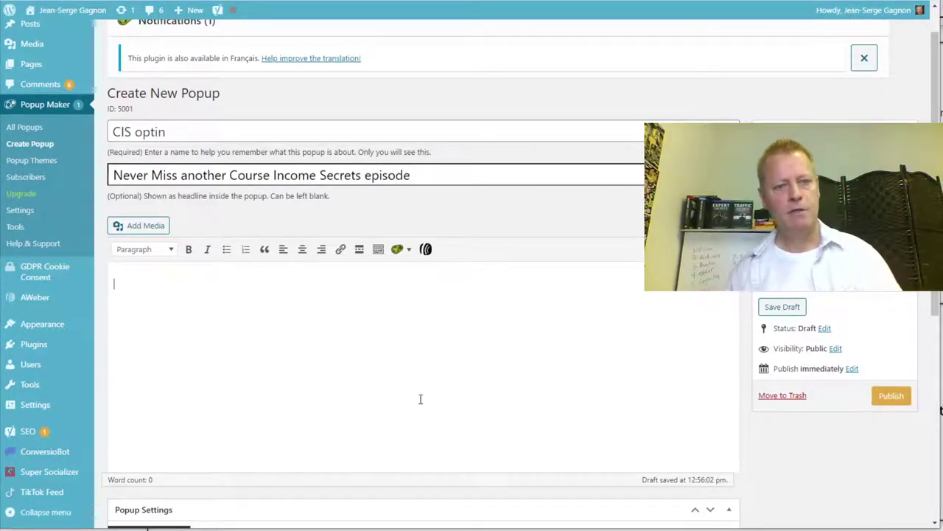
{"action": "left_click", "coordinate": [427, 250]}
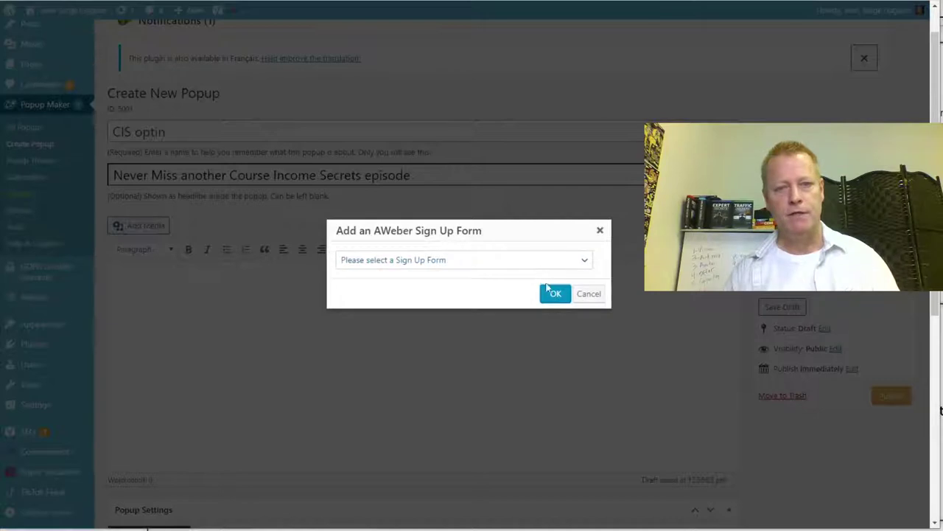
{"action": "left_click", "coordinate": [435, 265]}
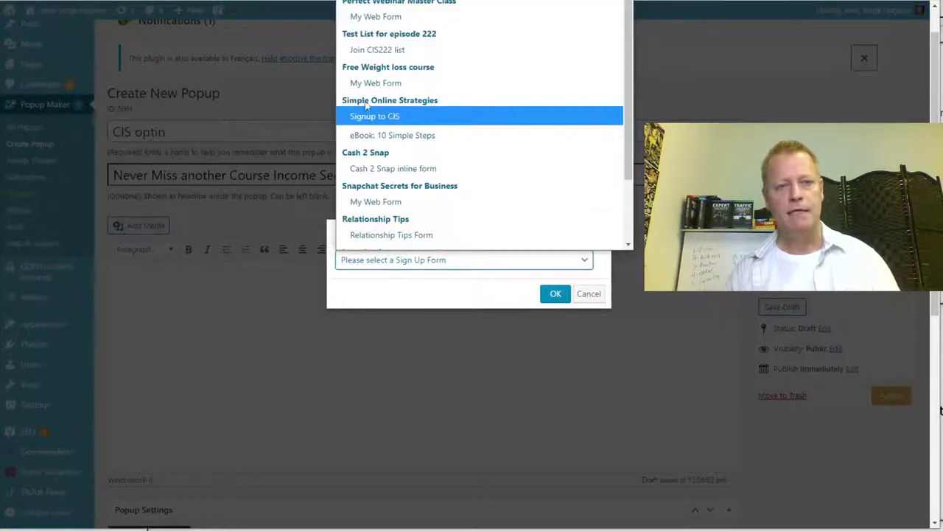
{"action": "left_click", "coordinate": [400, 118]}
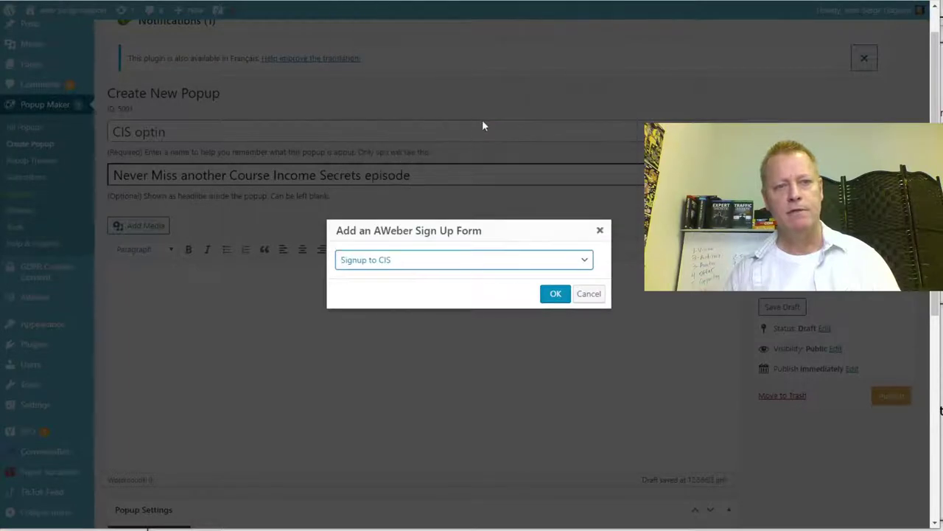
{"action": "left_click", "coordinate": [555, 294]}
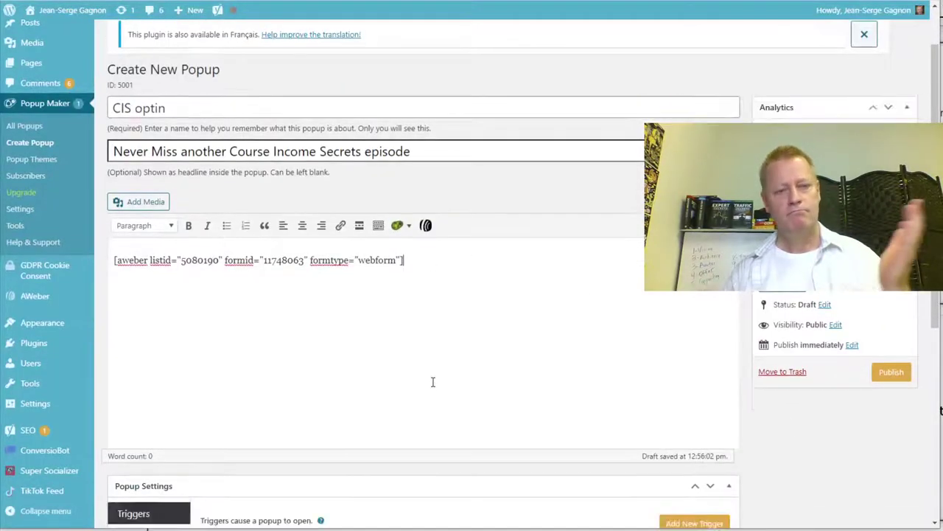
Add a Time Delay auto-open trigger with a 'Subscription Form: Successful' cookie.
{"action": "scroll", "coordinate": [433, 382], "scroll_direction": "down", "scroll_amount": 4}
{"action": "scroll", "coordinate": [466, 392], "scroll_direction": "up", "scroll_amount": 2}
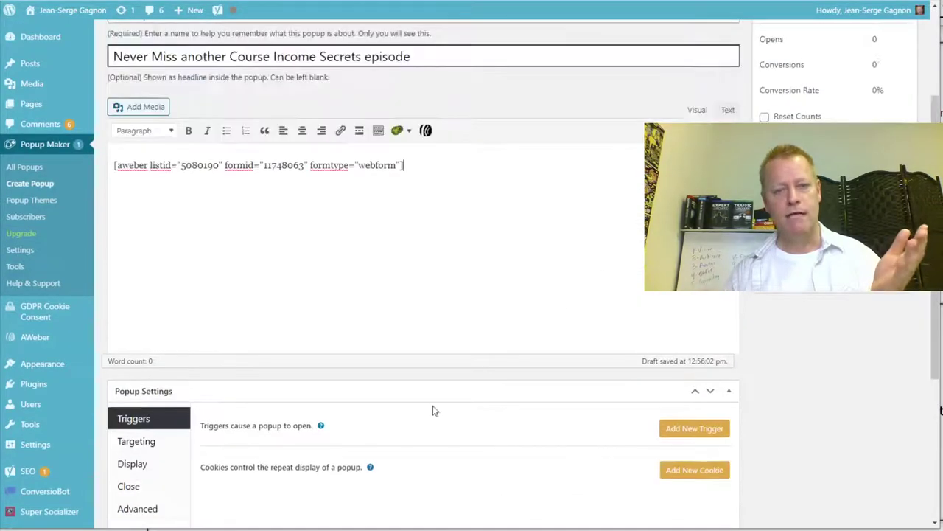
{"action": "scroll", "coordinate": [326, 426], "scroll_direction": "down", "scroll_amount": 2}
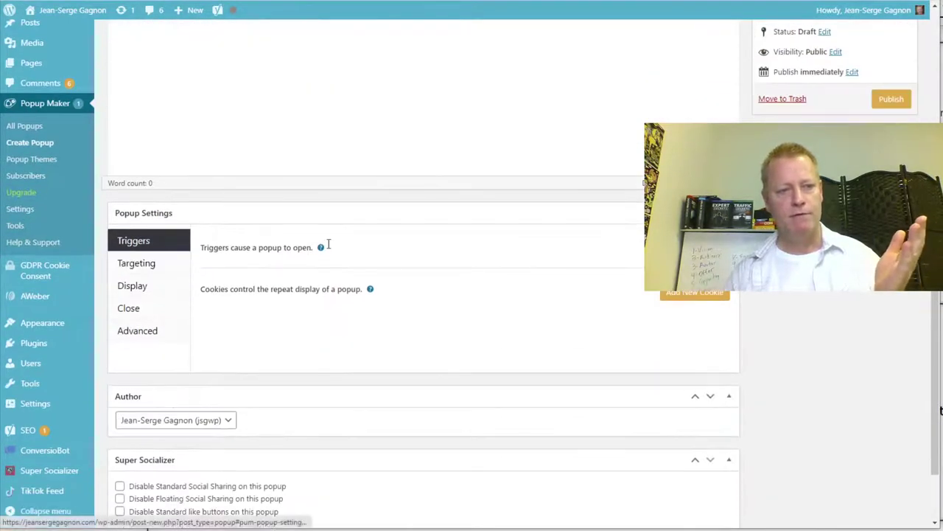
{"action": "left_click", "coordinate": [695, 248]}
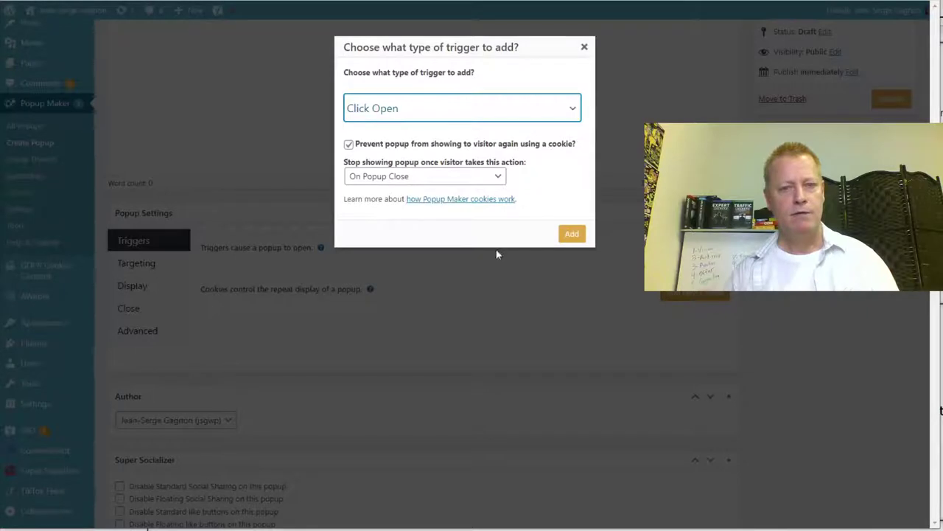
{"action": "left_click", "coordinate": [424, 117]}
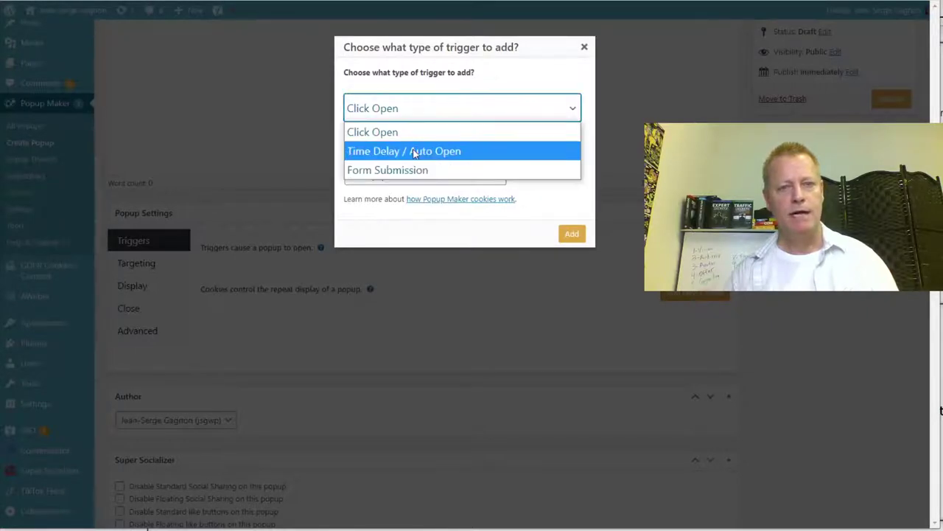
{"action": "left_click", "coordinate": [414, 151]}
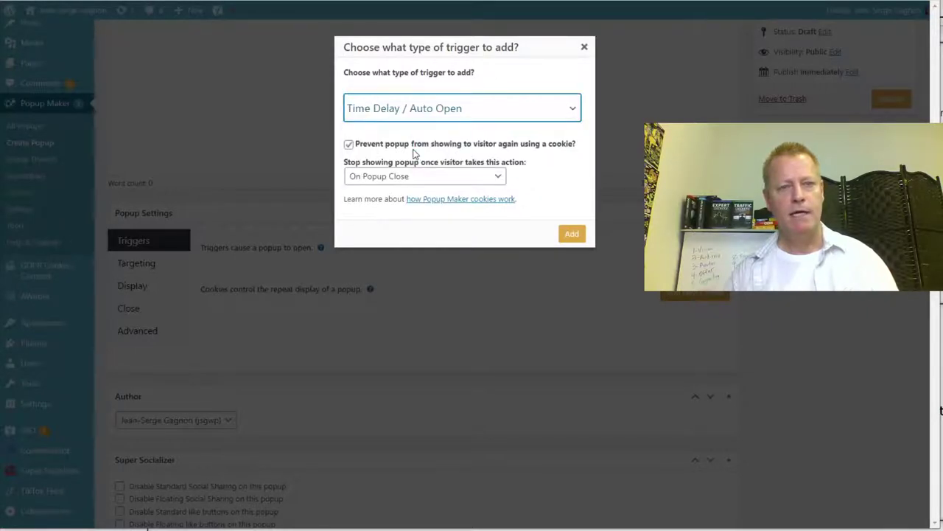
{"action": "left_click", "coordinate": [390, 184]}
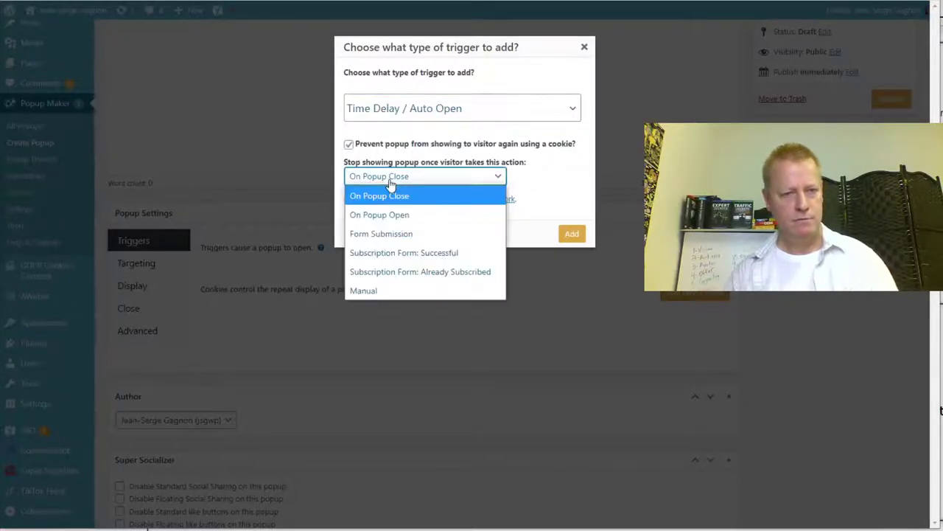
{"action": "left_click", "coordinate": [427, 254]}
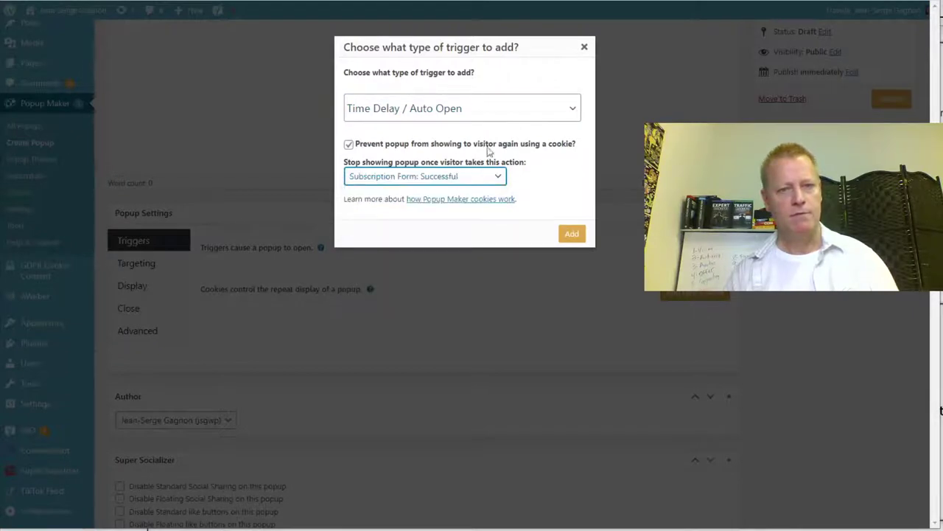
{"action": "left_click", "coordinate": [572, 234]}
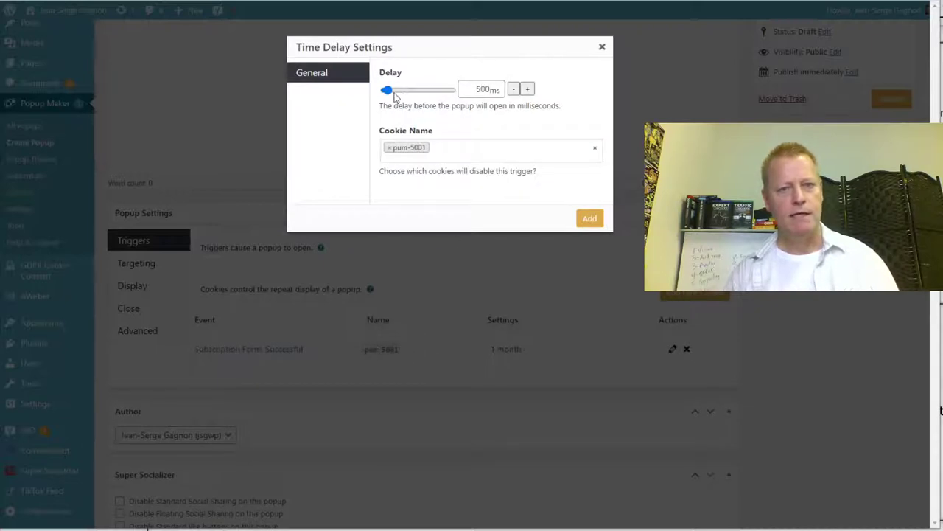
Set the trigger's delay to 2000 ms and save it.
{"action": "left_click_drag", "start_coordinate": [387, 92], "coordinate": [392, 92]}
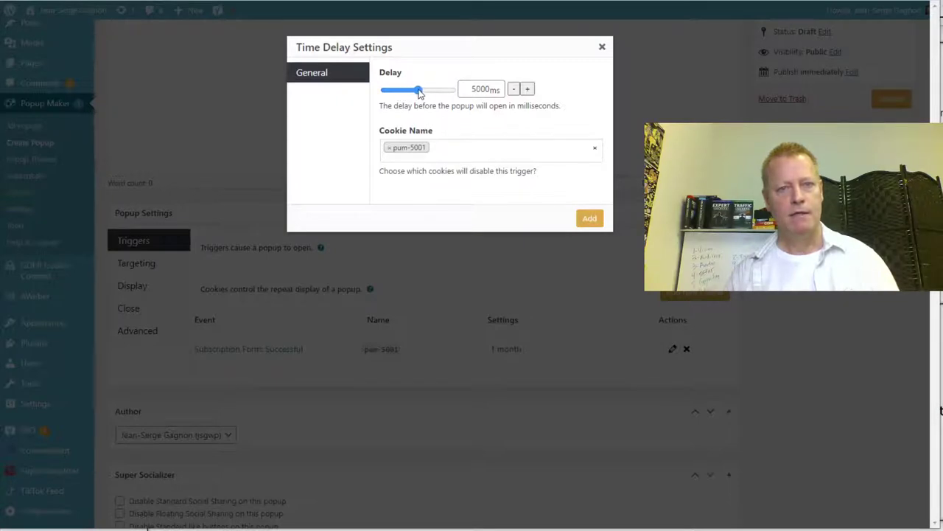
{"action": "left_click_drag", "start_coordinate": [418, 90], "coordinate": [405, 92]}
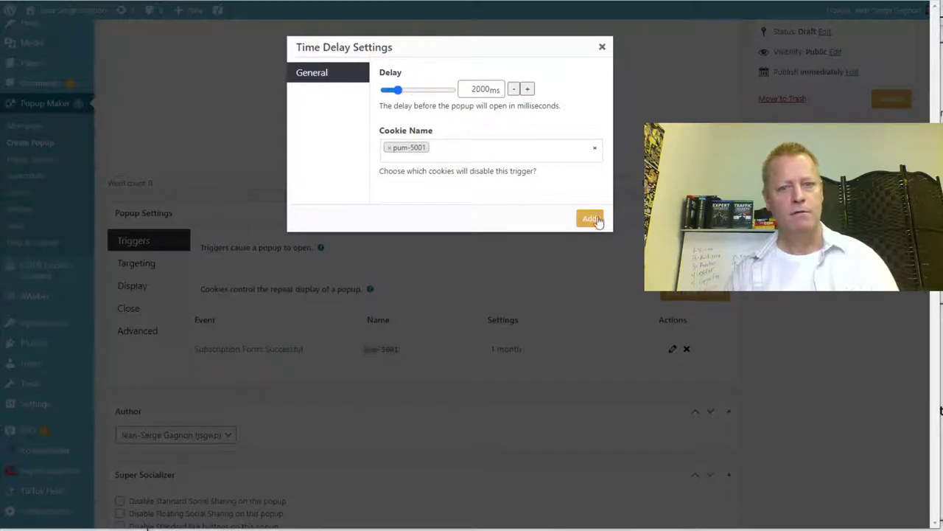
{"action": "left_click", "coordinate": [590, 219]}
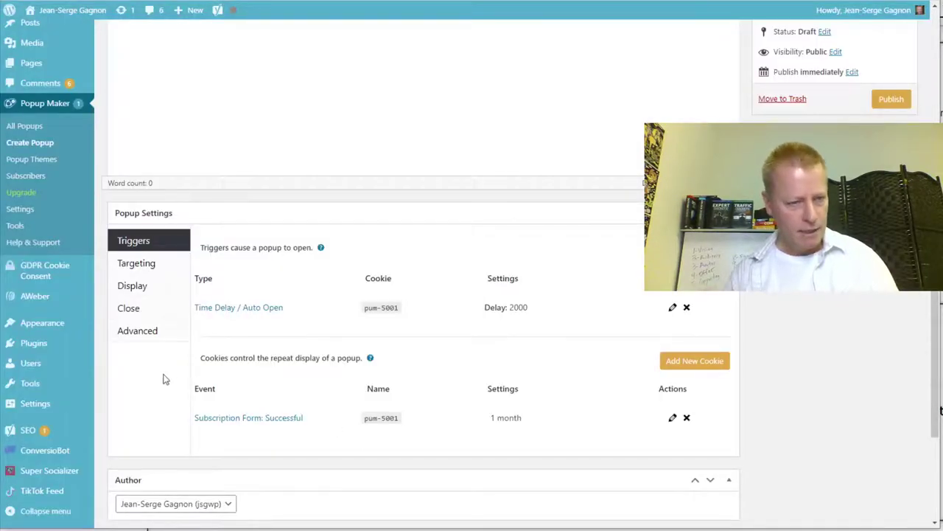
Browse the targeting conditions without adding one, then view the Display settings.
{"action": "left_click", "coordinate": [148, 269]}
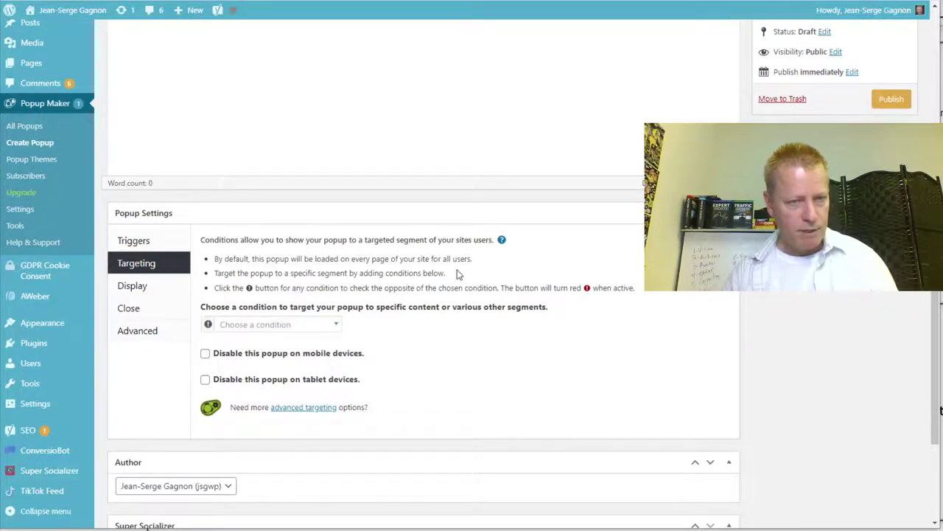
{"action": "left_click", "coordinate": [316, 327]}
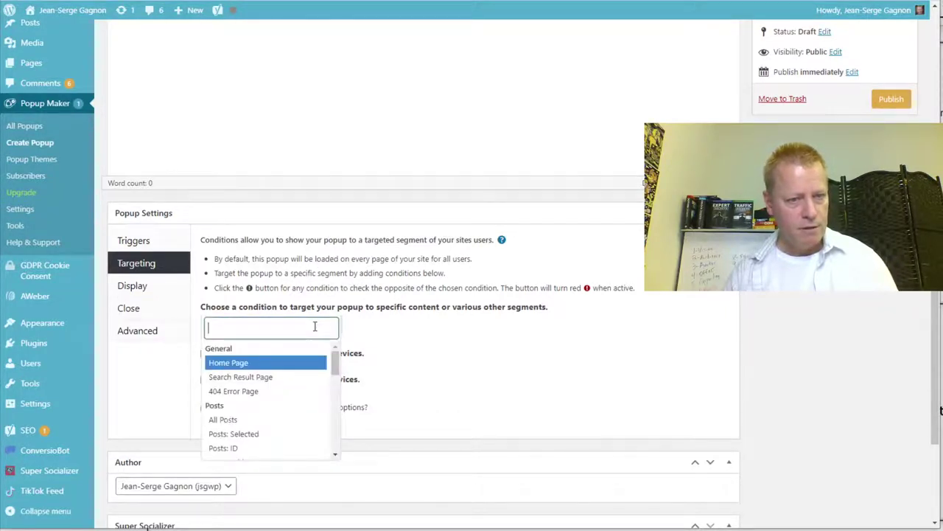
{"action": "left_click", "coordinate": [417, 324]}
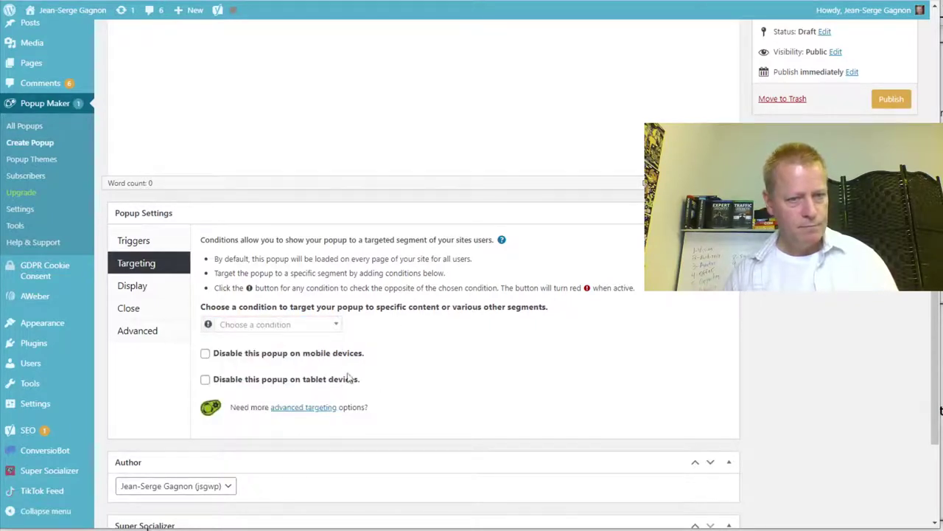
{"action": "left_click", "coordinate": [150, 295]}
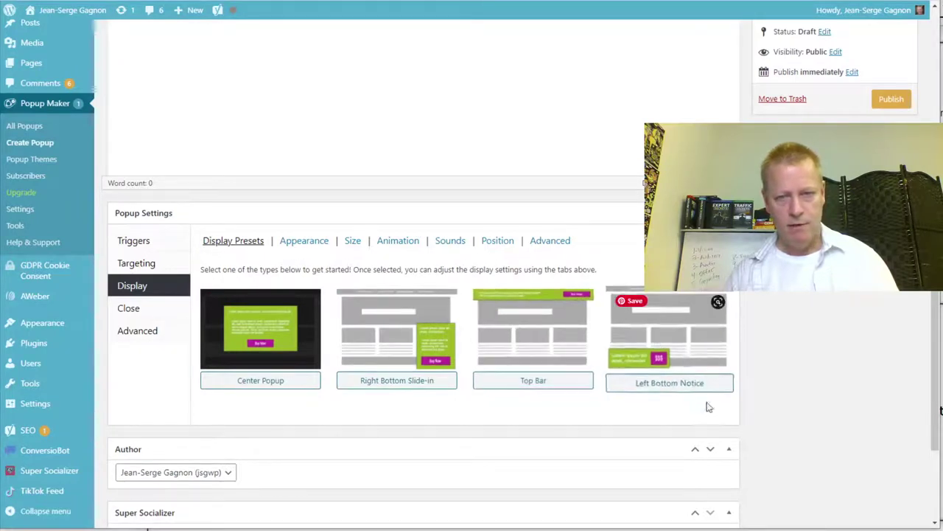
Apply the Center Popup display preset and review the Close and Advanced settings.
{"action": "left_click", "coordinate": [263, 387]}
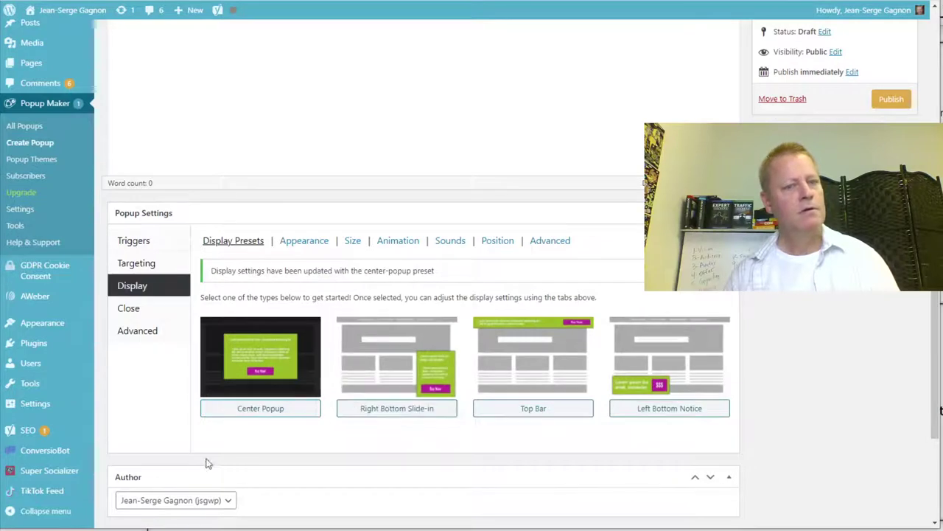
{"action": "left_click", "coordinate": [148, 313]}
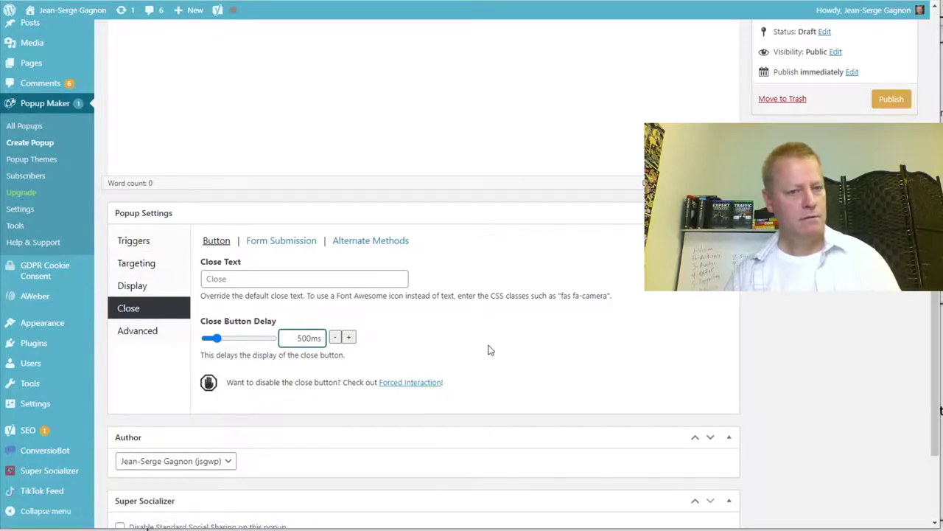
{"action": "left_click_drag", "start_coordinate": [295, 382], "coordinate": [350, 381]}
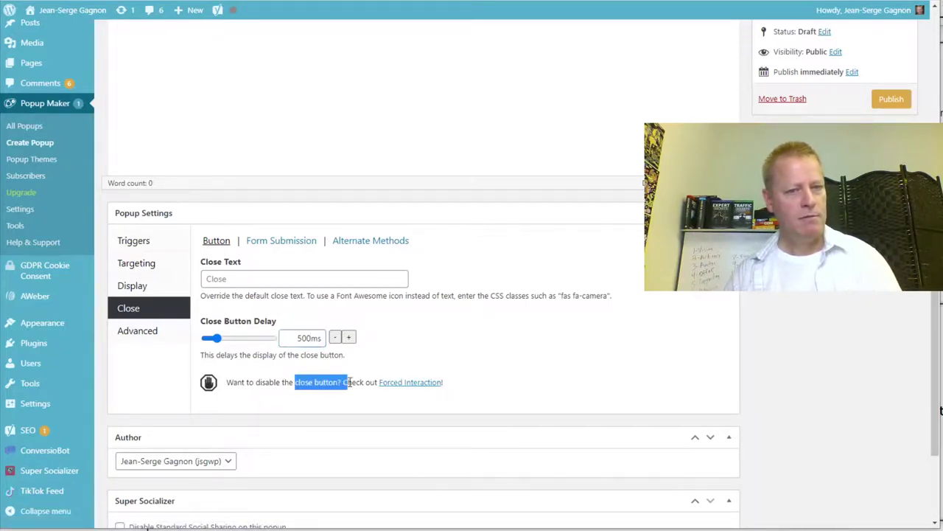
{"action": "left_click", "coordinate": [438, 351]}
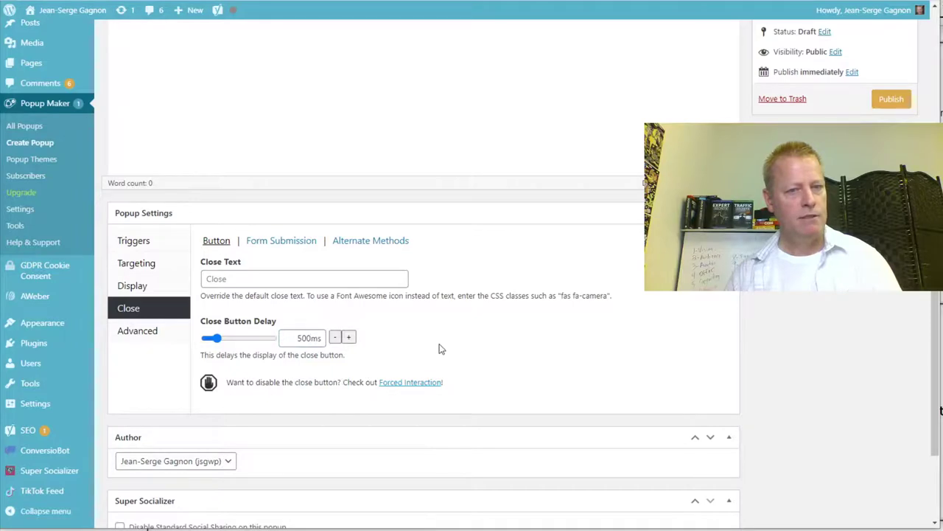
{"action": "left_click", "coordinate": [147, 338]}
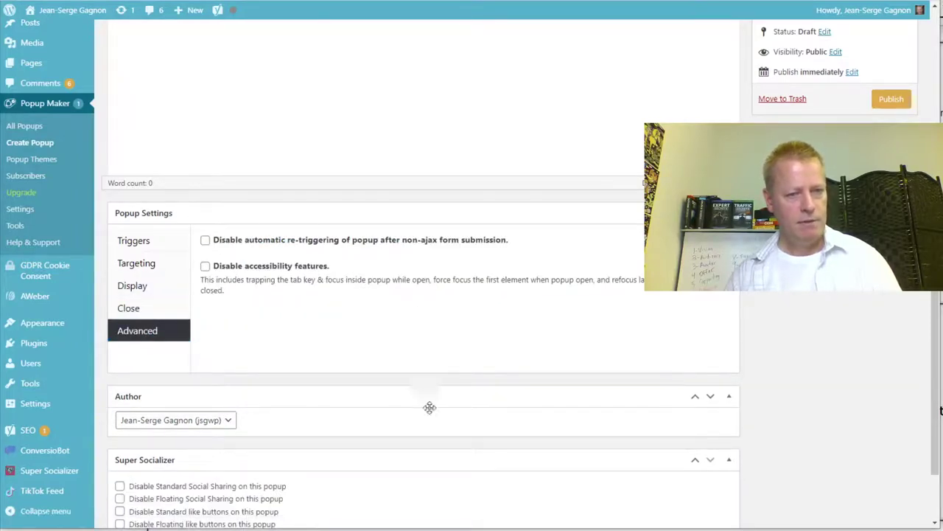
Publish the CIS optin popup.
{"action": "scroll", "coordinate": [867, 303], "scroll_direction": "up", "scroll_amount": 3}
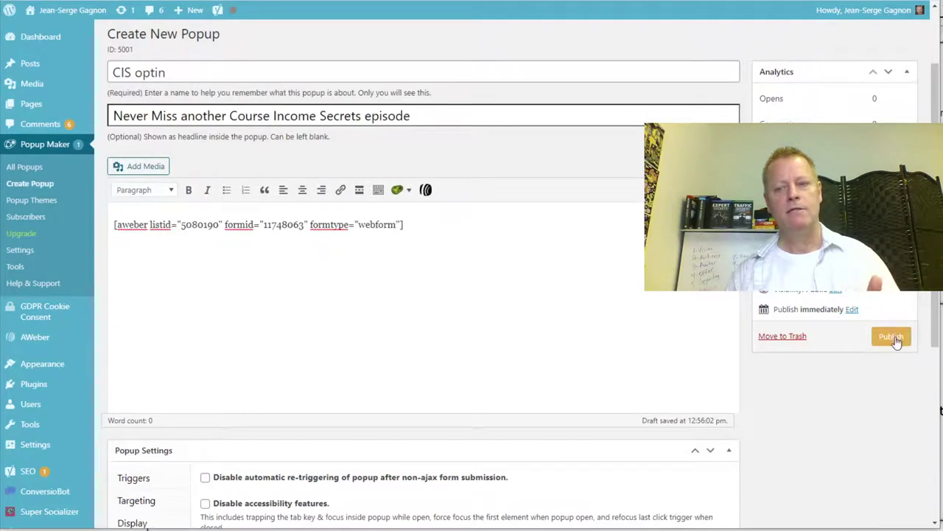
{"action": "left_click", "coordinate": [894, 339]}
{"action": "scroll", "coordinate": [454, 325], "scroll_direction": "down", "scroll_amount": 3}
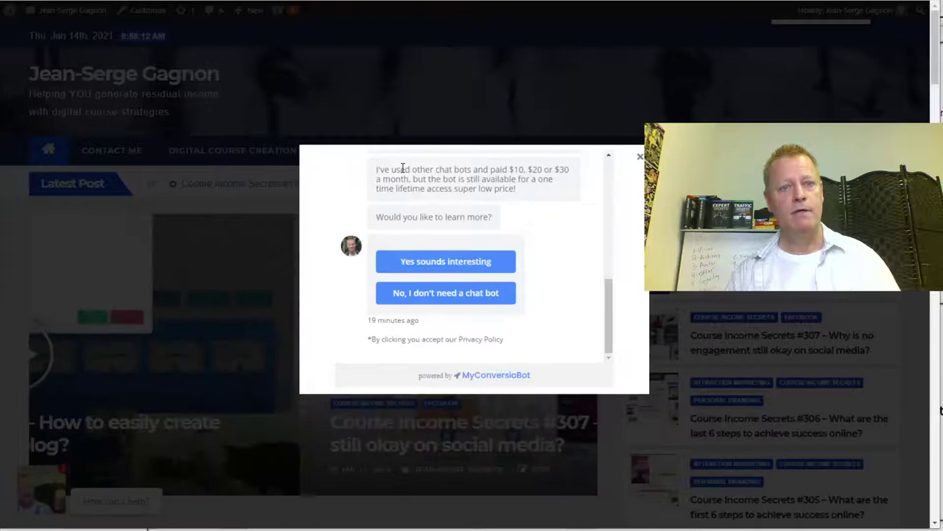
Dismiss the chatbot overlay and test the Name field of the live popup's signup form.
{"action": "left_click", "coordinate": [434, 111]}
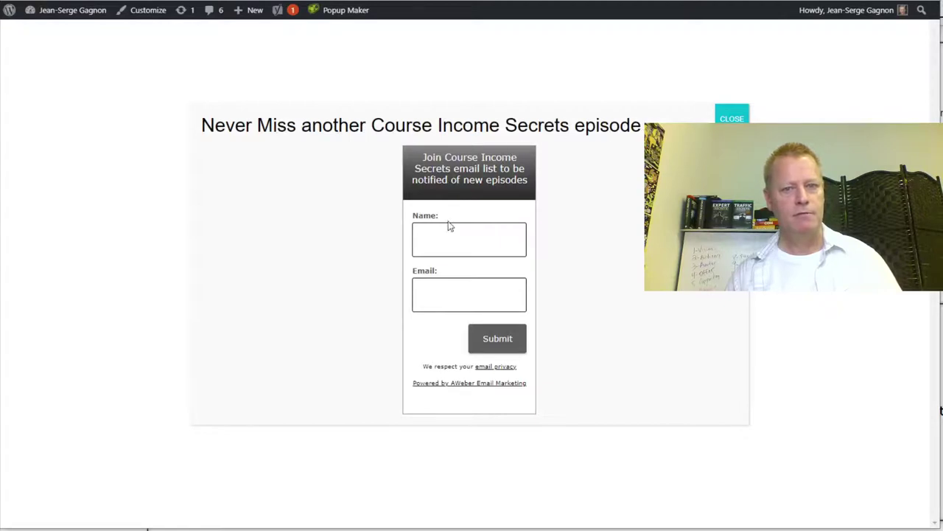
{"action": "left_click", "coordinate": [439, 240]}
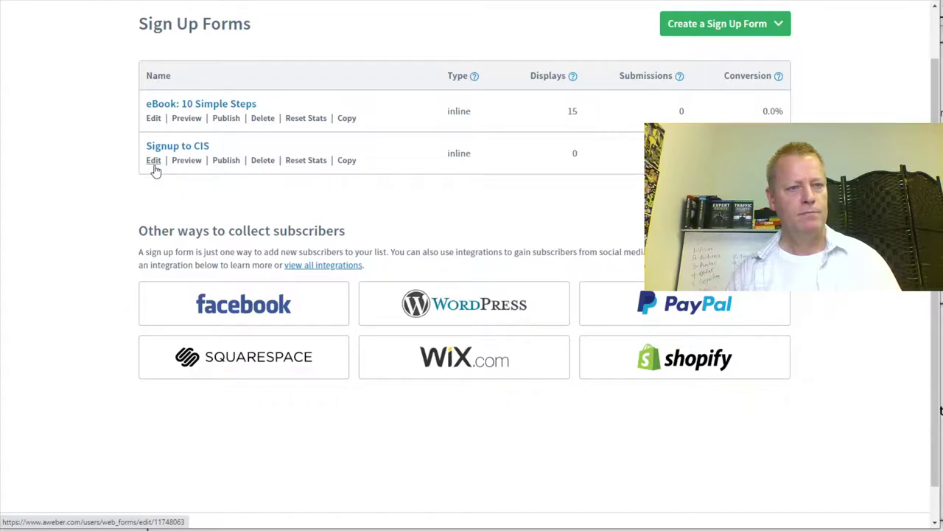
Change the Signup to CIS form's type to Pop-Over and its width to 600 px.
{"action": "left_click", "coordinate": [153, 160]}
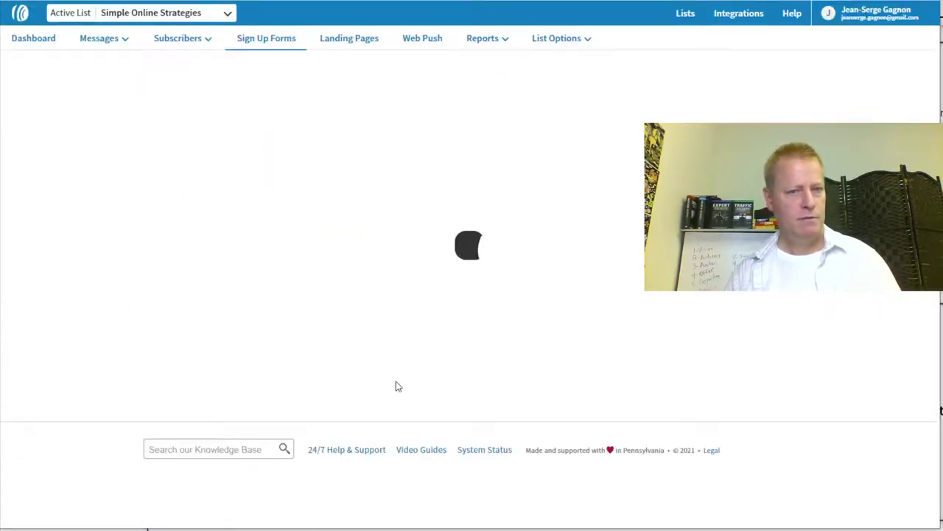
{"action": "scroll", "coordinate": [712, 442], "scroll_direction": "down", "scroll_amount": 2}
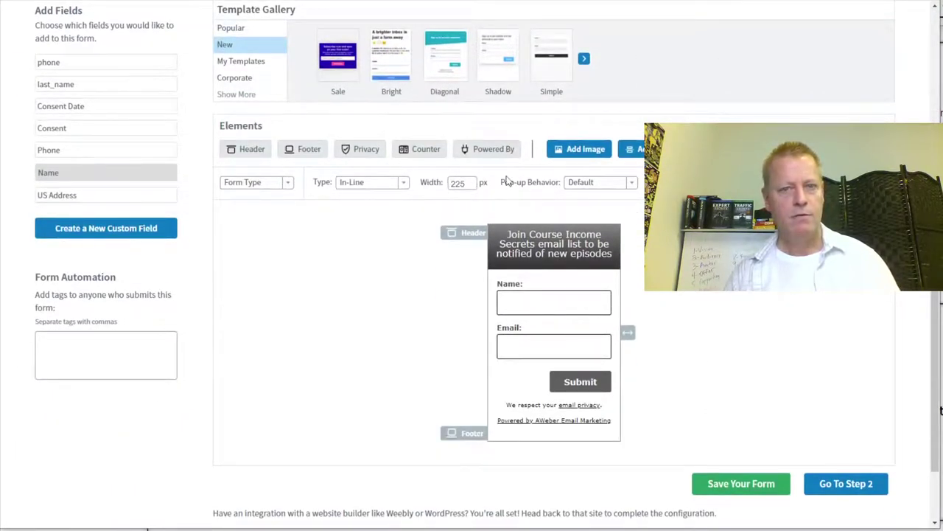
{"action": "left_click", "coordinate": [385, 181]}
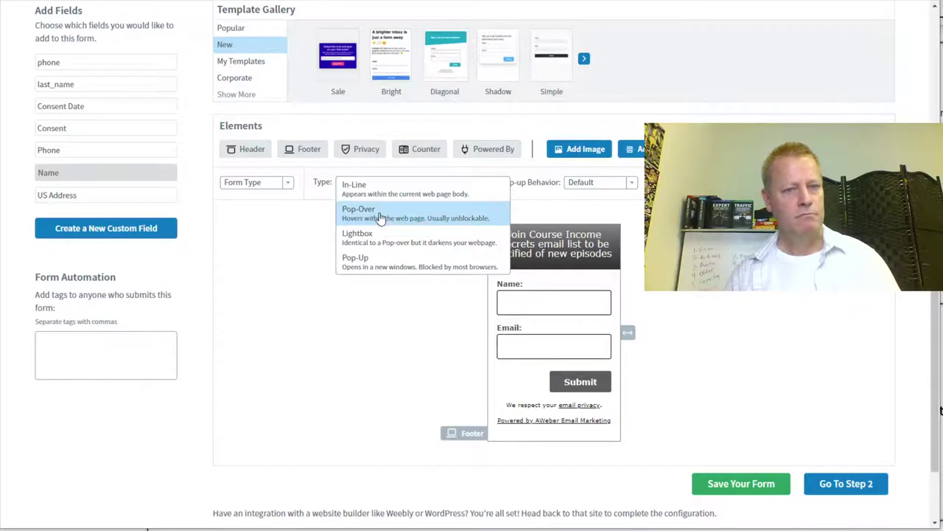
{"action": "left_click", "coordinate": [381, 213]}
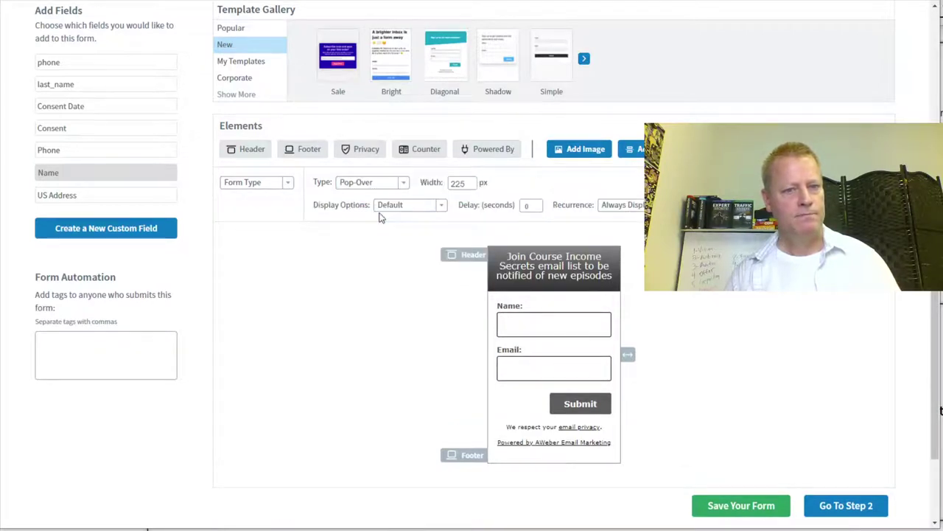
{"action": "left_click", "coordinate": [468, 182]}
{"action": "left_click", "coordinate": [469, 182]}
{"action": "left_click", "coordinate": [468, 182]}
{"action": "left_click", "coordinate": [469, 182]}
{"action": "left_click", "coordinate": [468, 182]}
{"action": "left_click", "coordinate": [469, 183]}
{"action": "left_click", "coordinate": [468, 182]}
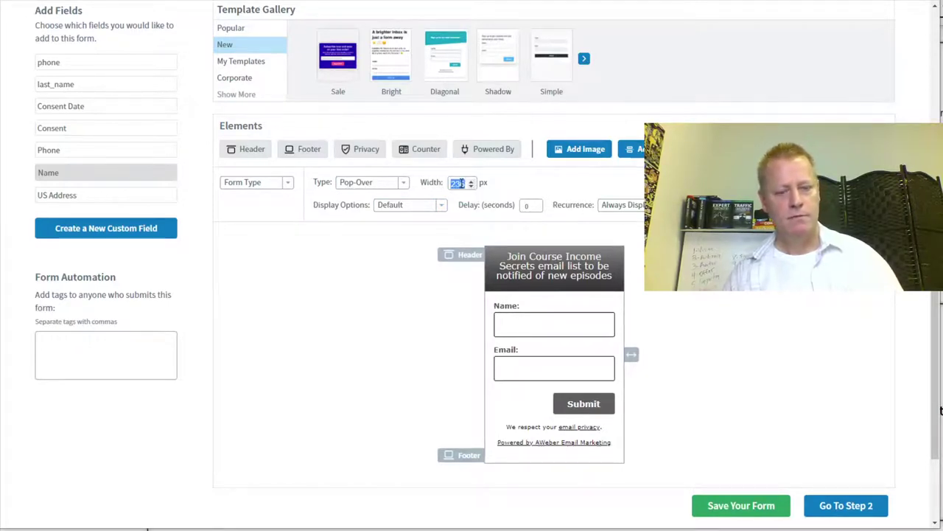
{"action": "type", "text": "600"}
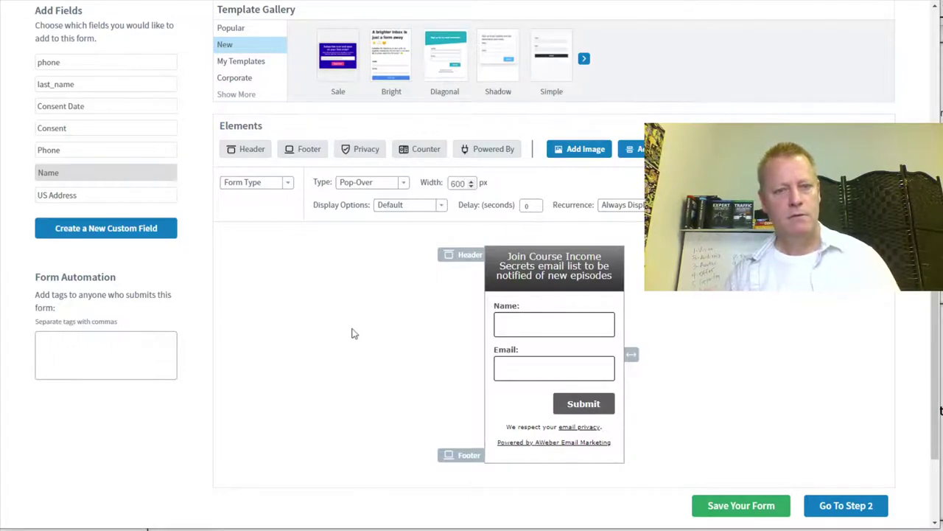
Apply the 600 px width and relabel the Name field 'Your Full Name'.
{"action": "left_click", "coordinate": [472, 185]}
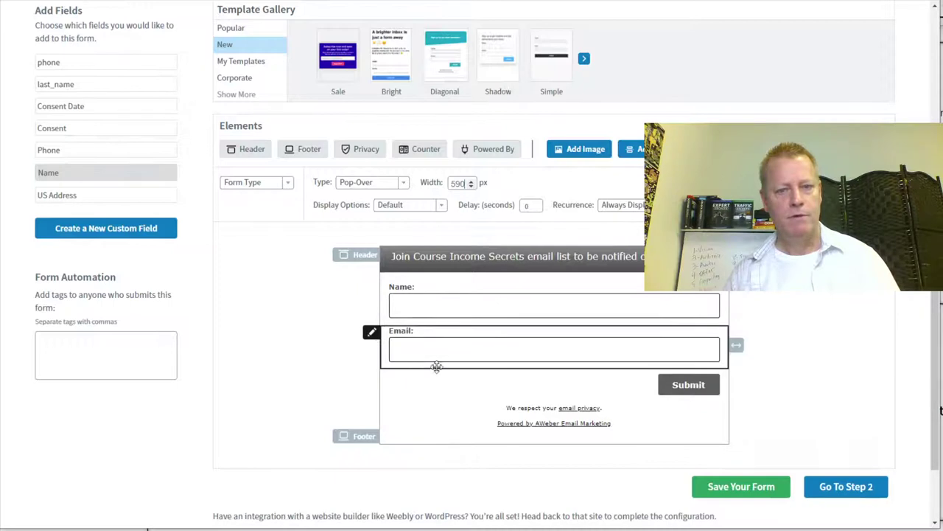
{"action": "left_click", "coordinate": [408, 284]}
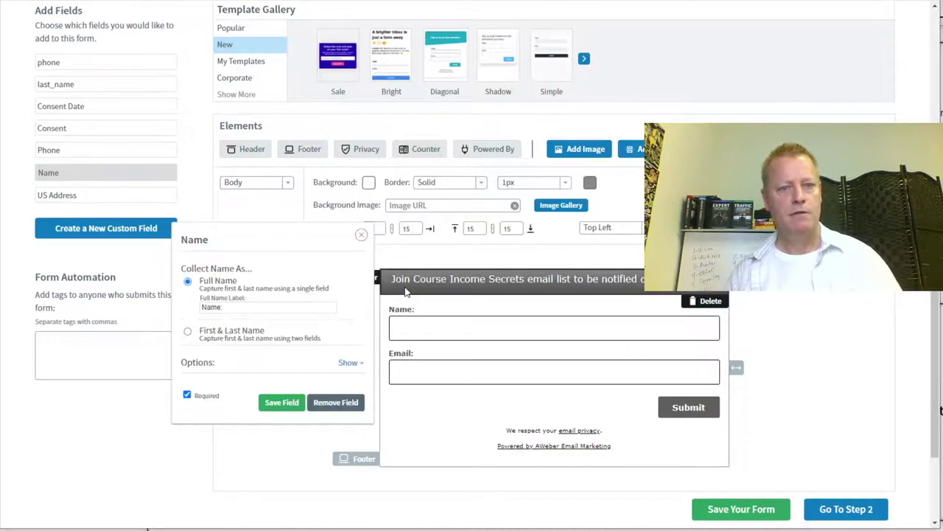
{"action": "left_click", "coordinate": [209, 314]}
{"action": "left_click", "coordinate": [425, 323]}
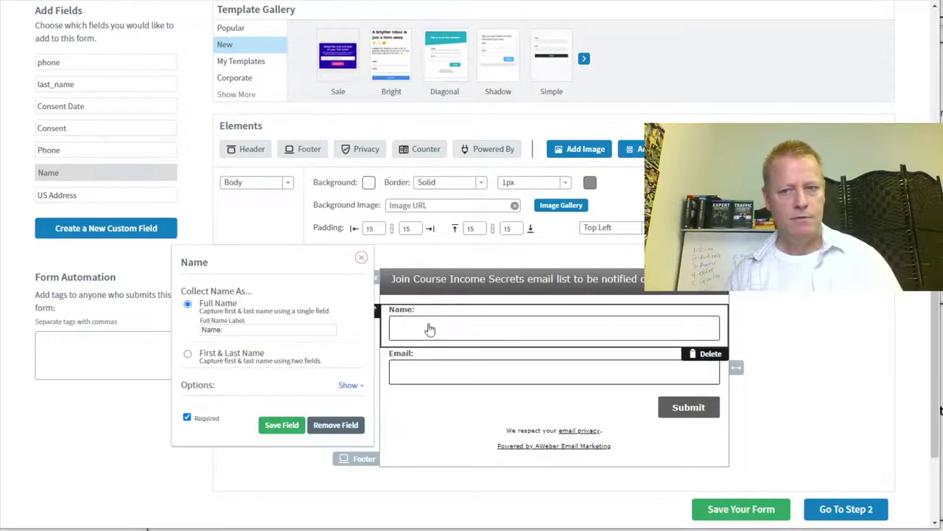
{"action": "left_click", "coordinate": [205, 331]}
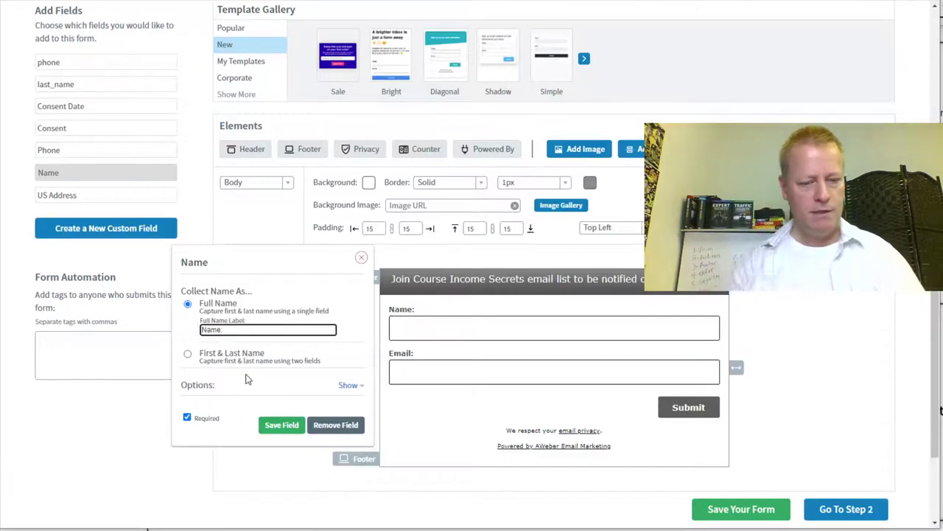
{"action": "type", "text": "Your Full"}
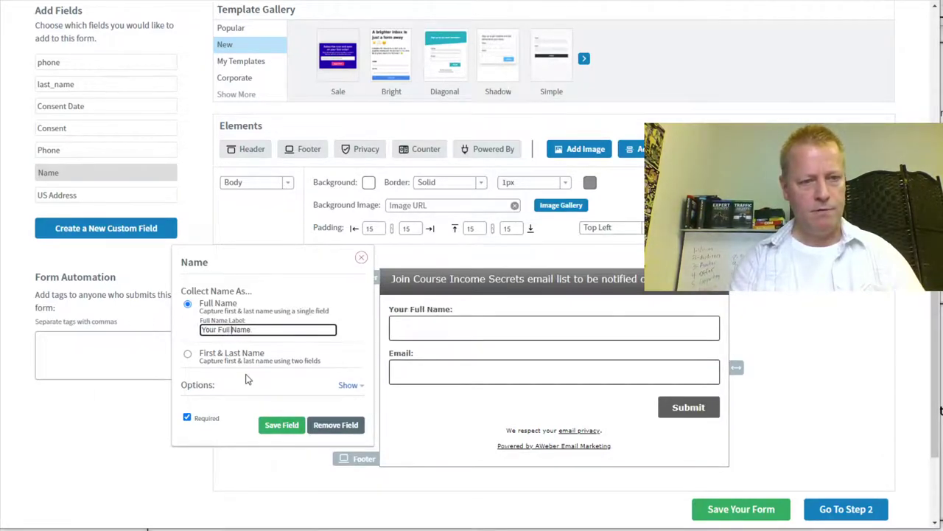
{"action": "left_click", "coordinate": [283, 426]}
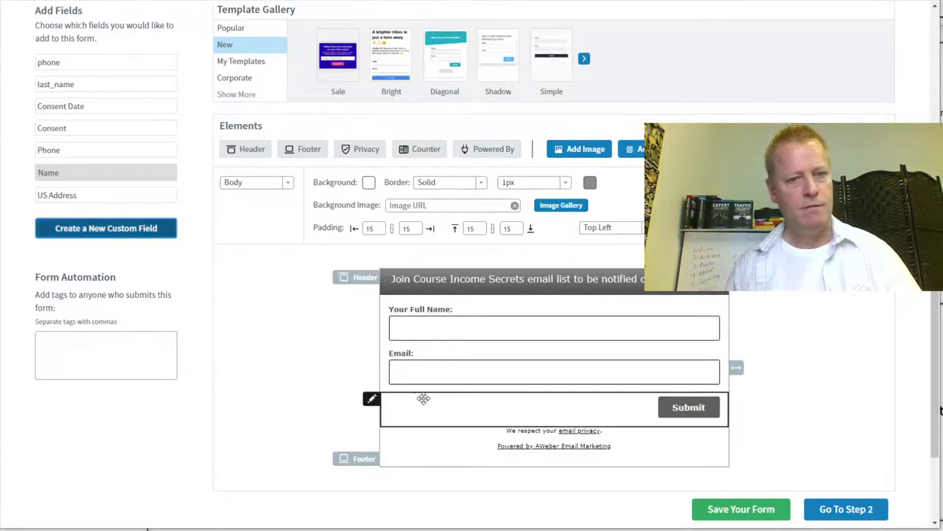
Relabel the Email field 'Your Best Email' and save the form.
{"action": "left_click", "coordinate": [410, 376]}
{"action": "left_click", "coordinate": [217, 335]}
{"action": "type", "text": "Your Best Email:"}
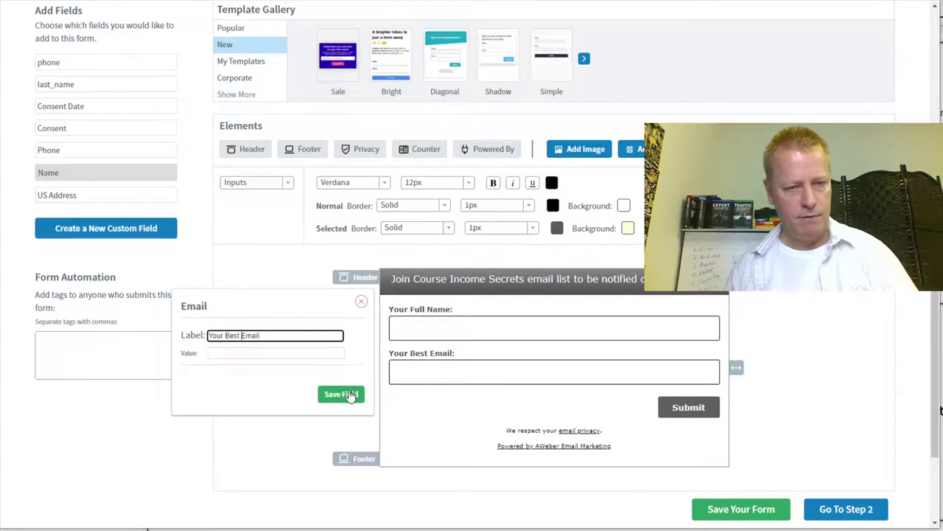
{"action": "left_click", "coordinate": [351, 395]}
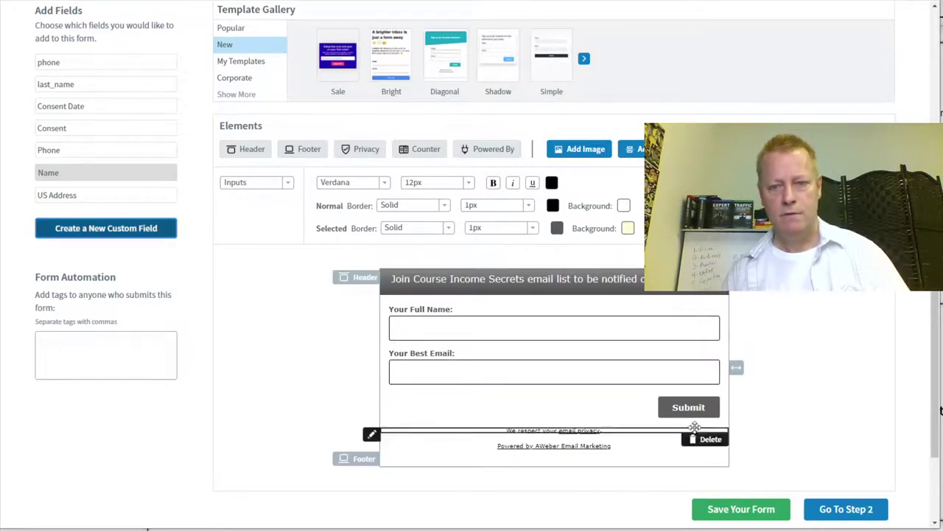
{"action": "left_click", "coordinate": [718, 509]}
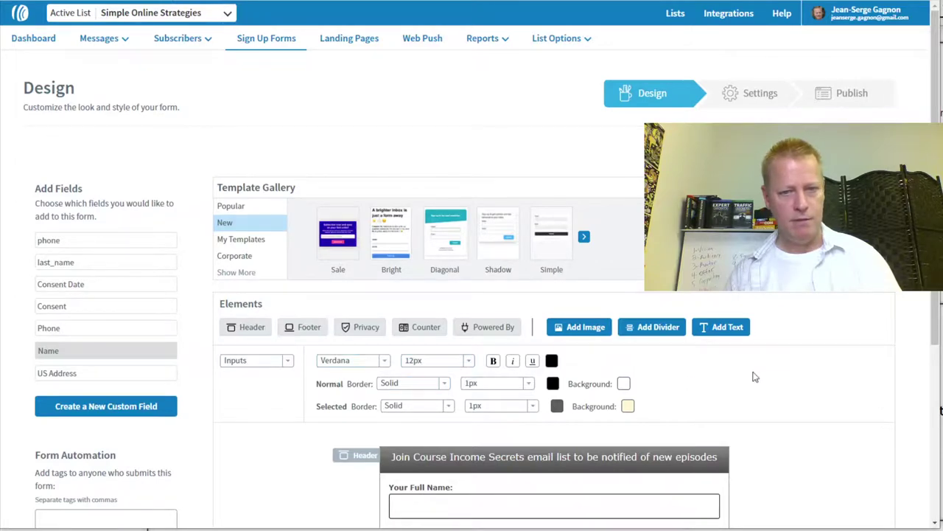
Save the relabelled AWeber web form and return to the Sign Up Forms list.
{"action": "scroll", "coordinate": [738, 378], "scroll_direction": "down", "scroll_amount": 3}
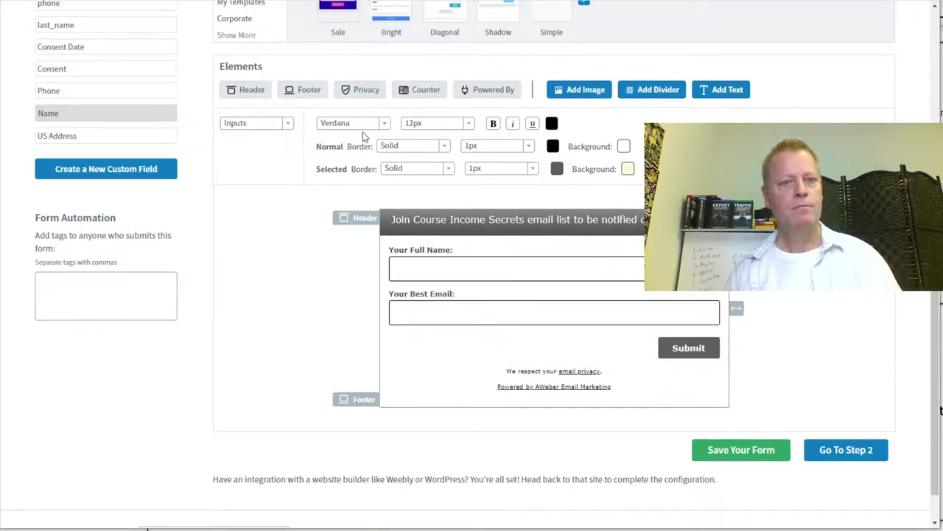
{"action": "scroll", "coordinate": [300, 181], "scroll_direction": "up", "scroll_amount": 1}
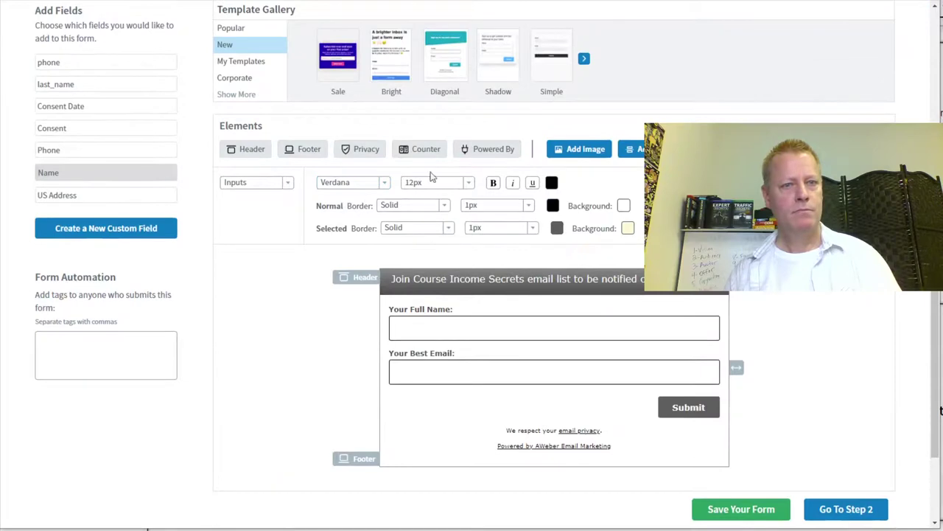
{"action": "scroll", "coordinate": [302, 261], "scroll_direction": "up", "scroll_amount": 3}
{"action": "scroll", "coordinate": [303, 261], "scroll_direction": "down", "scroll_amount": 3}
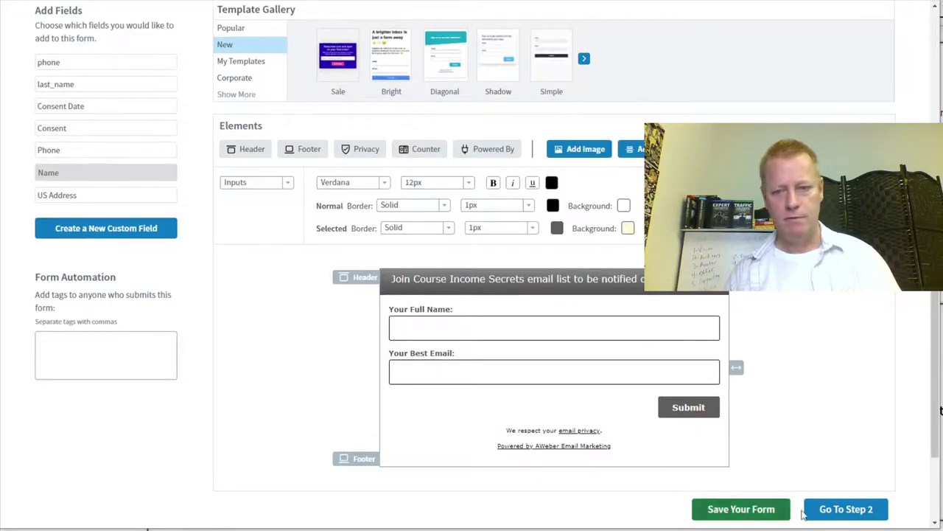
{"action": "scroll", "coordinate": [249, 373], "scroll_direction": "up", "scroll_amount": 3}
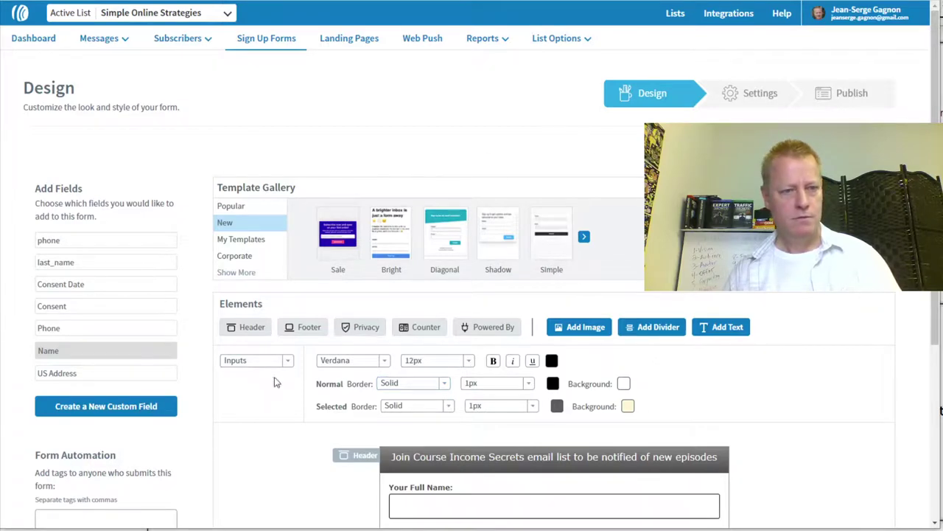
{"action": "scroll", "coordinate": [820, 403], "scroll_direction": "down", "scroll_amount": 4}
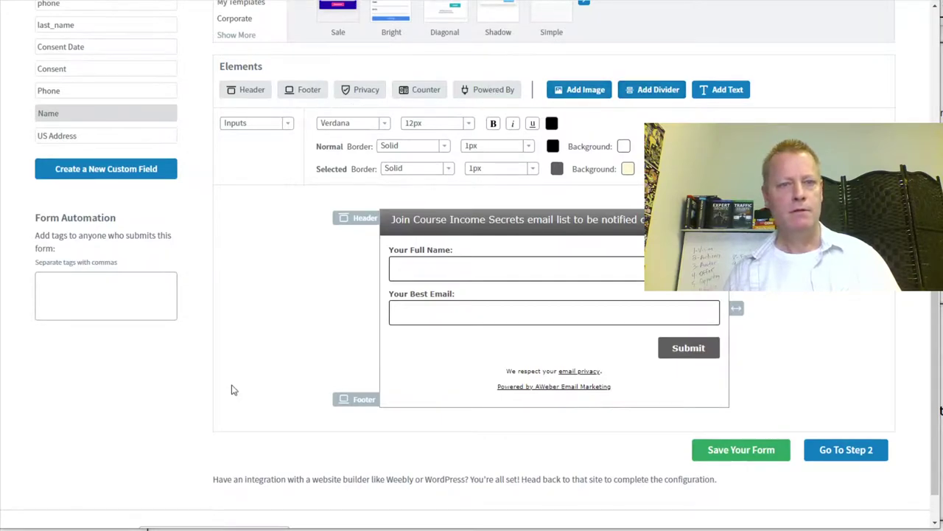
{"action": "scroll", "coordinate": [230, 390], "scroll_direction": "up", "scroll_amount": 3}
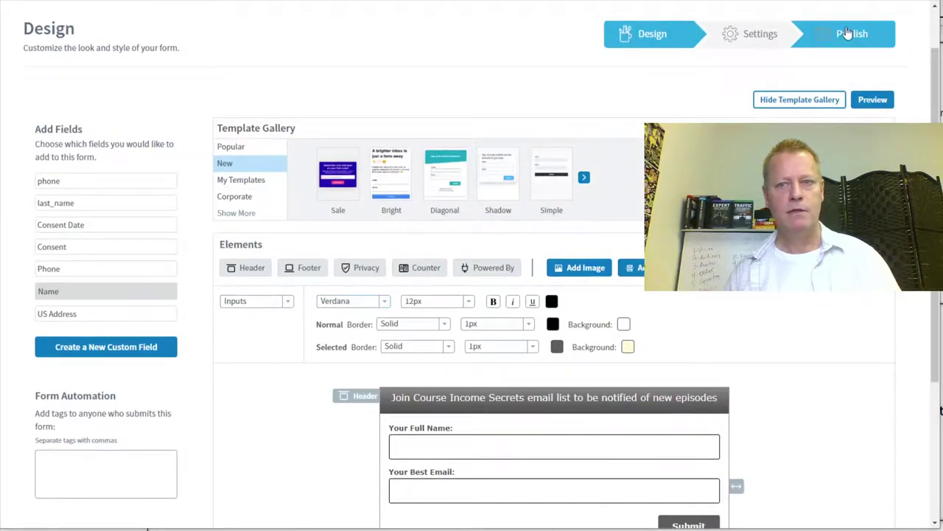
{"action": "scroll", "coordinate": [848, 474], "scroll_direction": "down", "scroll_amount": 3}
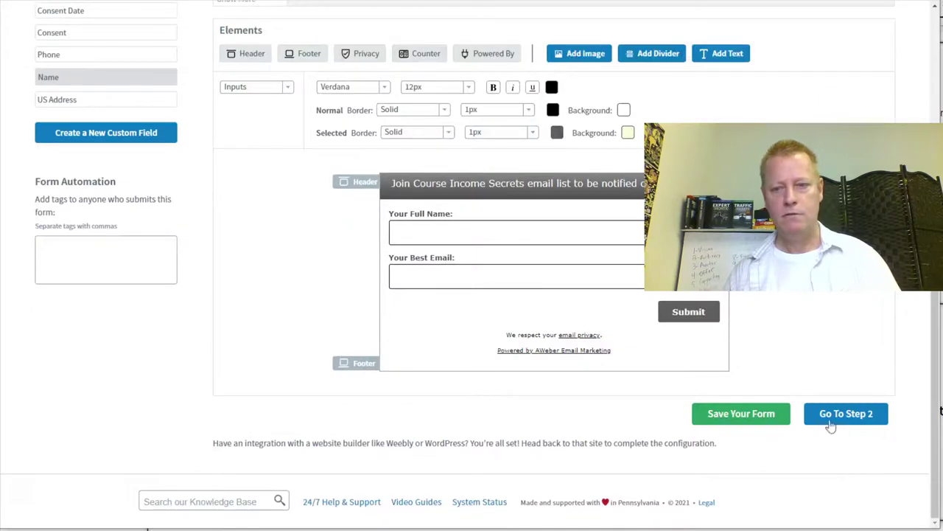
{"action": "left_click", "coordinate": [763, 418]}
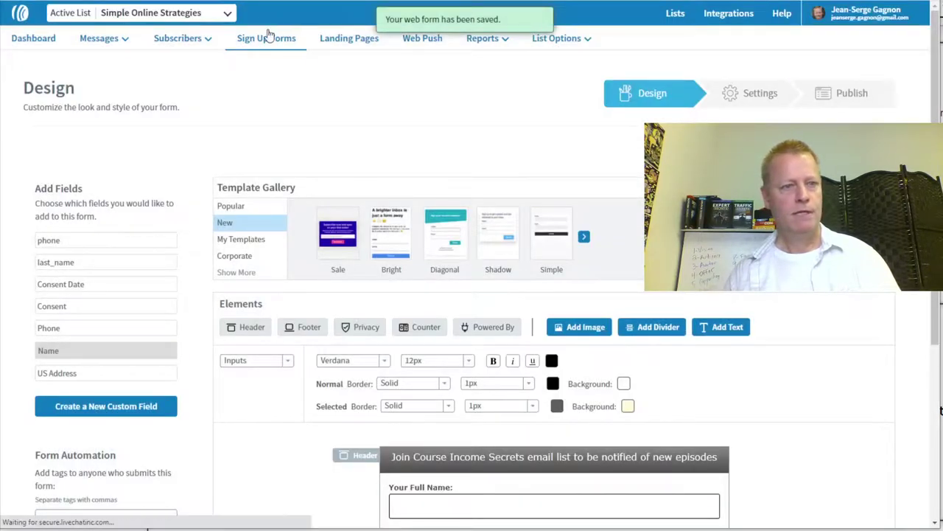
{"action": "left_click", "coordinate": [267, 39]}
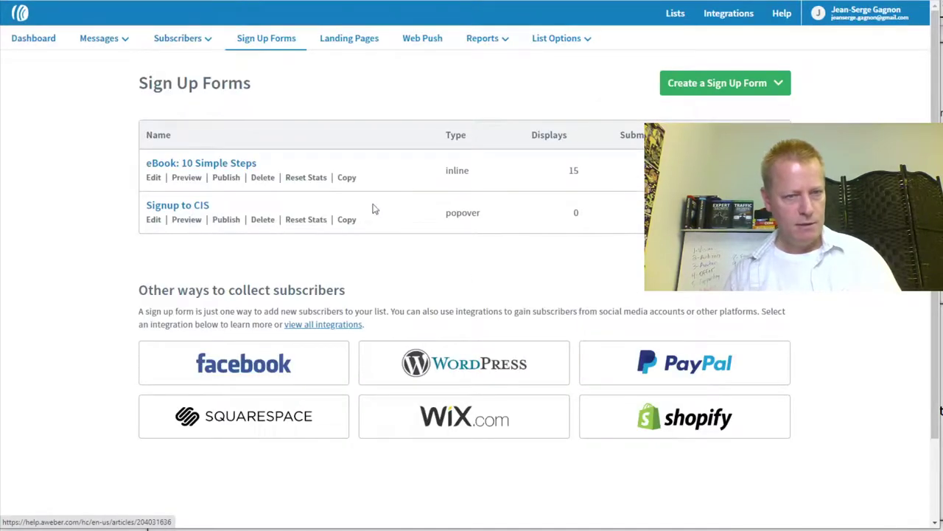
Change the Signup to CIS form's type from pop-over to In-Line and save it.
{"action": "left_click", "coordinate": [155, 221]}
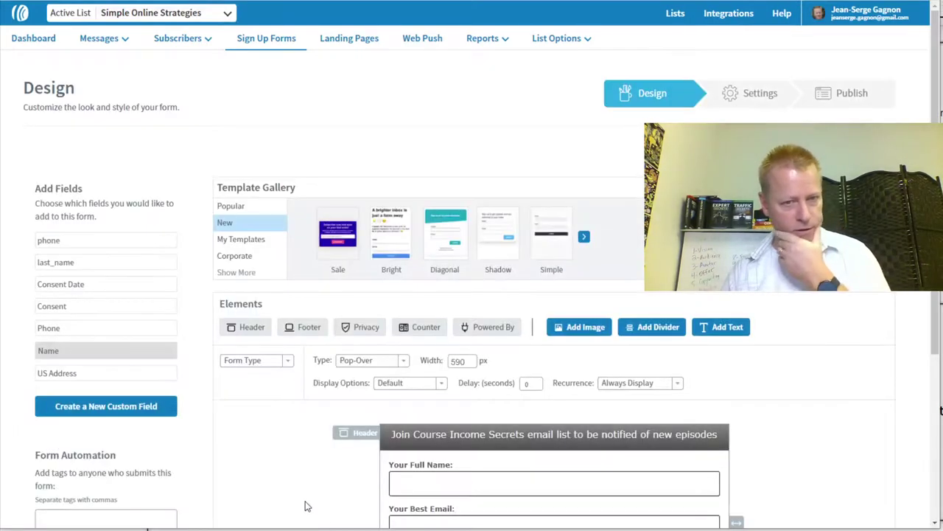
{"action": "left_click", "coordinate": [399, 364]}
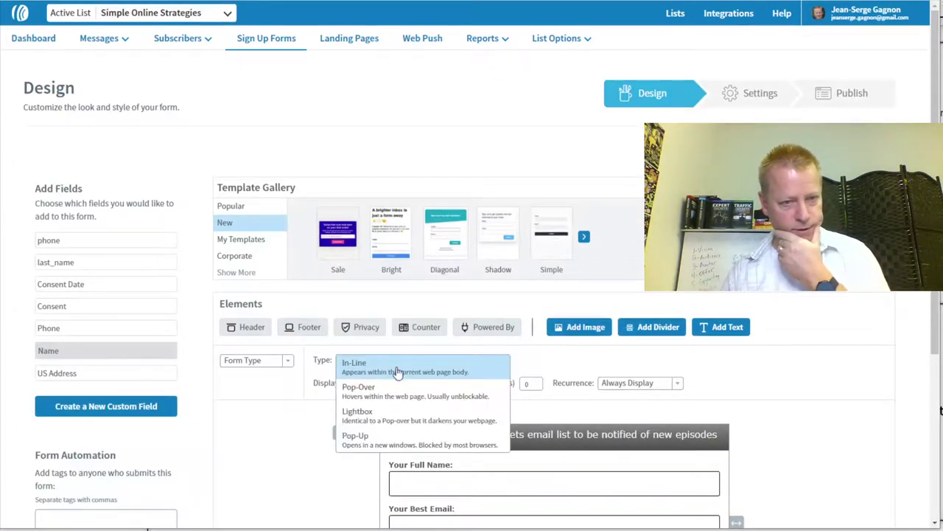
{"action": "left_click", "coordinate": [396, 372]}
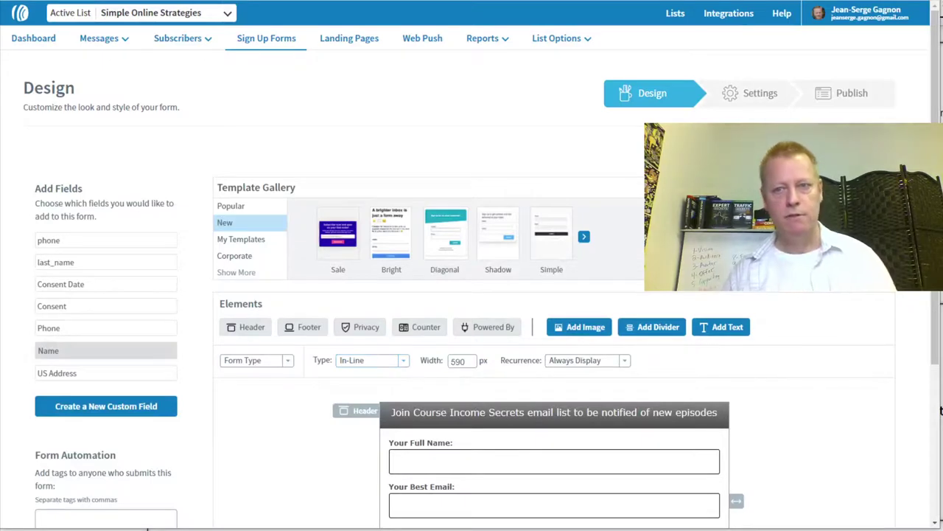
{"action": "scroll", "coordinate": [707, 386], "scroll_direction": "down", "scroll_amount": 3}
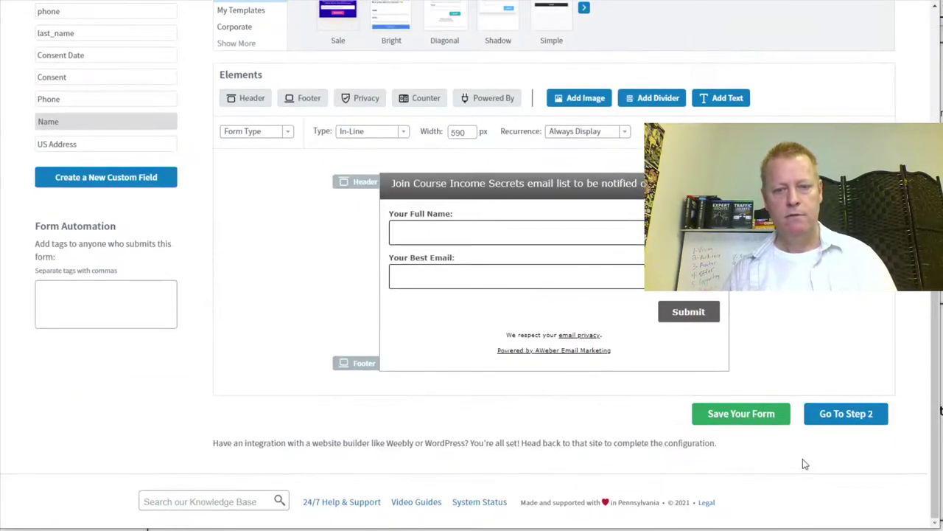
{"action": "left_click", "coordinate": [776, 415]}
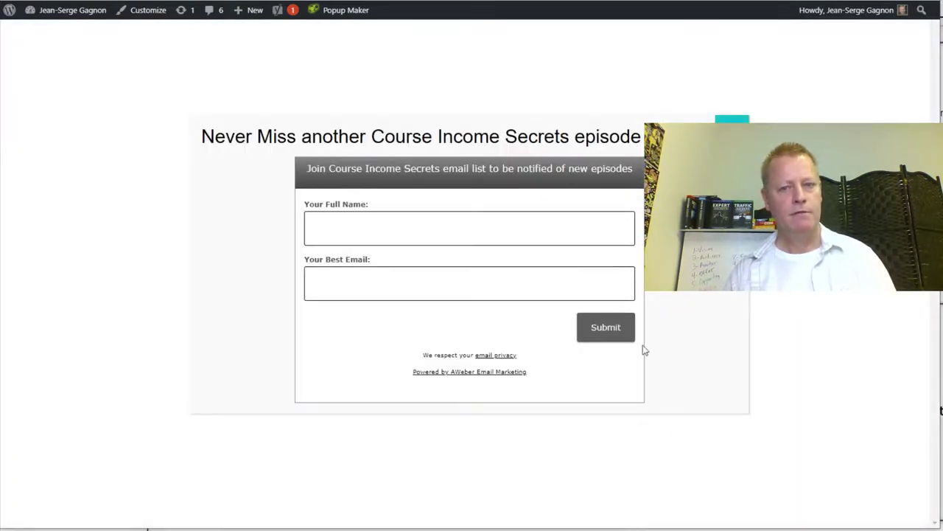
Test the popup's email field, then close the signup popup on the homepage.
{"action": "left_click", "coordinate": [360, 290]}
{"action": "left_click", "coordinate": [577, 343]}
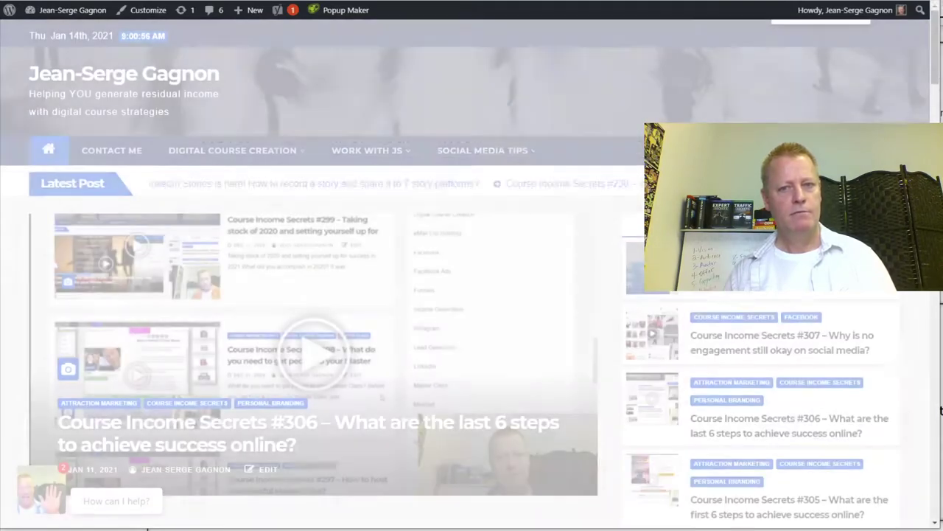
{"action": "scroll", "coordinate": [577, 343], "scroll_direction": "down", "scroll_amount": 6}
{"action": "scroll", "coordinate": [568, 335], "scroll_direction": "down", "scroll_amount": 5}
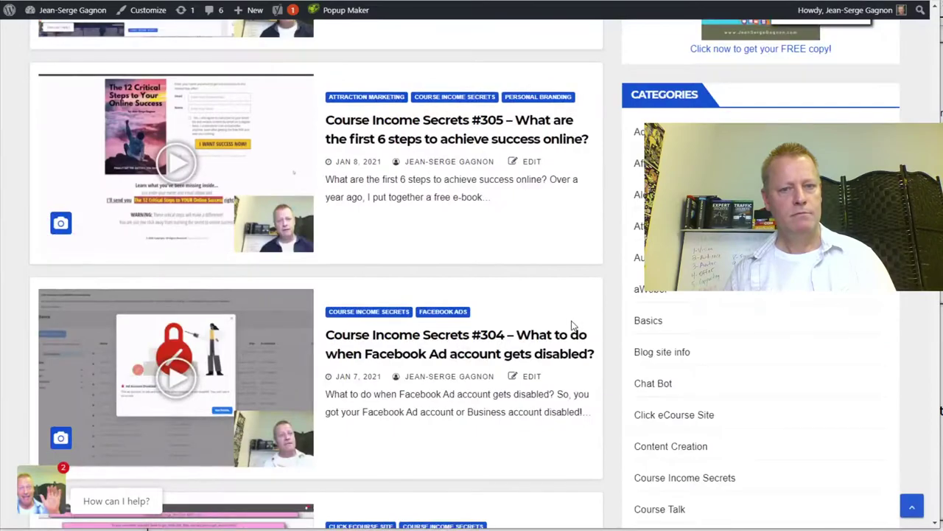
{"action": "scroll", "coordinate": [565, 331], "scroll_direction": "up", "scroll_amount": 15}
{"action": "scroll", "coordinate": [564, 293], "scroll_direction": "down", "scroll_amount": 6}
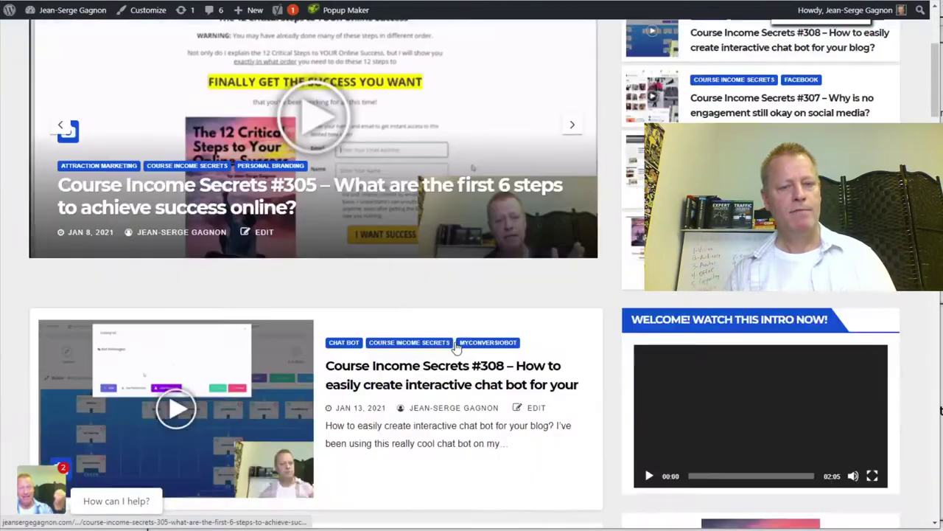
Open the Course Income Secrets #308 chat bot post and close its chat bot window.
{"action": "left_click", "coordinate": [396, 204]}
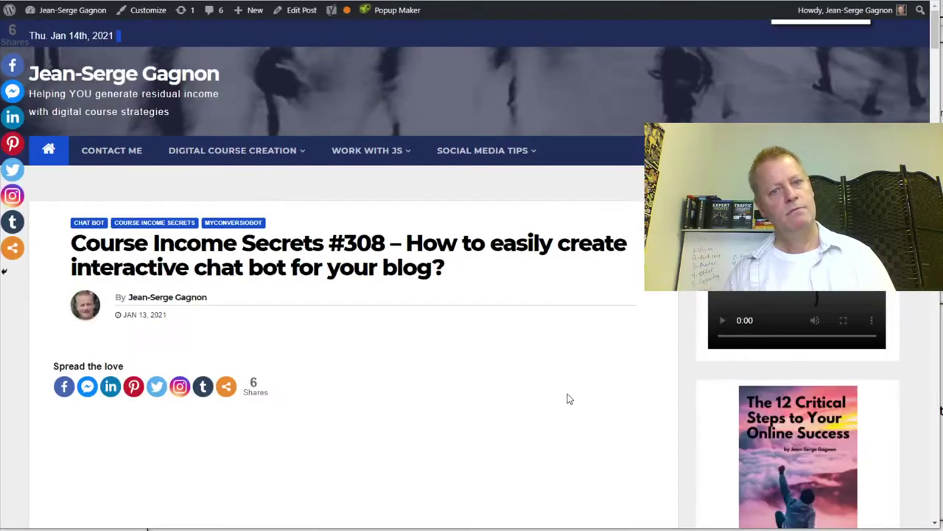
{"action": "scroll", "coordinate": [575, 388], "scroll_direction": "down", "scroll_amount": 3}
{"action": "scroll", "coordinate": [386, 417], "scroll_direction": "down", "scroll_amount": 2}
{"action": "scroll", "coordinate": [384, 418], "scroll_direction": "down", "scroll_amount": 6}
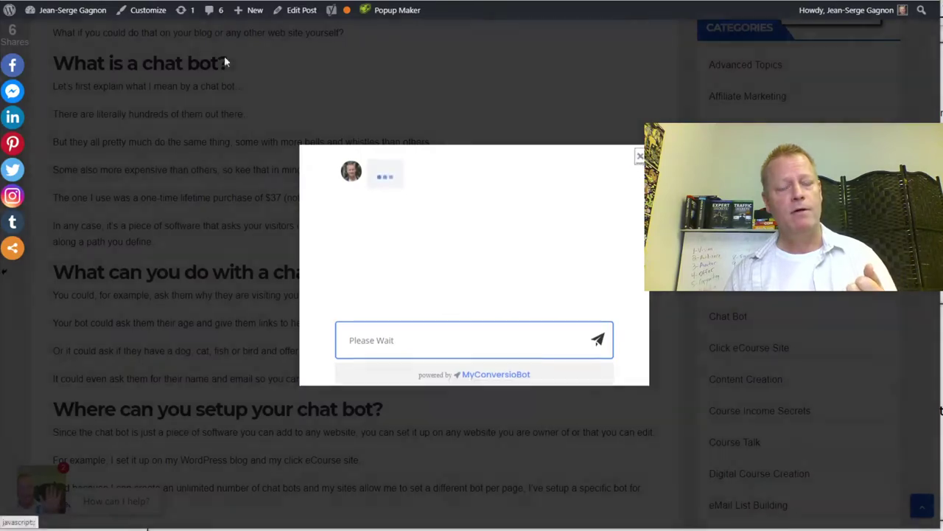
{"action": "left_click", "coordinate": [640, 157]}
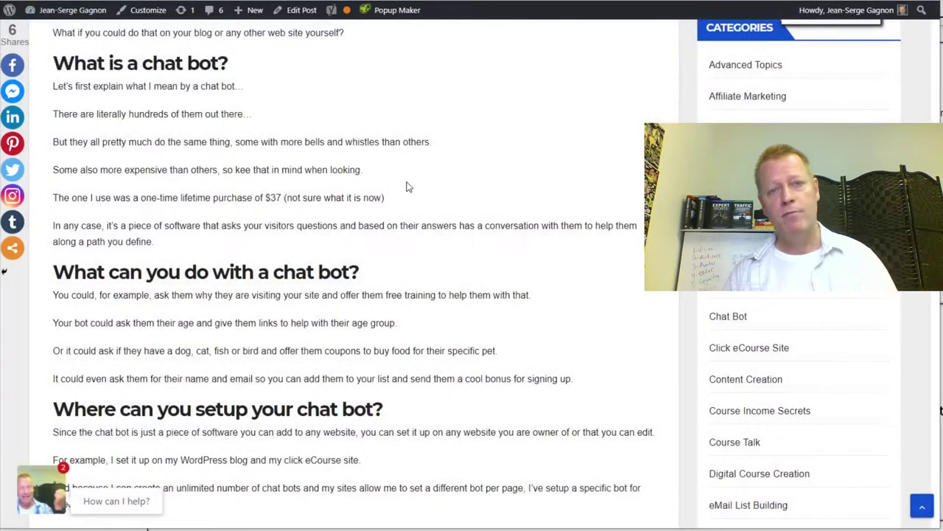